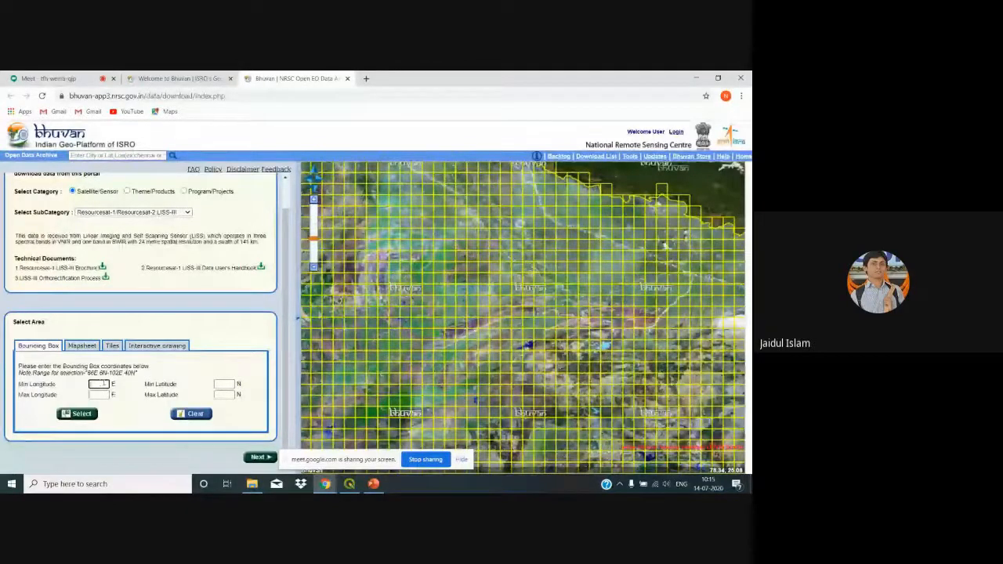
Step: Step through the Bounding Box minimum latitude, maximum longitude and maximum latitude fields
click(223, 384)
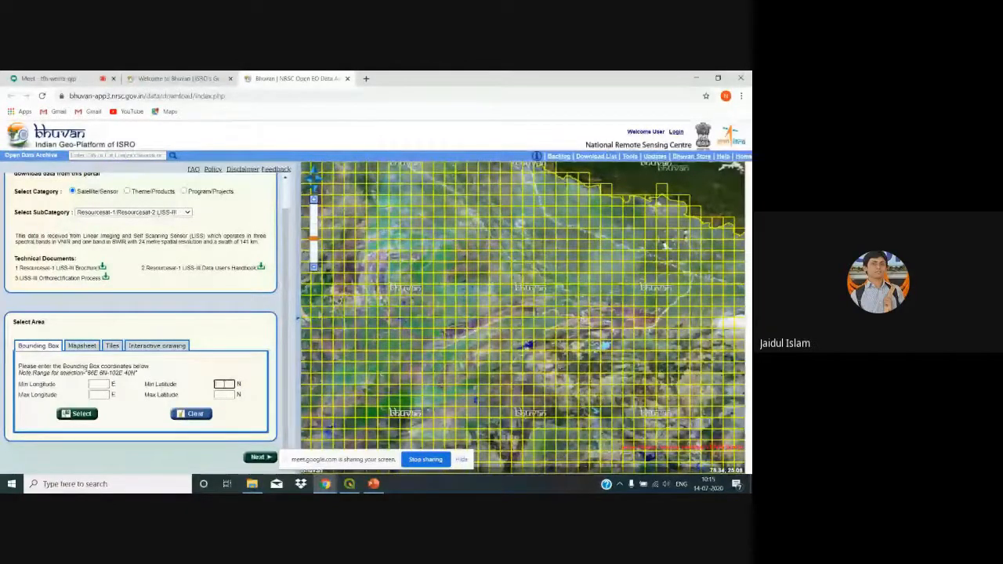
click(99, 395)
click(222, 394)
Step: Try the Mapsheet toposheet-number option, then switch the area method to Tiles
click(81, 346)
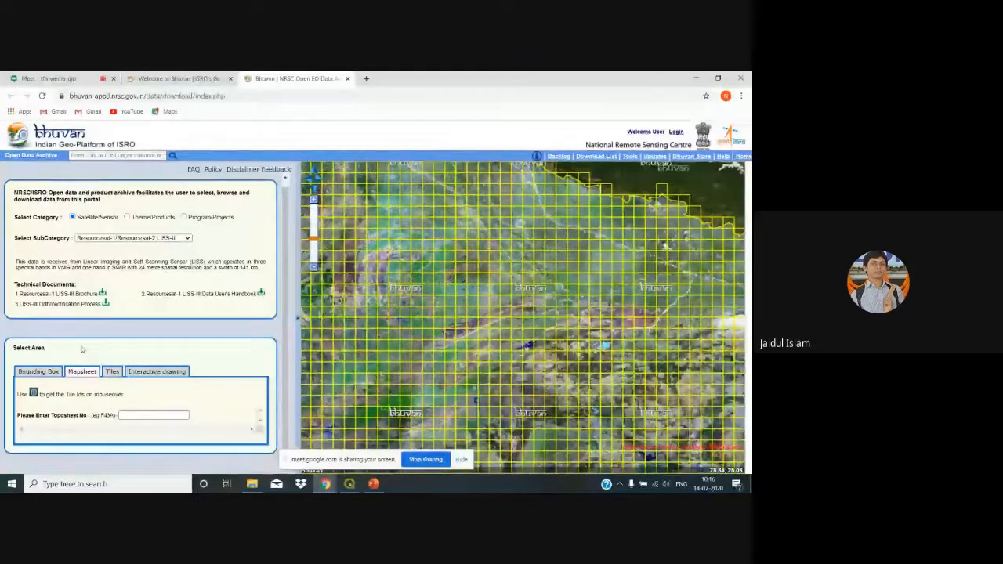
click(140, 415)
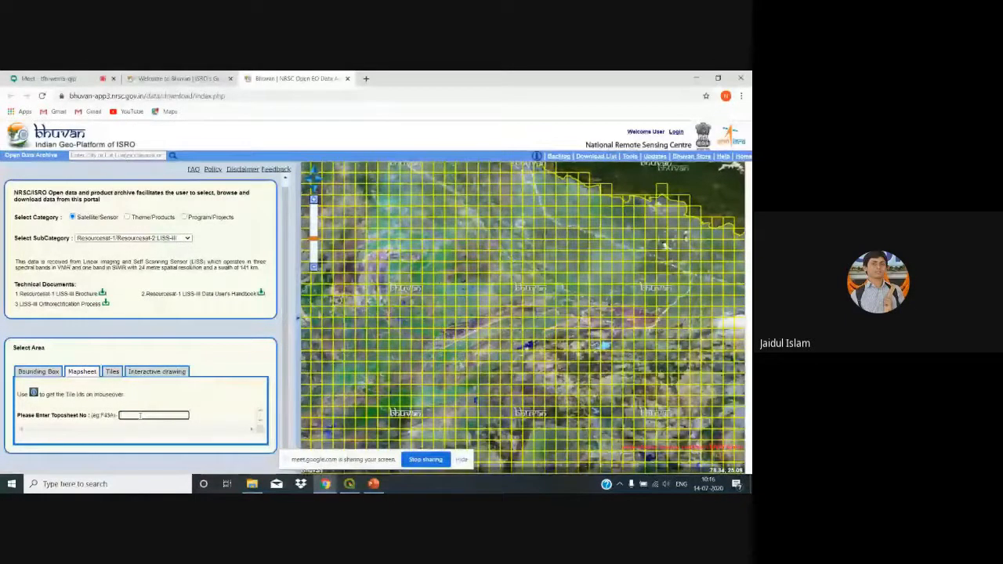
click(112, 373)
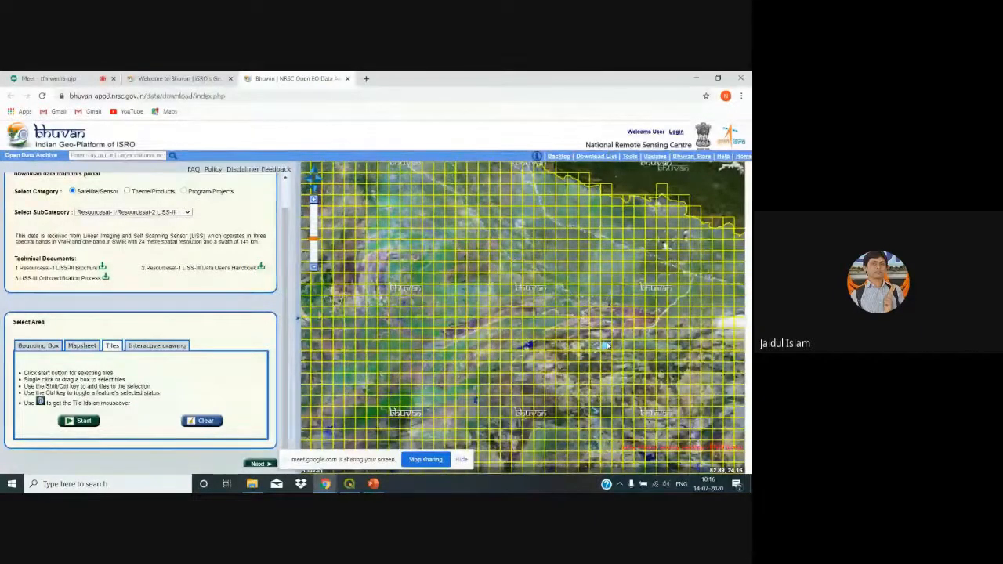
Step: Switch the Select Area method to Interactive drawing
click(165, 350)
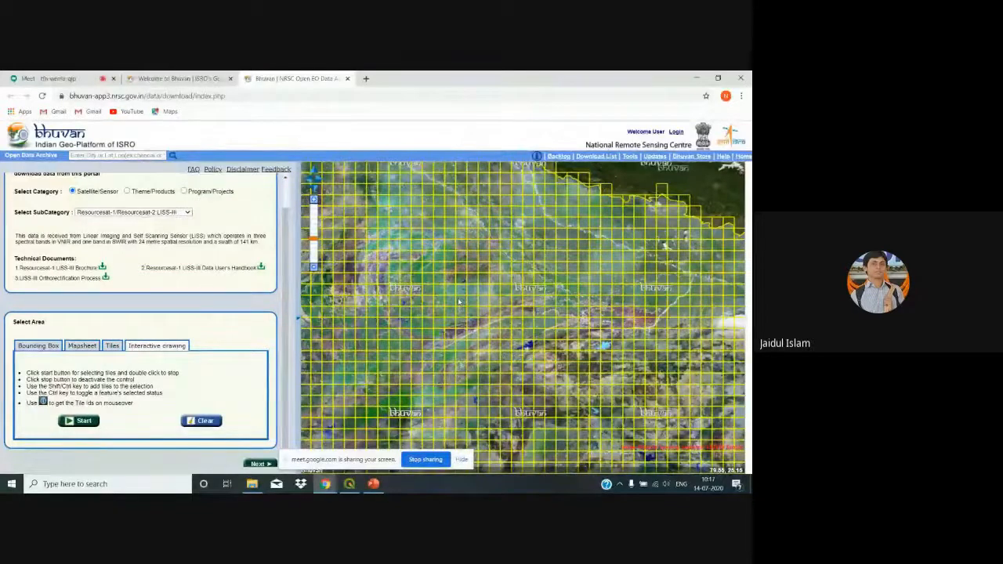
Step: Search for 'bankura' and go to Bankura, West Bengal on the map
click(125, 157)
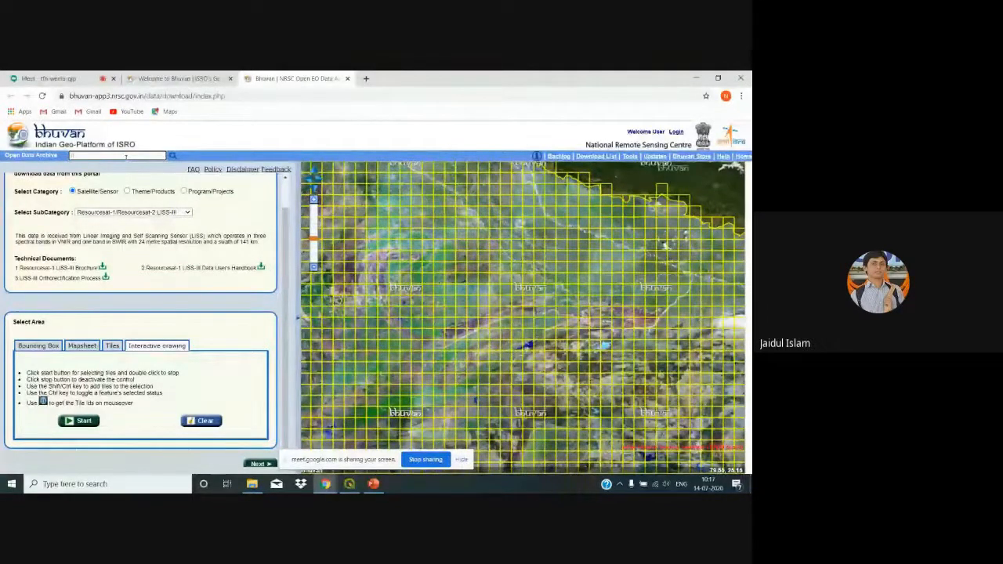
text(bankura)
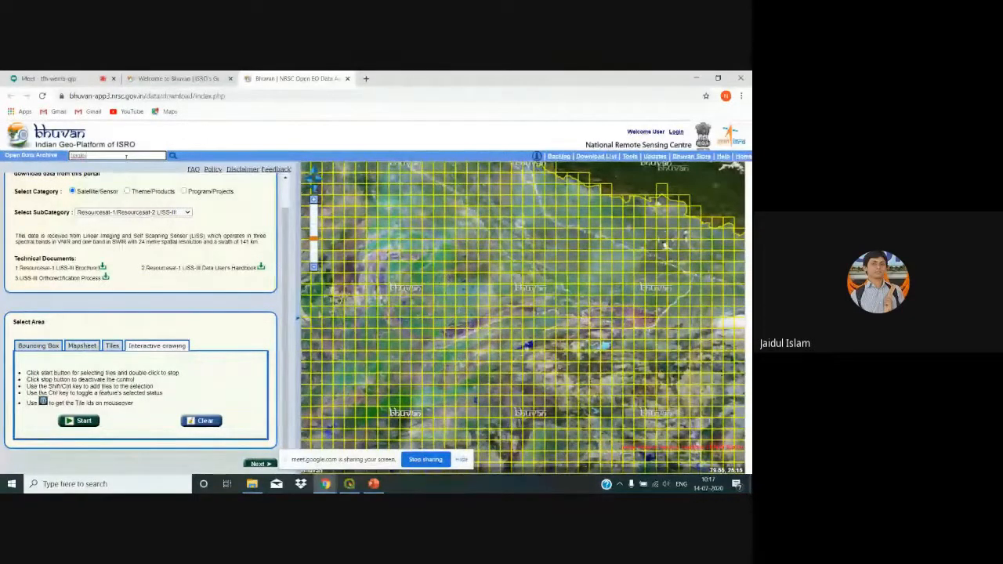
click(173, 157)
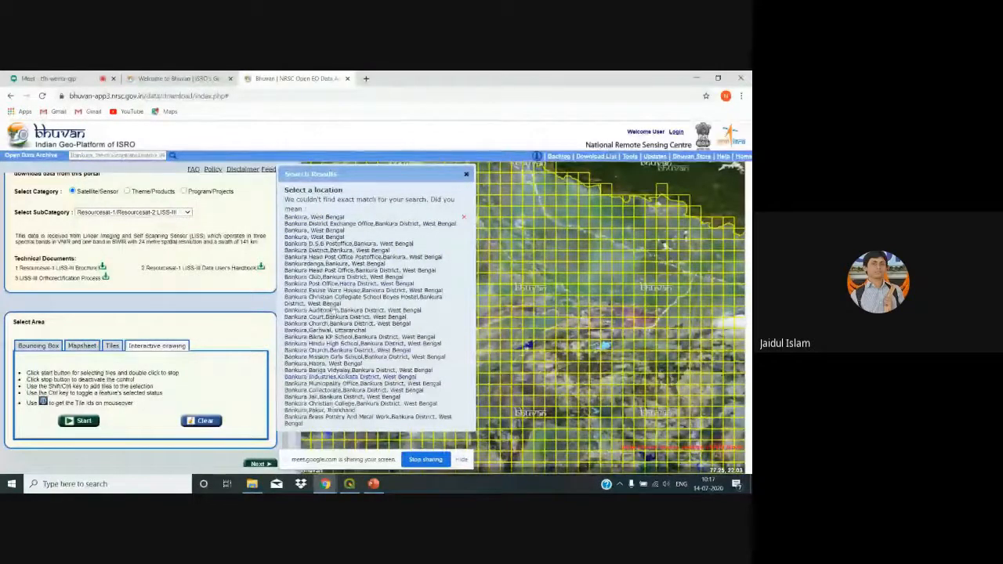
click(332, 217)
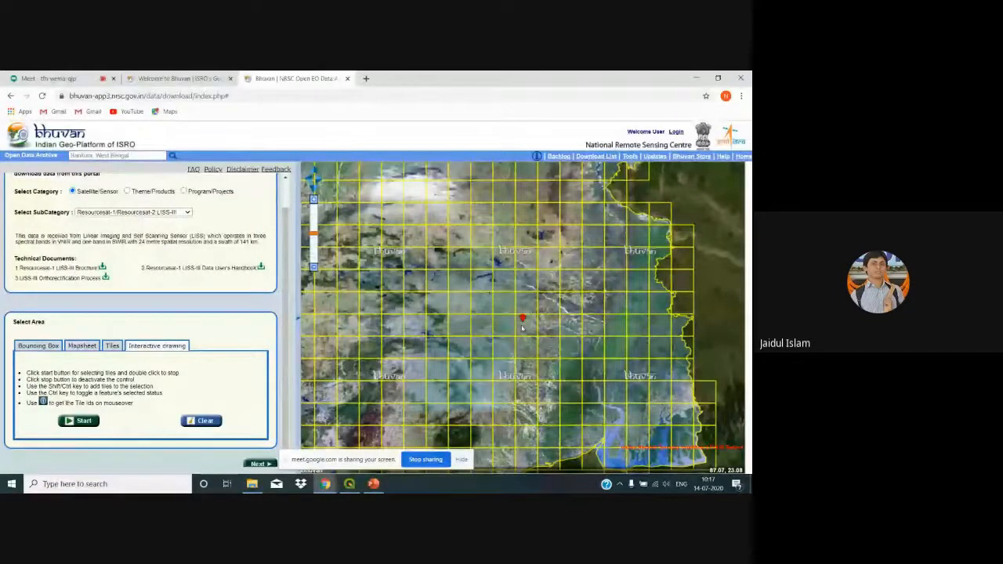
Step: Select the tile under the Bankura marker and list its 15 LISS-III scenes for F45D04
click(112, 347)
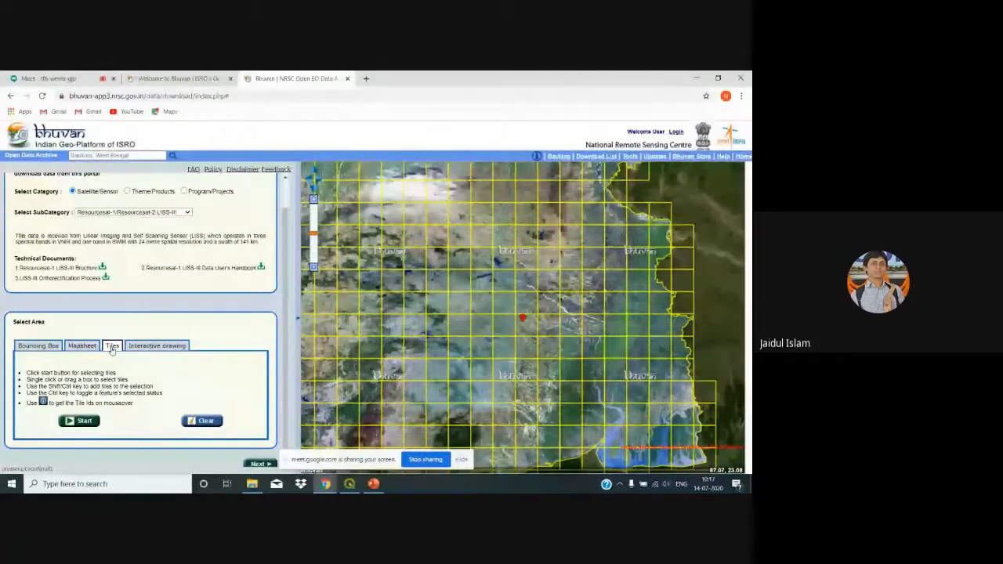
click(79, 422)
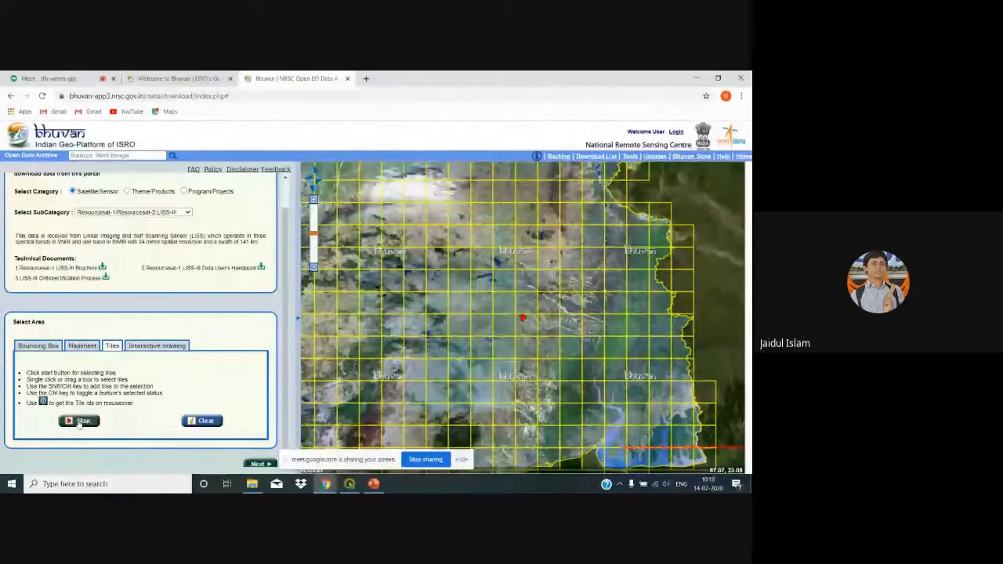
click(531, 330)
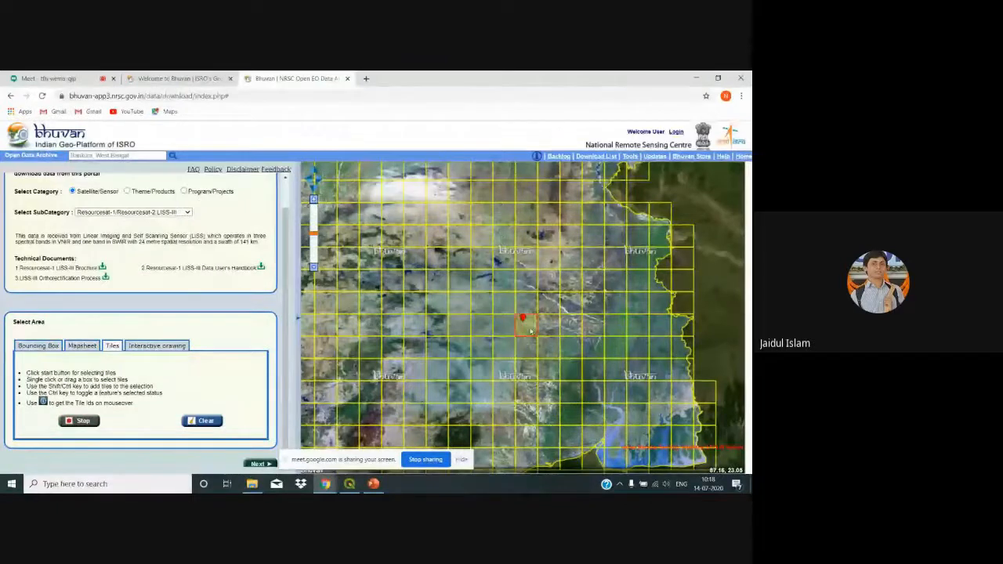
click(84, 423)
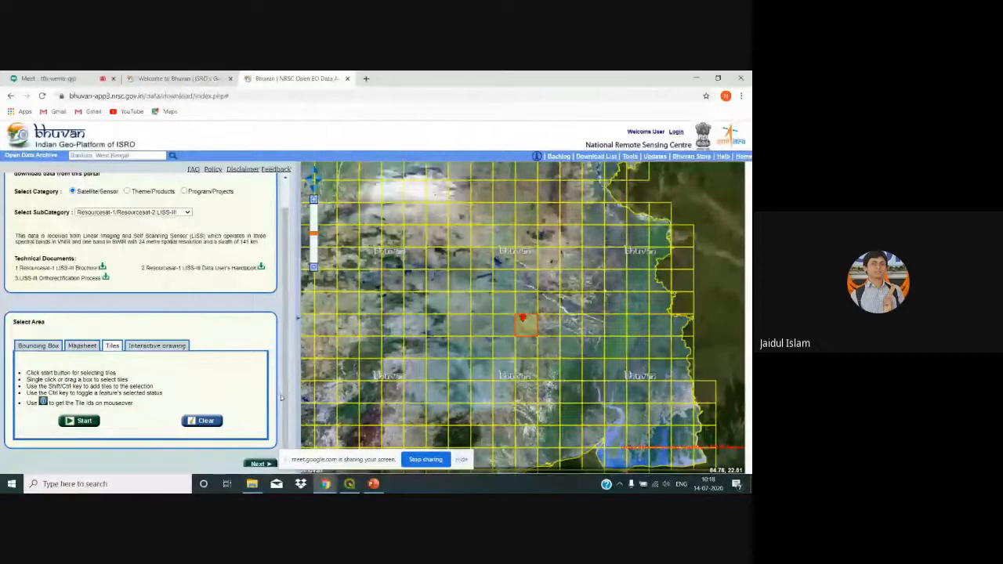
scroll(285, 423, down, 1)
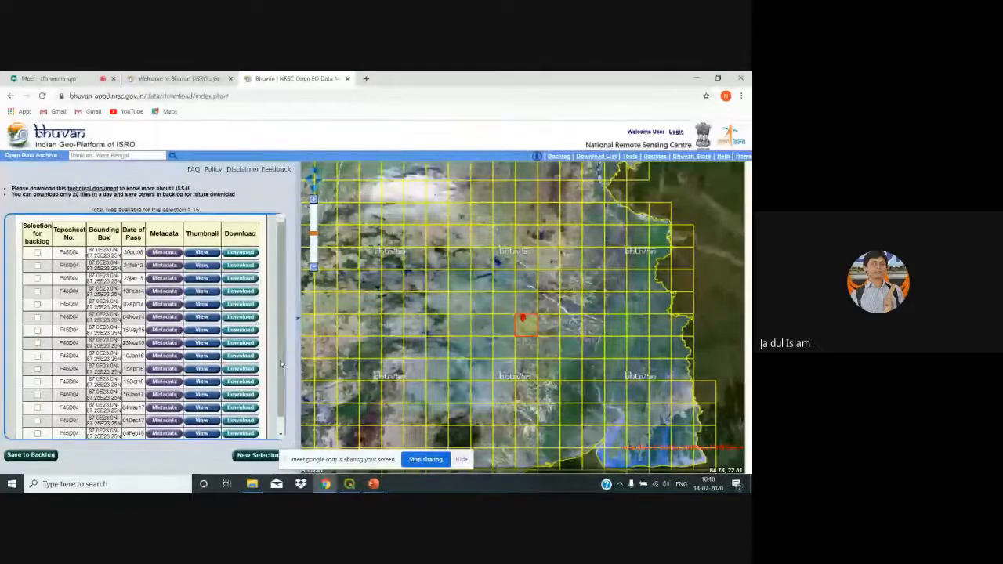
mouse_move(279, 391)
mouse_down()
mouse_move(282, 439)
mouse_move(280, 403)
mouse_up()
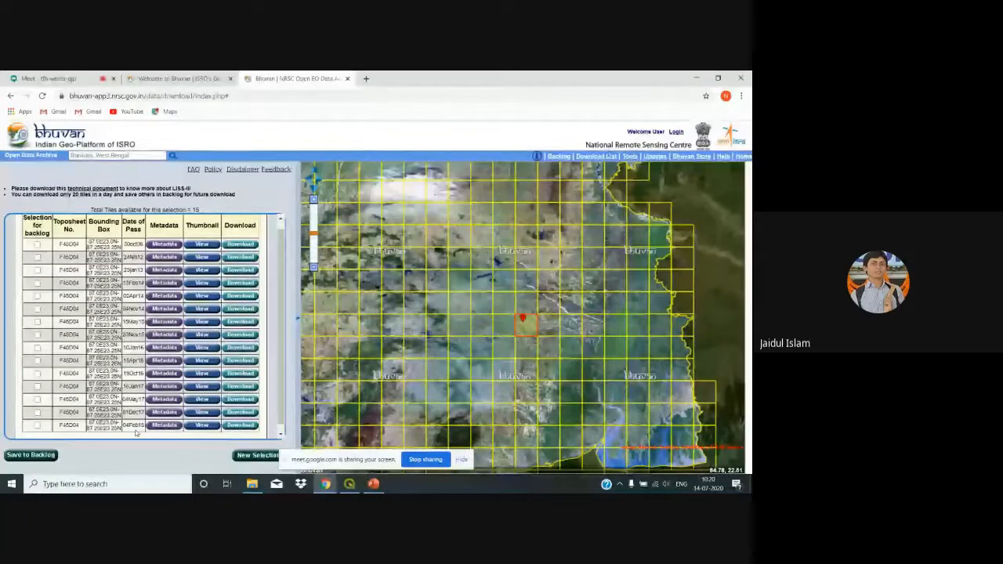
Step: Preview the 04Feb18 scene's thumbnail, close it, and attempt to download that scene
click(201, 425)
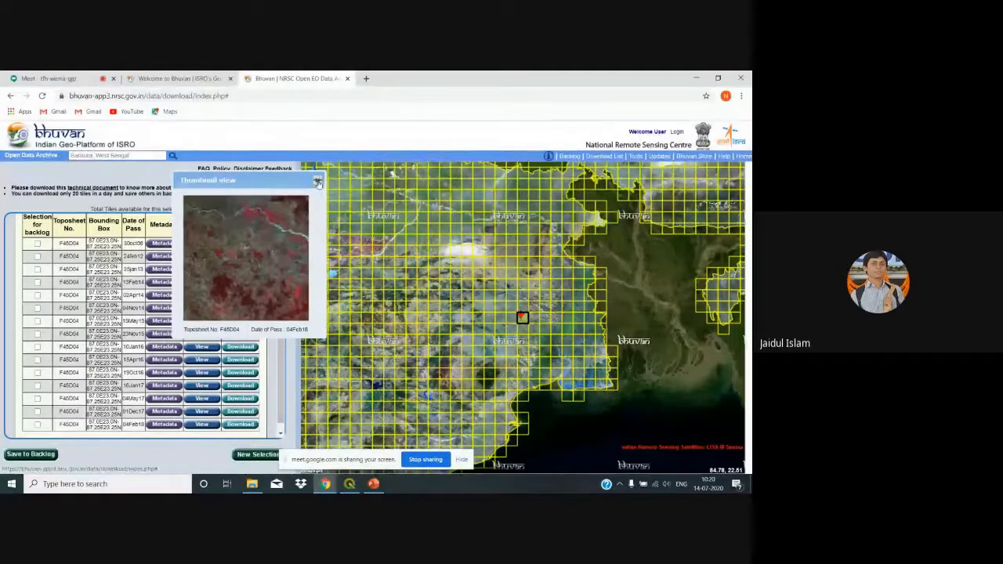
click(317, 181)
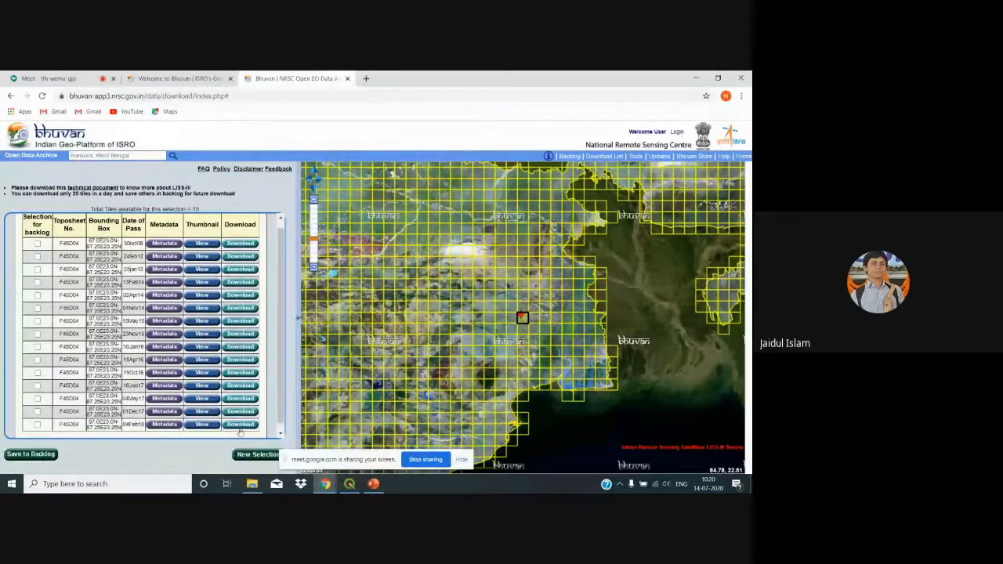
click(239, 424)
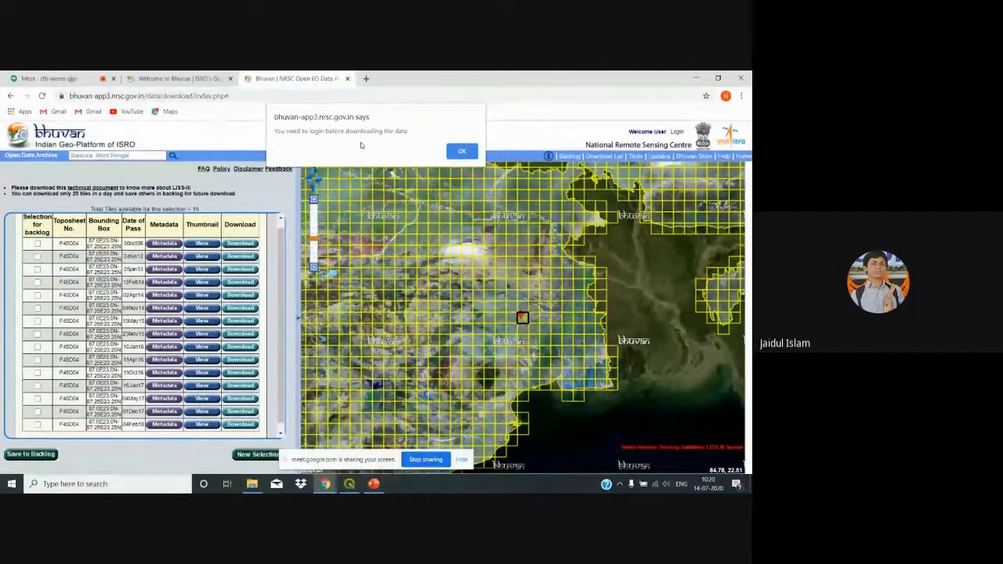
Step: Dismiss the login notice and scroll the Login window to reveal LOGIN and 'New User?'
click(451, 151)
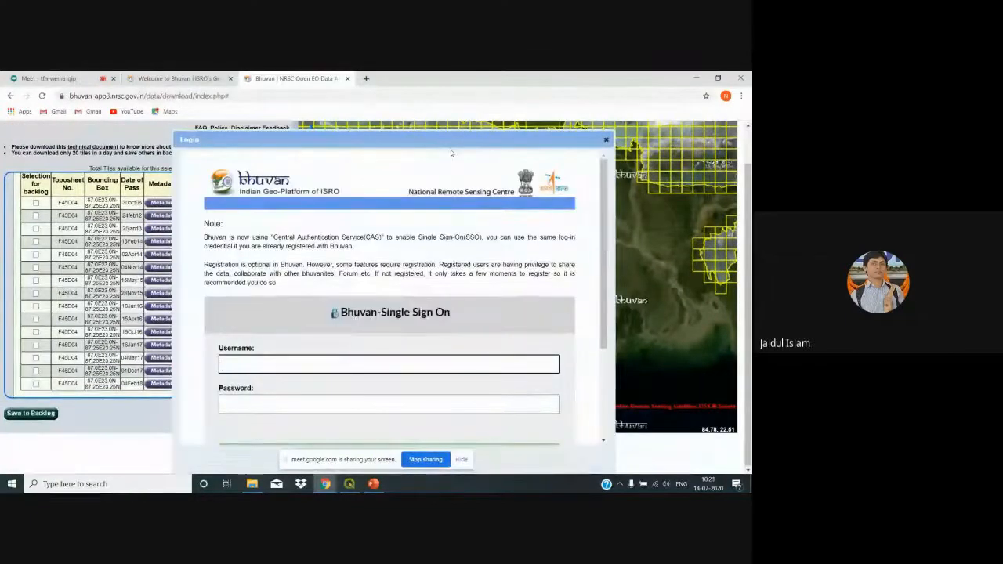
click(449, 137)
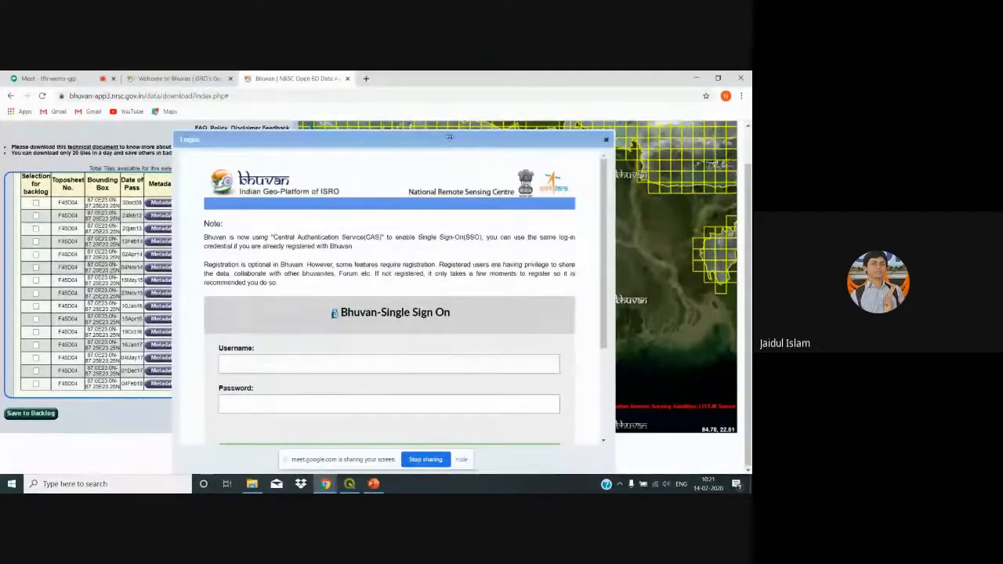
scroll(449, 137, up, 1)
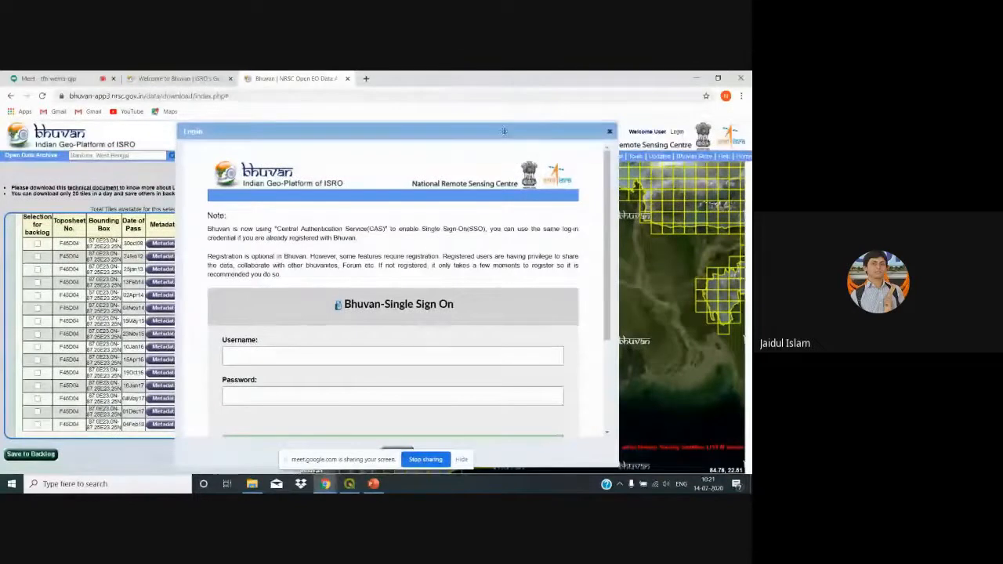
drag(505, 132, 512, 71)
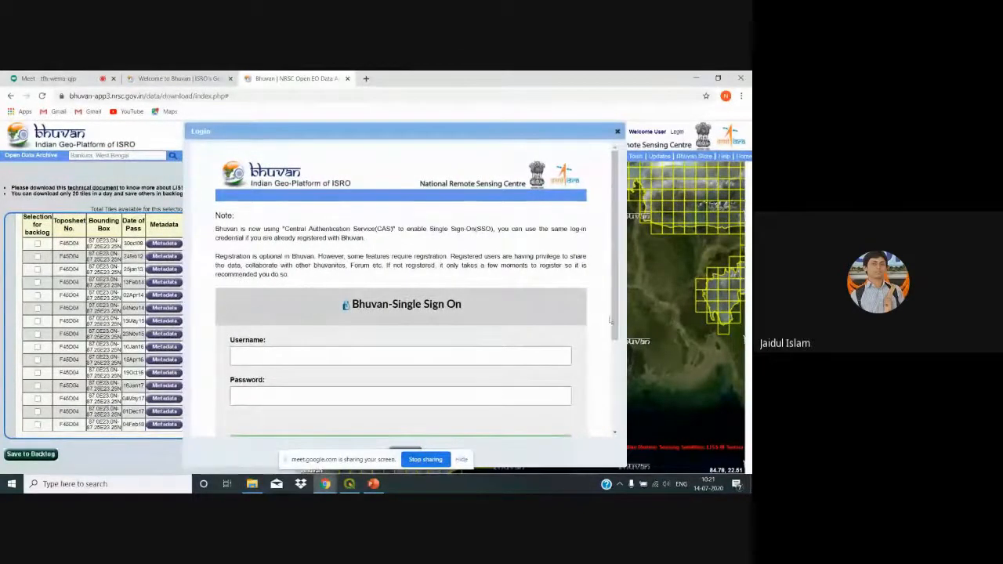
drag(610, 320, 614, 406)
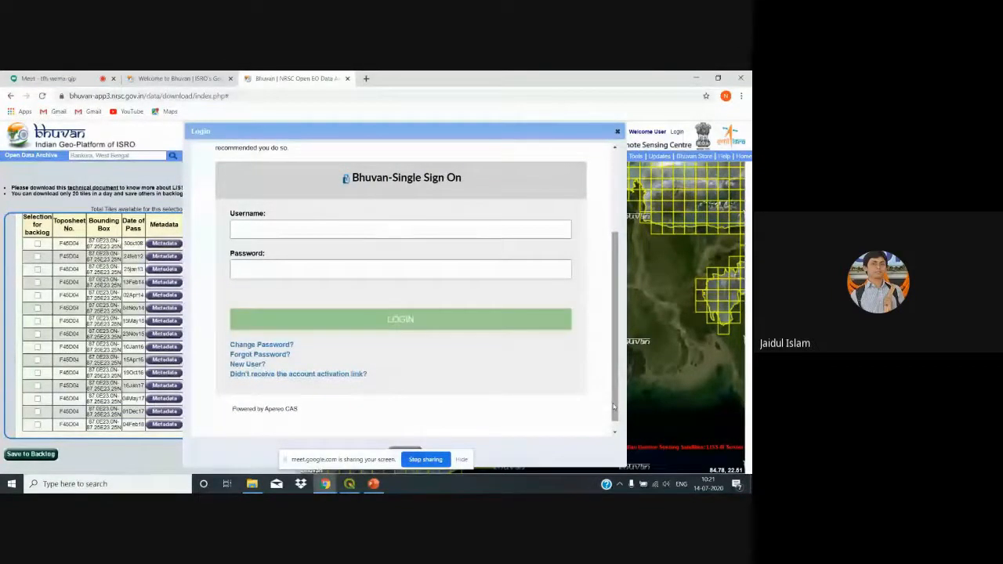
Step: Open the registration form and enter a four-letter username, the email address, and country India
click(248, 365)
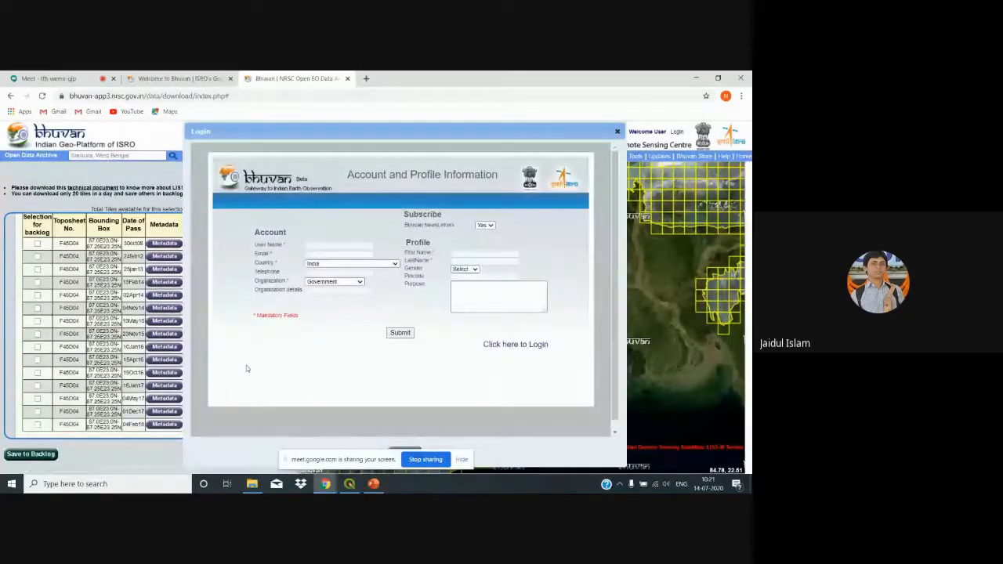
click(330, 246)
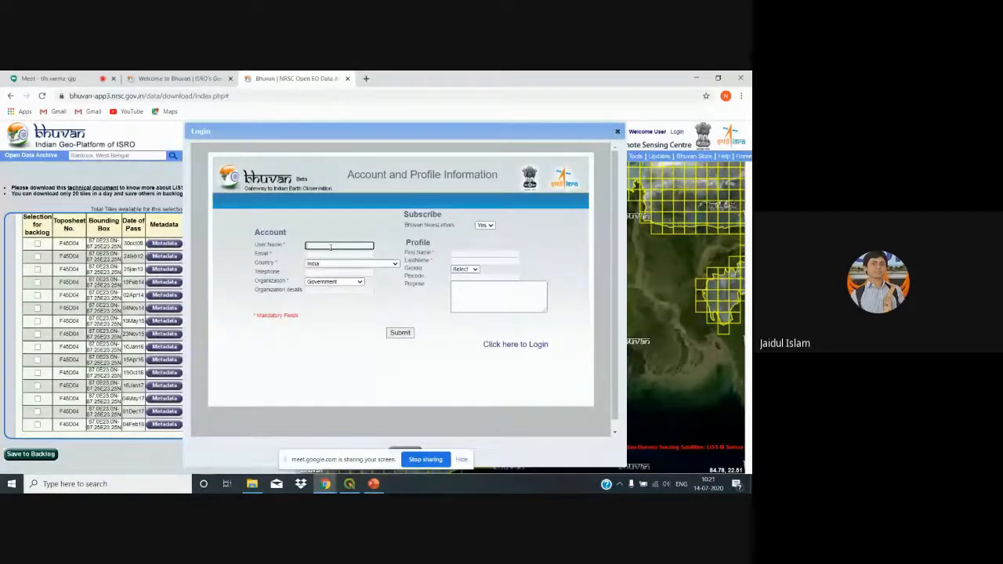
text(rae)
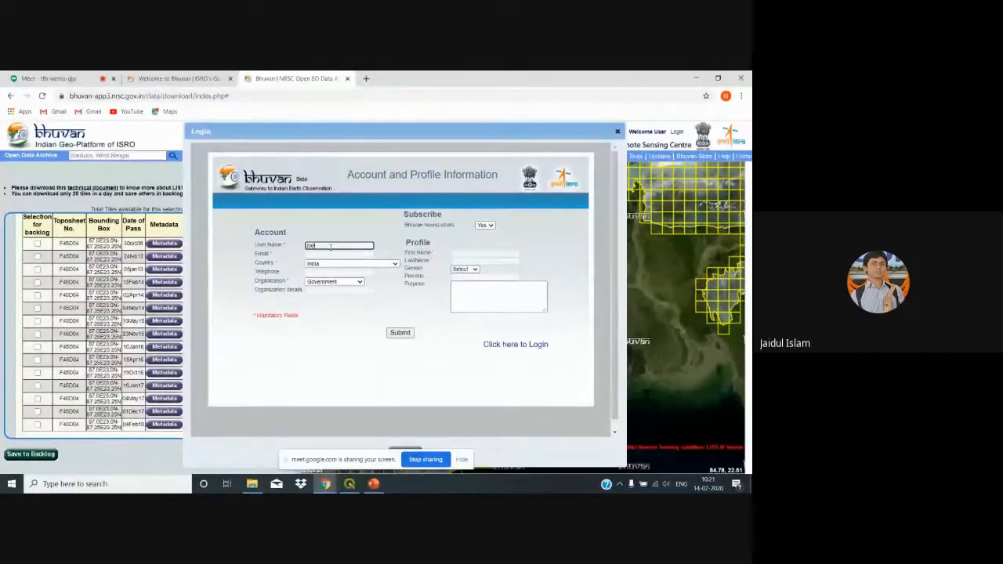
text(d)
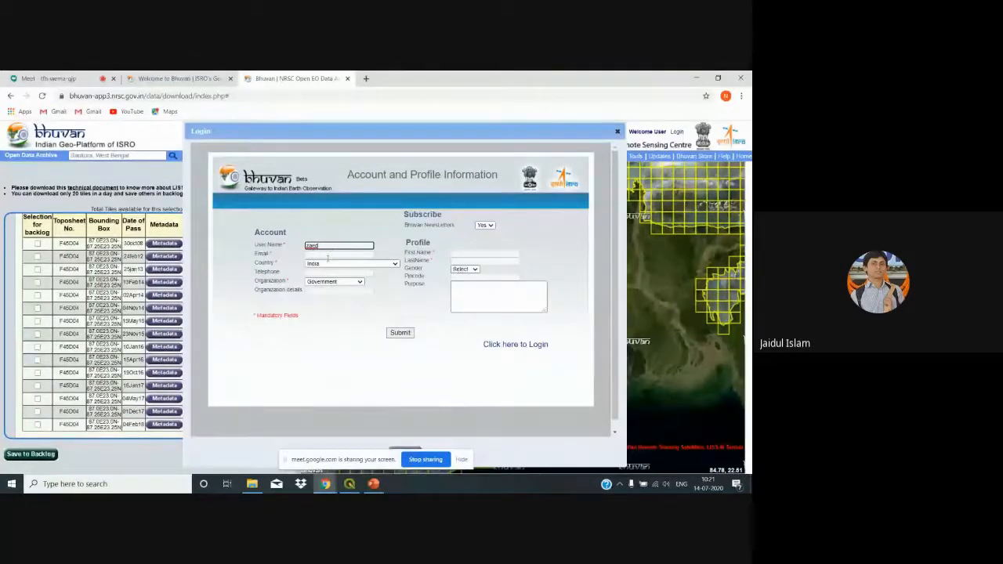
click(328, 256)
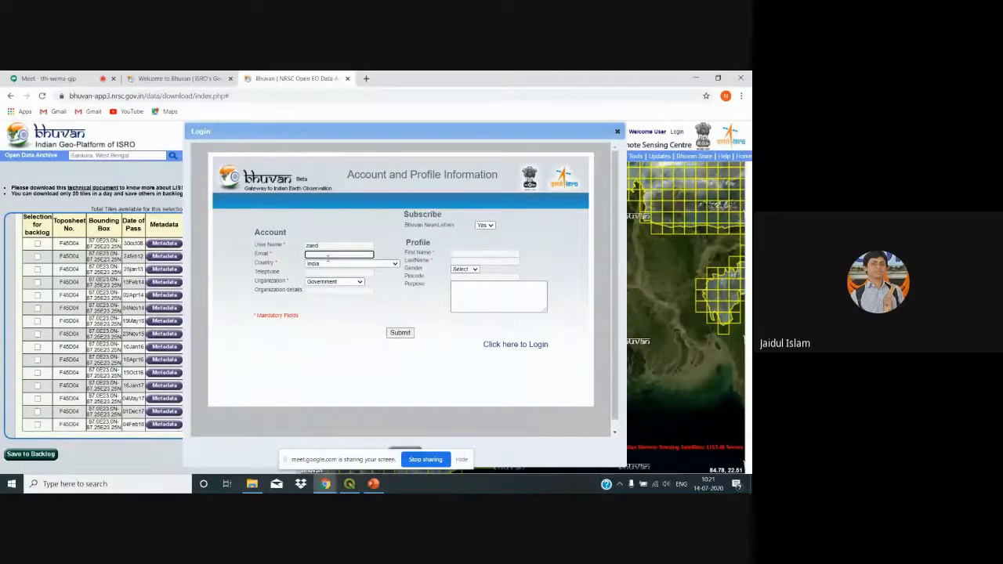
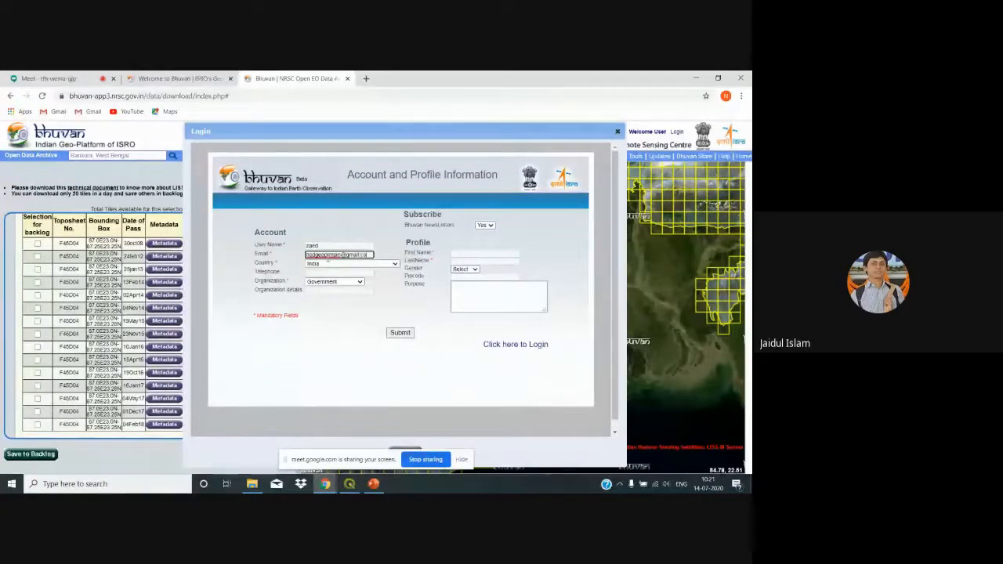
click(327, 266)
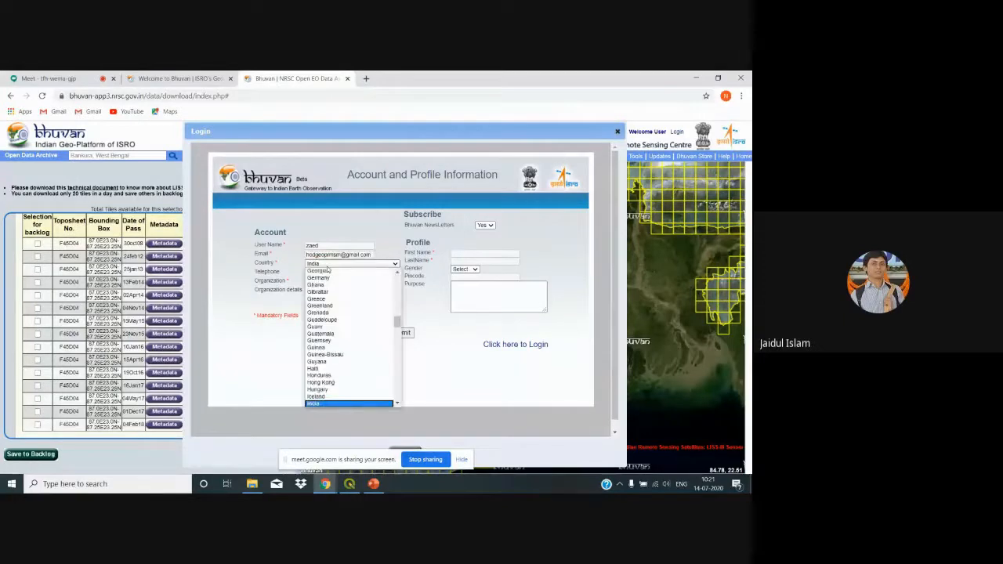
key(Up)
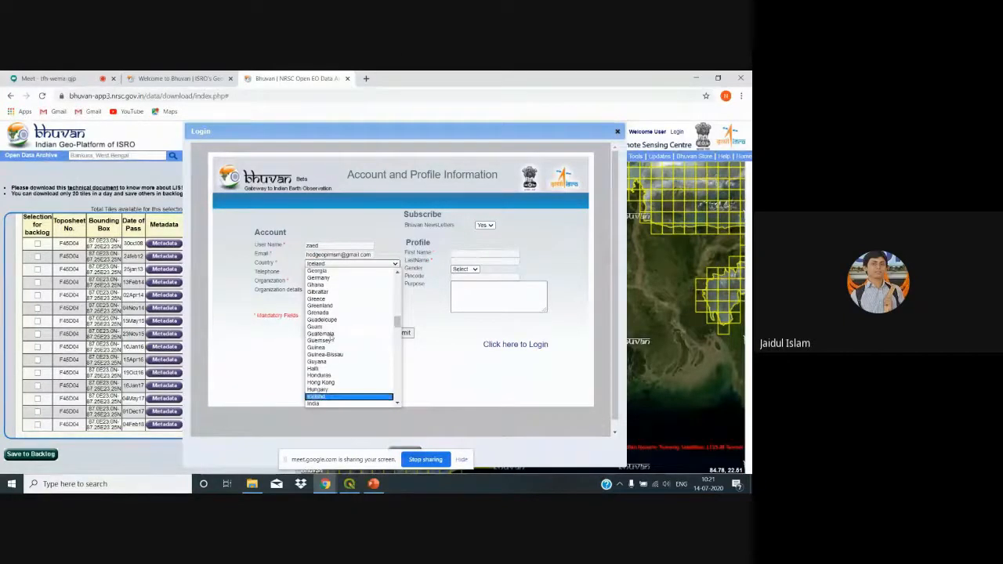
key(Down)
key(Return)
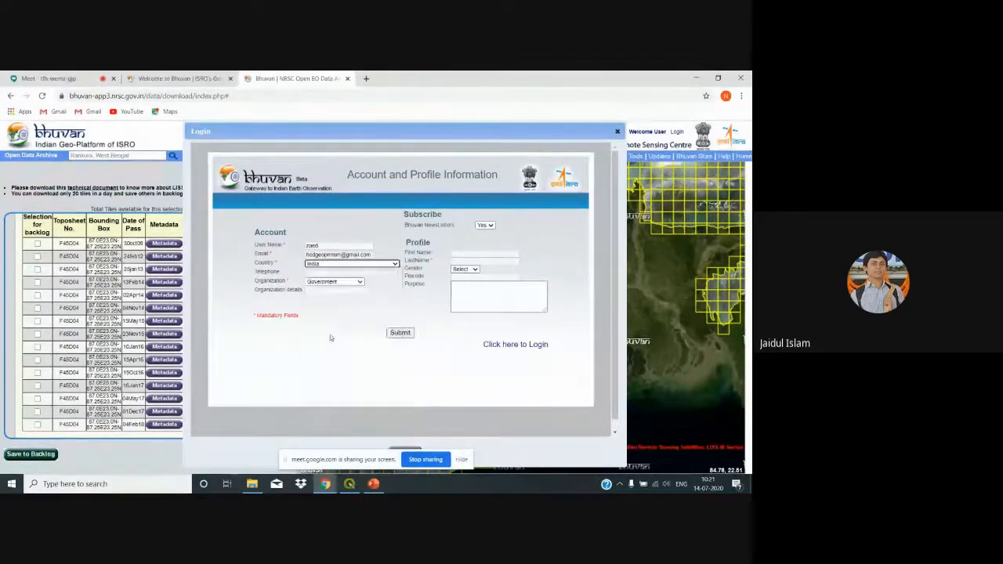
Step: Set organization Academic/Research, first and last name, gender Male, purpose 'Academic', then submit
click(359, 282)
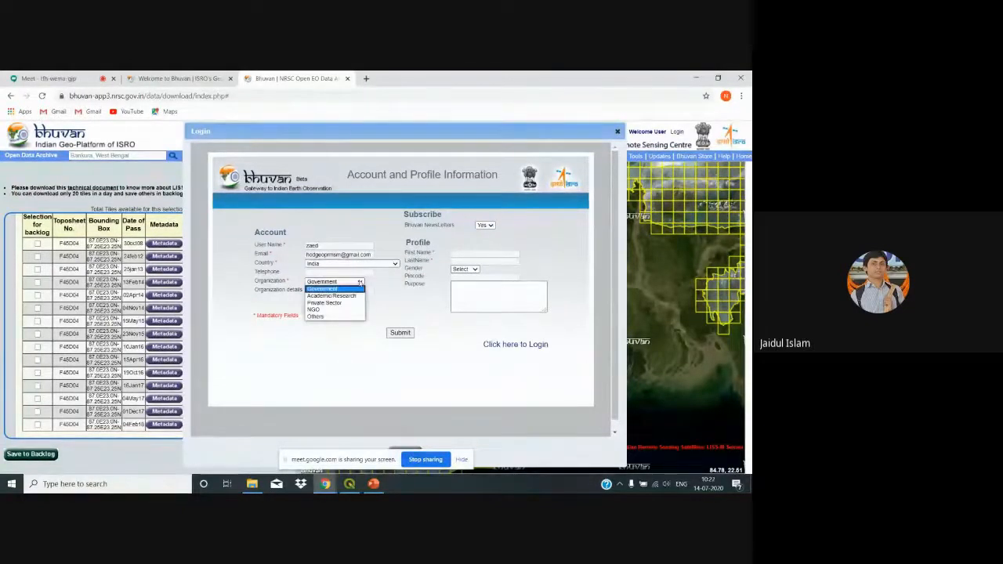
click(345, 295)
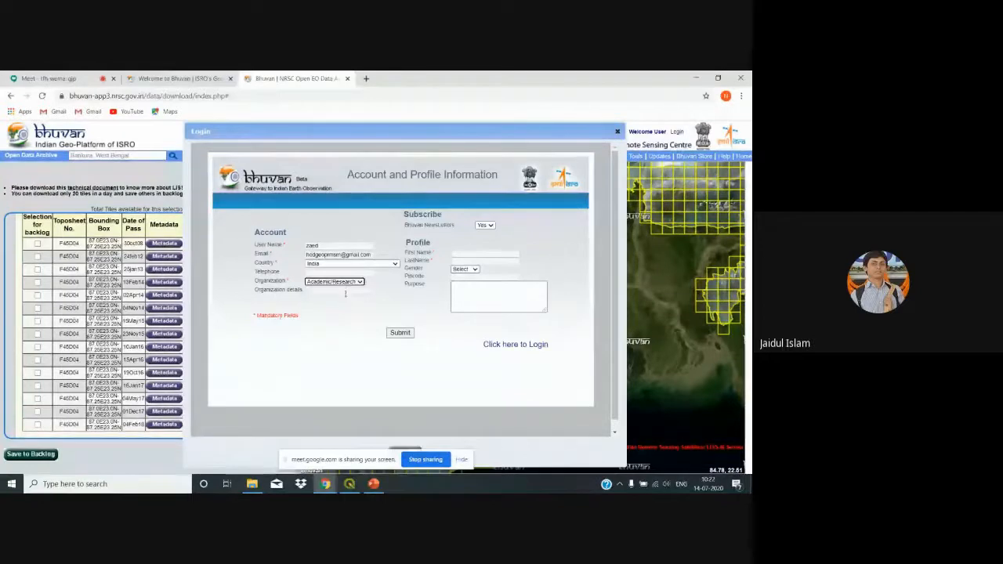
click(344, 291)
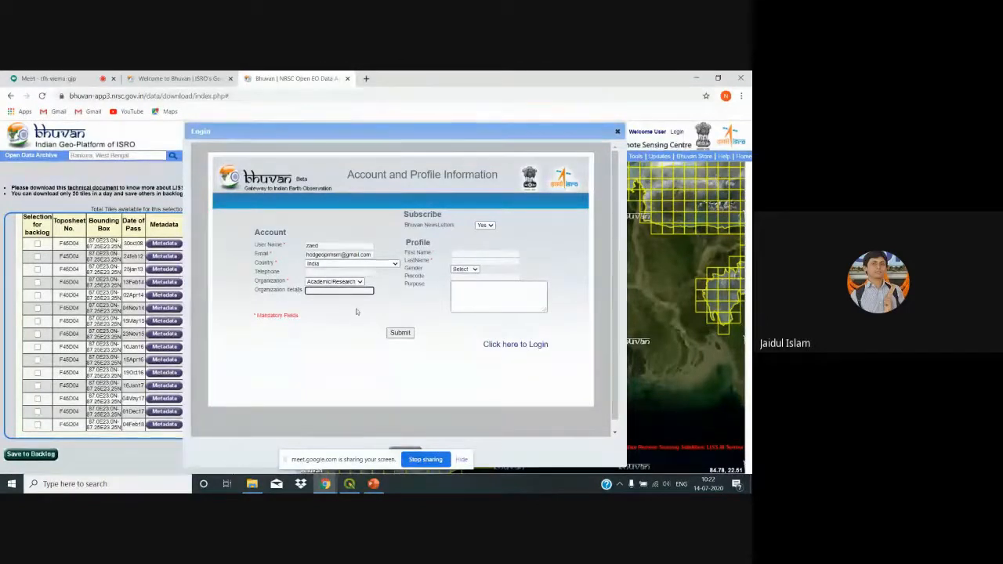
click(468, 253)
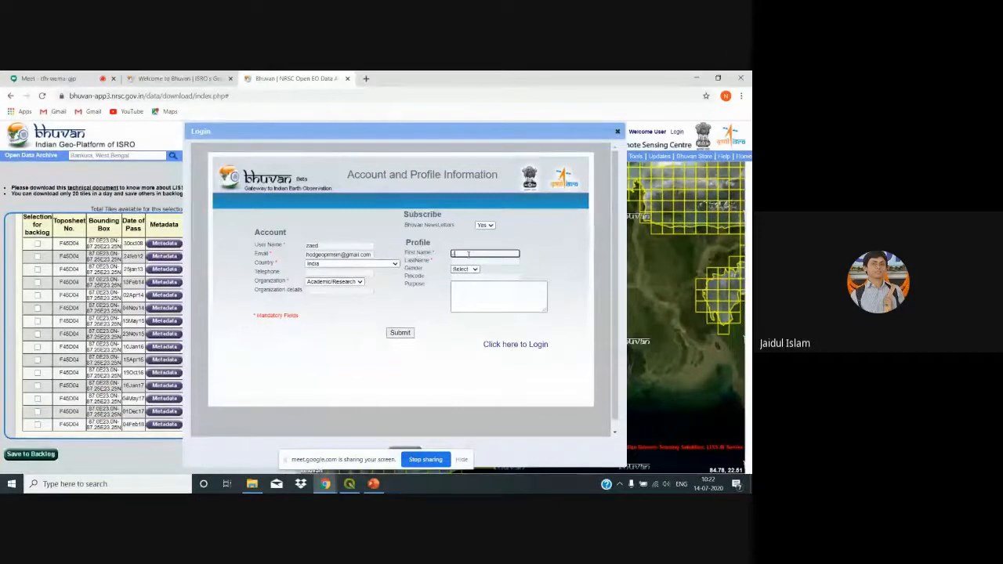
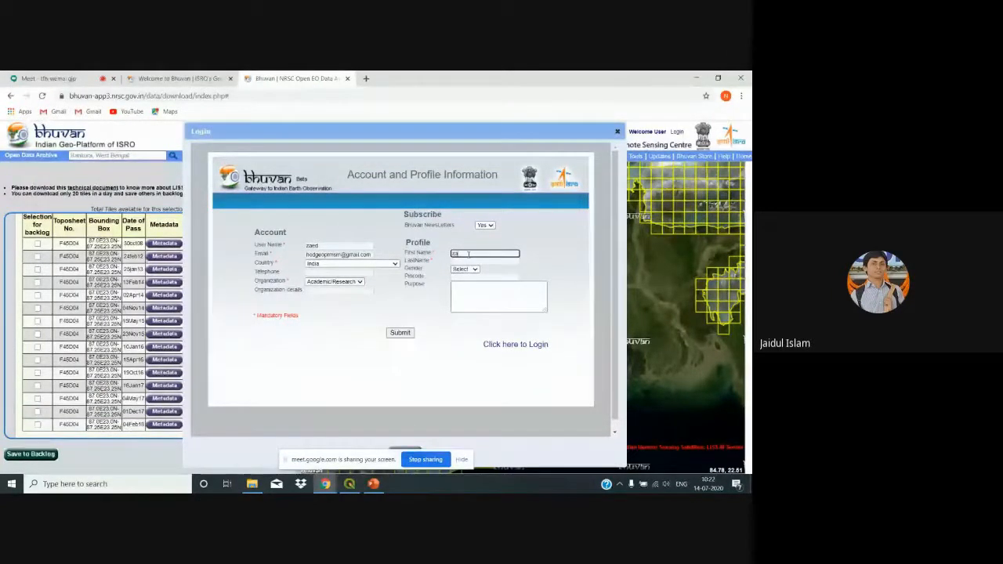
click(464, 260)
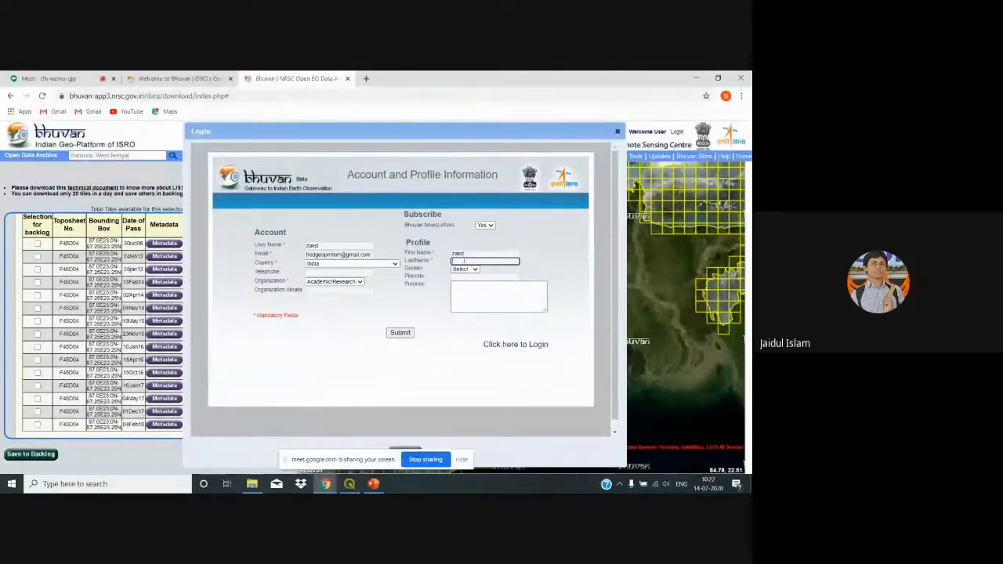
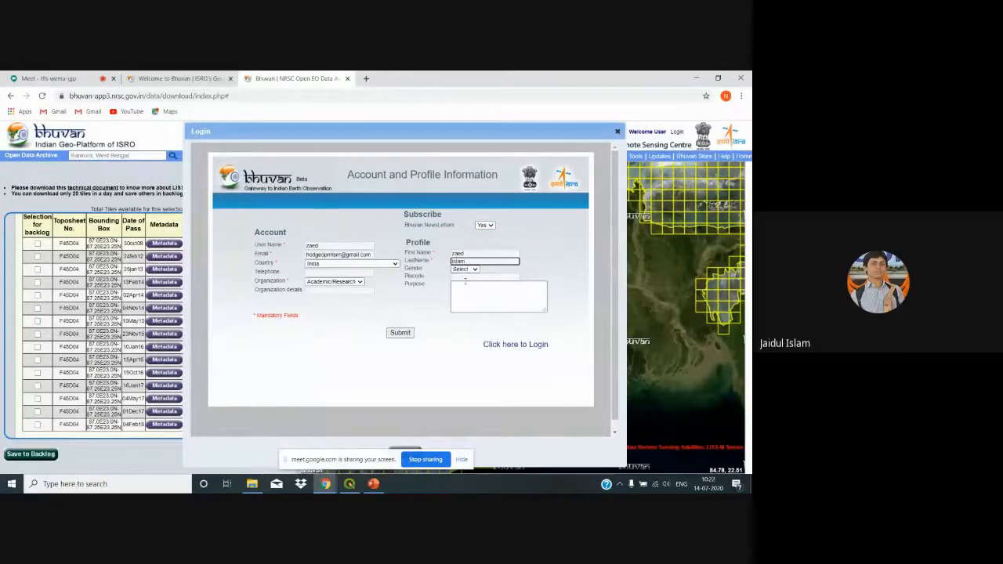
click(464, 268)
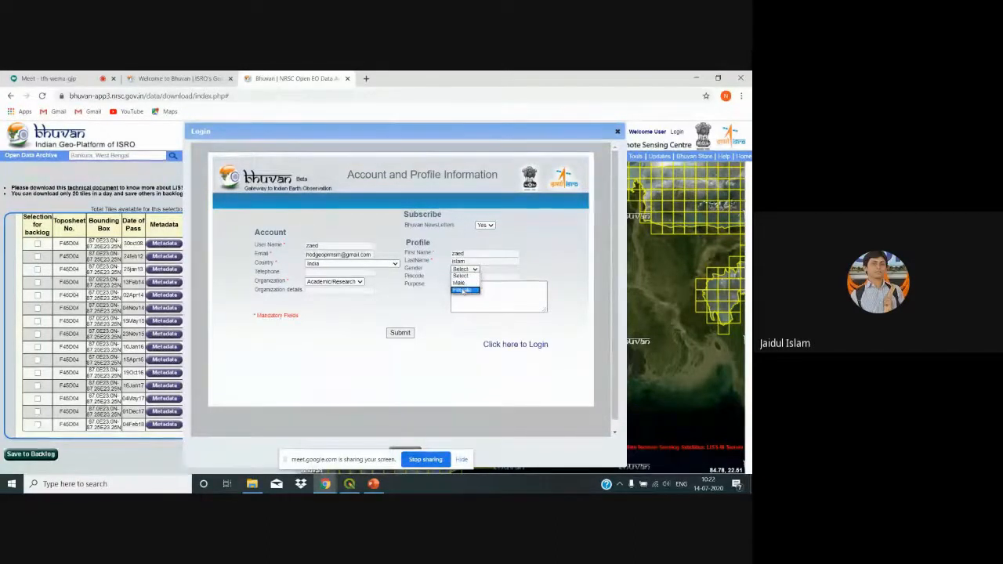
click(462, 282)
click(462, 286)
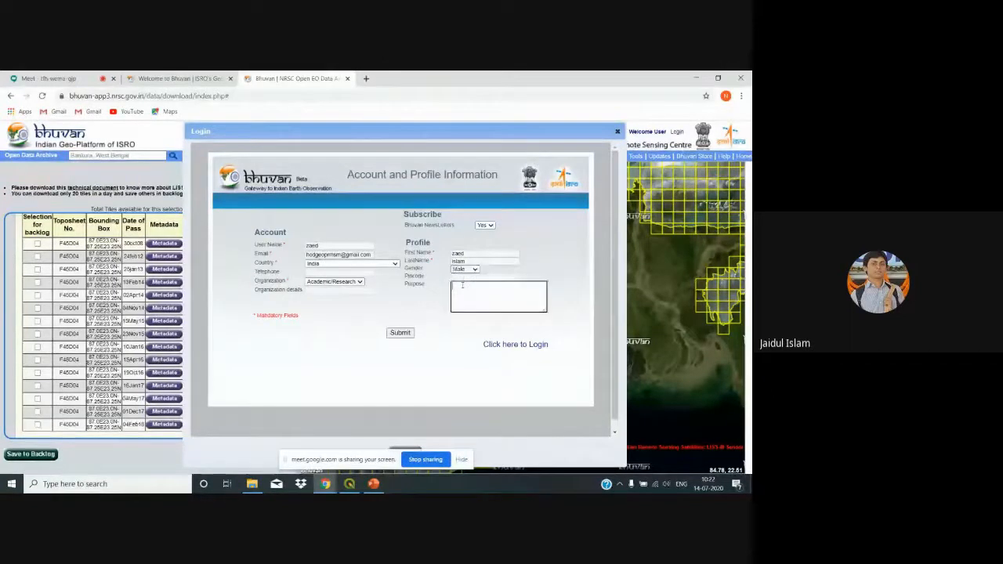
text(Aca)
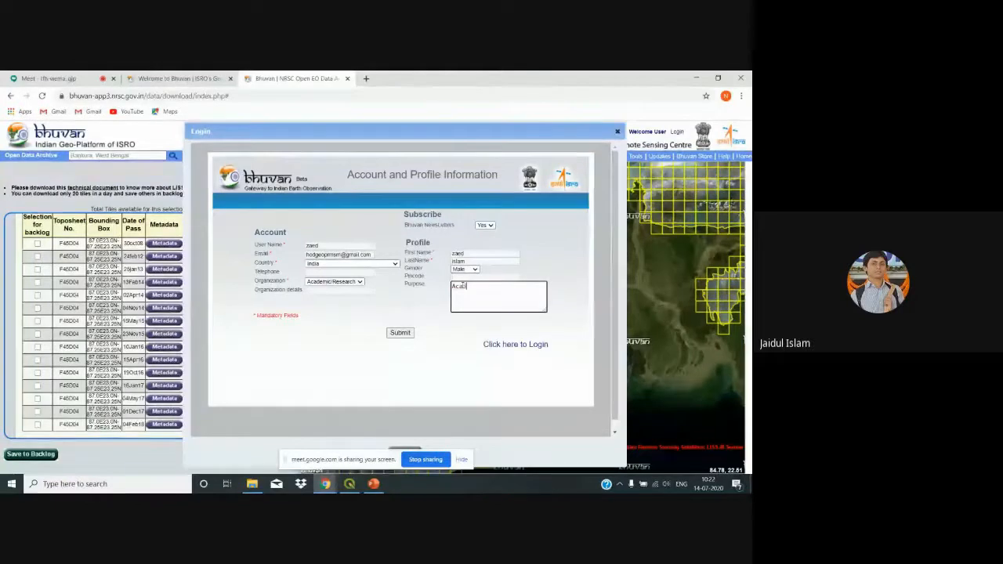
text(demic)
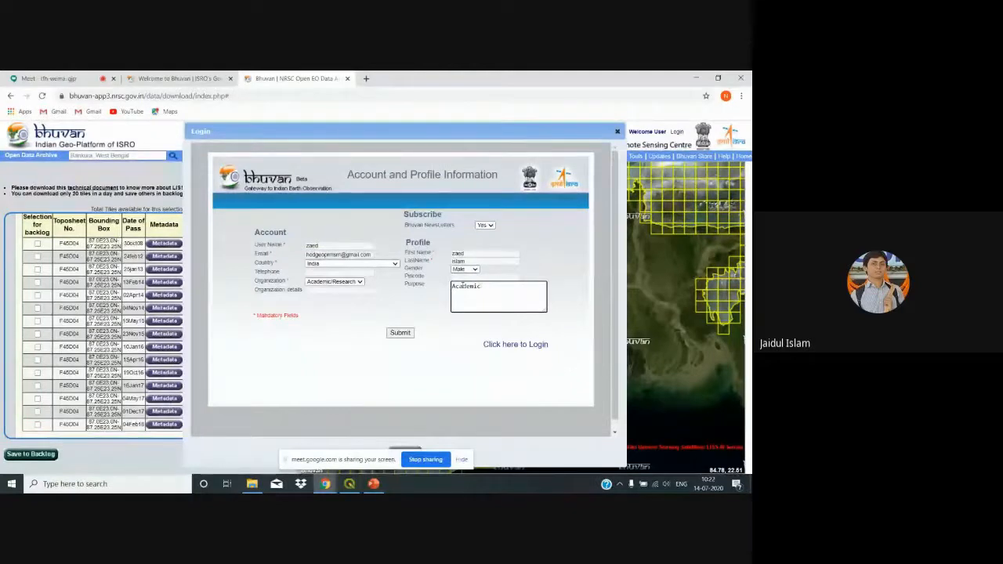
click(393, 333)
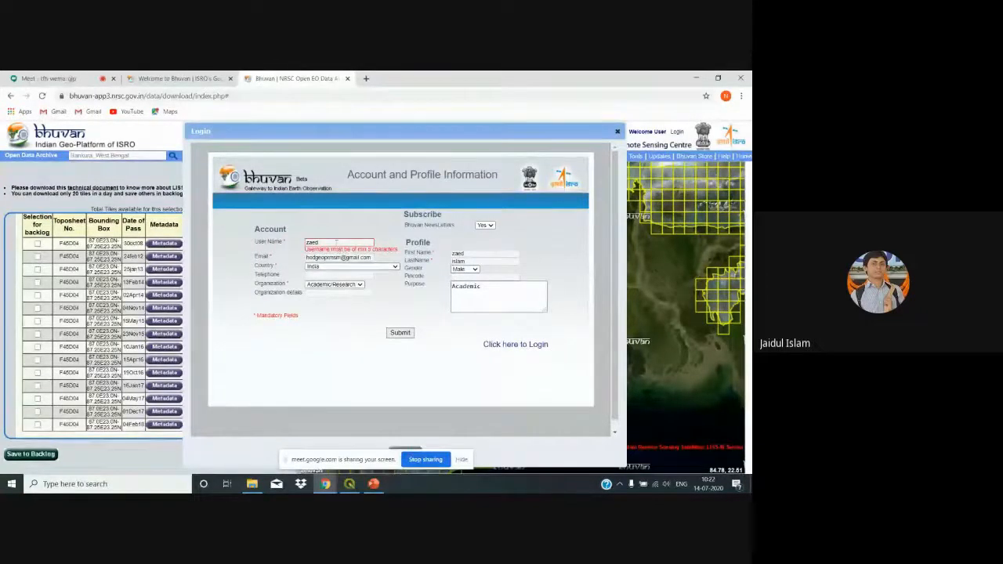
Step: Extend the username to six-plus characters by appending digits '18', then resubmit the registration
click(336, 243)
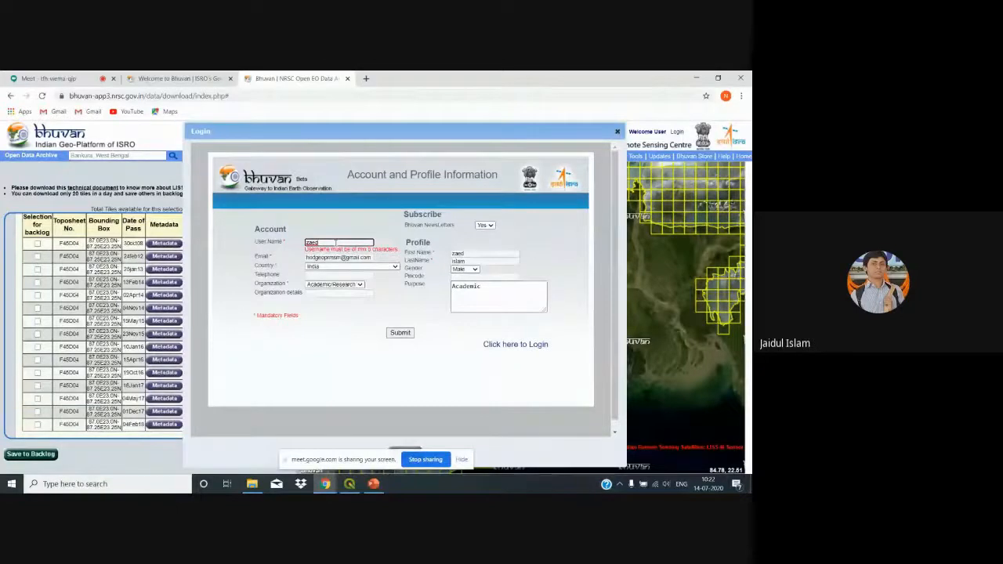
text(_is)
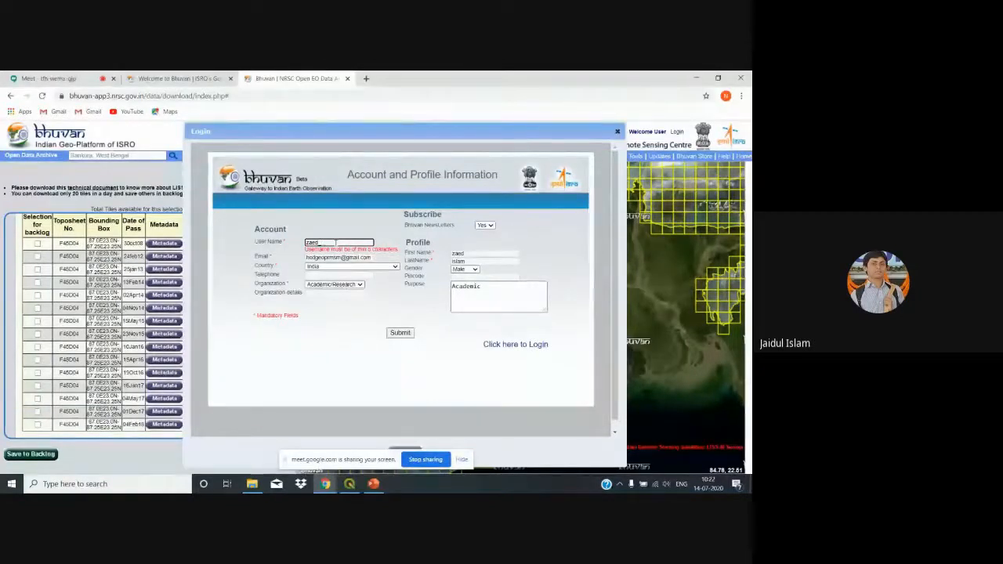
key(BackSpace)
text(18)
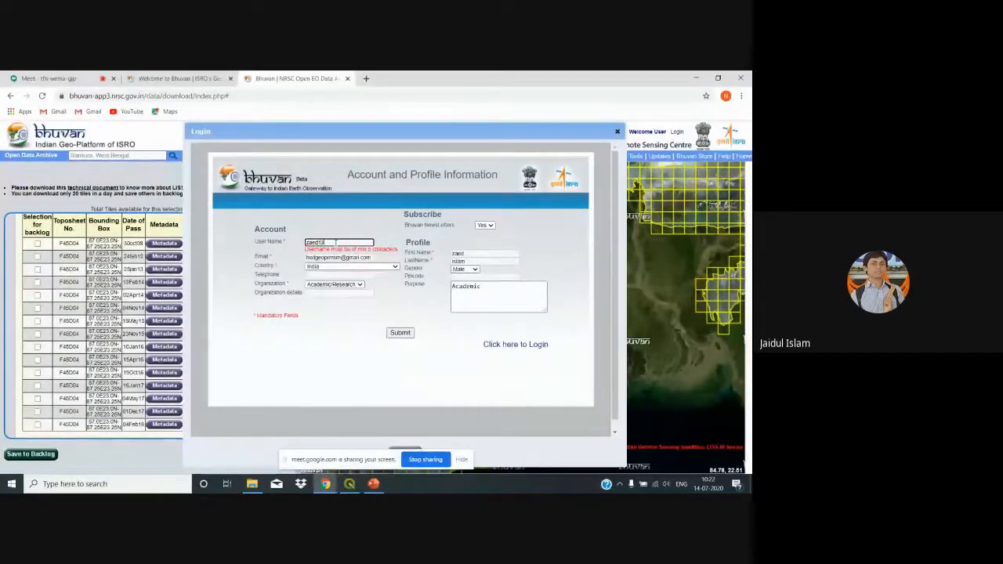
click(343, 336)
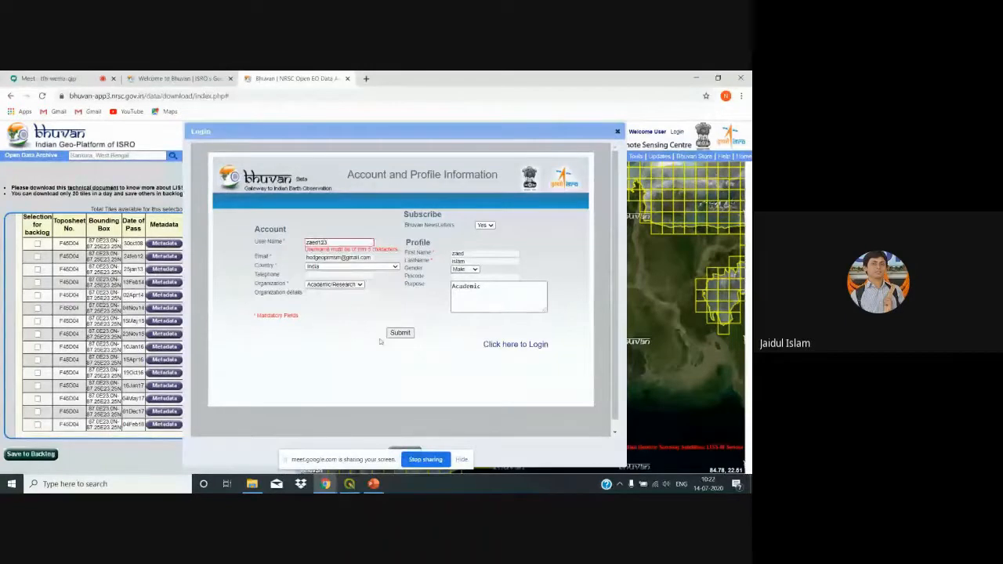
click(399, 332)
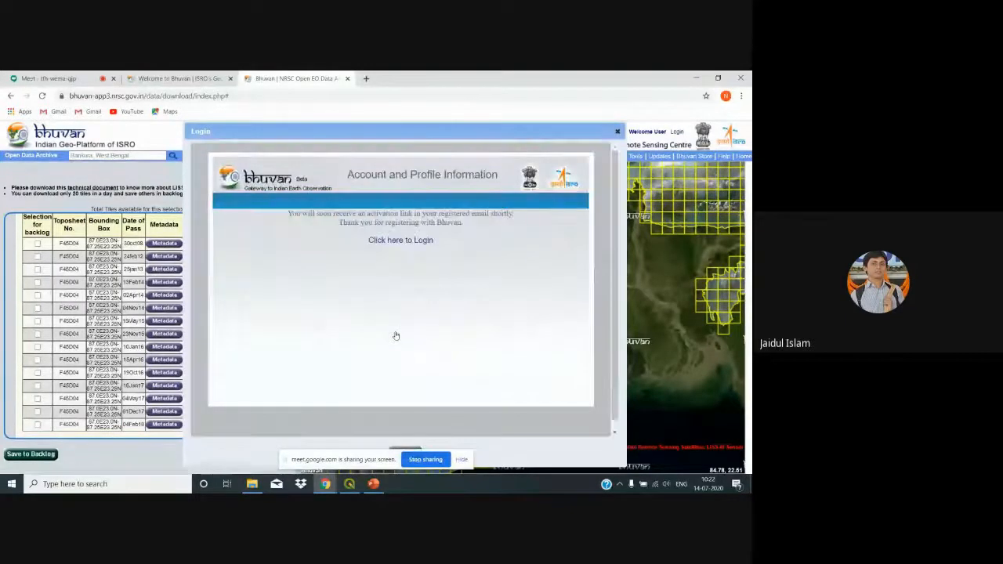
Step: Return to the Bhuvan login page and open a fresh New User registration form
click(405, 240)
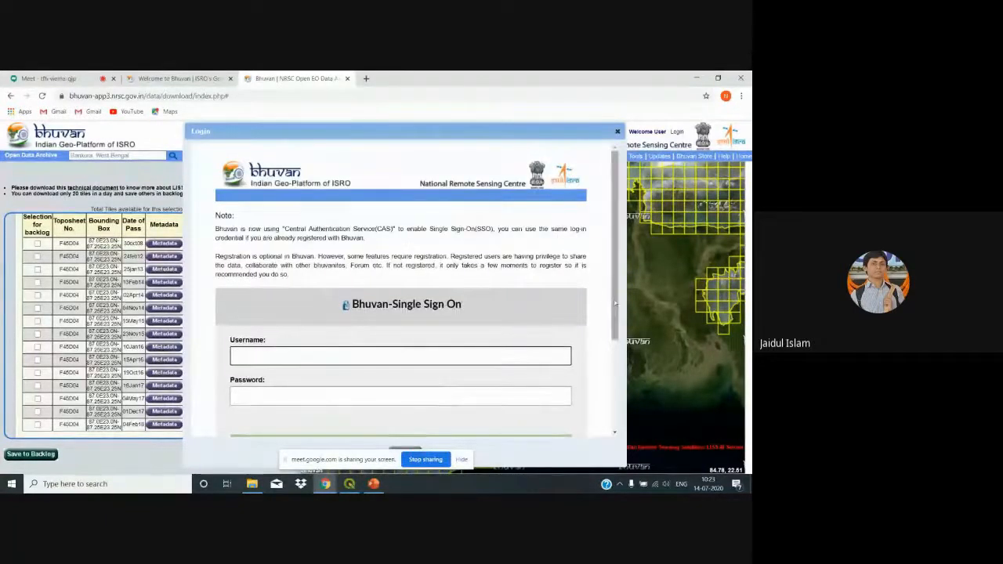
drag(615, 305, 614, 402)
drag(615, 368, 615, 344)
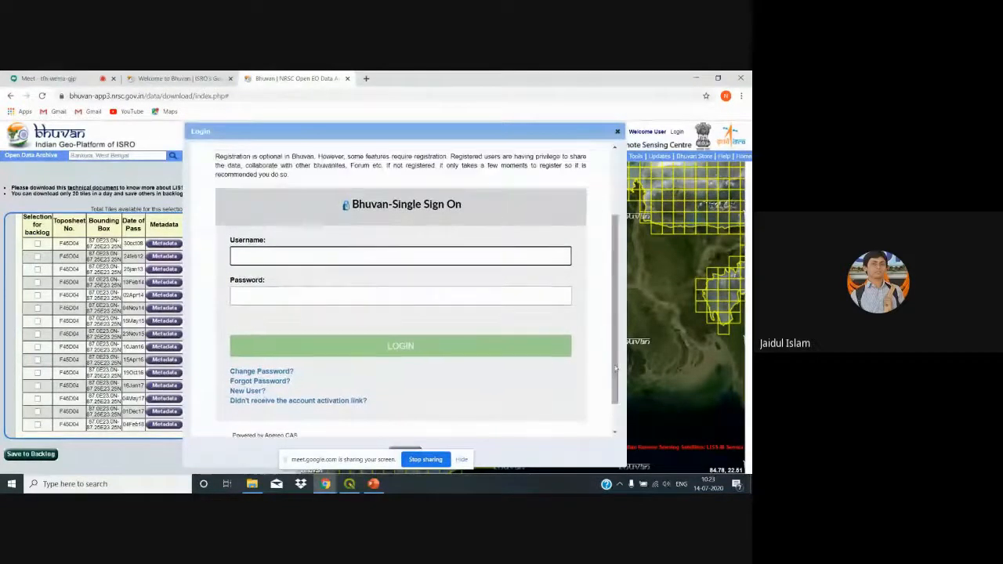
click(237, 391)
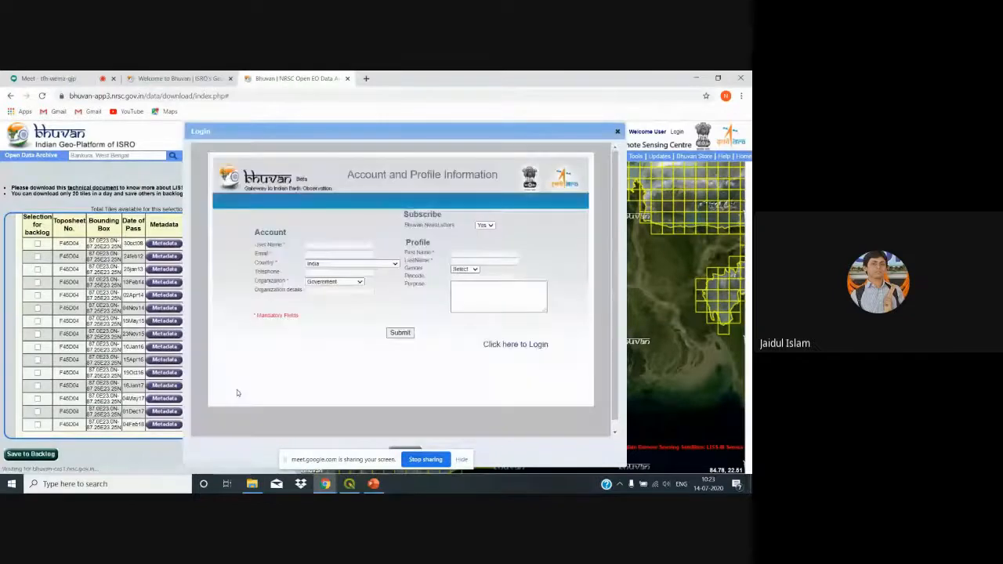
Step: Enter a saved username with '123' appended and the suggested email, then open a new tab
click(329, 246)
click(318, 264)
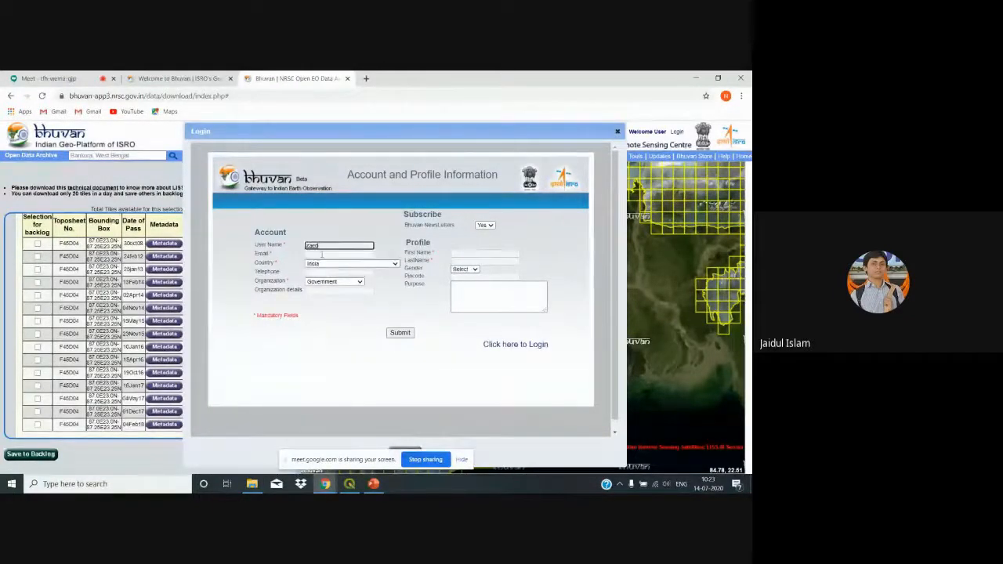
text(123)
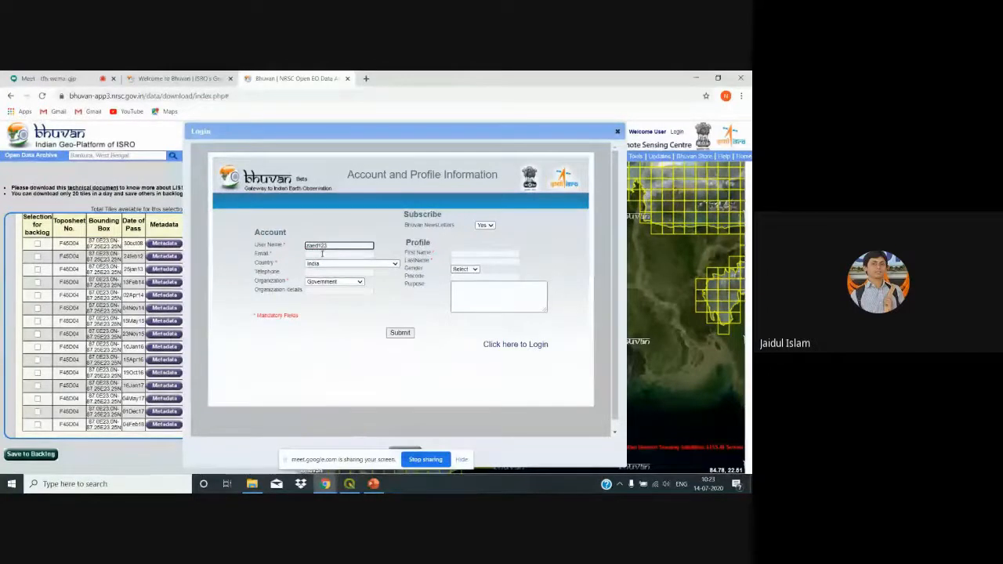
click(322, 254)
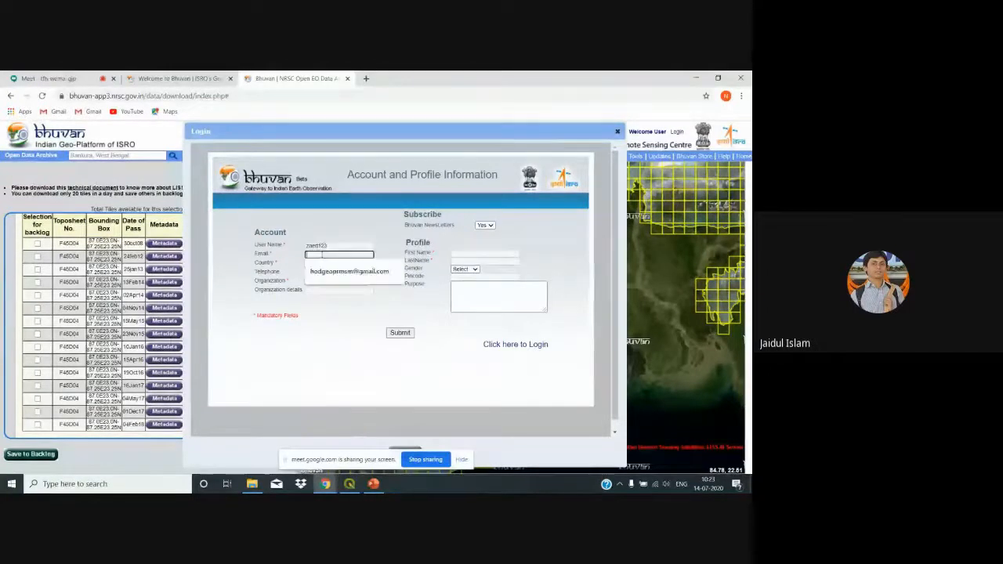
click(316, 272)
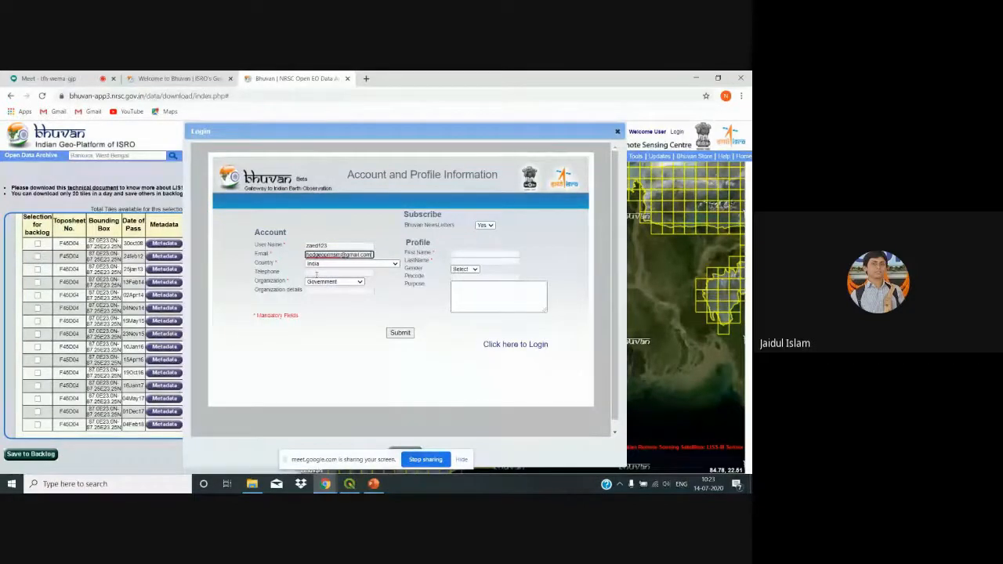
click(364, 78)
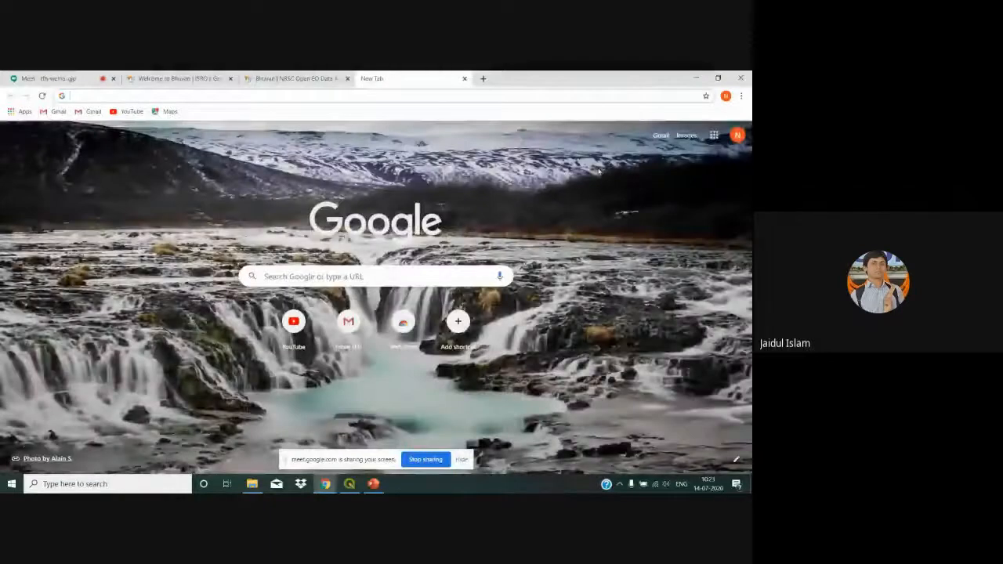
Step: Open Gmail, choose Add another account, and begin typing the second account's email address
click(362, 328)
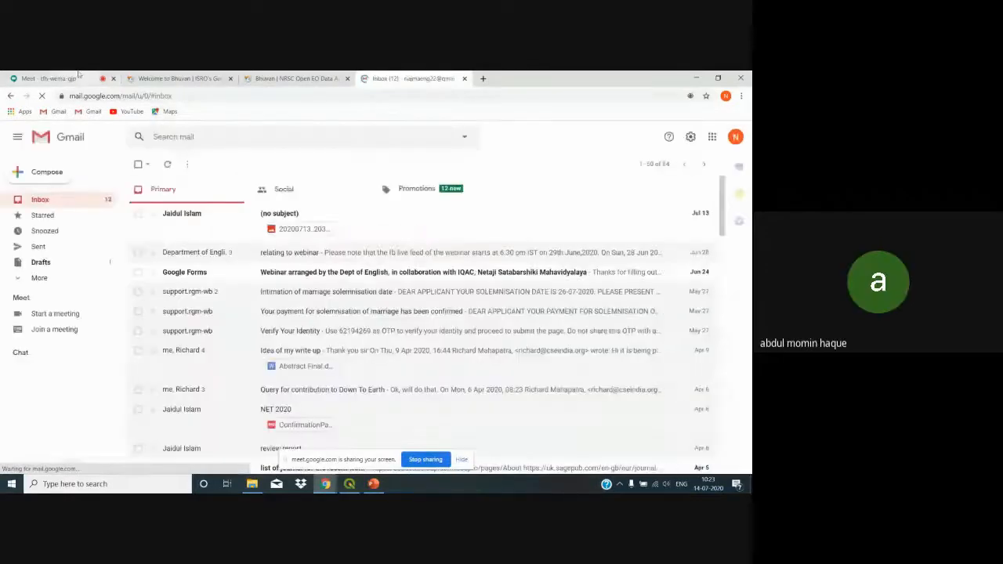
click(737, 139)
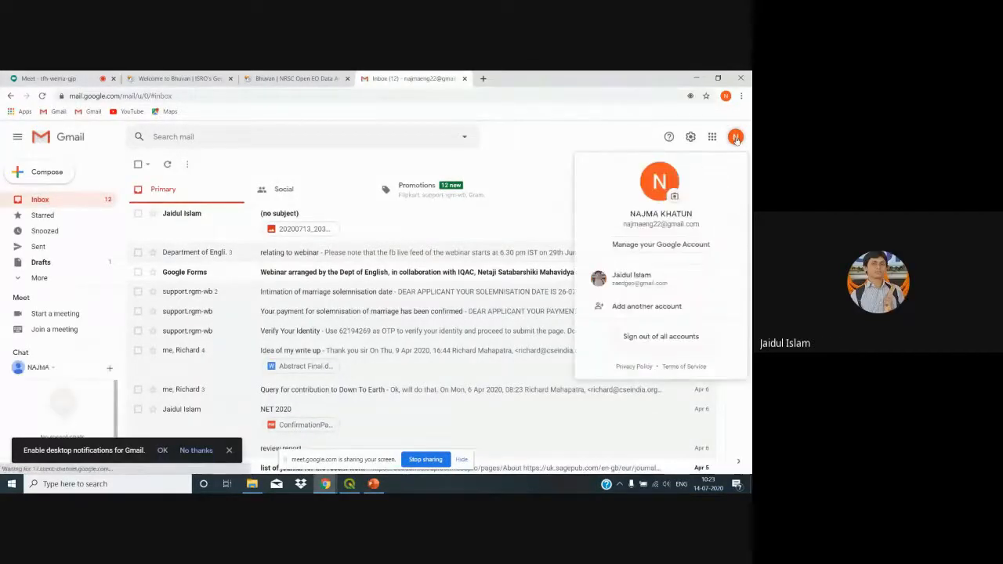
click(651, 314)
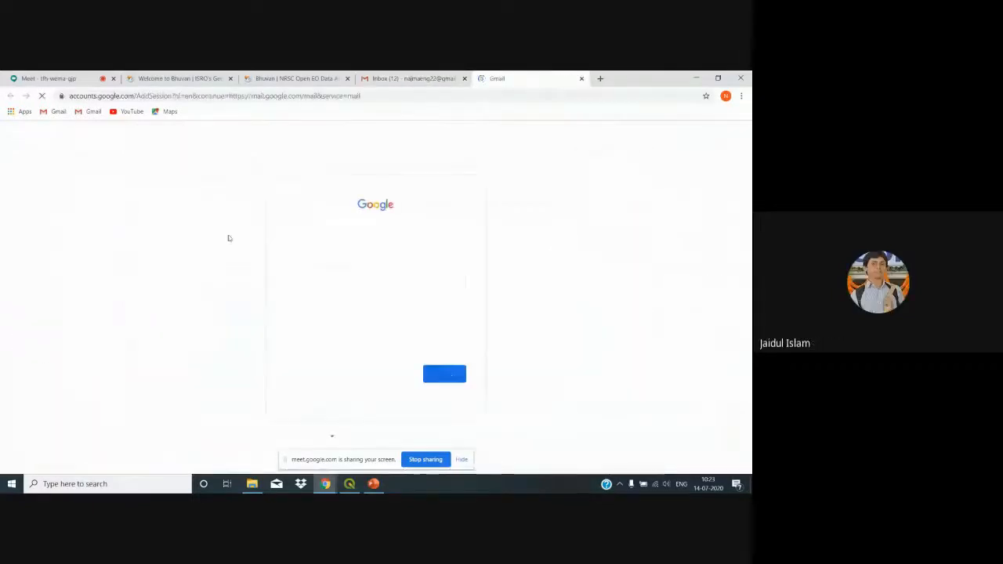
click(59, 78)
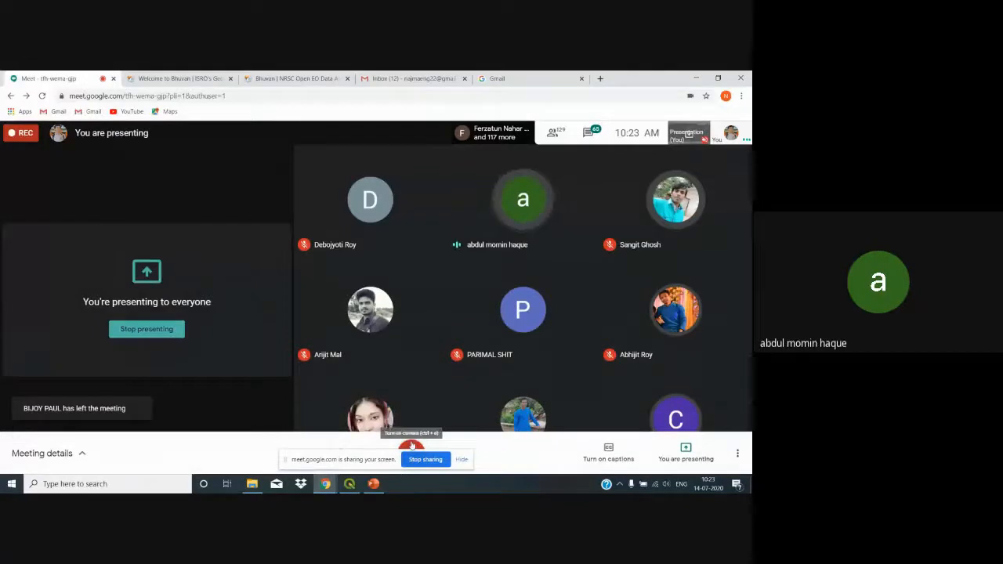
click(508, 74)
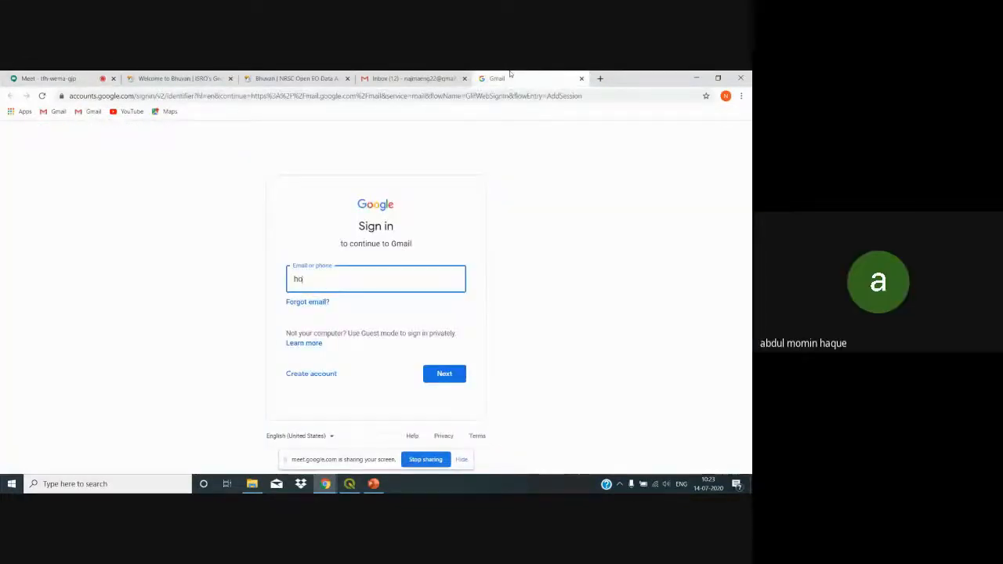
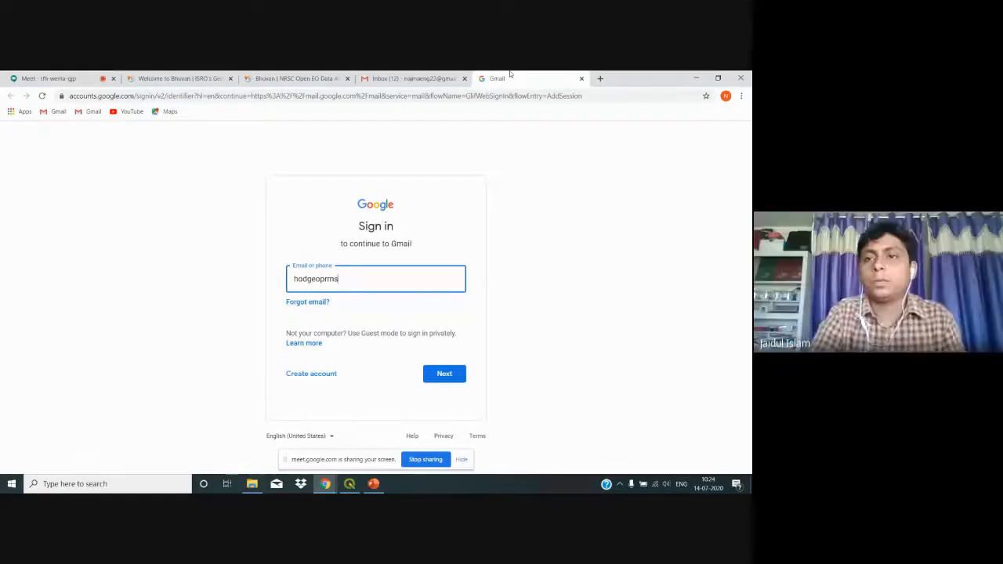
click(38, 81)
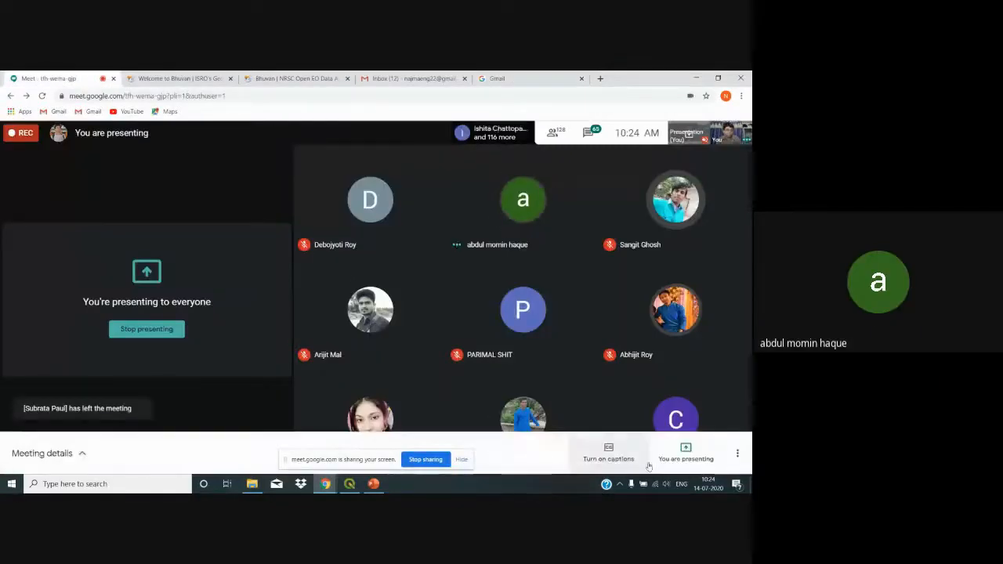
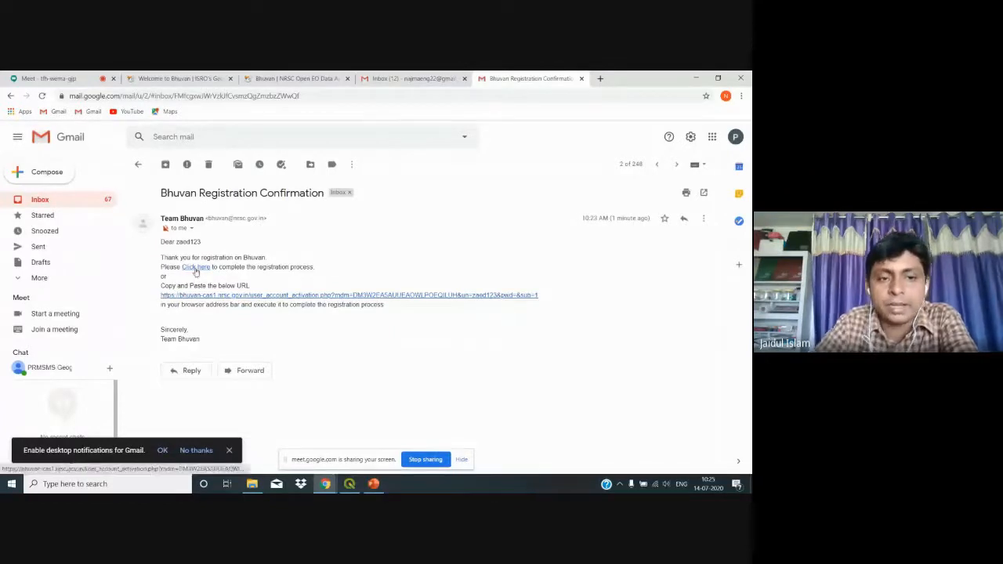
Step: Follow the 'Click here' link in the Bhuvan Registration Confirmation email to the activation page
click(196, 268)
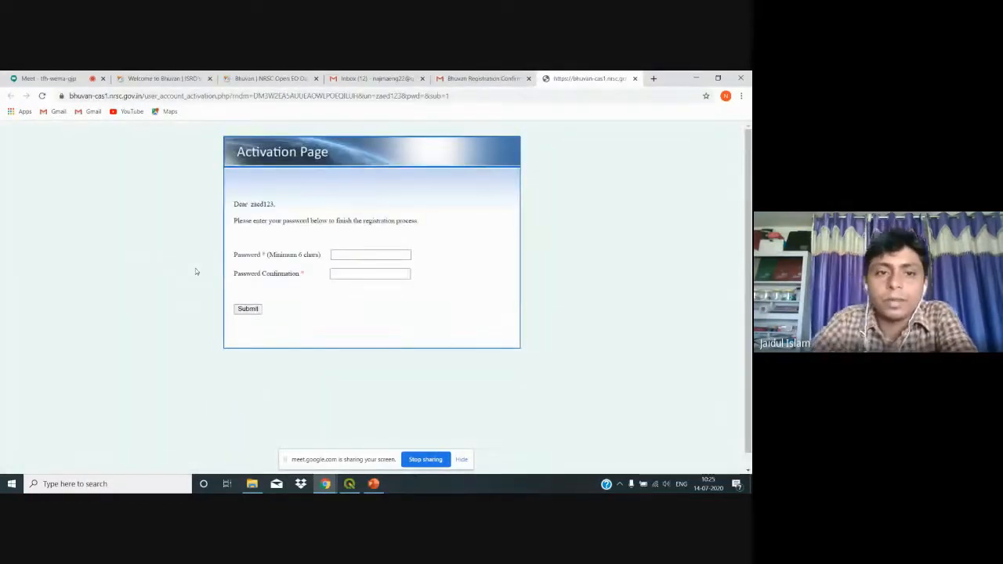
Step: Enter the new account password and its confirmation on the Activation Page, correcting mistypes
click(361, 255)
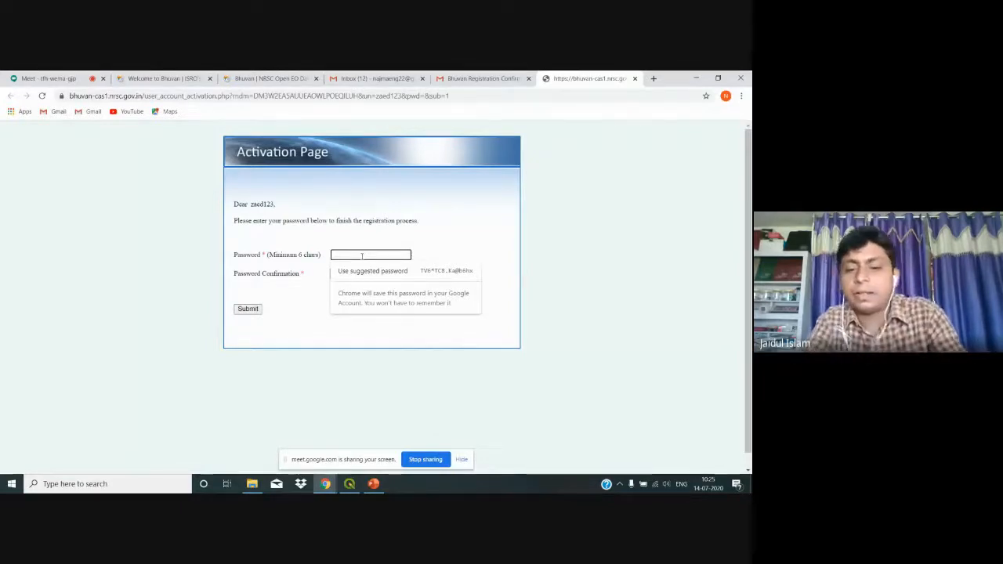
text(•••)
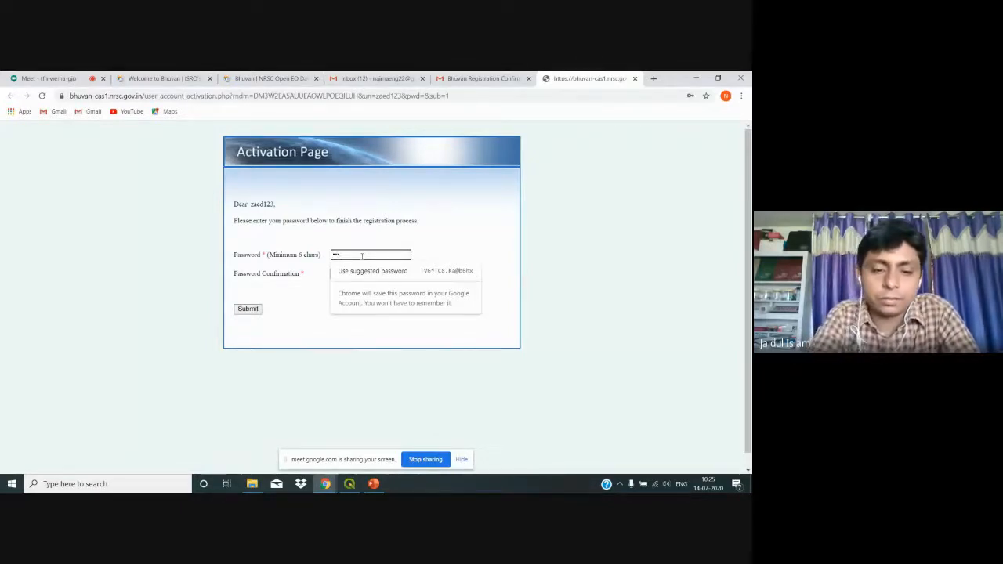
text(••)
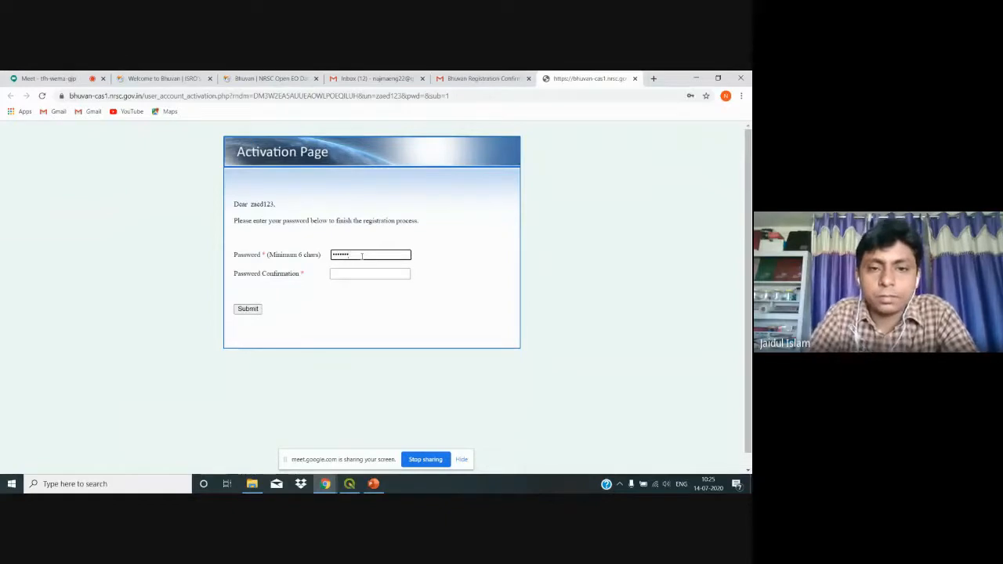
click(355, 272)
text(•••••••)
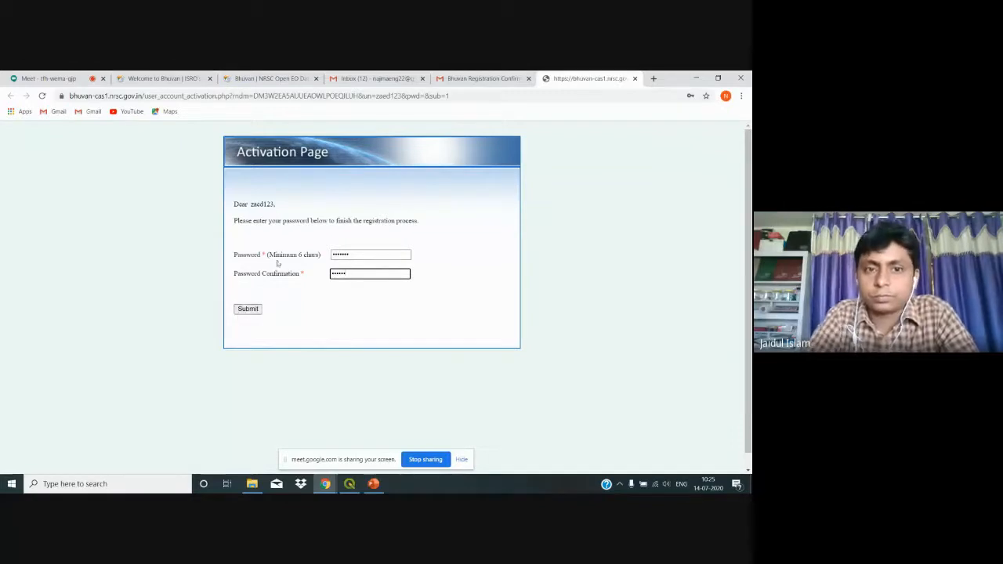
click(352, 257)
key(BackSpace)
key(BackSpace)
key(BackSpace)
key(BackSpace)
key(BackSpace)
key(BackSpace)
key(BackSpace)
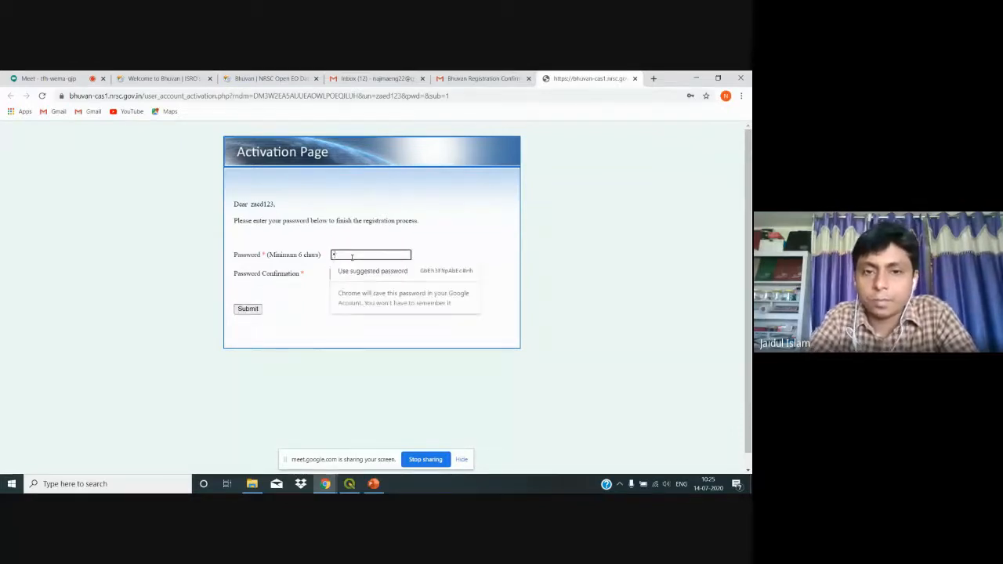
text(•••••)
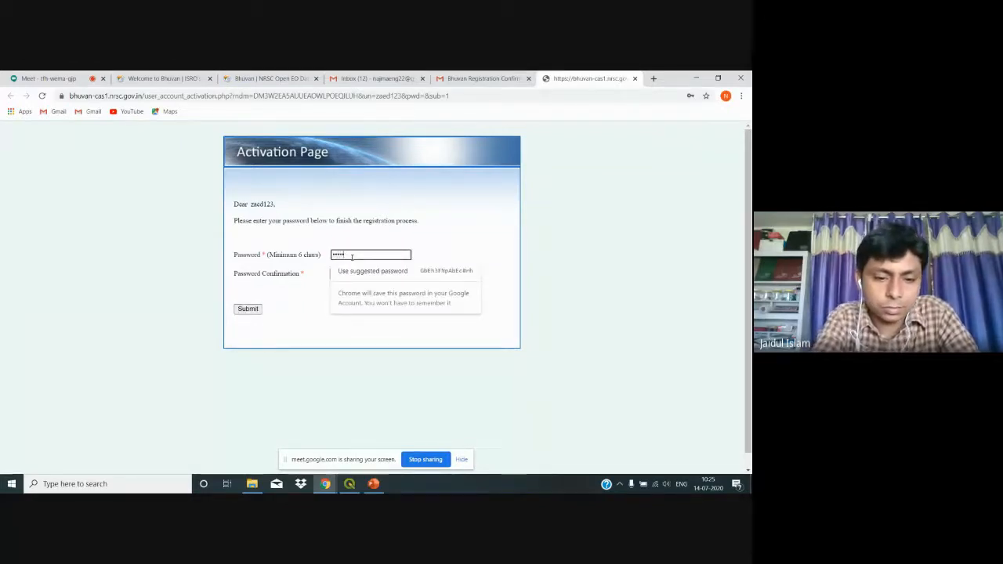
text(••)
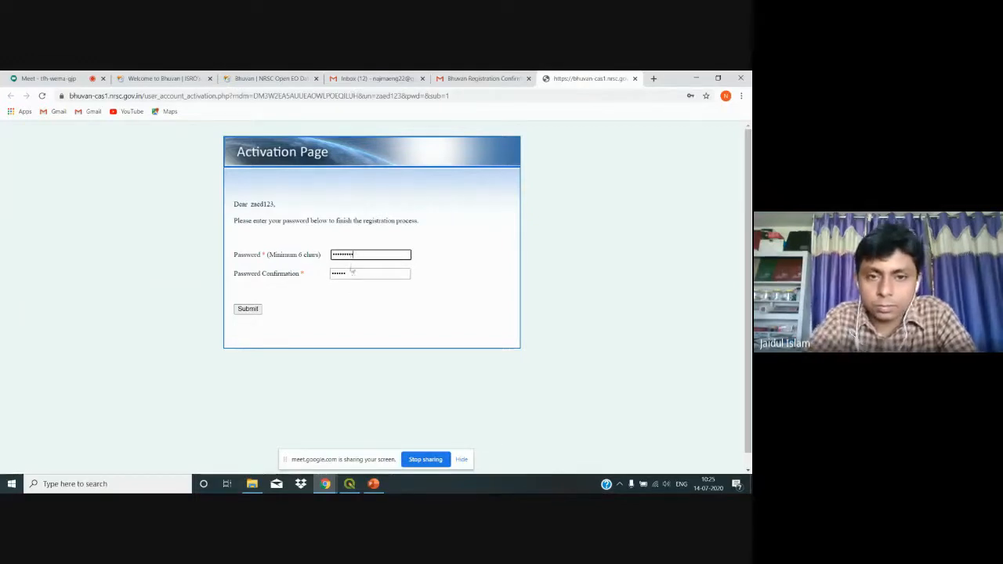
click(349, 274)
key(BackSpace)
key(BackSpace)
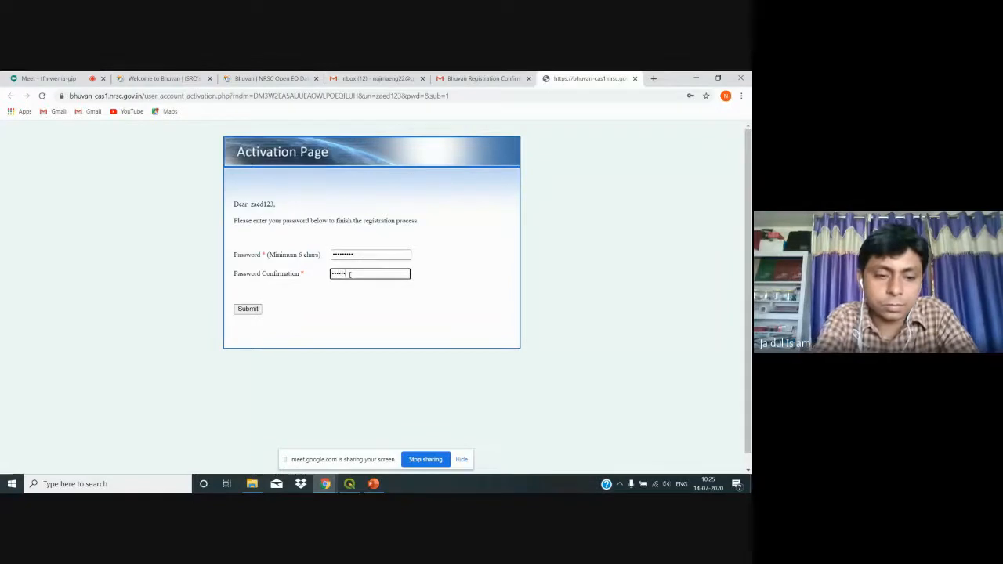
Step: Submit the activation, save the login in Chrome, and return to the Open EO Data tab
click(247, 309)
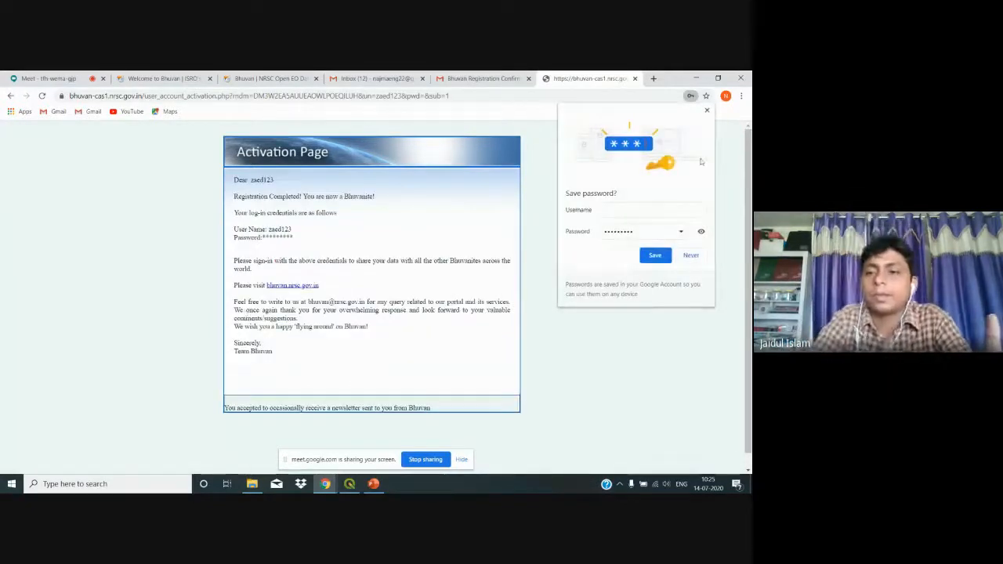
click(666, 254)
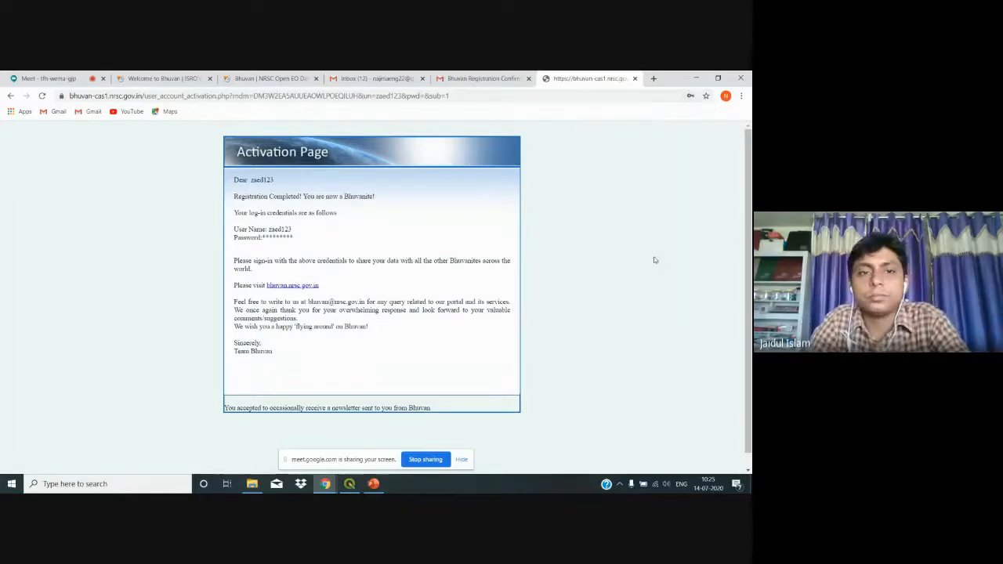
click(262, 79)
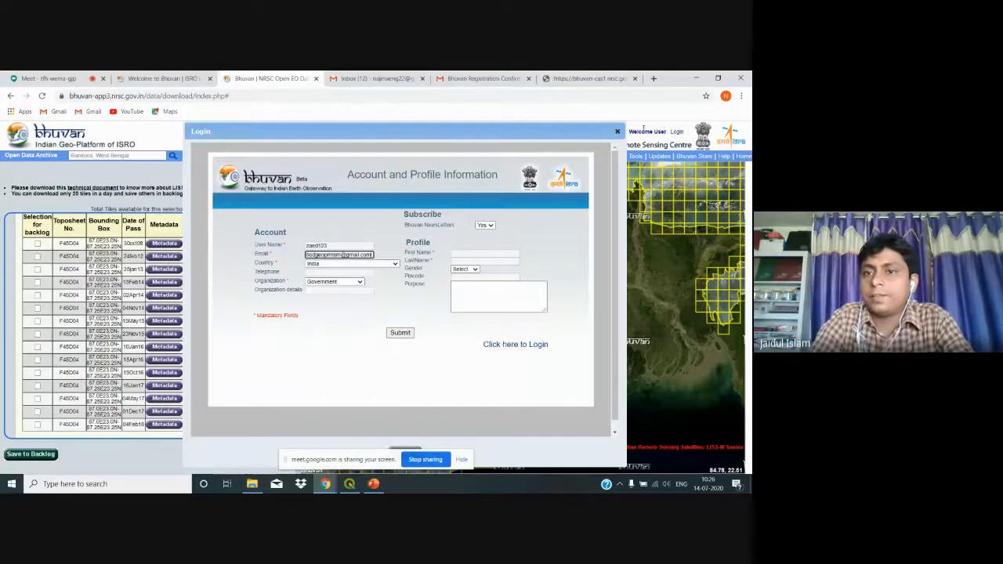
Step: Close the profile dialog and try downloading the 04Feb18 tile, acknowledging the login-required notice
click(618, 131)
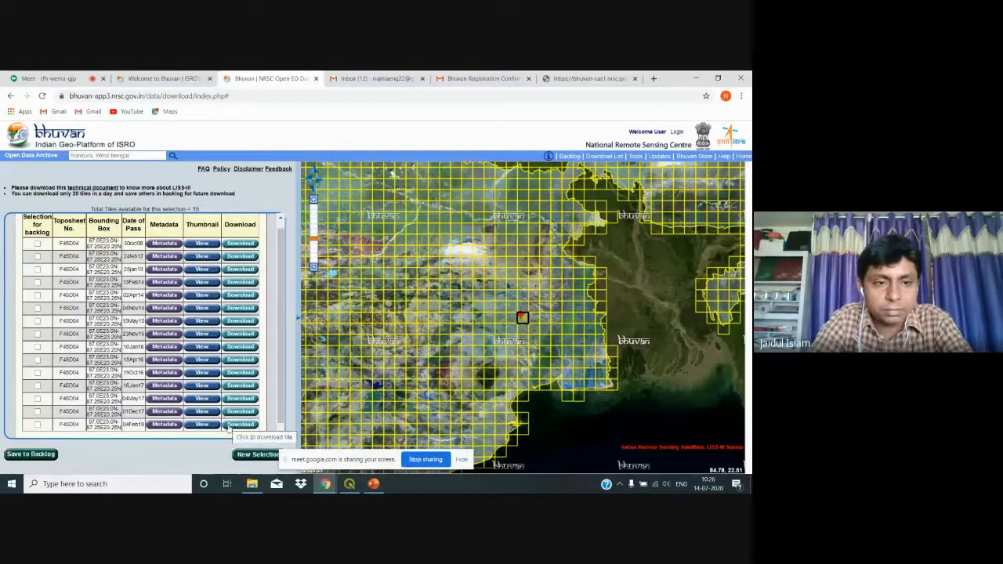
click(228, 426)
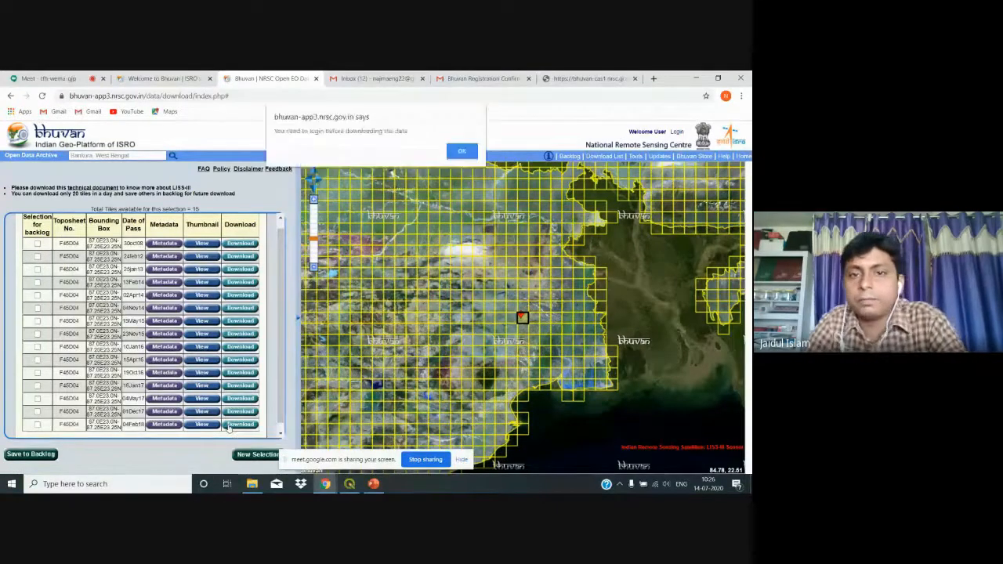
click(463, 150)
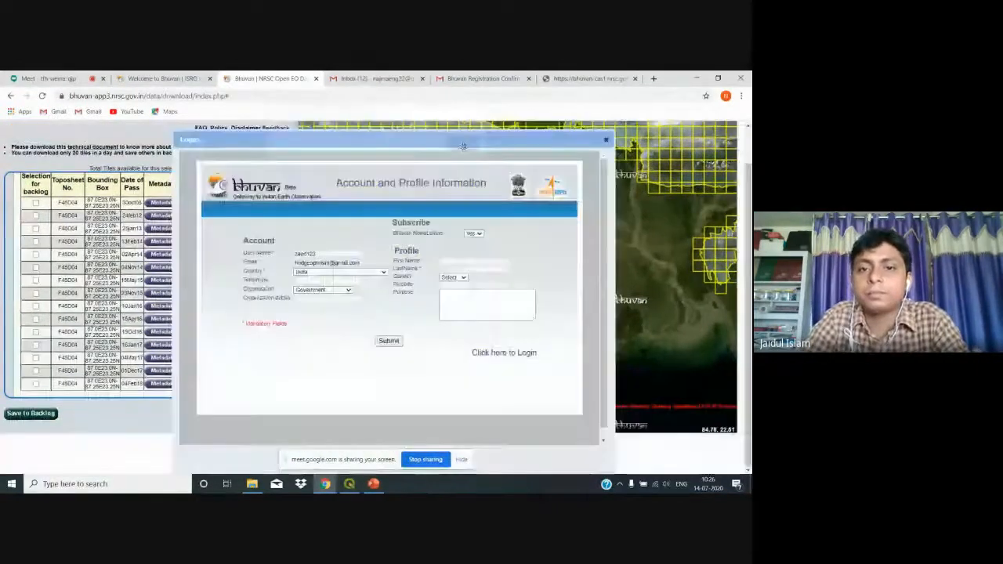
Step: Sign in through Bhuvan Single Sign On with the new username and password, saving the login
text(za)
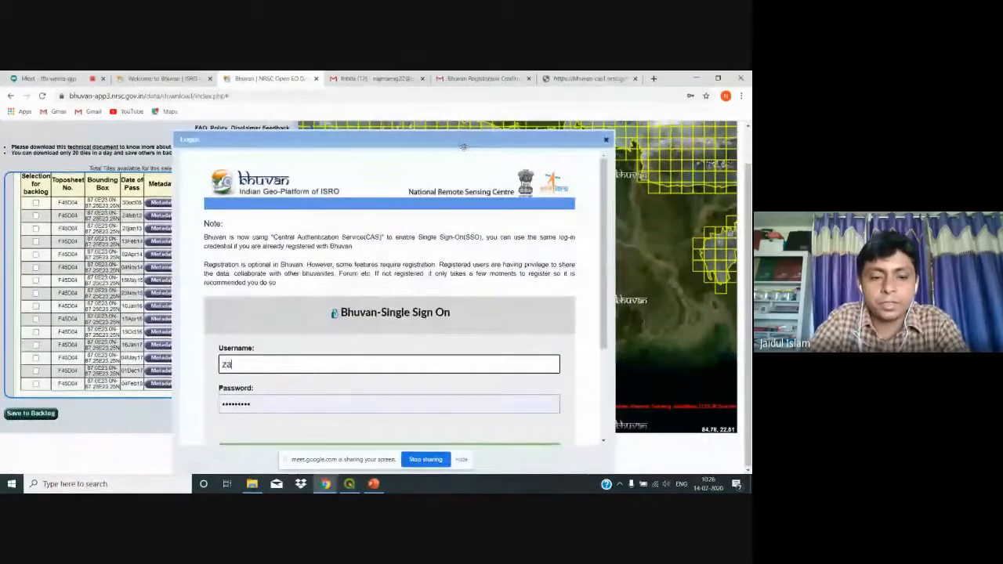
text(ed123)
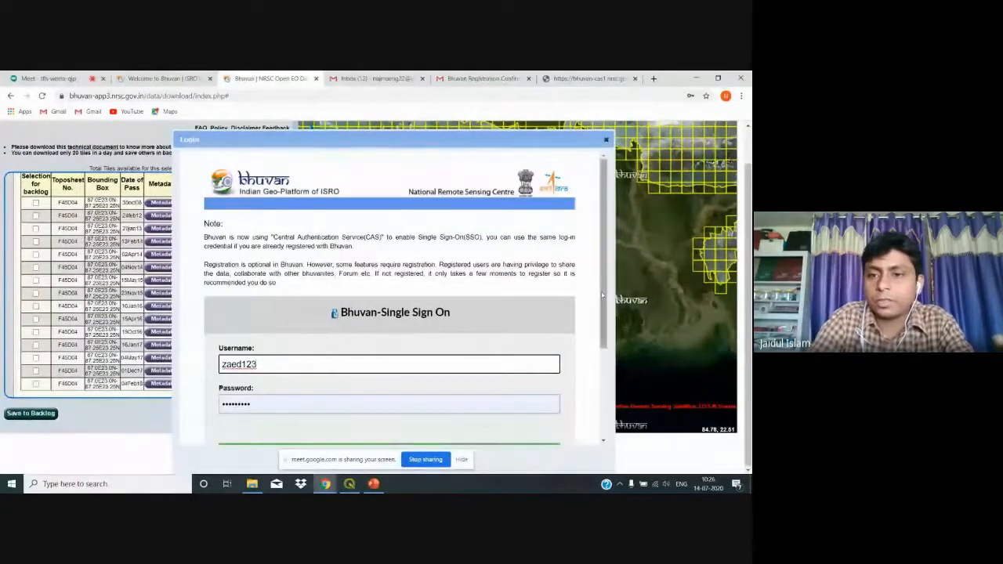
scroll(608, 301, down, 1)
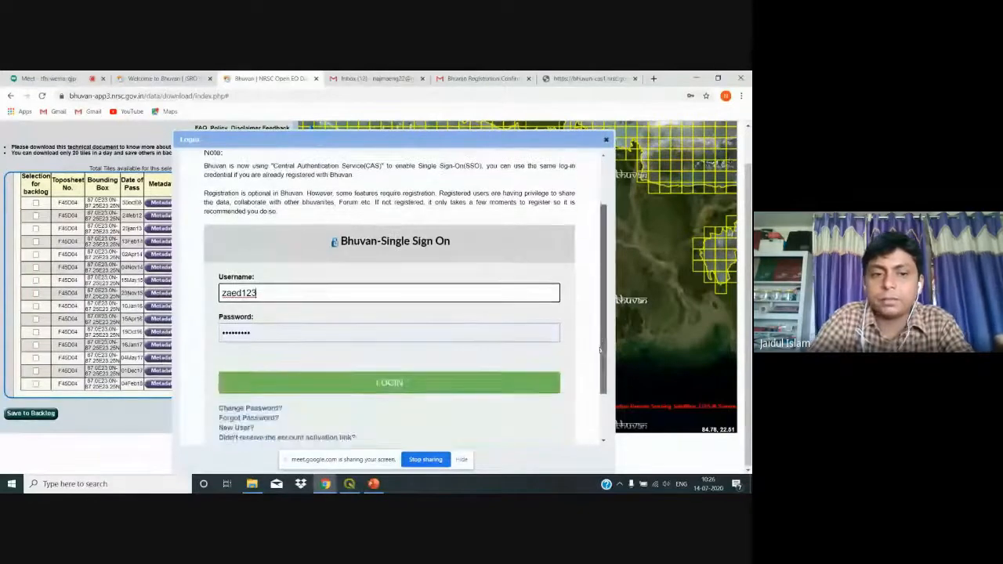
click(294, 337)
key(BackSpace)
key(BackSpace)
key(BackSpace)
key(BackSpace)
key(BackSpace)
key(BackSpace)
key(BackSpace)
key(BackSpace)
key(BackSpace)
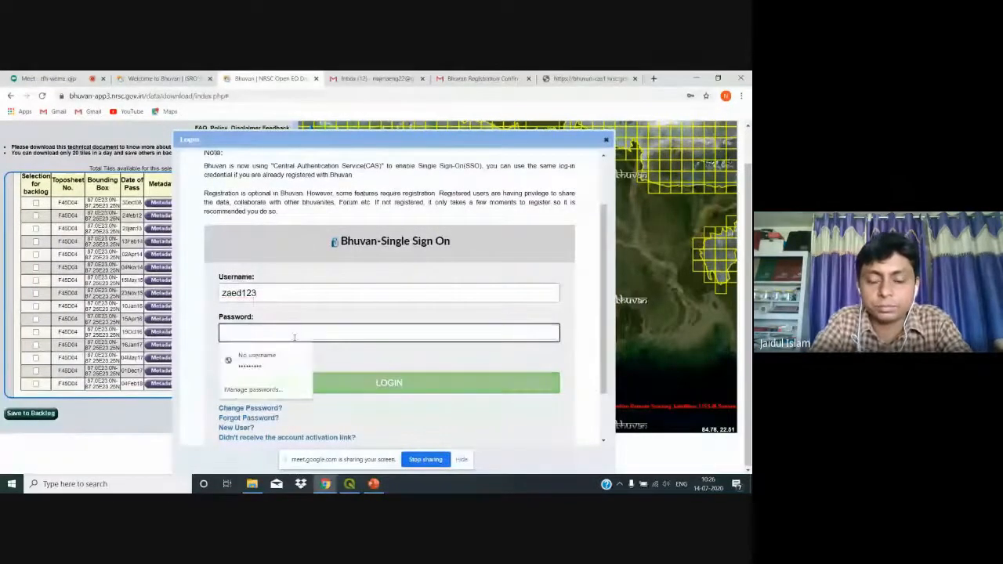
text(•••••)
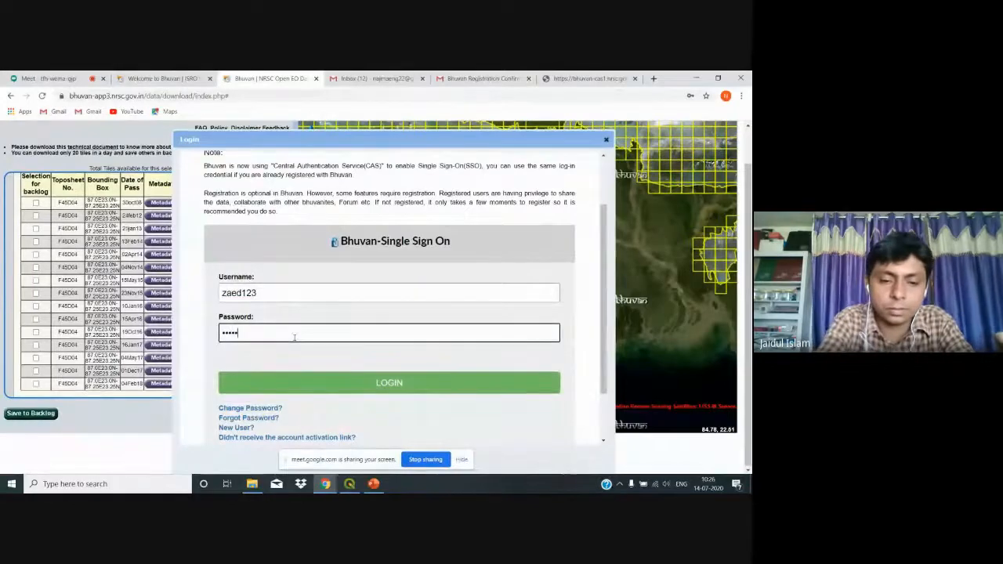
text(••••)
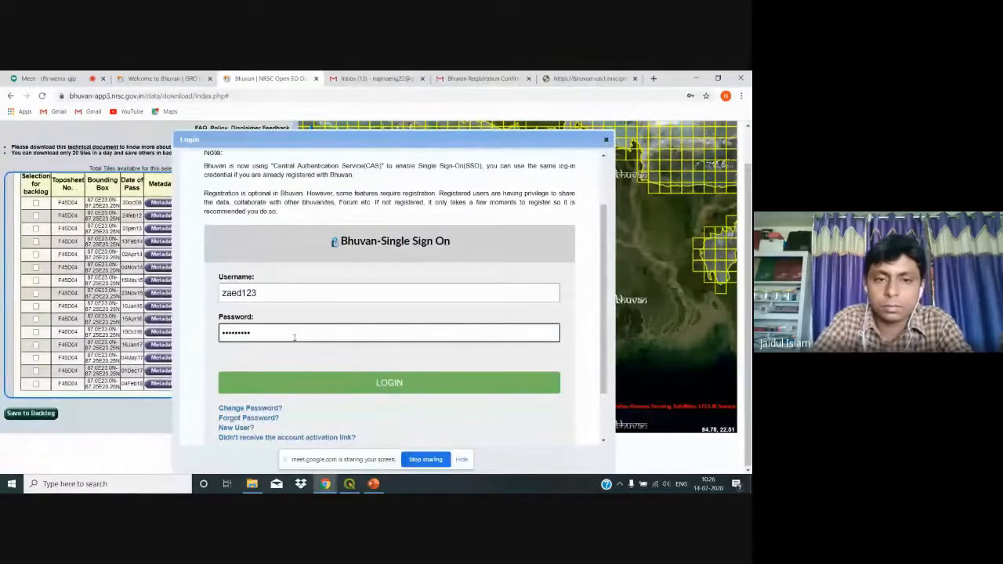
click(308, 392)
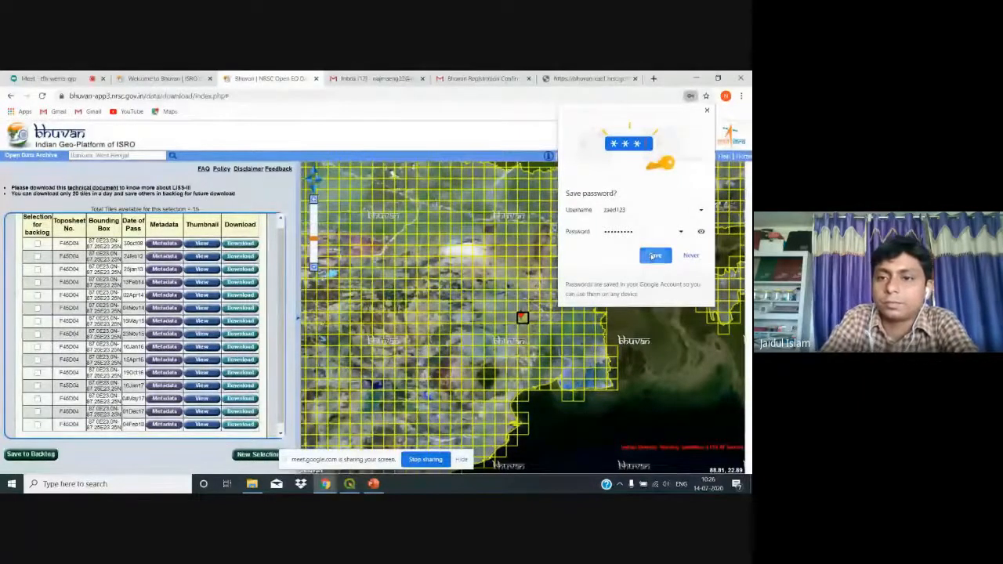
click(653, 255)
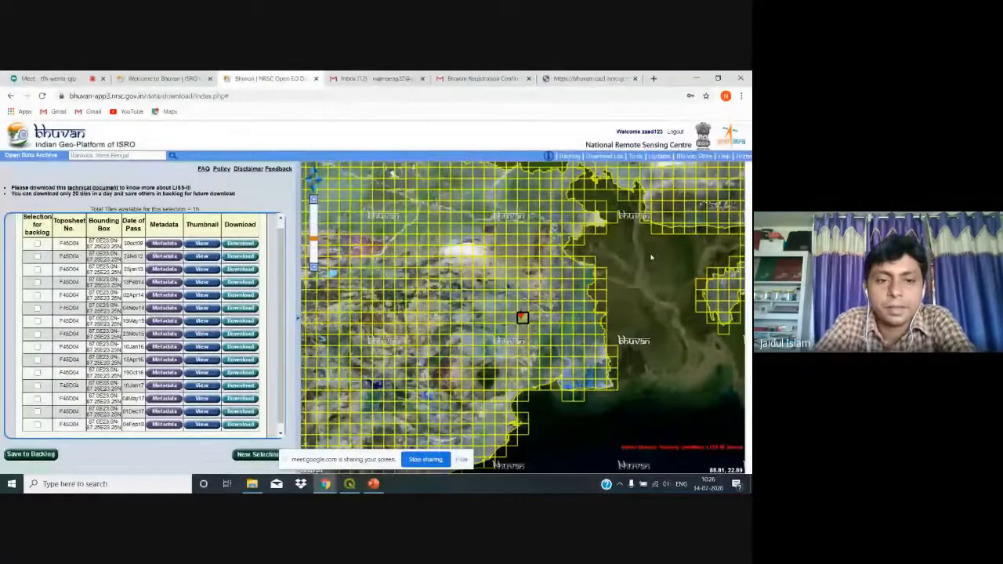
Step: Download the 04Feb18 F45D04 tile as a zip and minimize the open windows
click(239, 427)
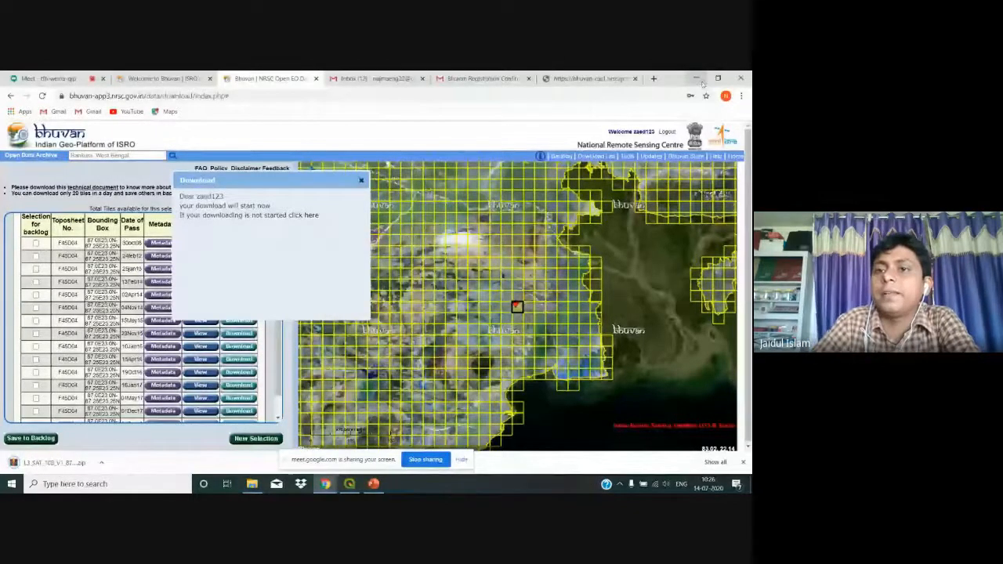
click(702, 81)
click(697, 81)
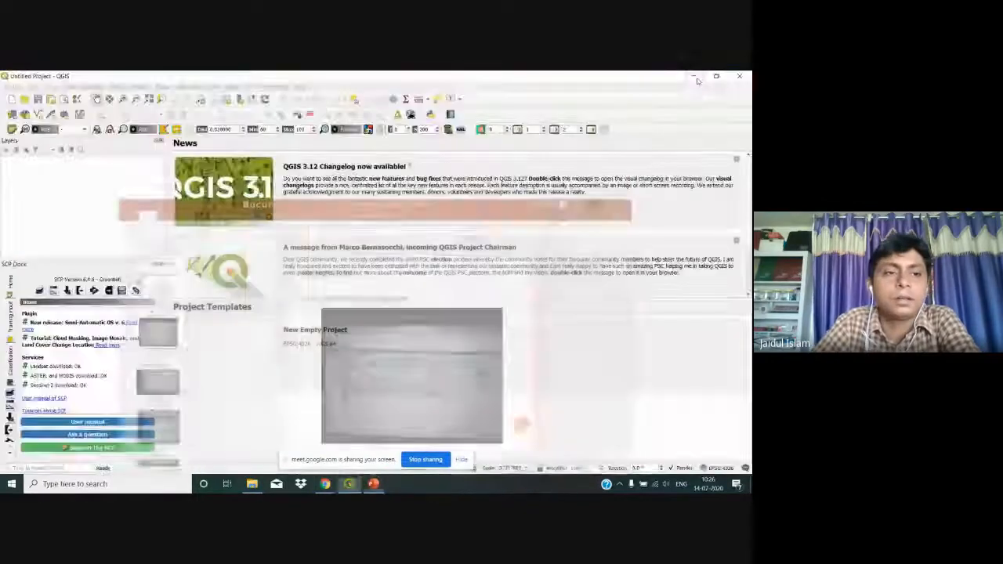
Step: Open the Downloads folder from This PC and select the downloaded LISS-III zip
click(696, 79)
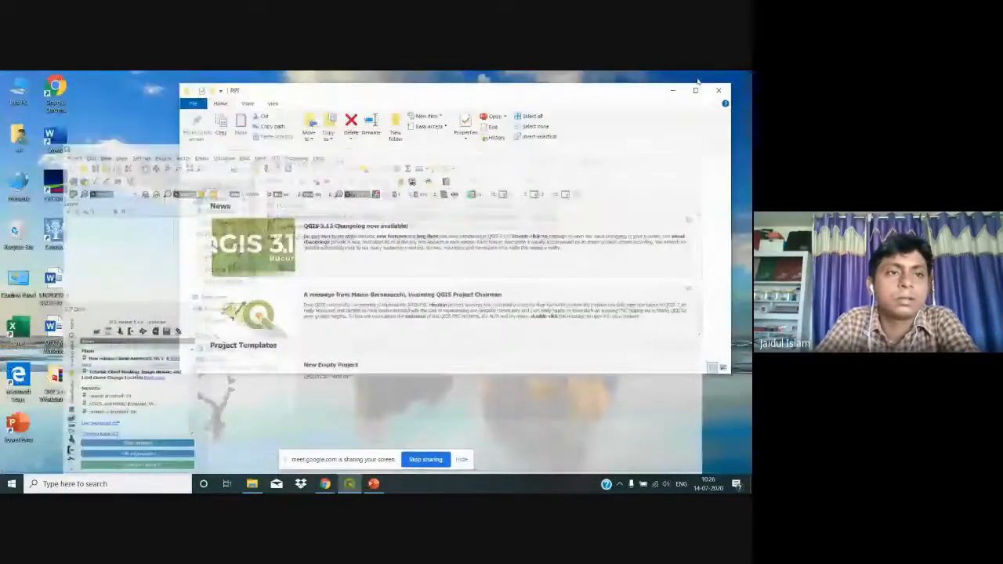
double_click(21, 89)
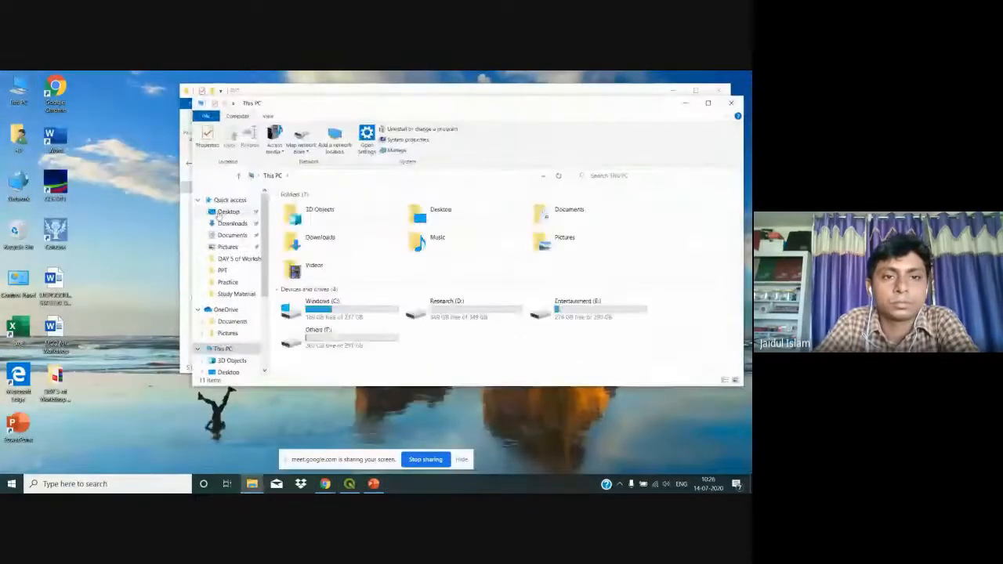
click(229, 223)
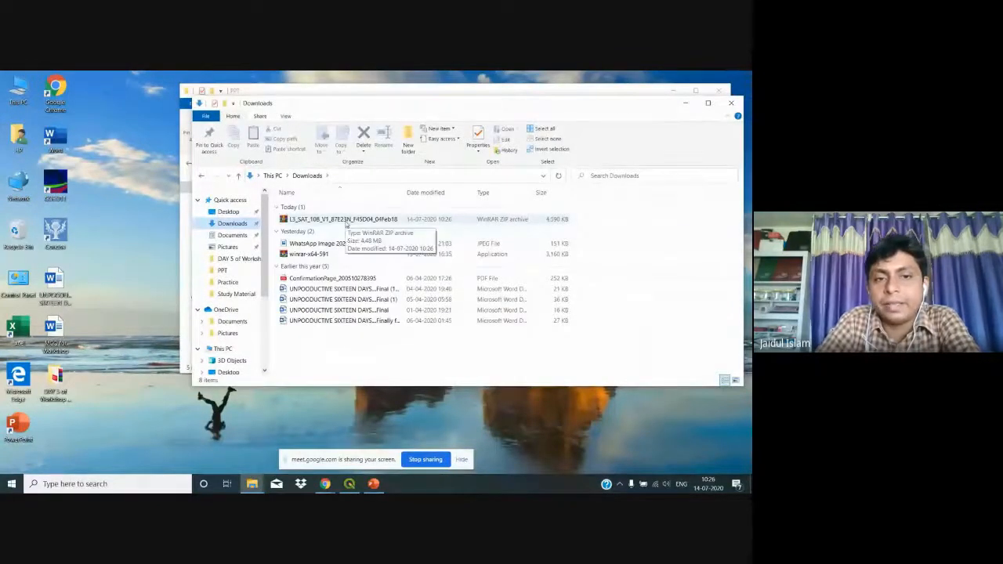
click(345, 221)
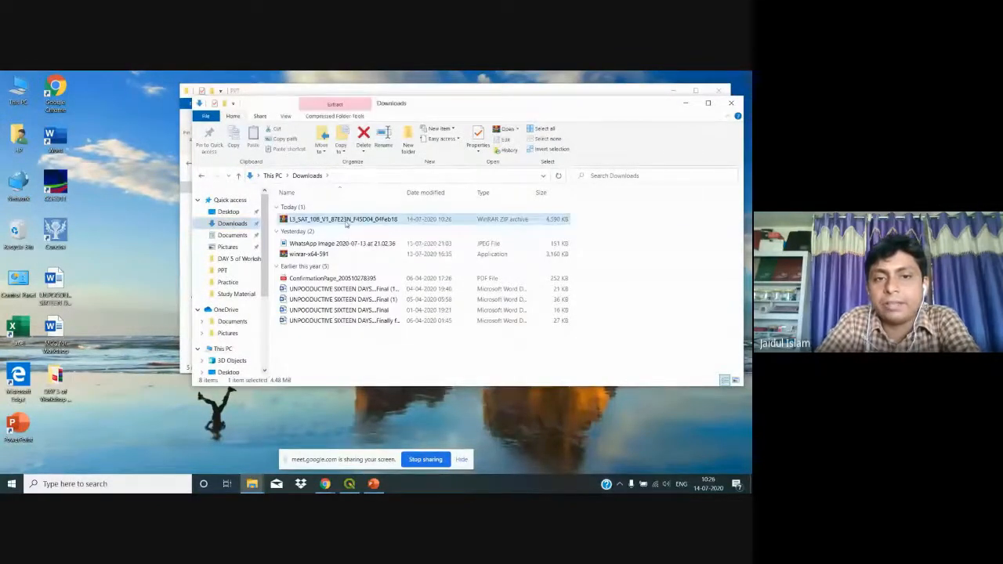
click(707, 103)
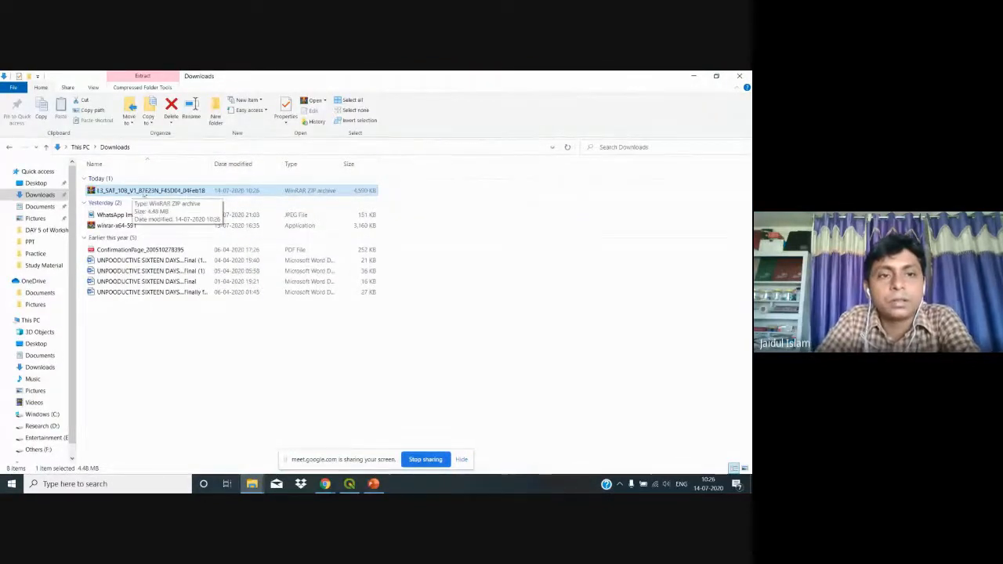
Step: Extract the L3_SAT zip archive into Downloads with Extract Here
click(164, 191)
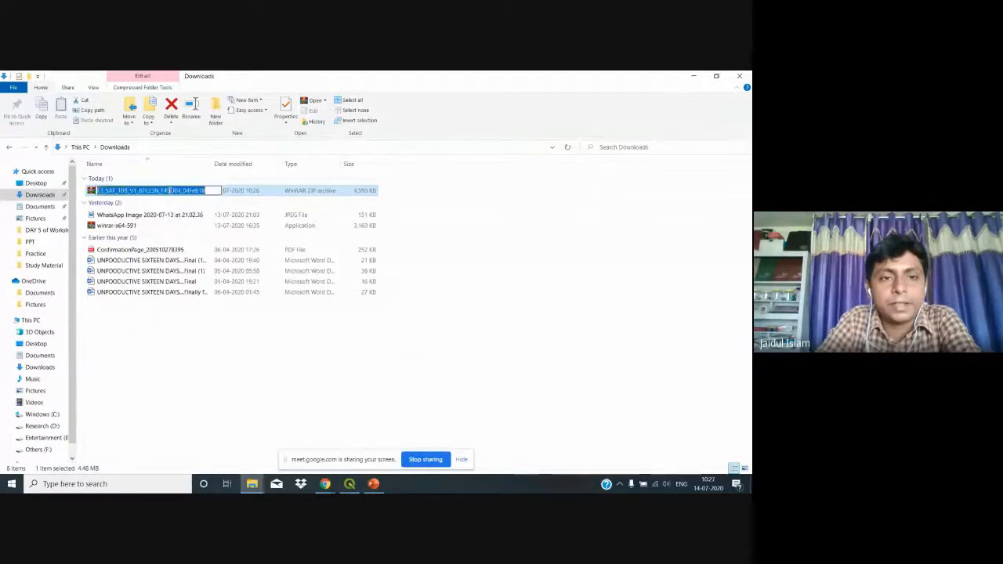
double_click(252, 192)
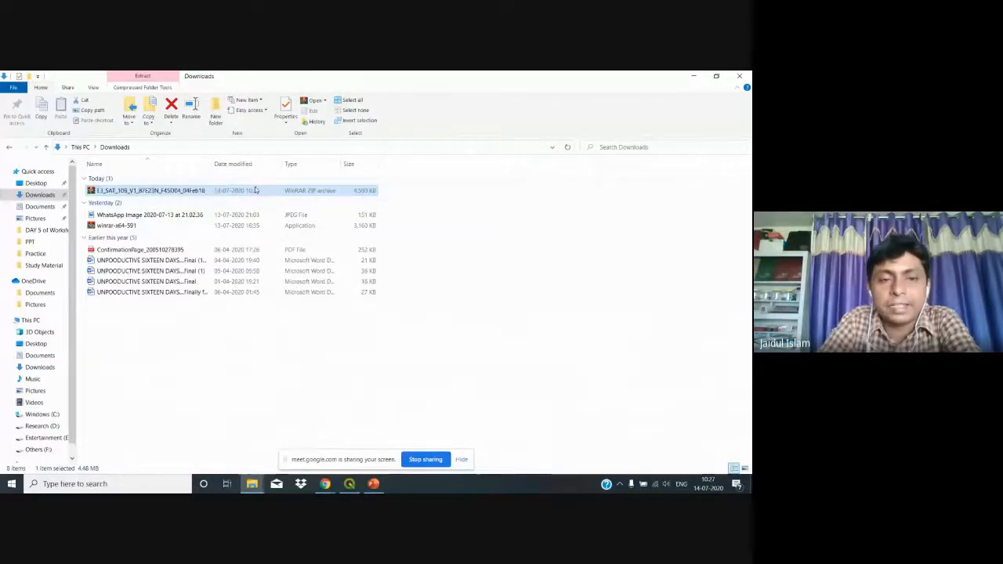
click(251, 192)
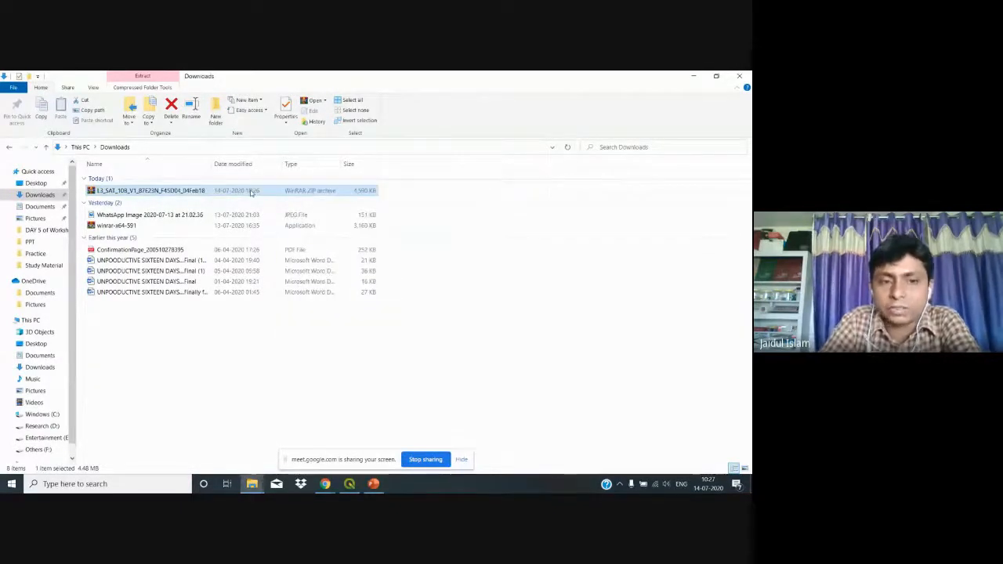
right_click(250, 191)
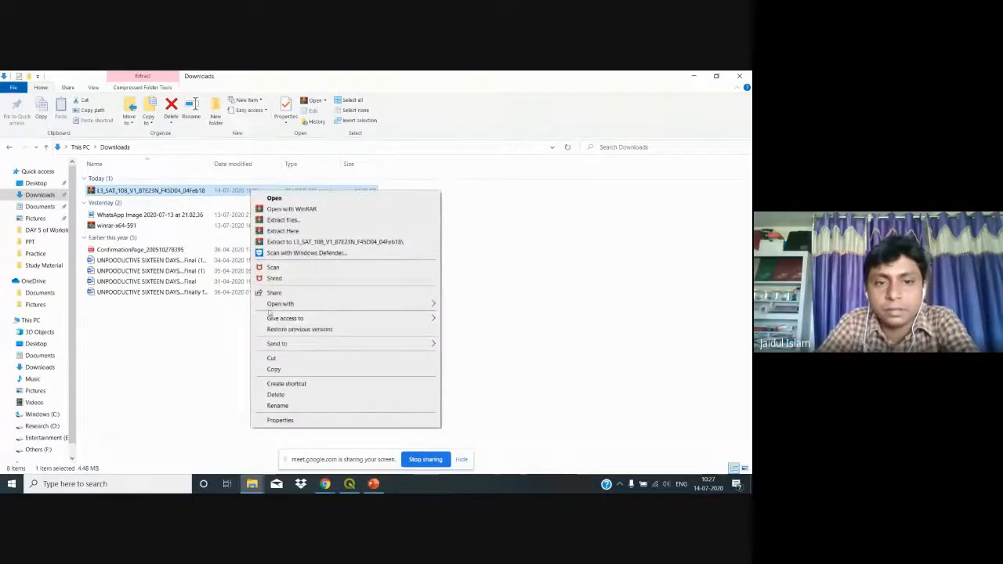
click(286, 232)
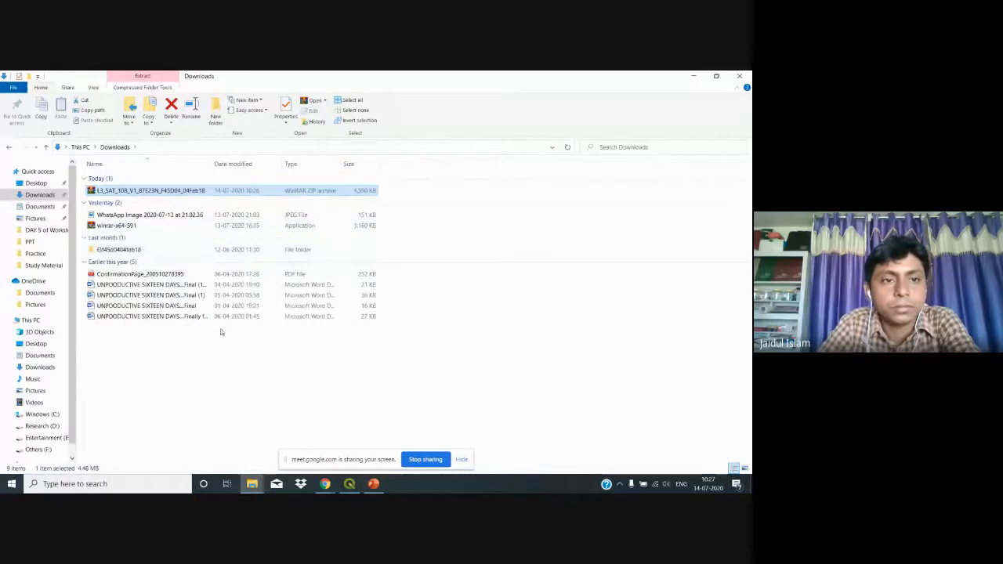
Step: Open the extracted l3f45d0404feb18 folder and look through the BAND2–BAND5 images
click(142, 251)
double_click(143, 253)
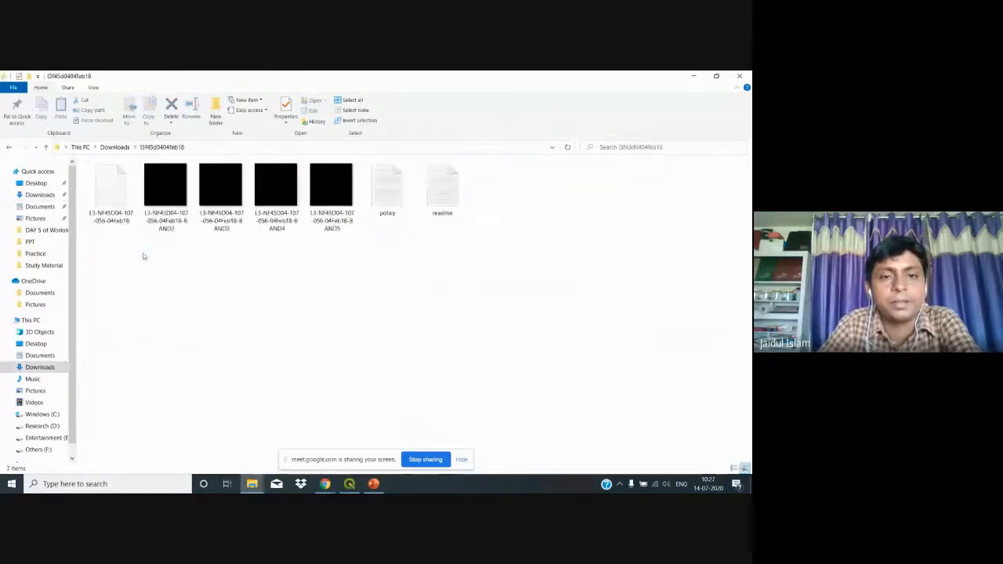
click(154, 212)
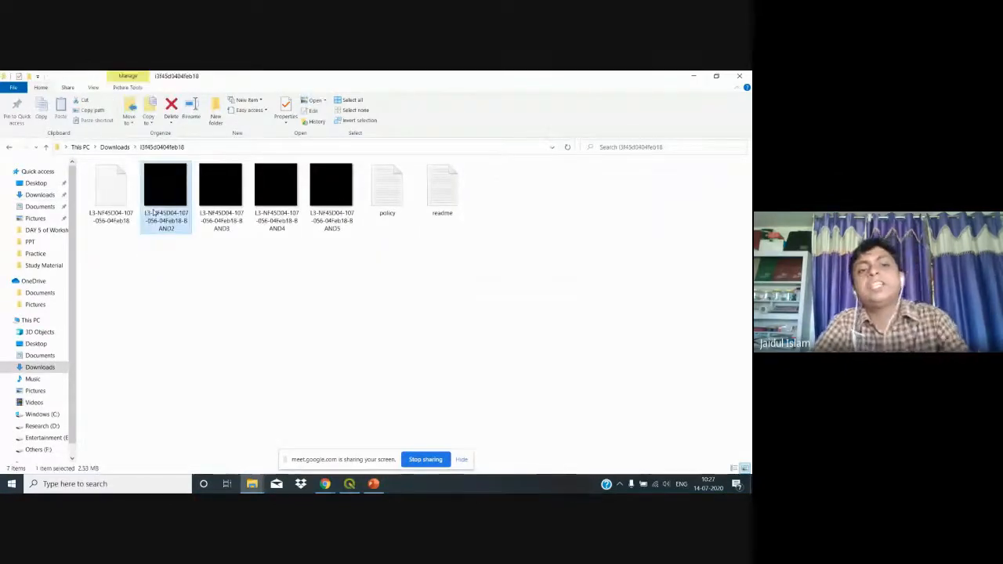
click(215, 220)
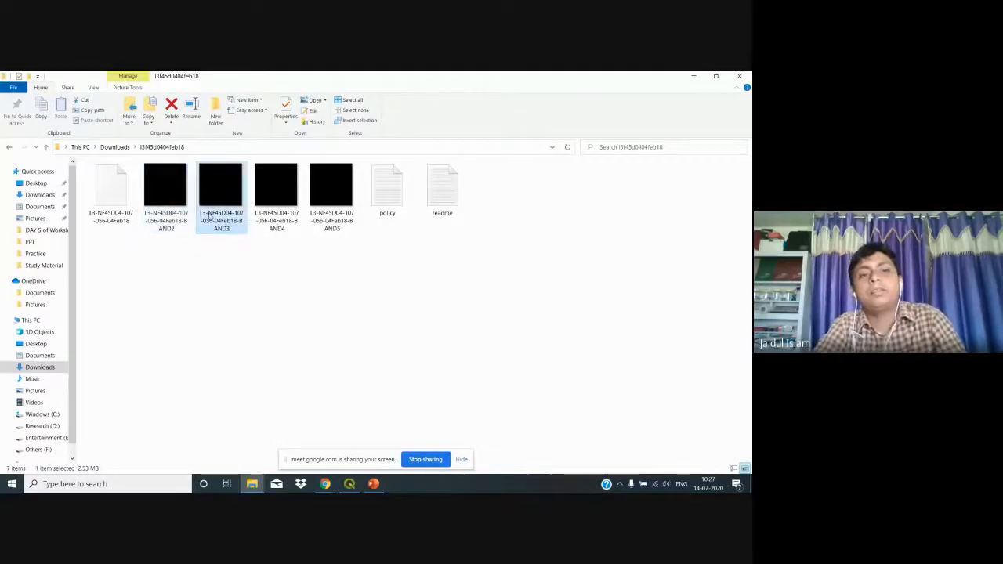
click(290, 222)
click(331, 219)
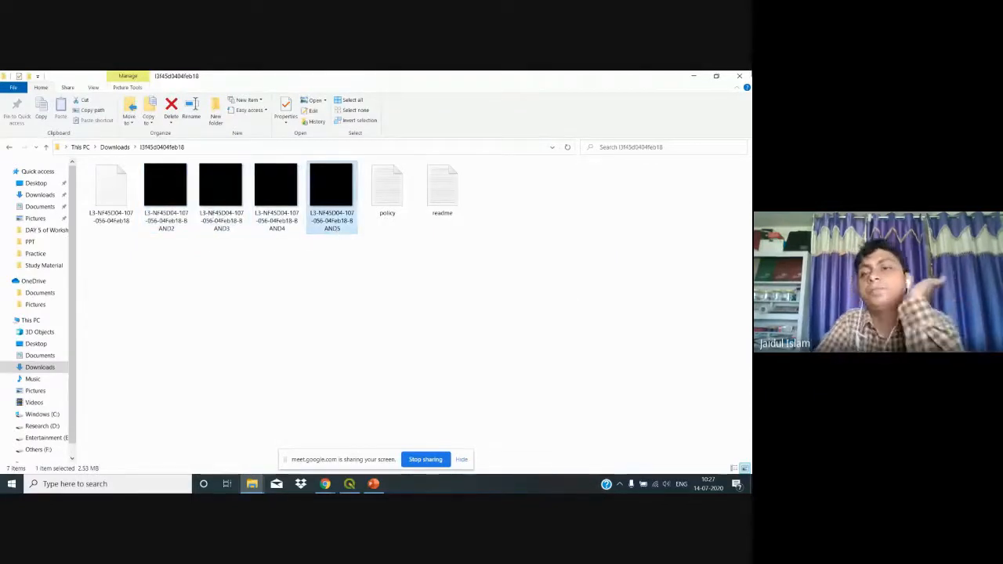
Step: Minimize the tile folder, close the PPT folder window, and bring back the Bhuvan browser
click(696, 77)
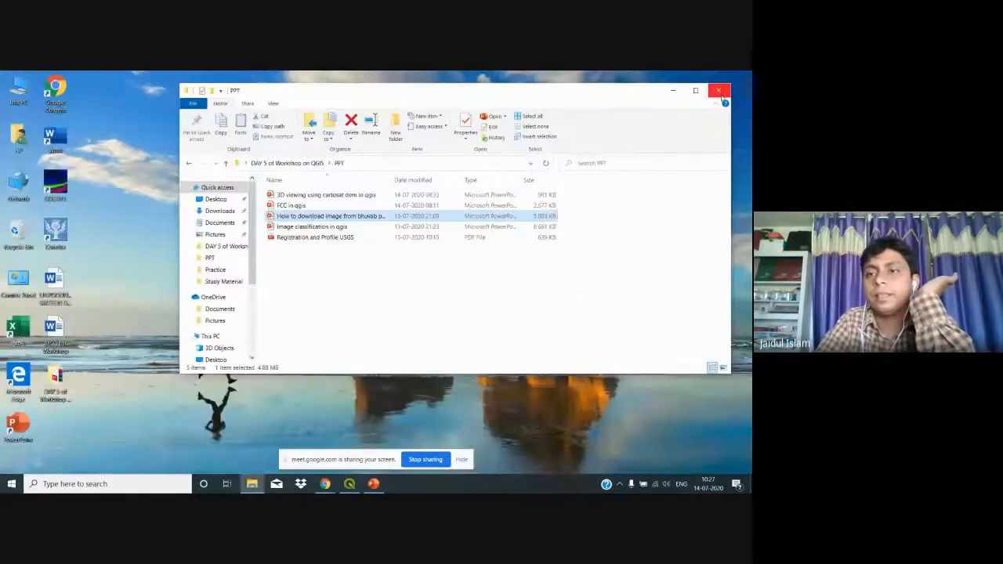
click(721, 92)
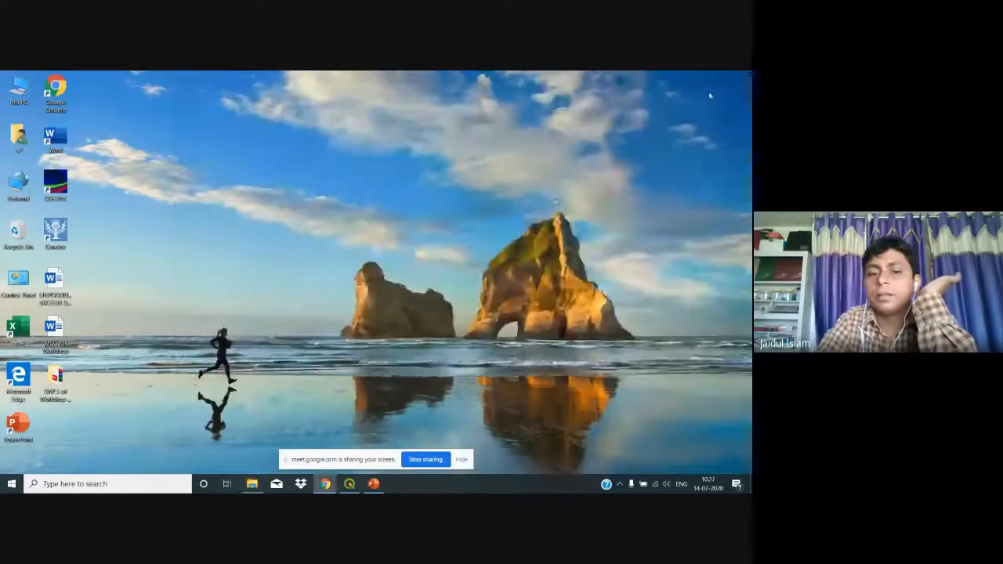
mouse_move(325, 484)
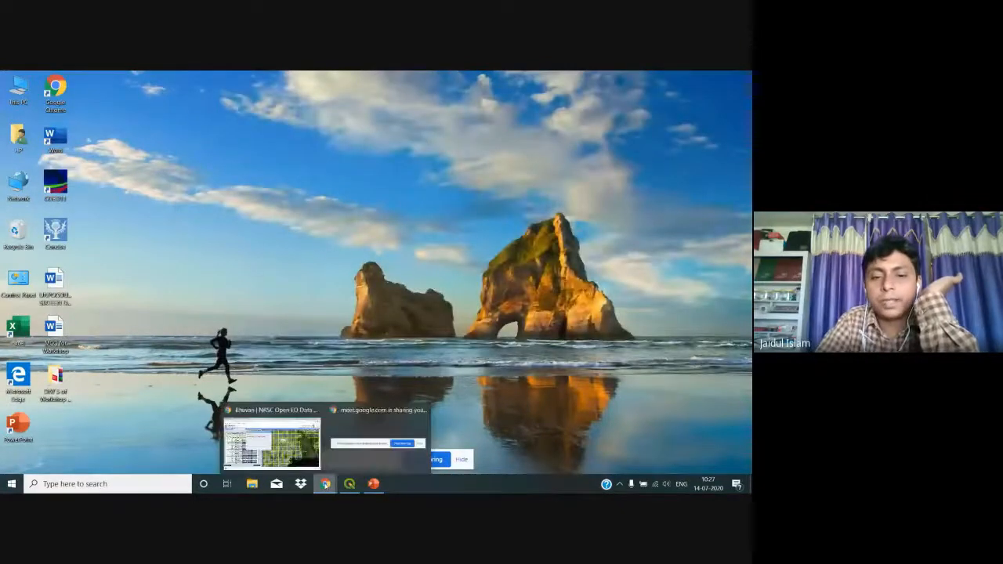
click(272, 440)
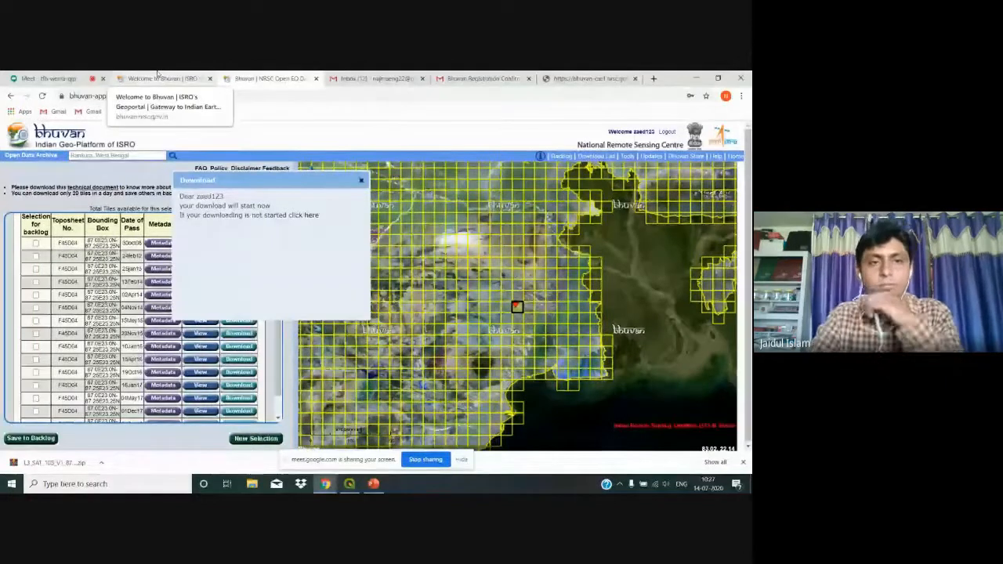
Step: Close the account activation and Gmail inbox tabs, returning to the Bhuvan archive tab
click(49, 78)
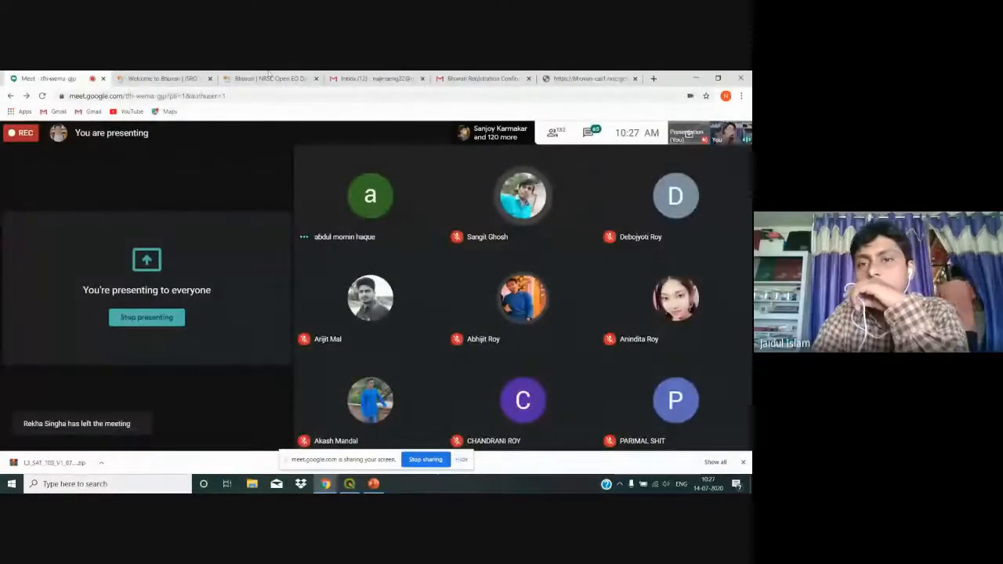
click(559, 78)
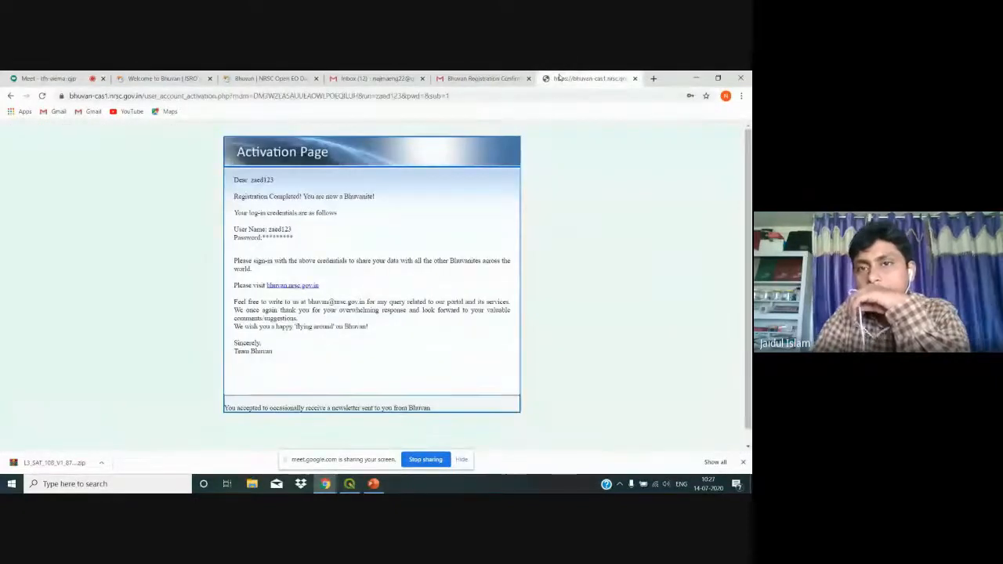
click(634, 79)
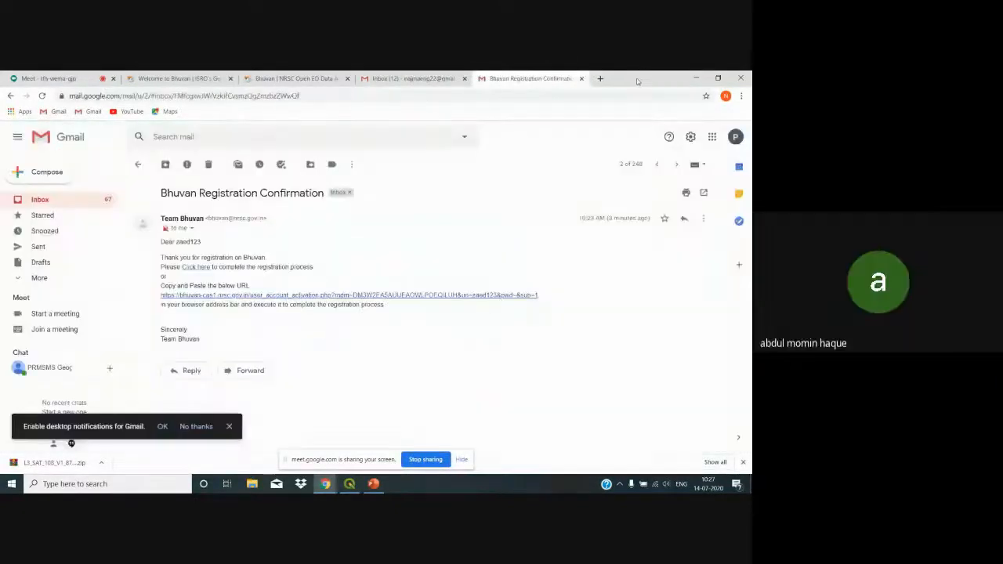
click(463, 80)
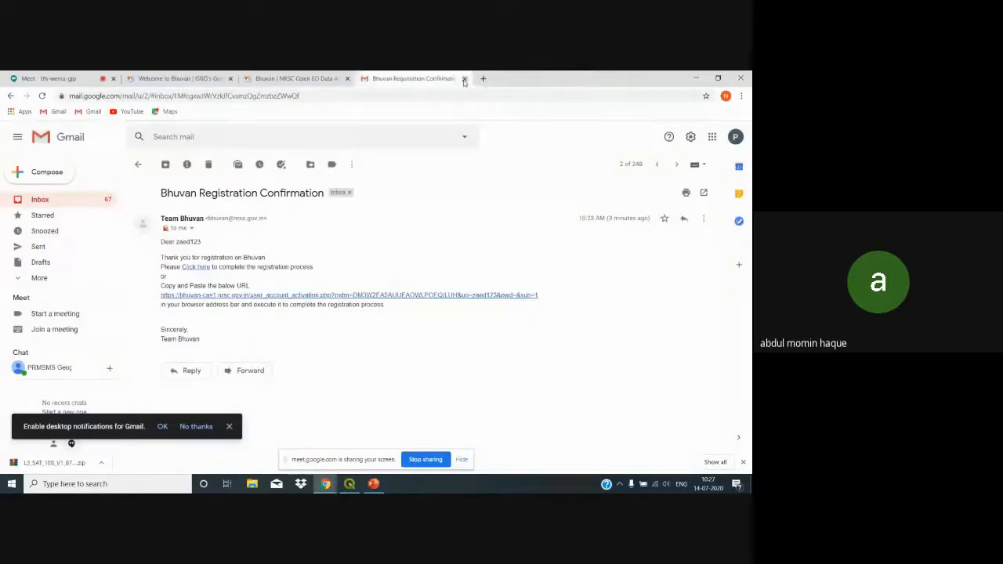
click(314, 76)
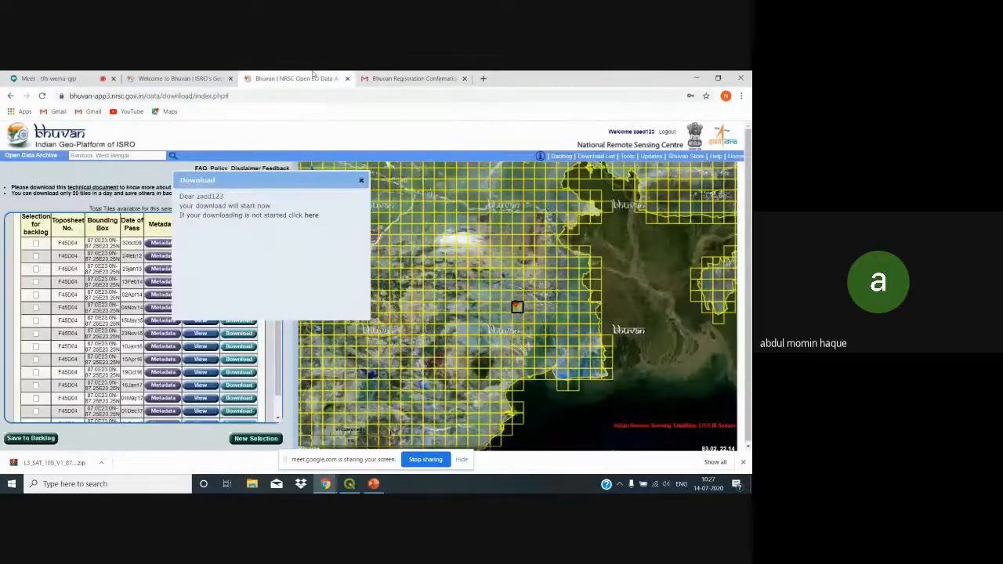
Step: Dismiss Bhuvan's download-started notice, leaving the F45D04 tile list showing
click(361, 181)
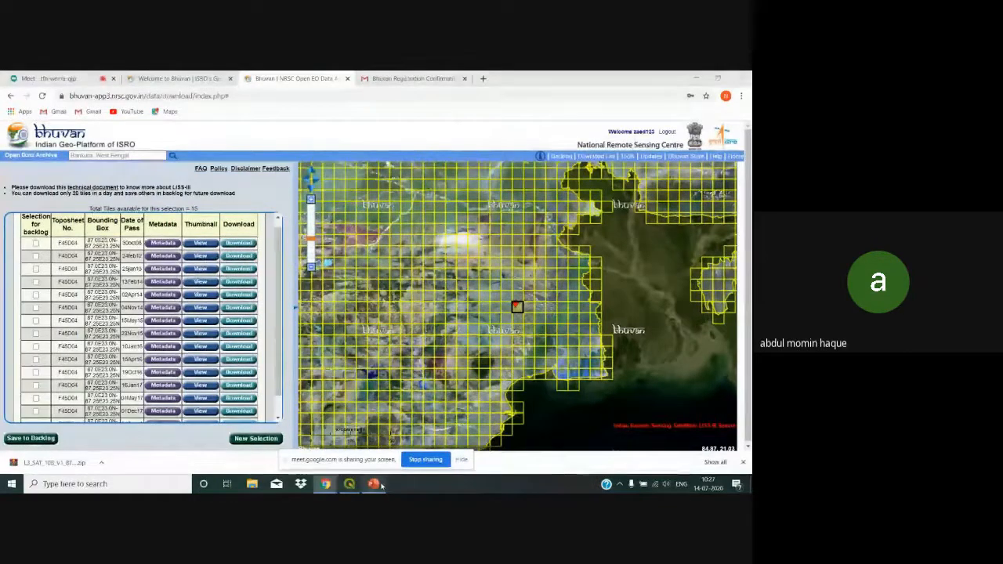
click(374, 483)
click(377, 484)
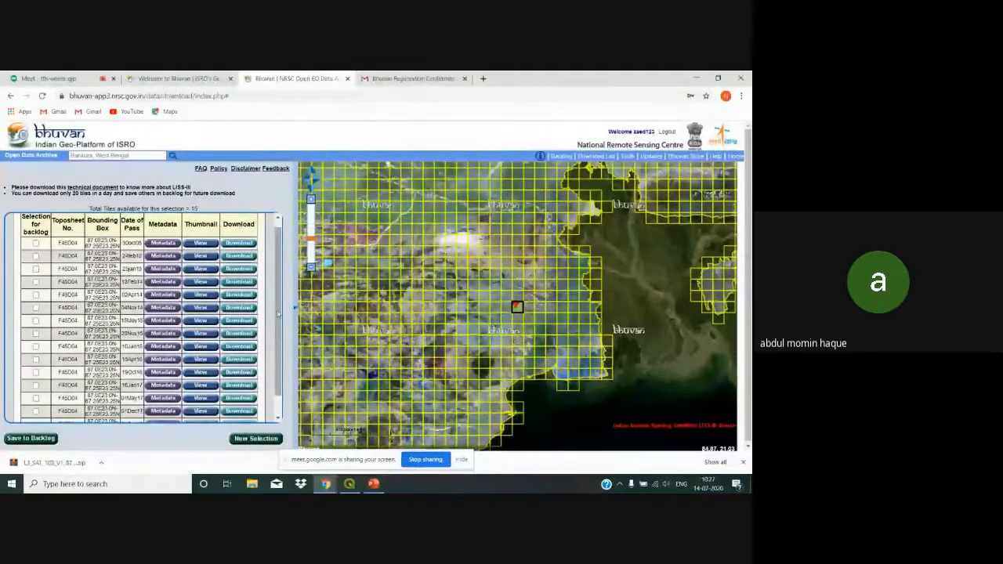
scroll(278, 268, up, 1)
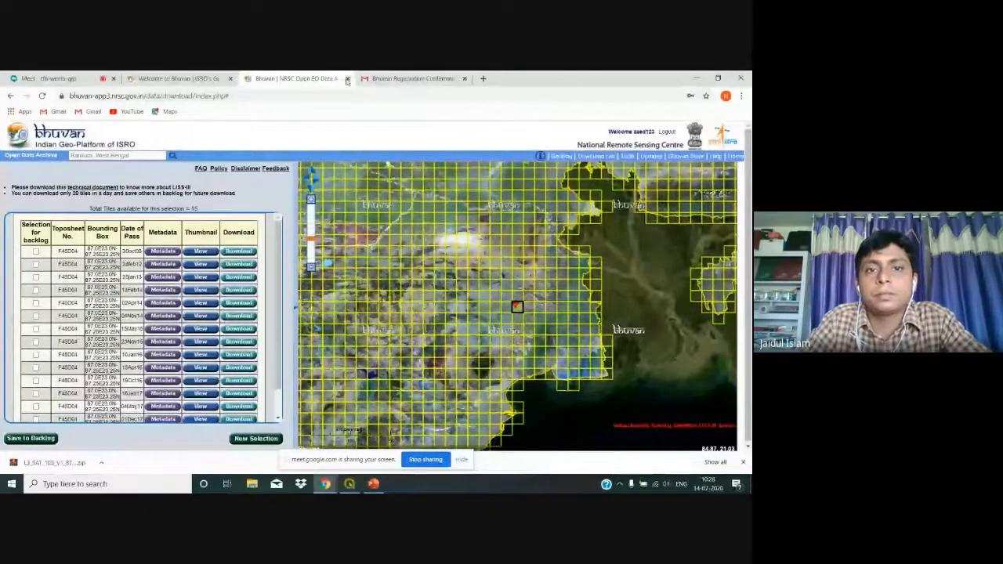
Step: Close the old download tab, search 'bhuvan' in a new tab, and open the portal's Open Data Archive
click(347, 79)
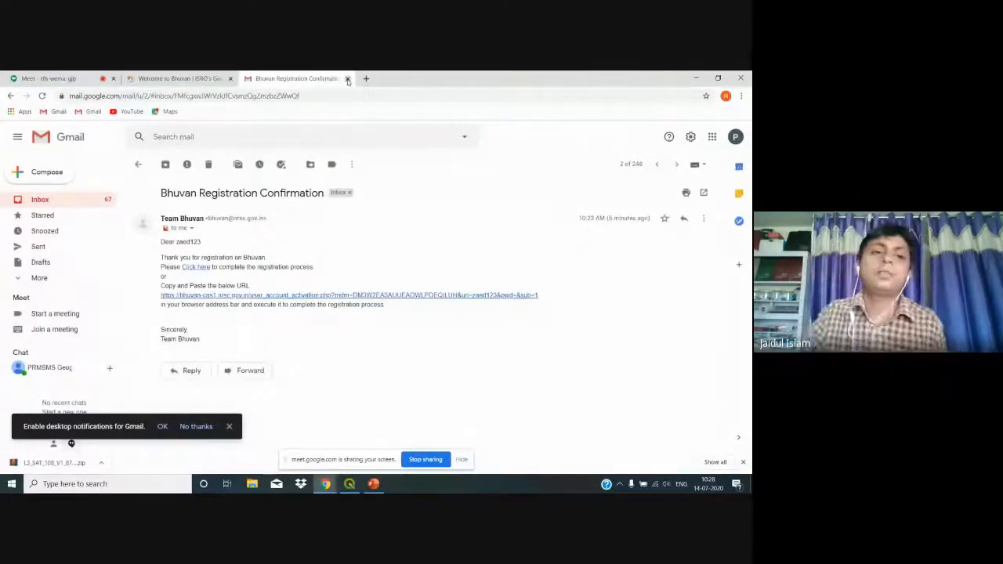
click(184, 79)
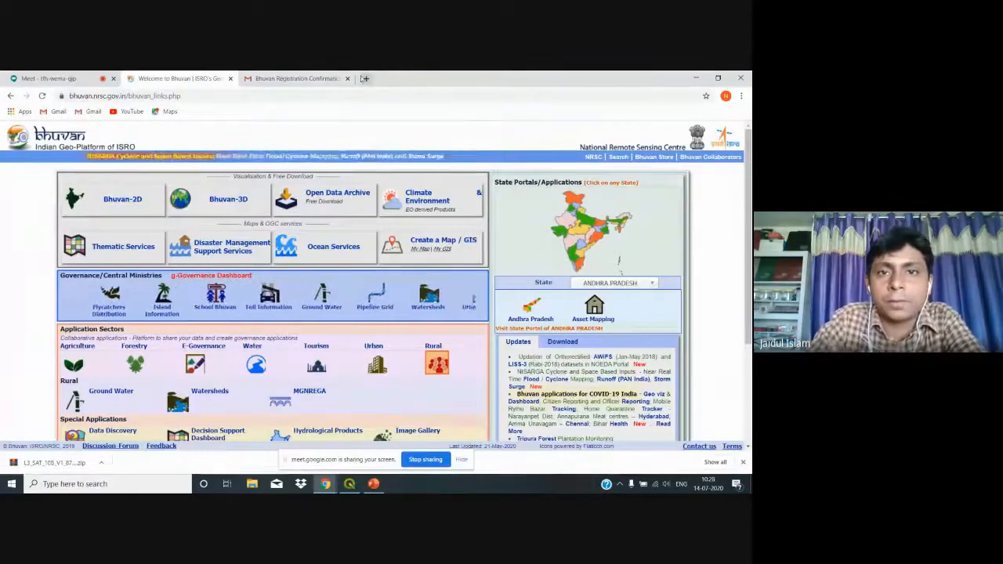
click(366, 78)
text(bhuvan)
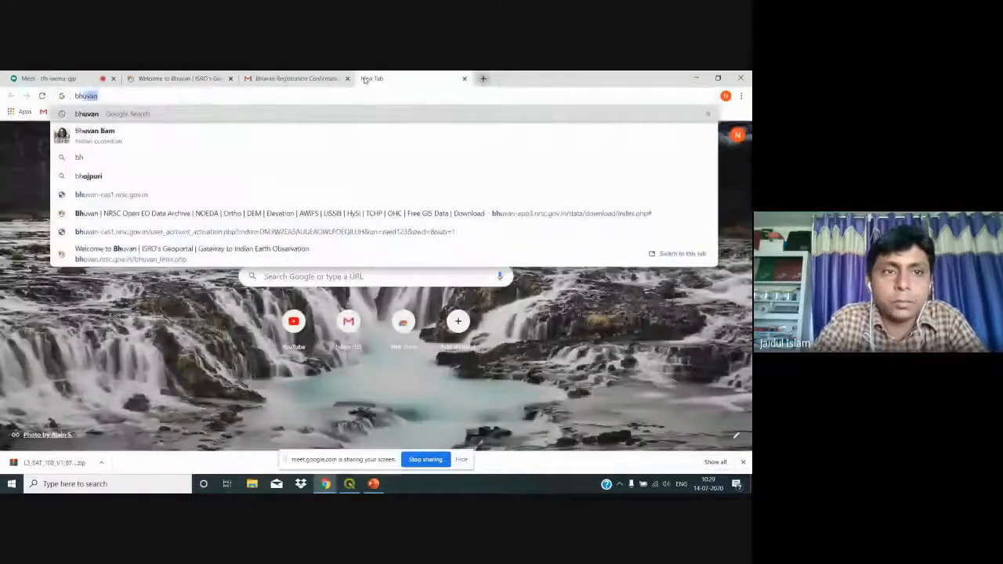
key(Return)
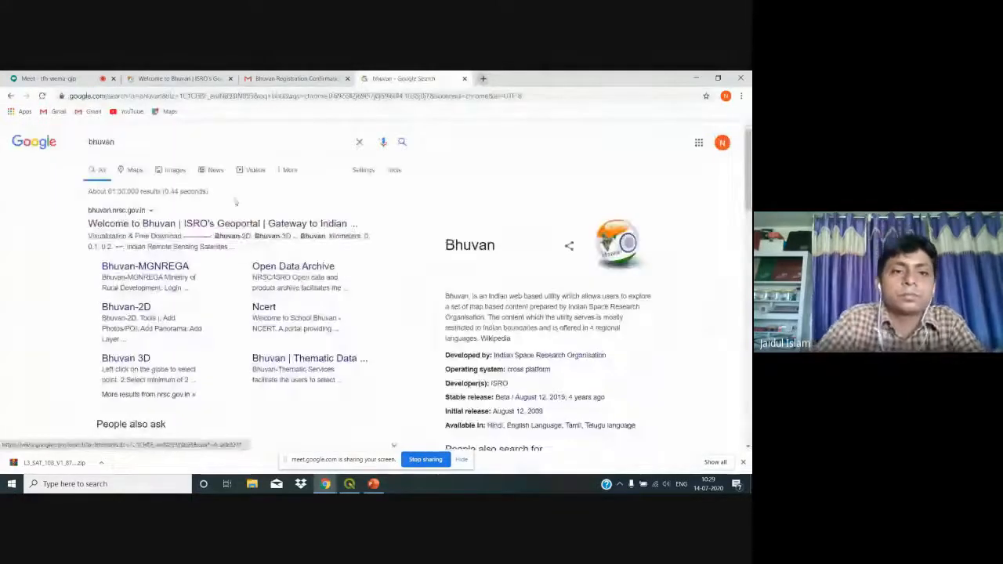
click(210, 224)
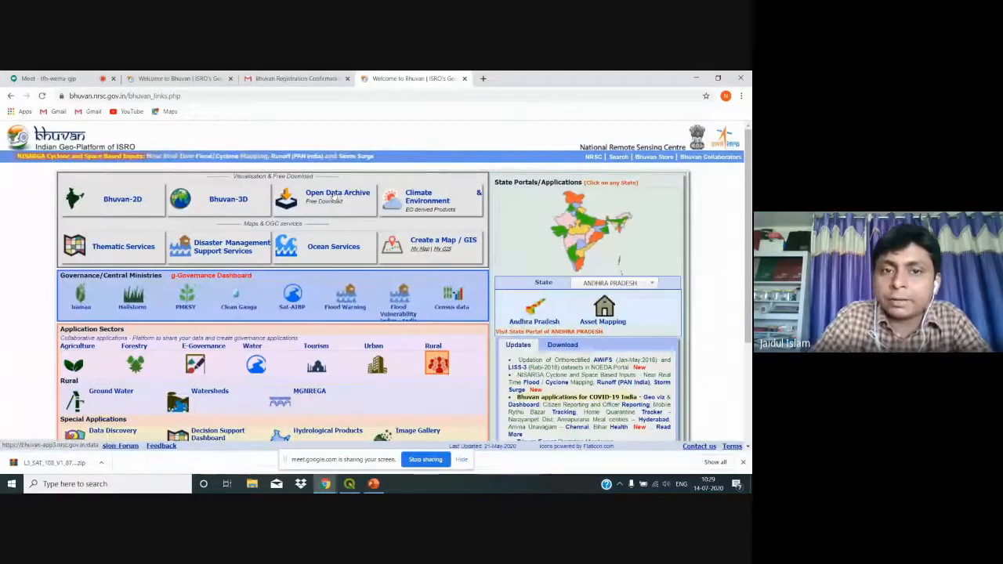
click(333, 199)
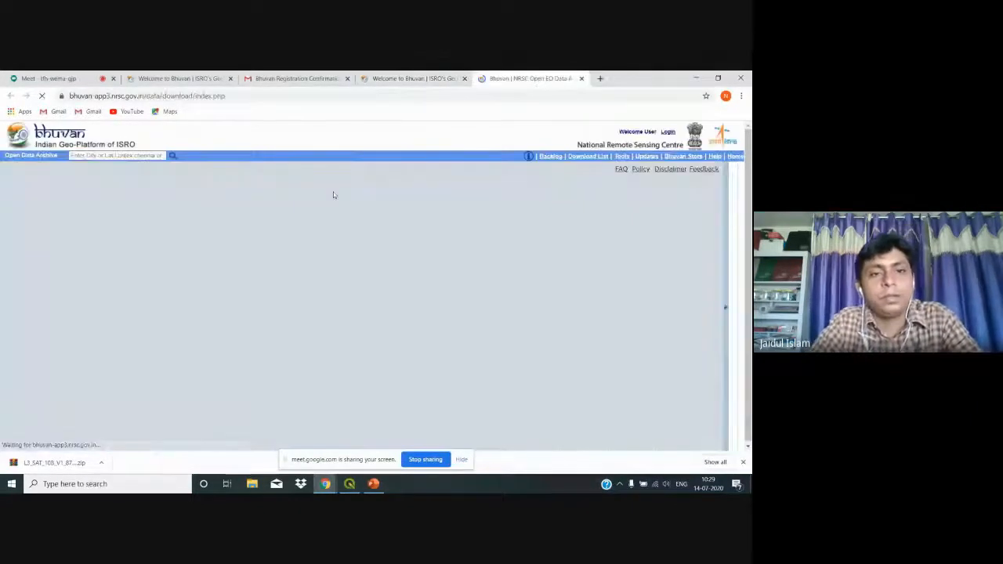
Step: Choose the Resourcesat-1/Resourcesat-2 LISS-III subcategory and switch Select Area to Mapsheet
click(185, 244)
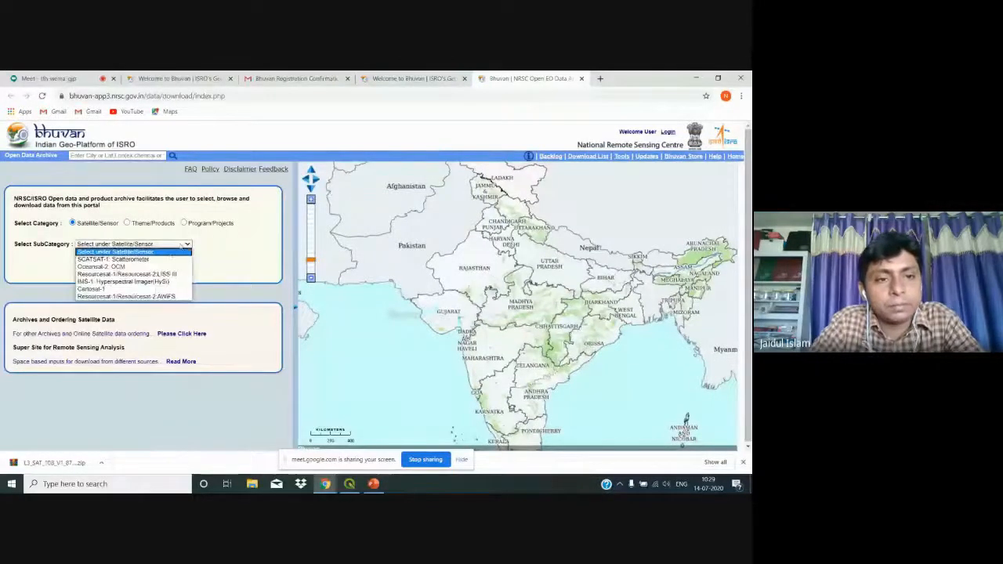
click(148, 274)
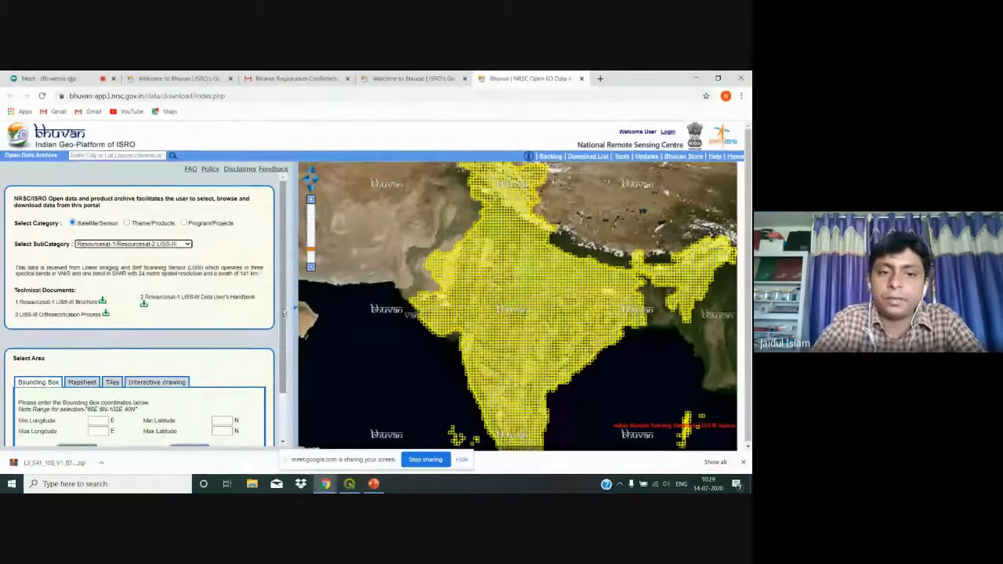
drag(284, 313, 287, 363)
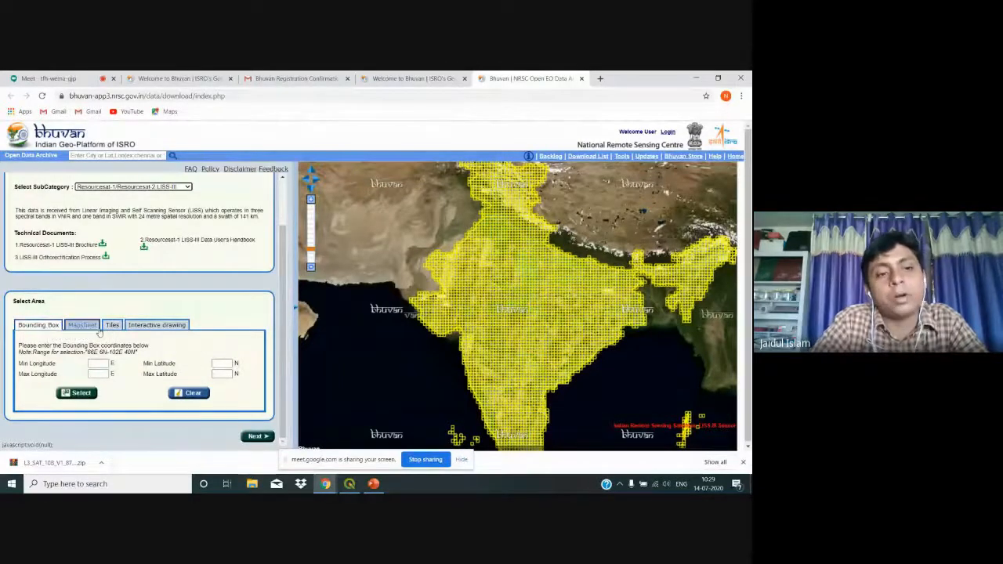
click(92, 363)
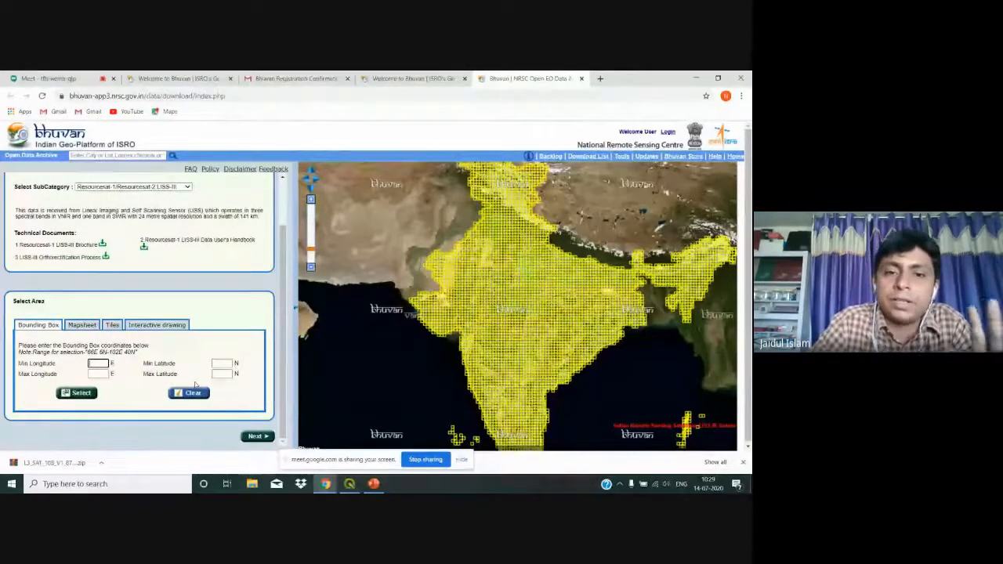
click(91, 325)
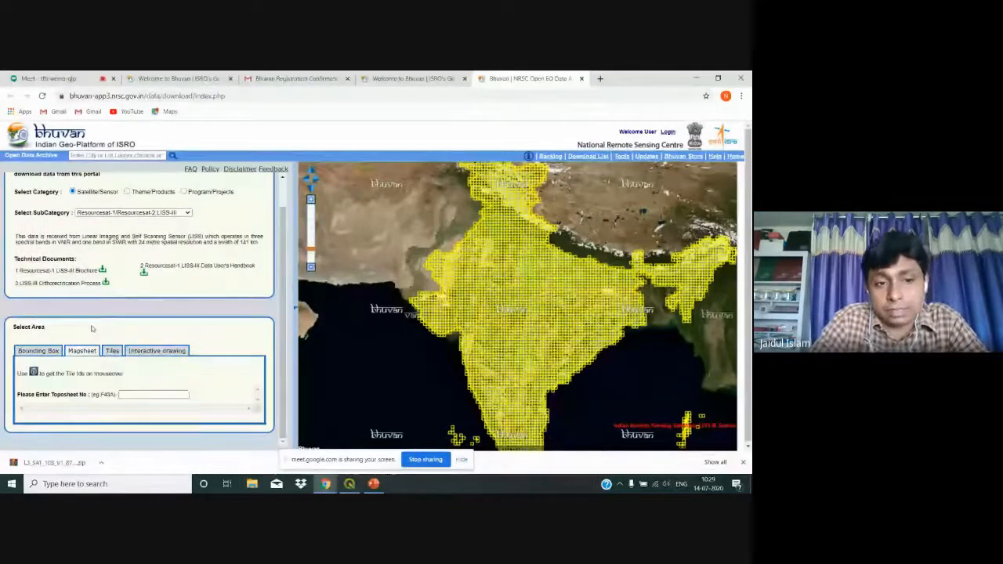
Step: Enter toposheet number f45, then minimize Chrome and open This PC
click(131, 394)
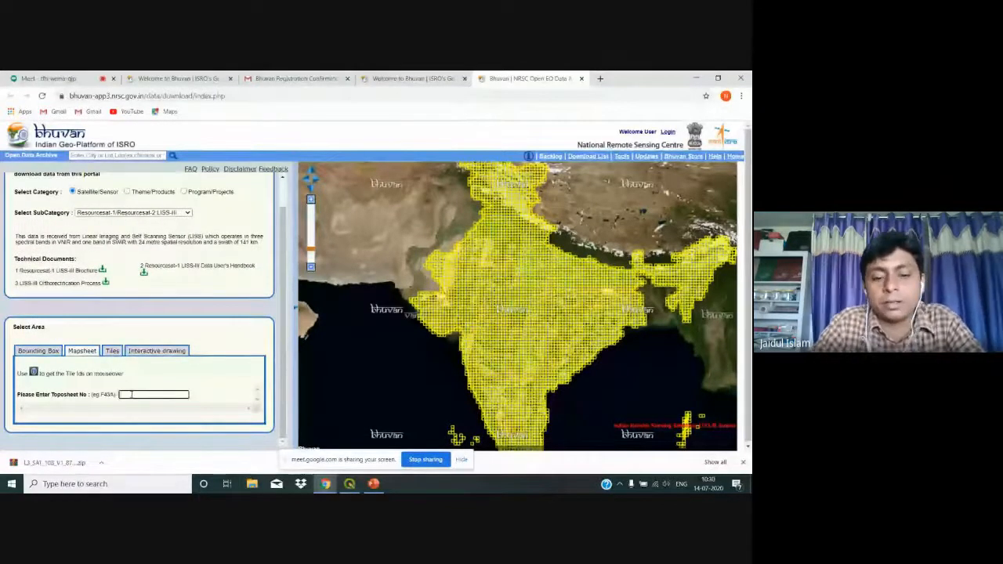
text(f4)
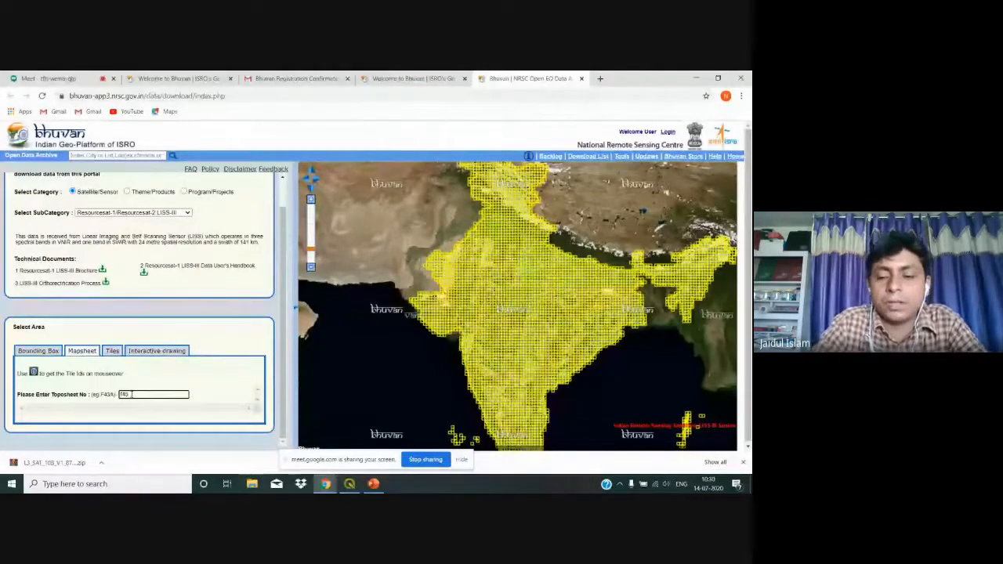
text(5)
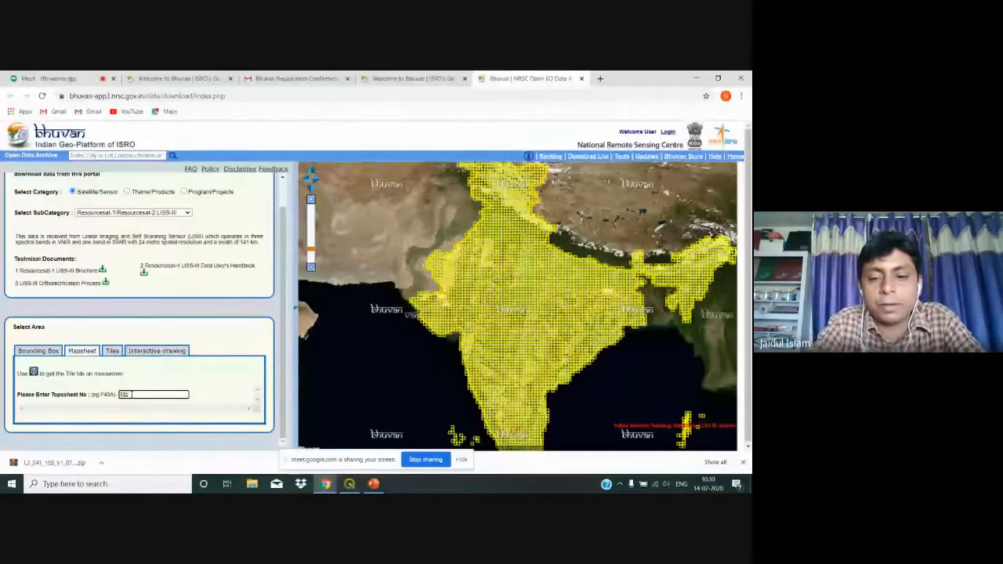
text(d4)
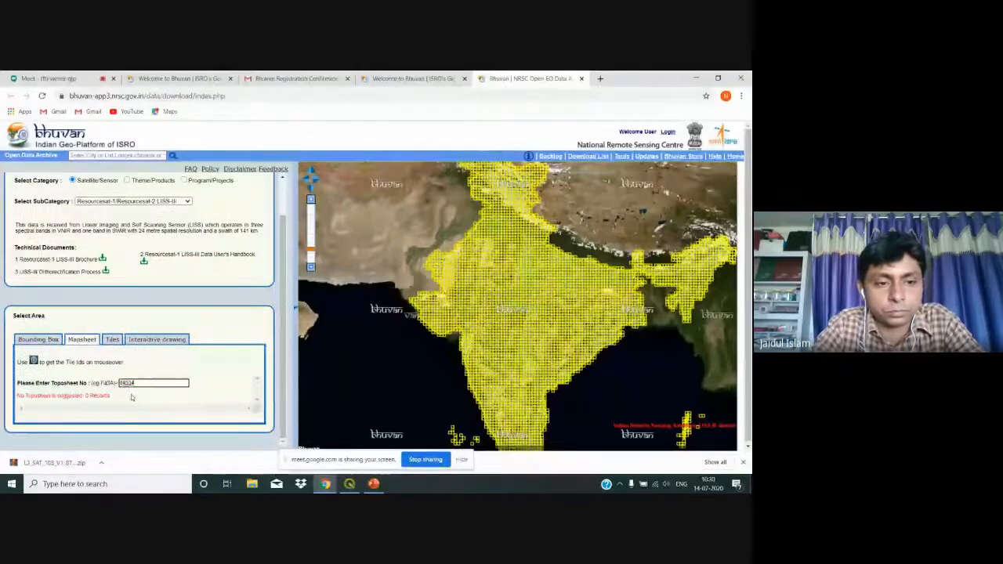
key(BackSpace)
key(BackSpace)
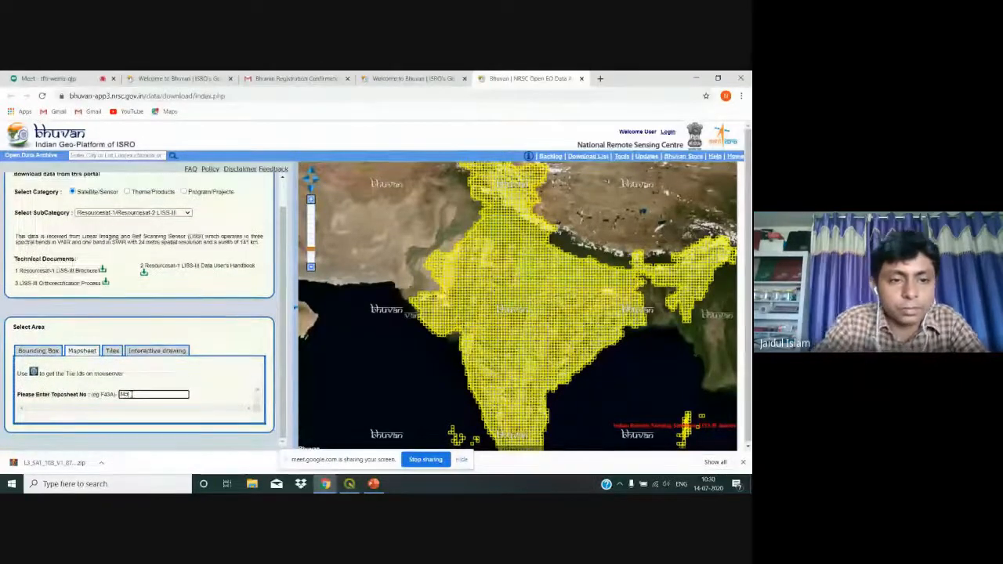
click(694, 76)
double_click(18, 90)
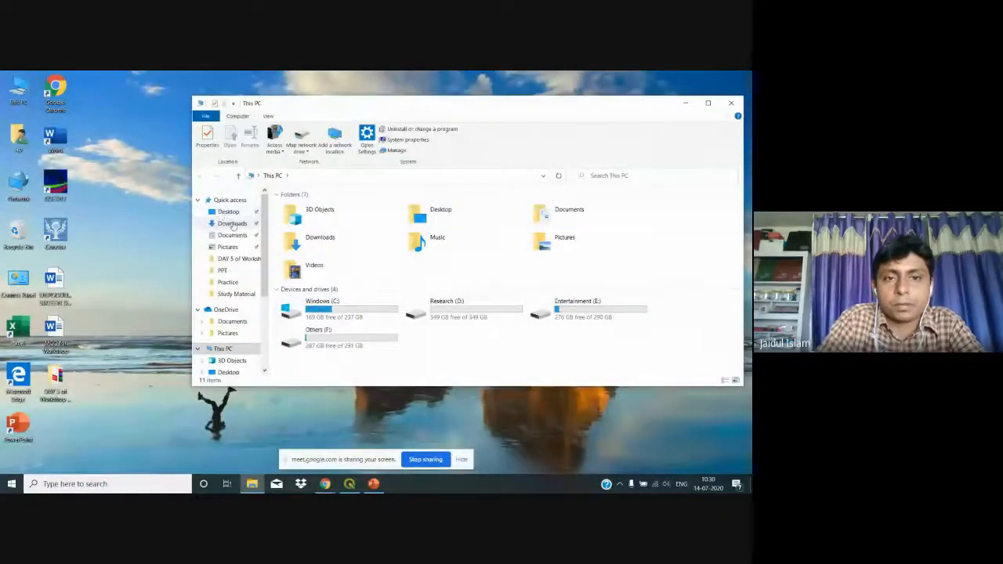
Step: Check the Downloads folder for the zip, then switch back to the Bhuvan window
click(232, 226)
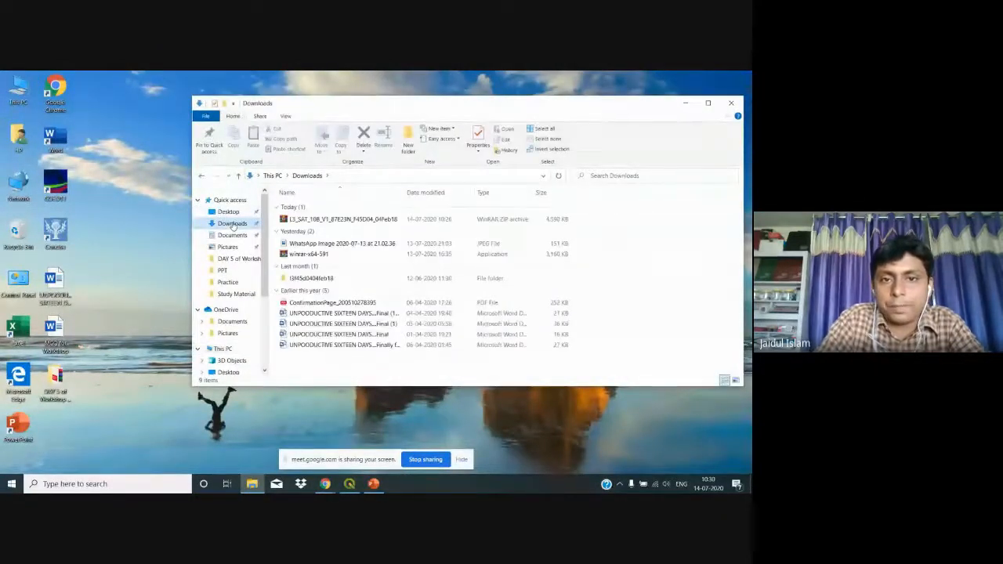
click(326, 484)
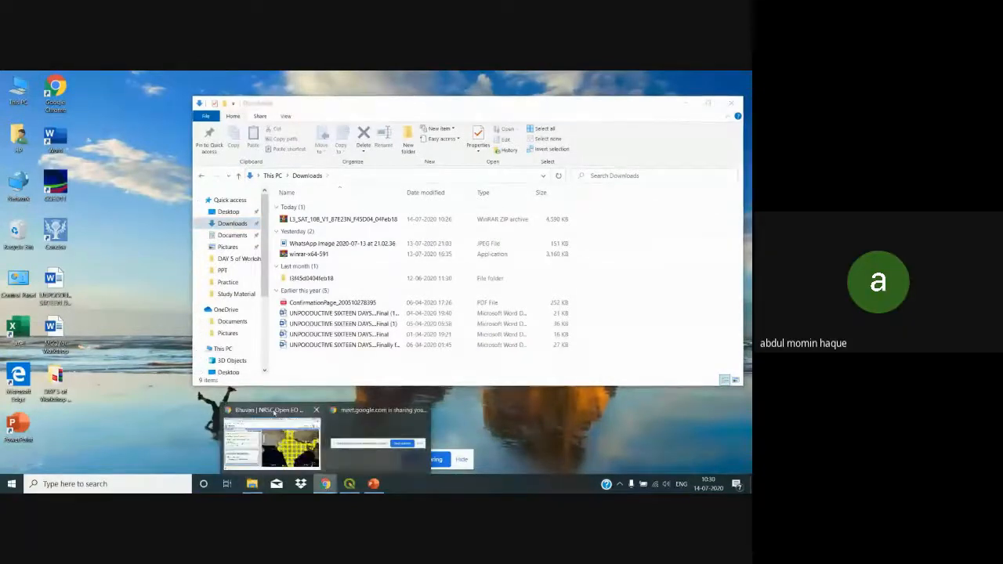
click(271, 431)
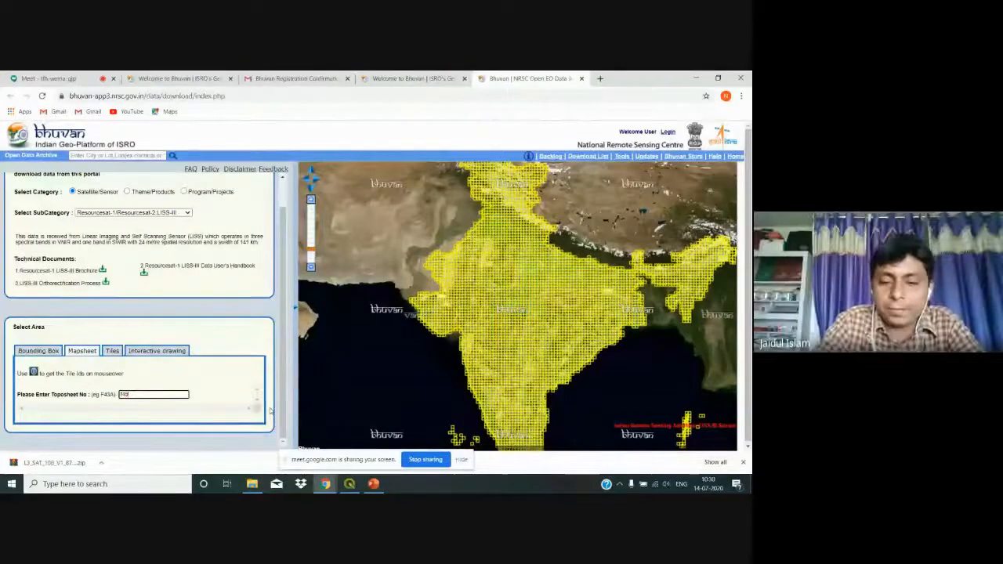
Step: Look up toposheet F45D04, review its listed scenes, and switch area selection to Tiles
text(do4)
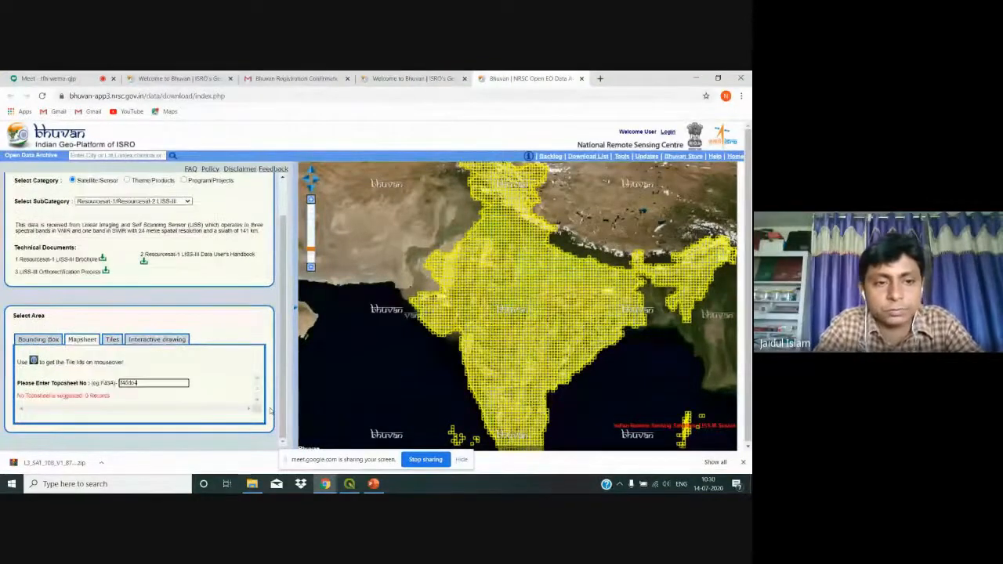
key(ctrl+a)
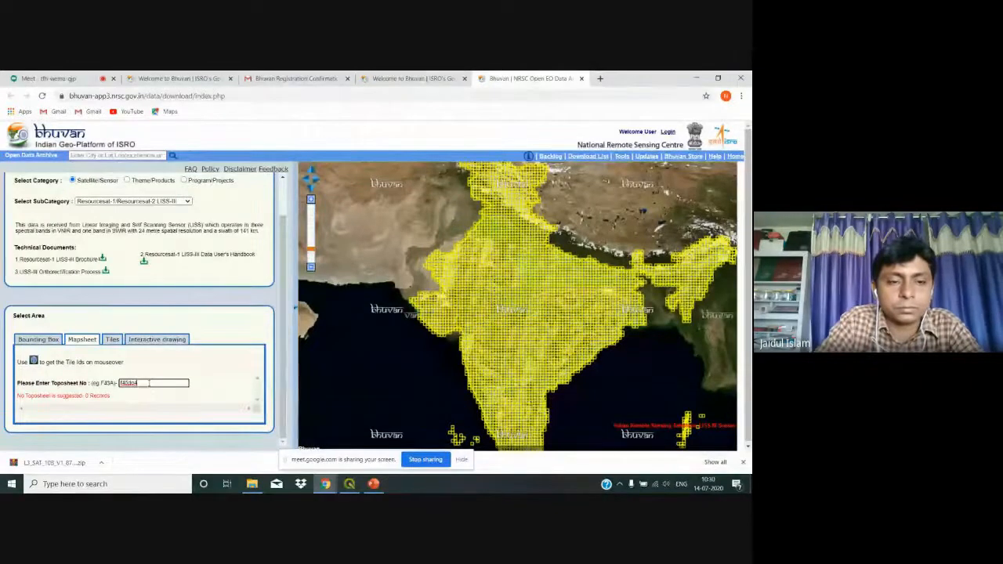
text(f)
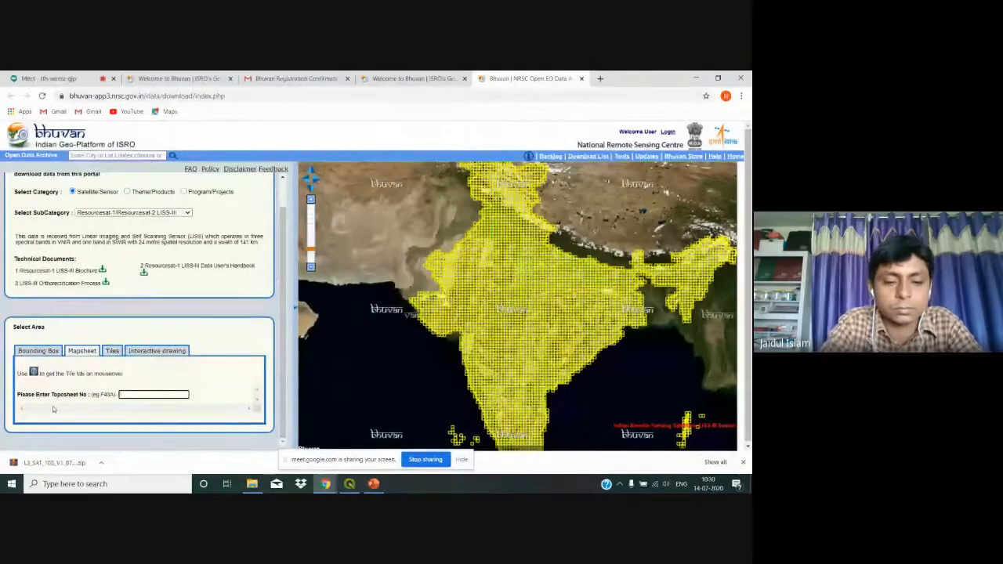
text(45)
key(ctrl+a)
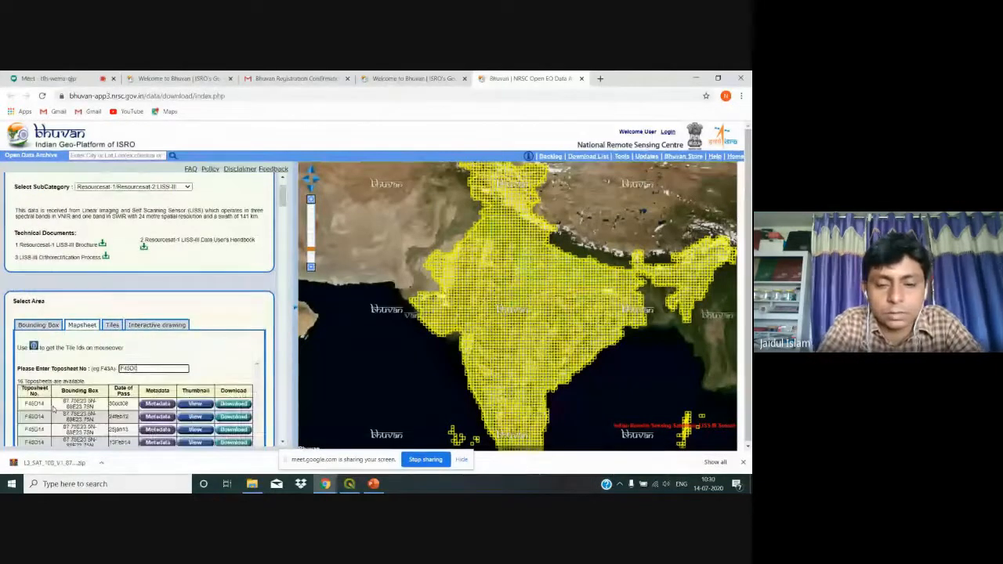
text(04)
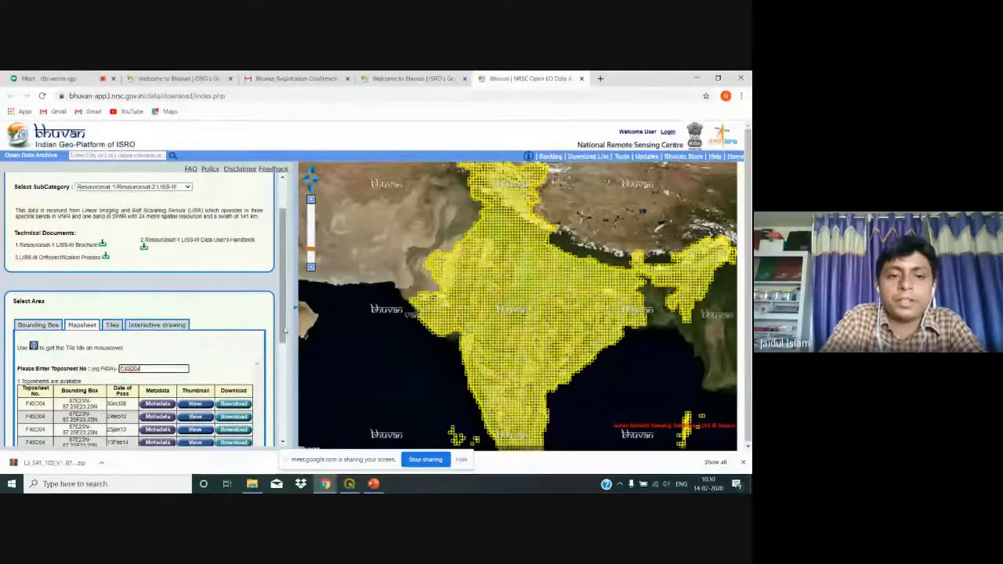
scroll(287, 372, down, 1)
mouse_move(287, 371)
mouse_down()
mouse_move(286, 411)
mouse_move(287, 370)
mouse_up()
click(112, 250)
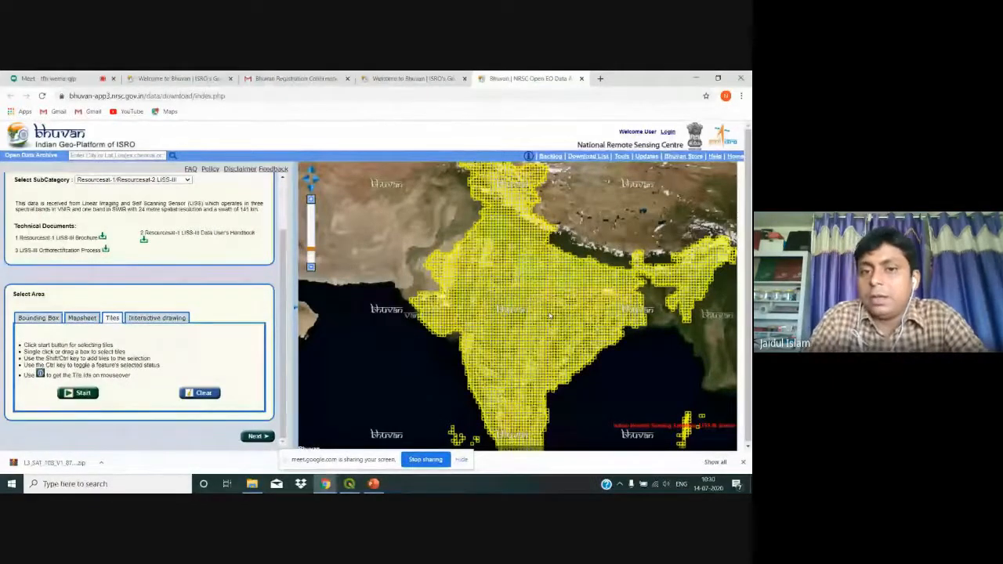
Step: Zoom the map in and pick a two-by-two block of four adjacent tiles
scroll(528, 275, up, 4)
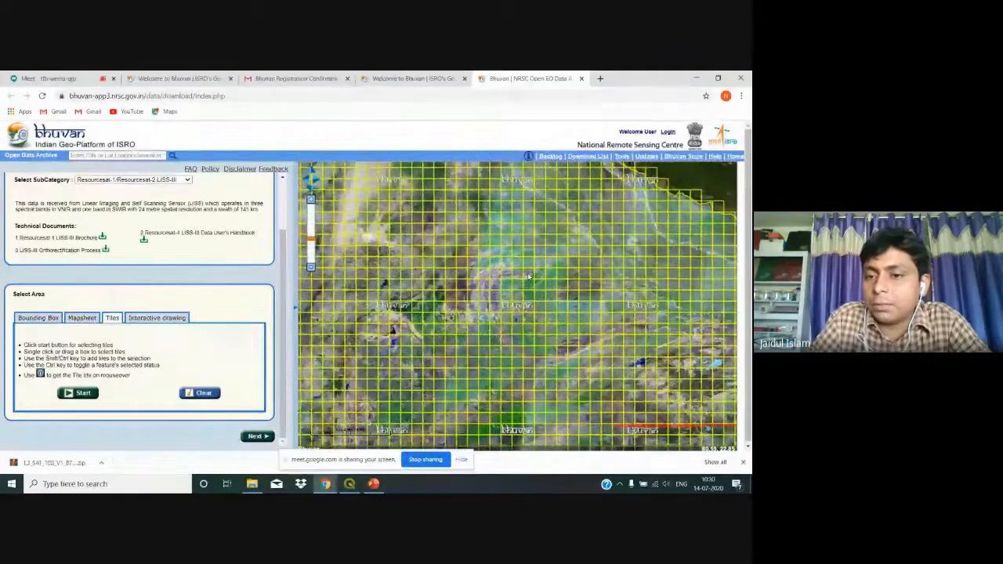
scroll(645, 362, up, 1)
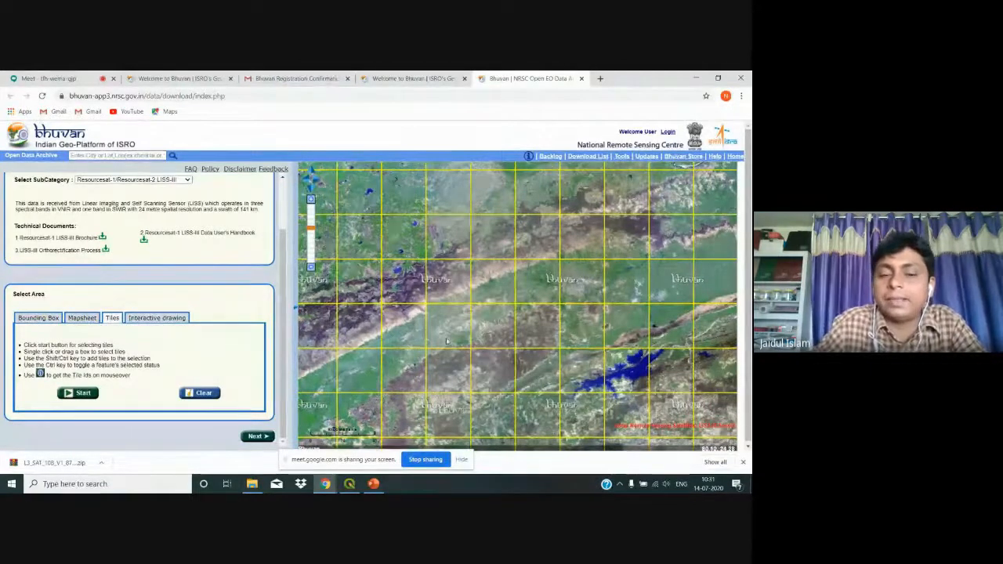
click(86, 393)
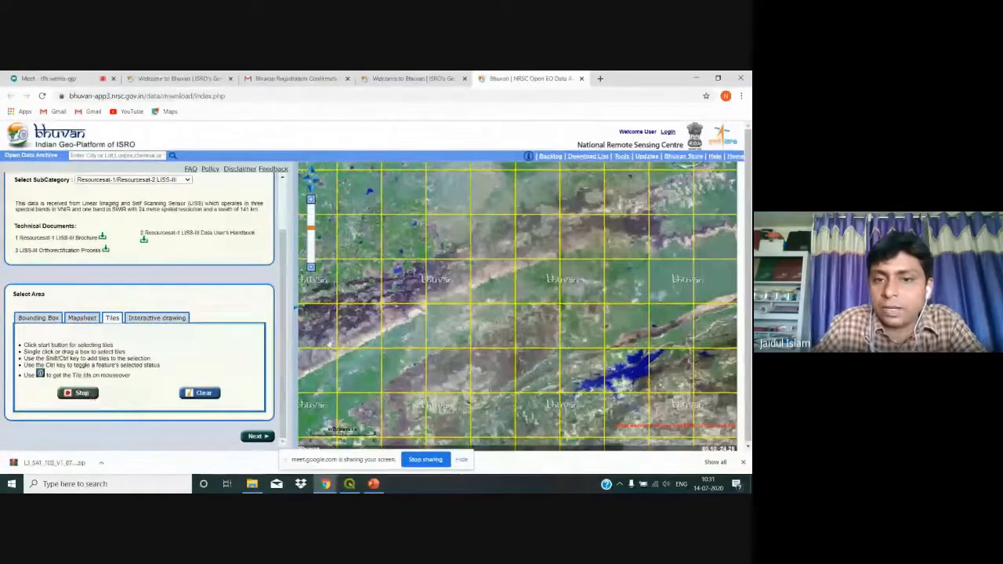
click(450, 310)
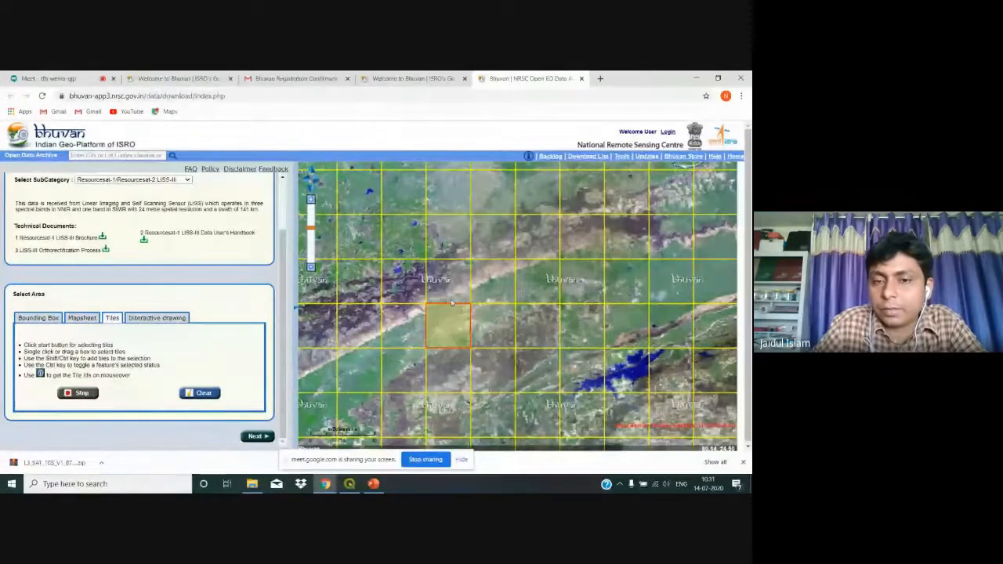
shift+click(499, 338)
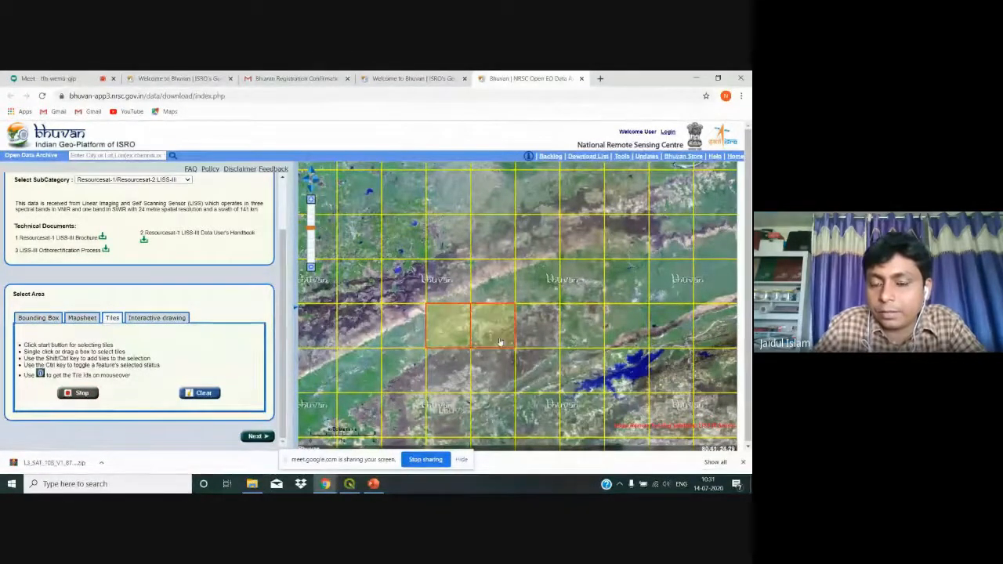
shift+click(496, 299)
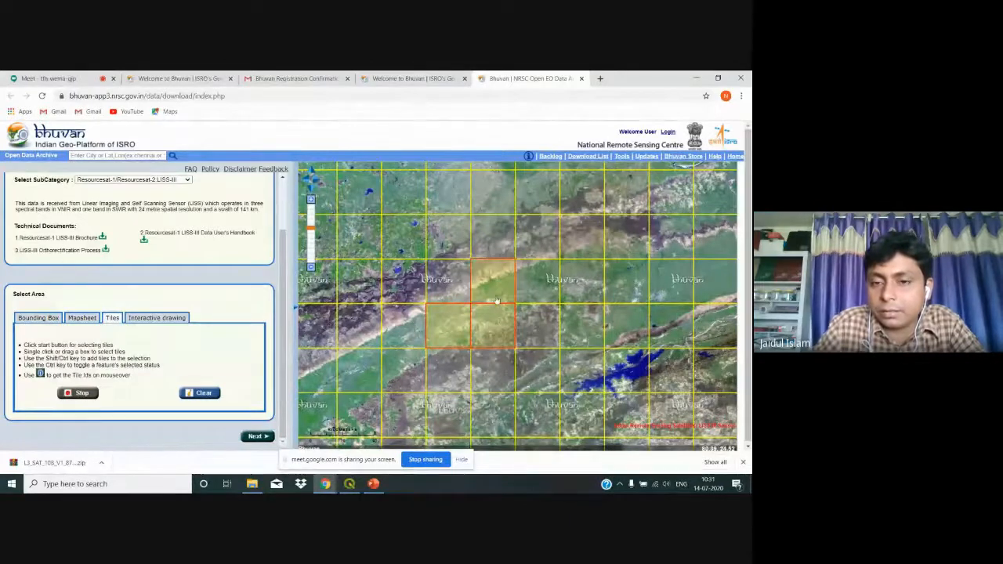
shift+click(462, 284)
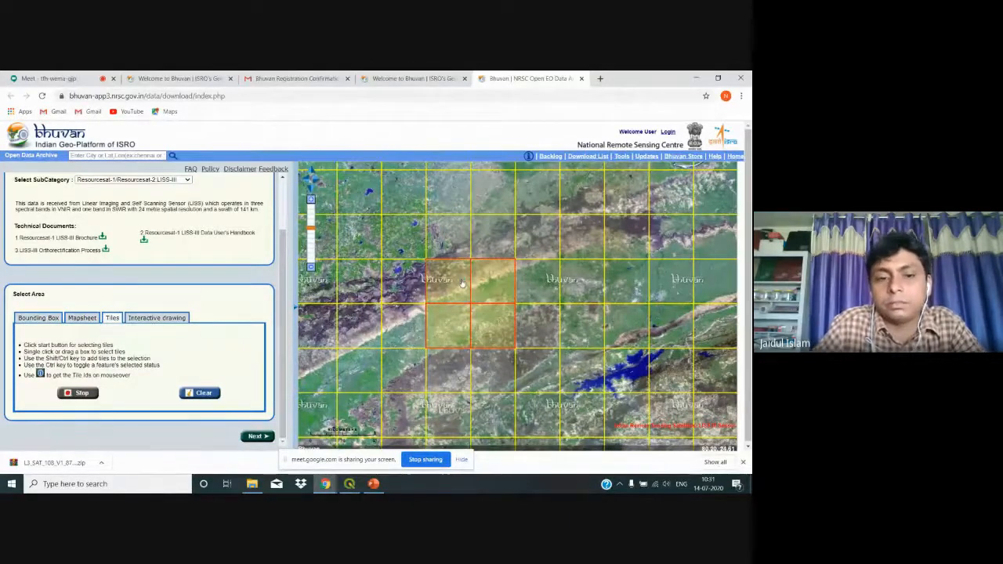
click(93, 392)
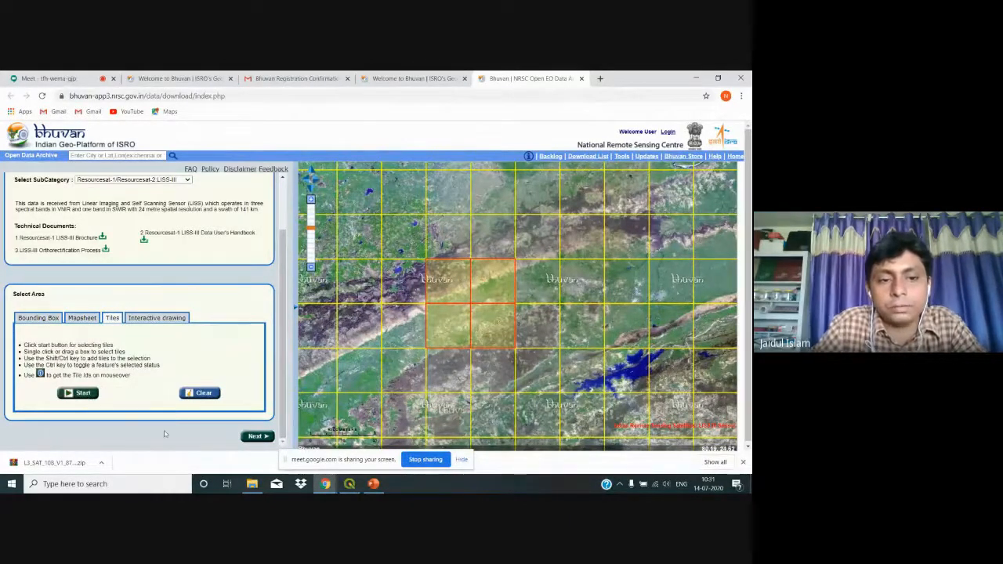
Step: List the 68 available scenes for the four tiles and scroll through the table
click(256, 437)
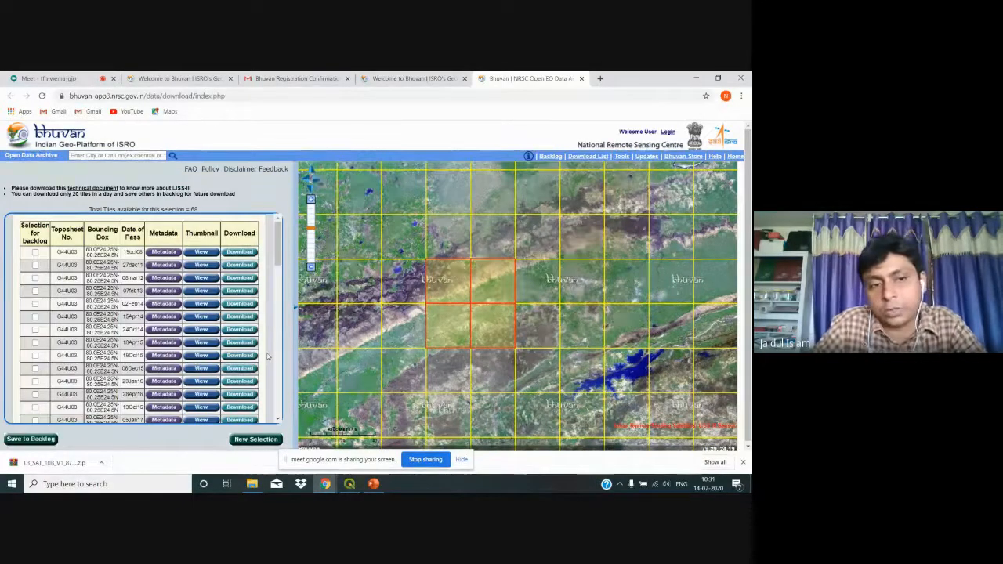
scroll(267, 358, down, 5)
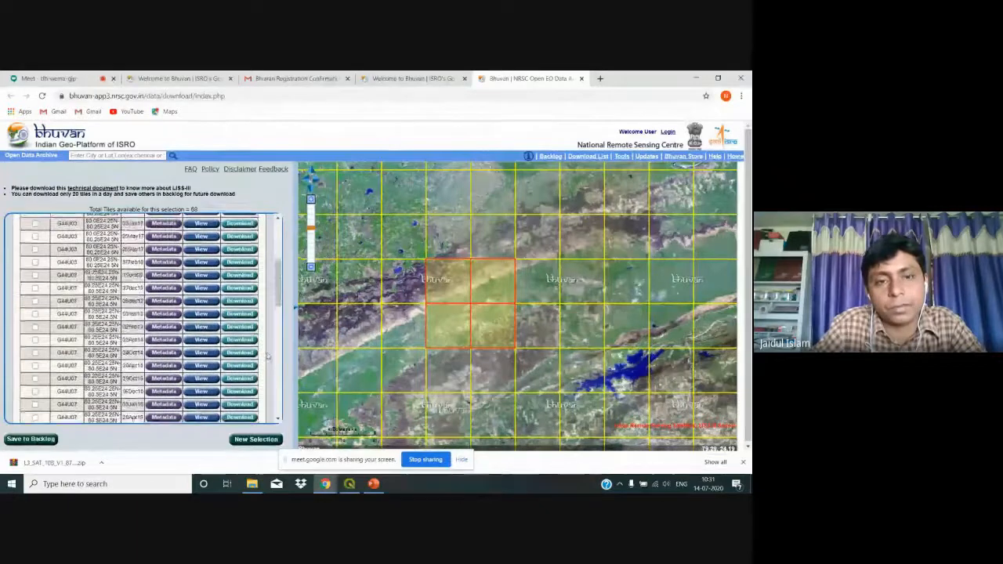
scroll(271, 364, up, 5)
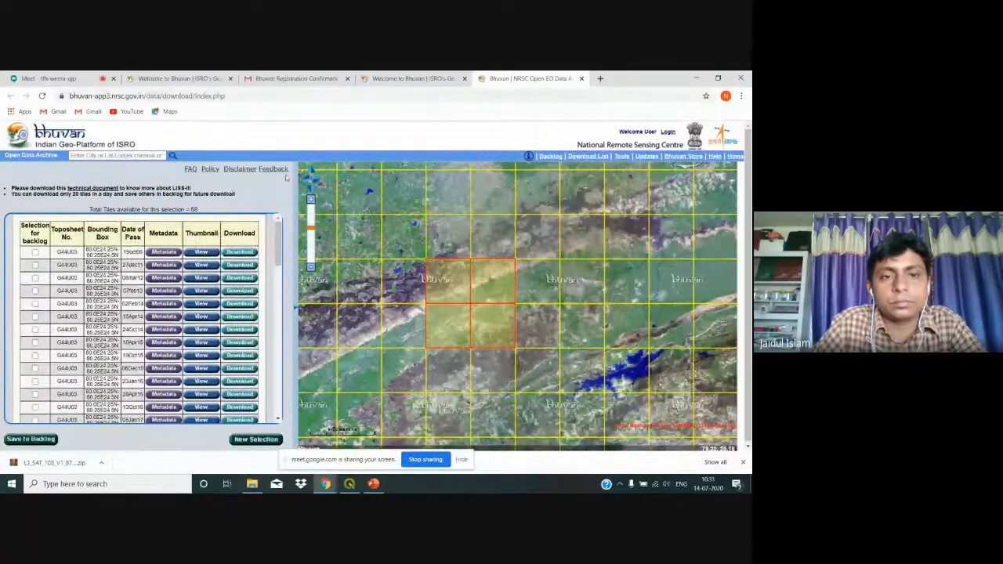
scroll(204, 313, down, 5)
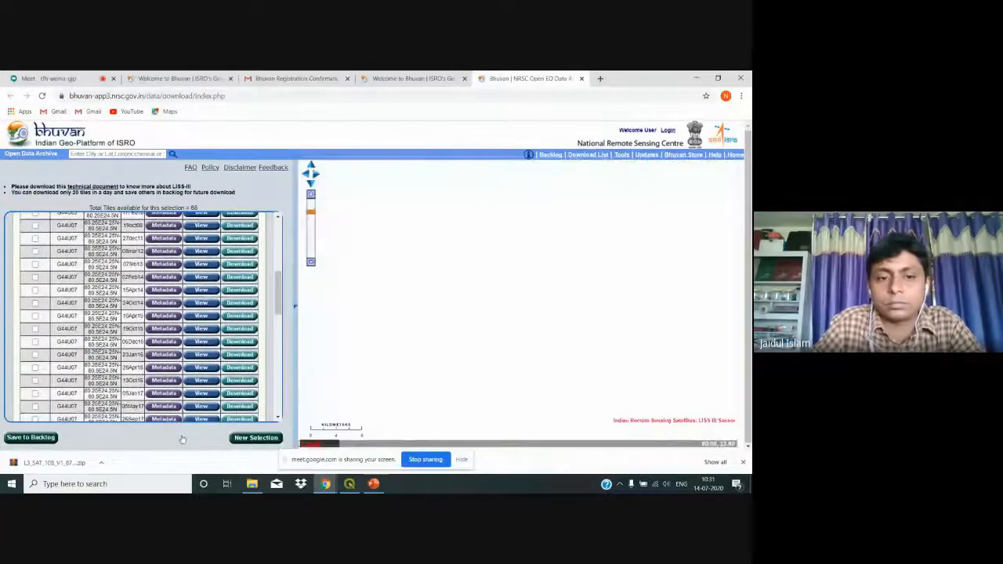
Step: Discard the tile list and switch area selection to Interactive drawing
click(246, 439)
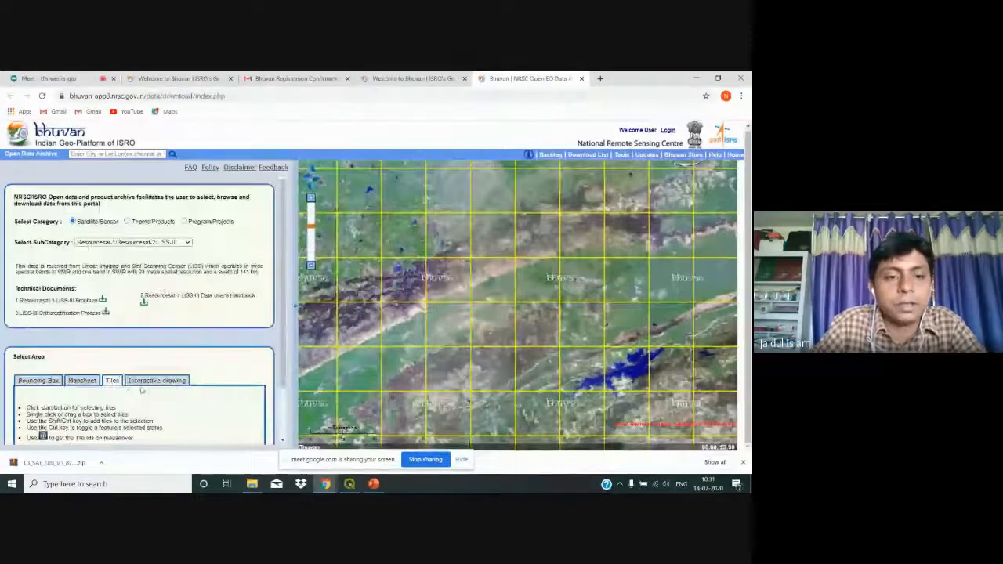
click(149, 380)
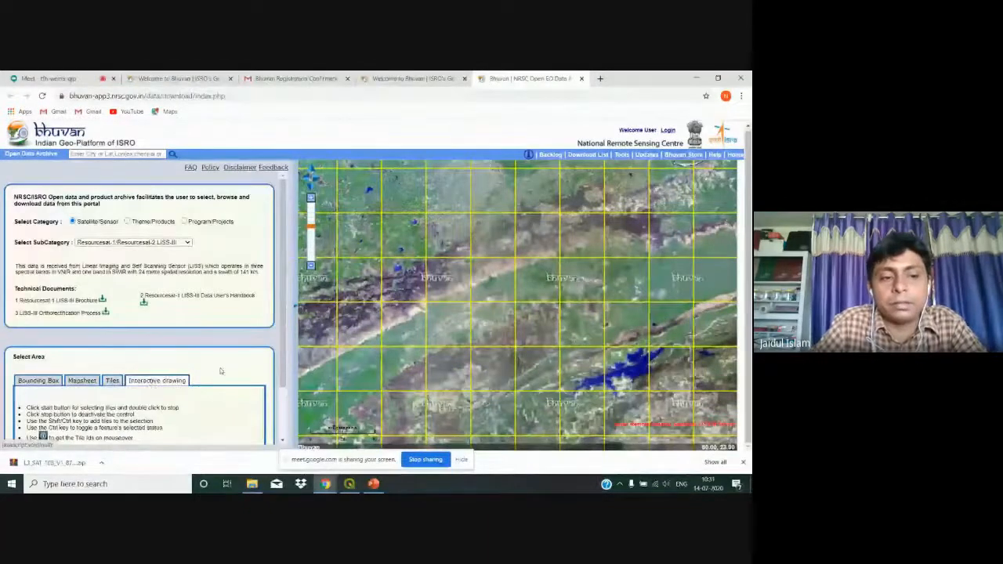
scroll(133, 392, down, 2)
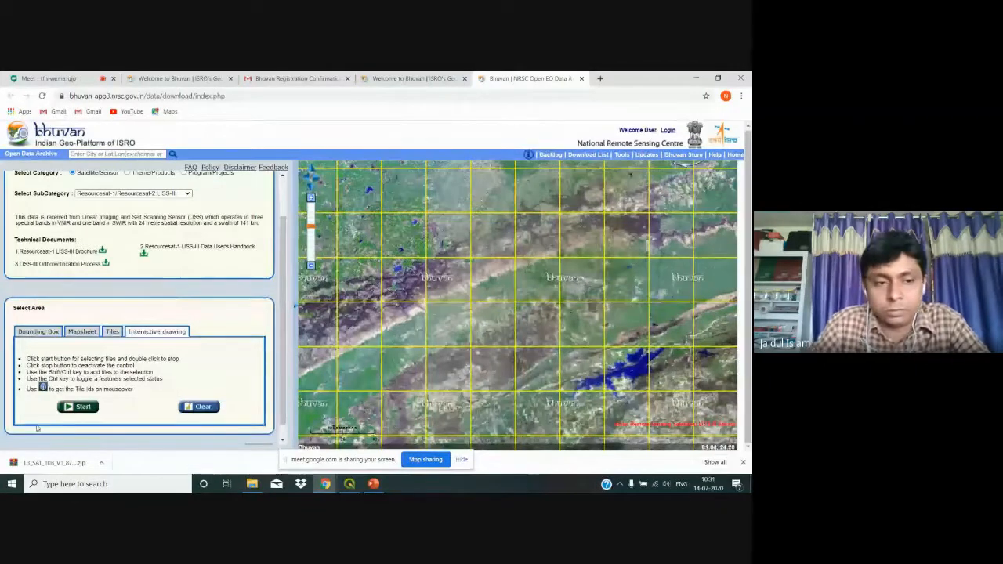
Step: Draw an area over the tiles near the blue lake at the map's lower right
click(78, 407)
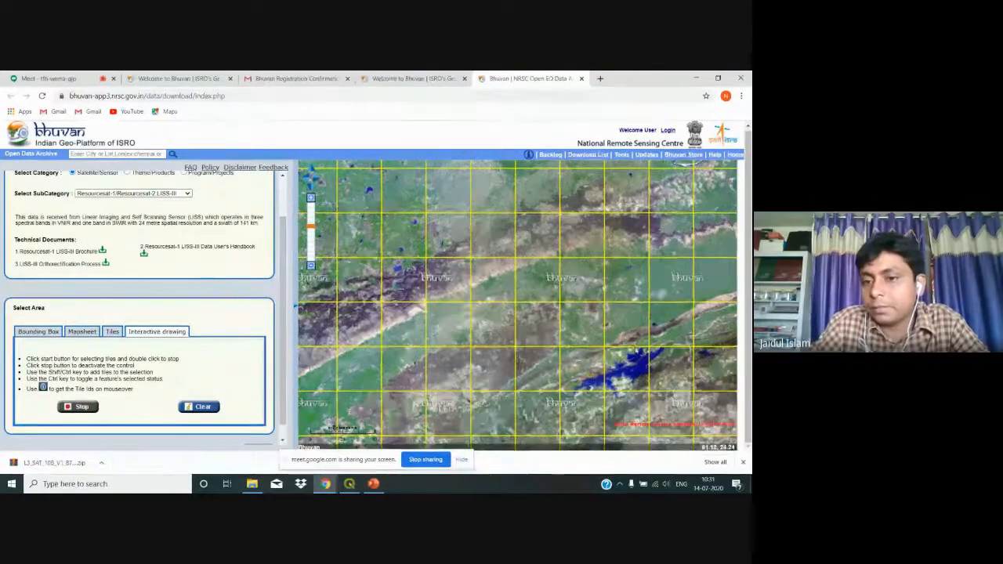
click(639, 346)
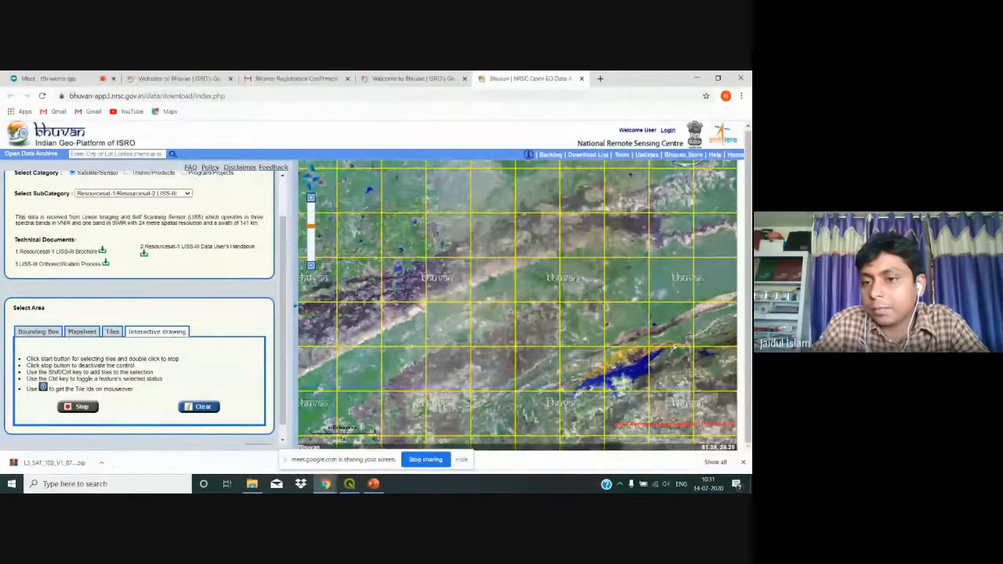
click(673, 349)
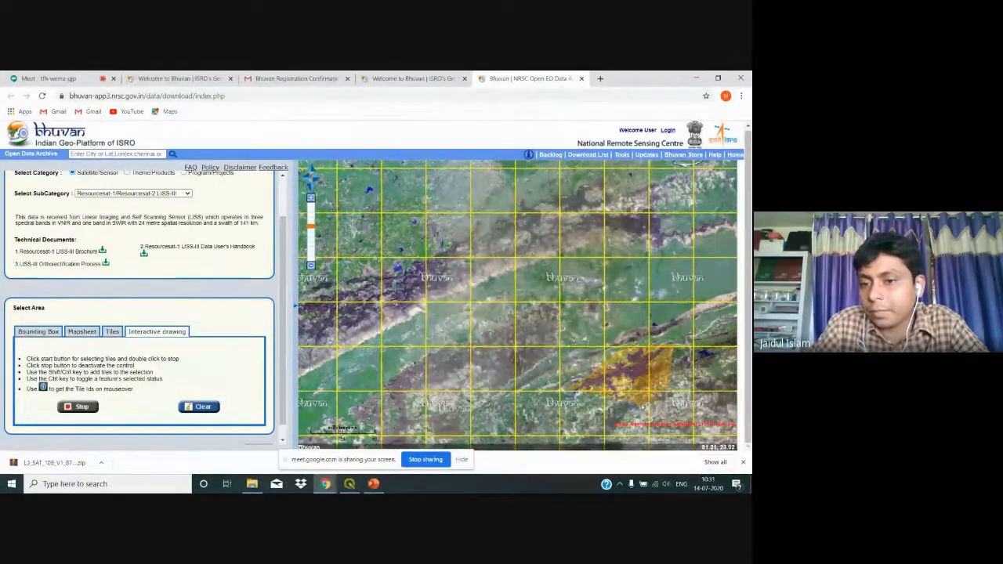
right_click(579, 412)
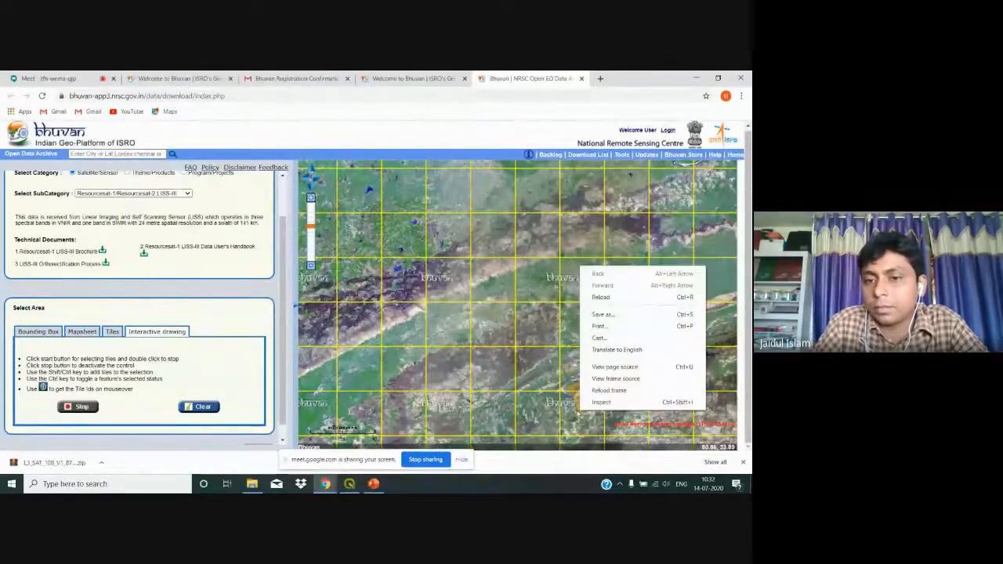
click(579, 414)
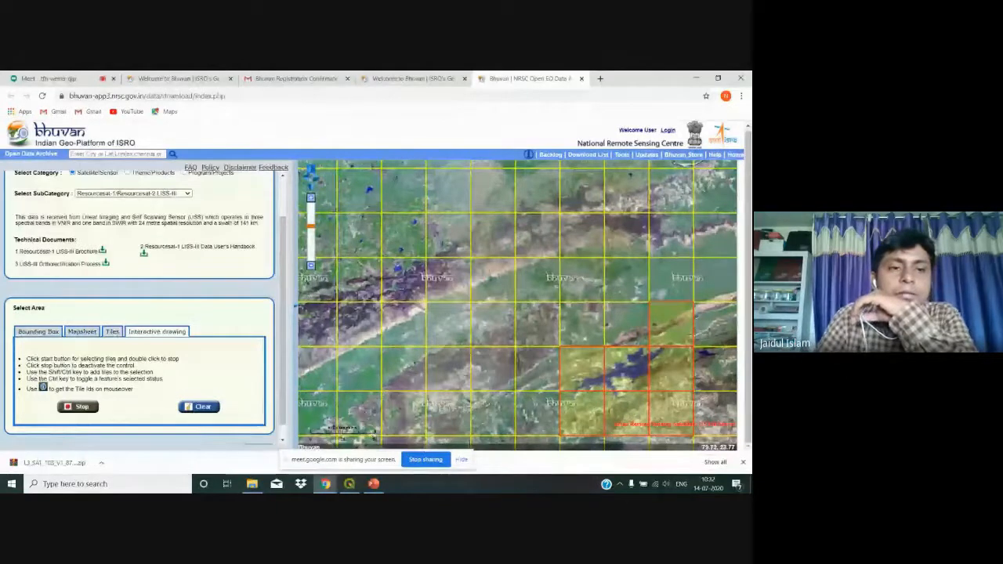
Step: Switch area selection to Bounding Box and search 'bankura' to centre on Bankura, West Bengal
click(114, 332)
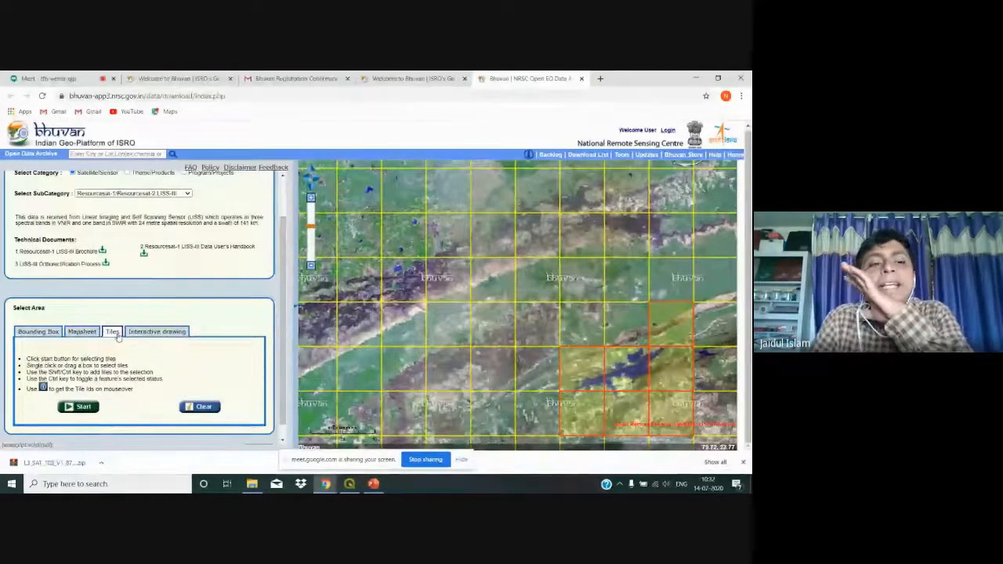
click(37, 332)
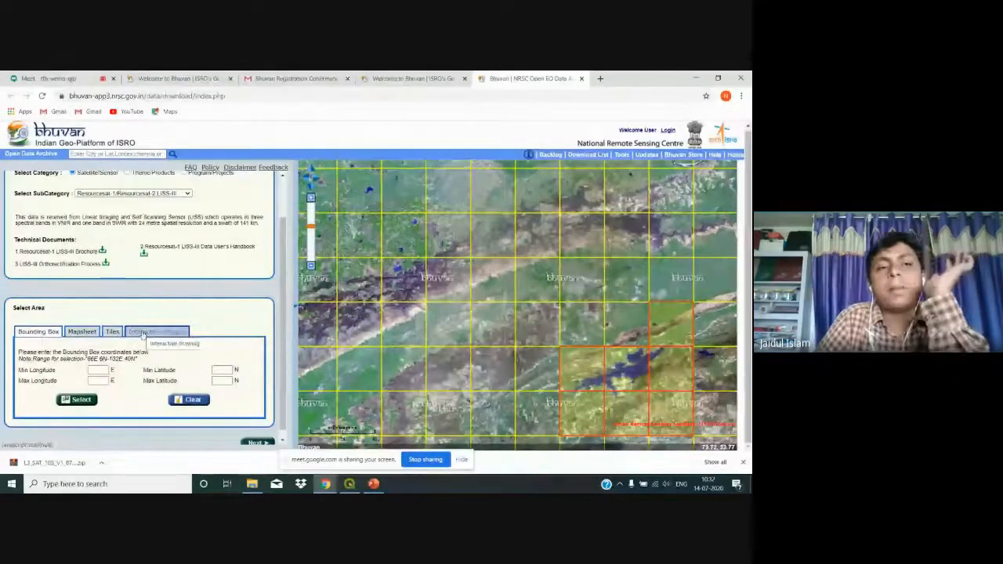
click(136, 154)
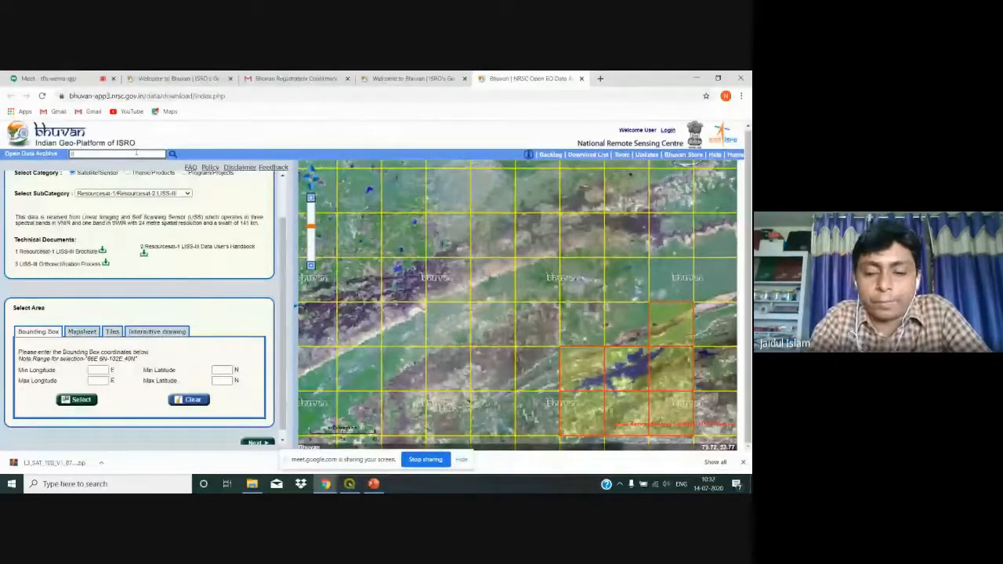
text(banku)
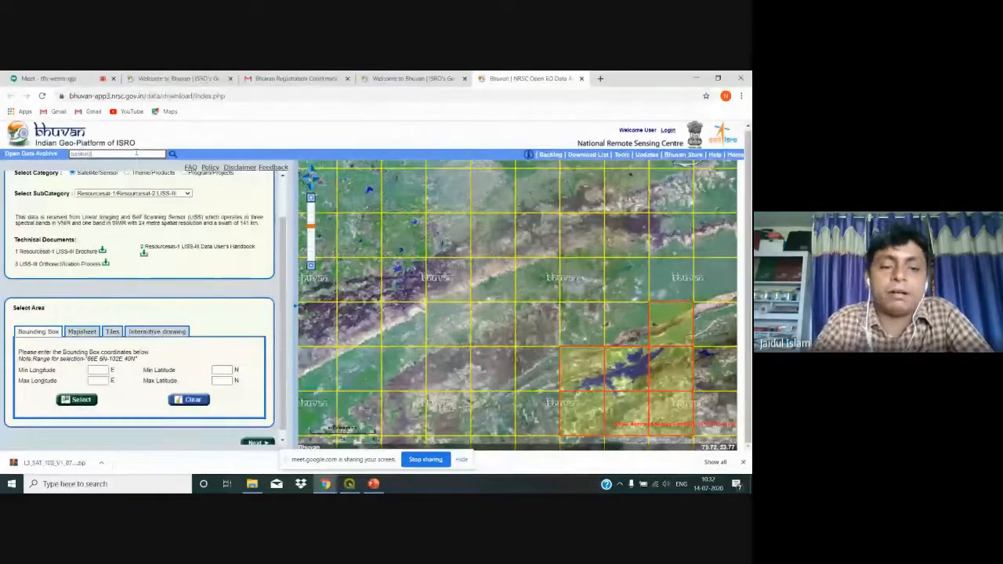
text(ra)
click(174, 156)
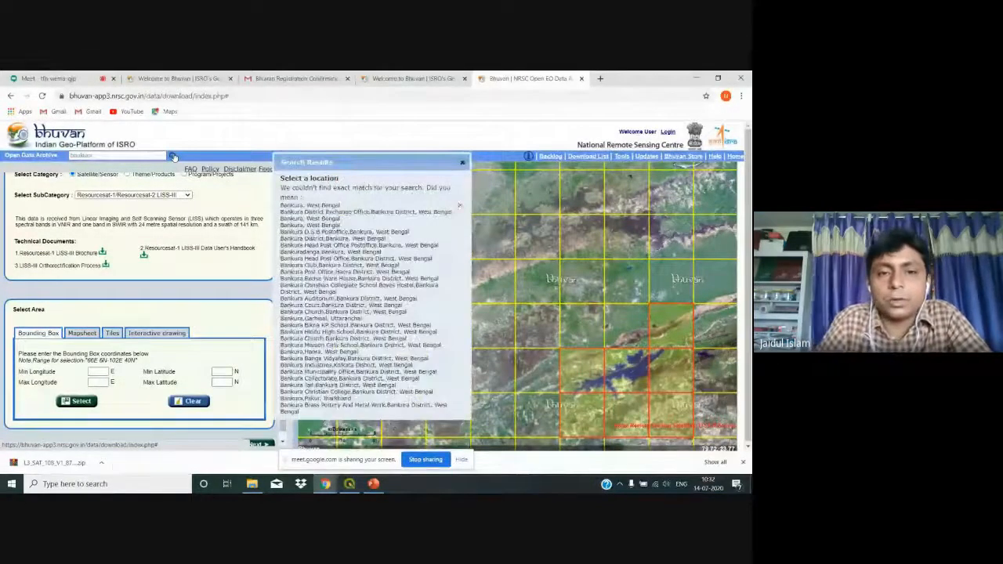
click(326, 207)
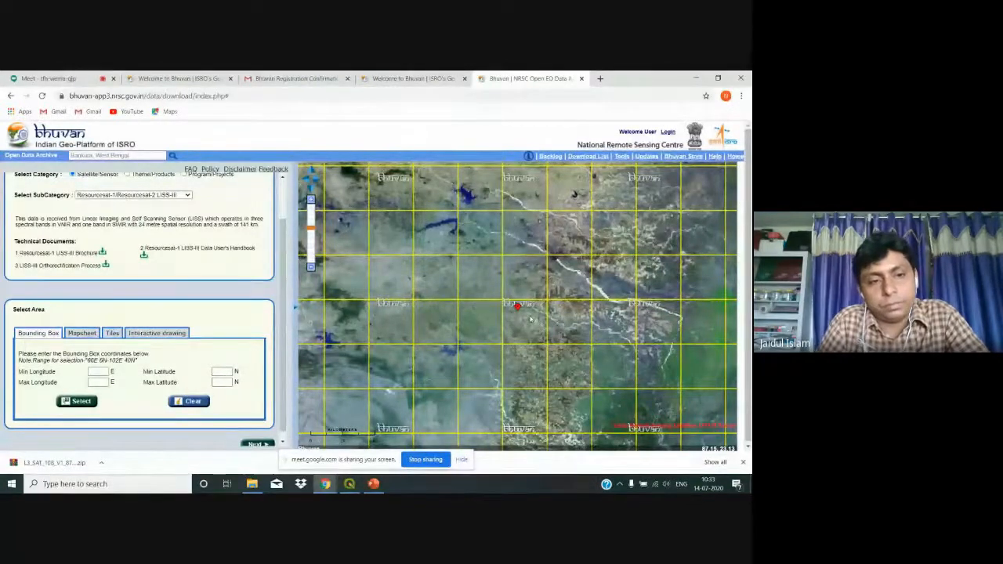
Step: Select the single map tile containing the Bankura marker
click(115, 335)
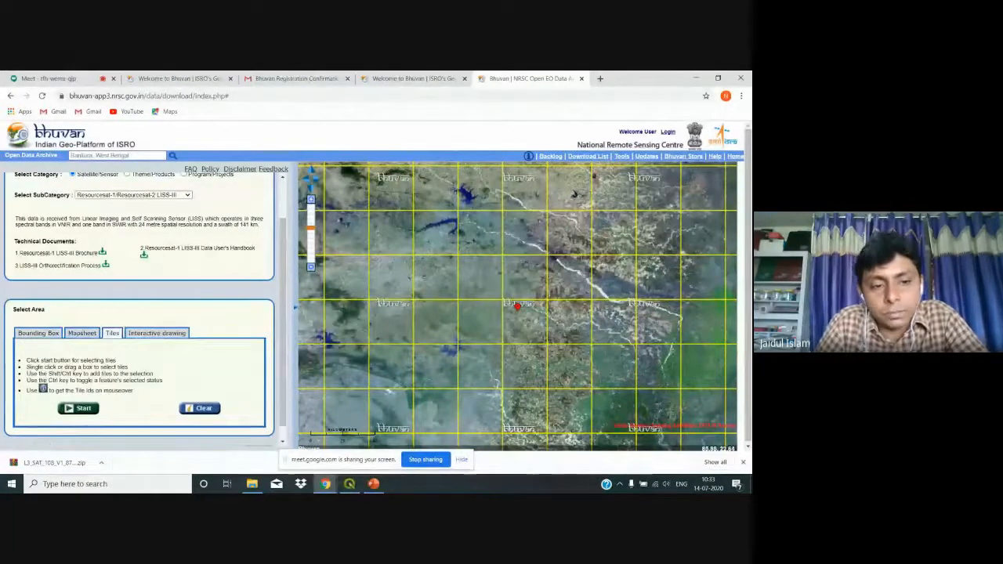
click(74, 409)
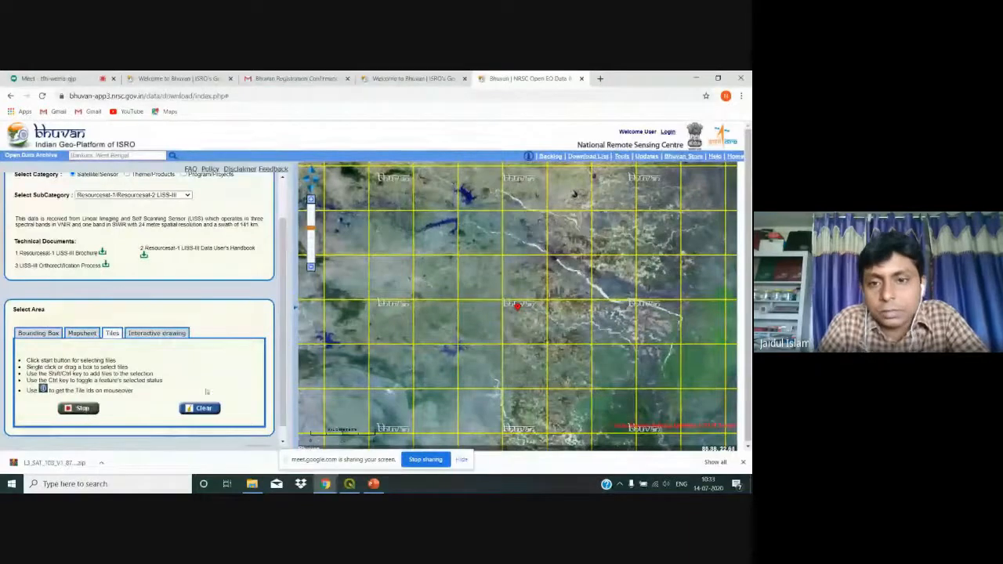
click(513, 330)
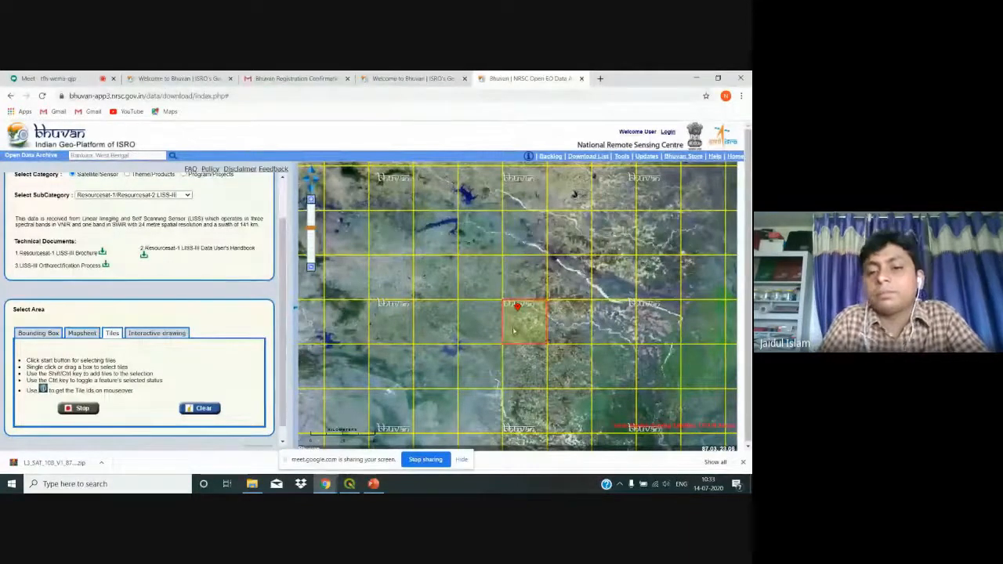
click(82, 409)
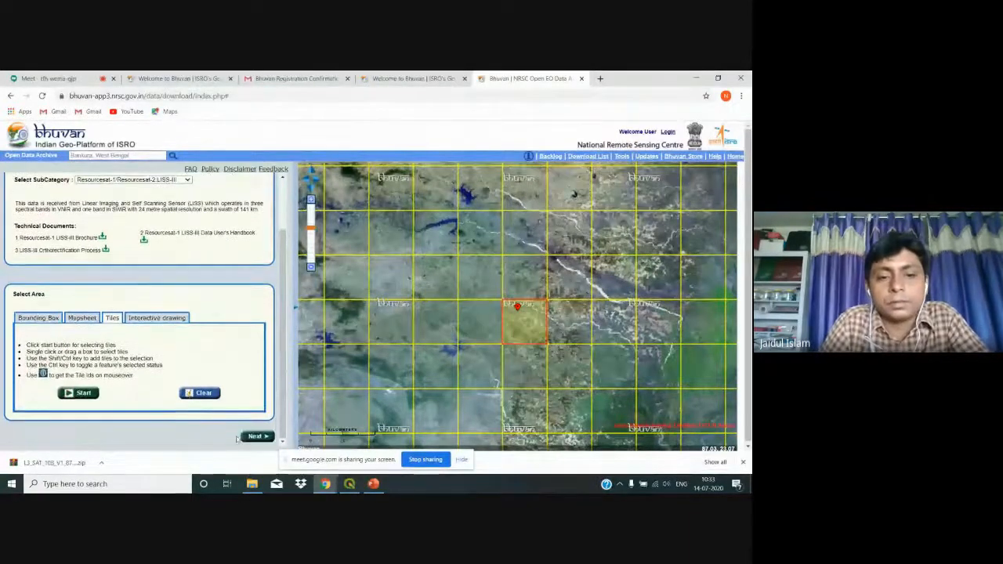
Step: List and scroll through the 15 F45D04 LISS-III scenes for that tile
click(252, 436)
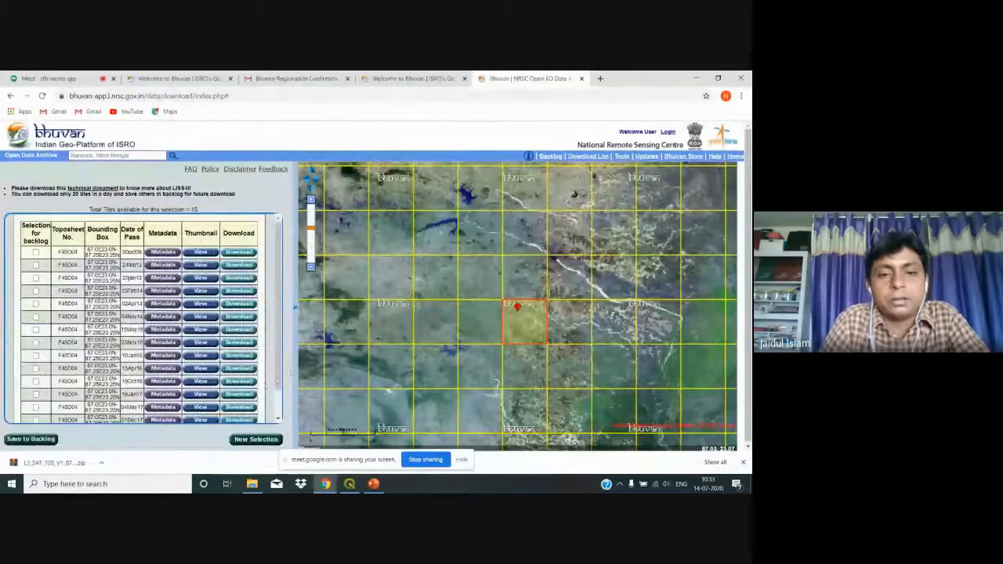
scroll(281, 382, down, 3)
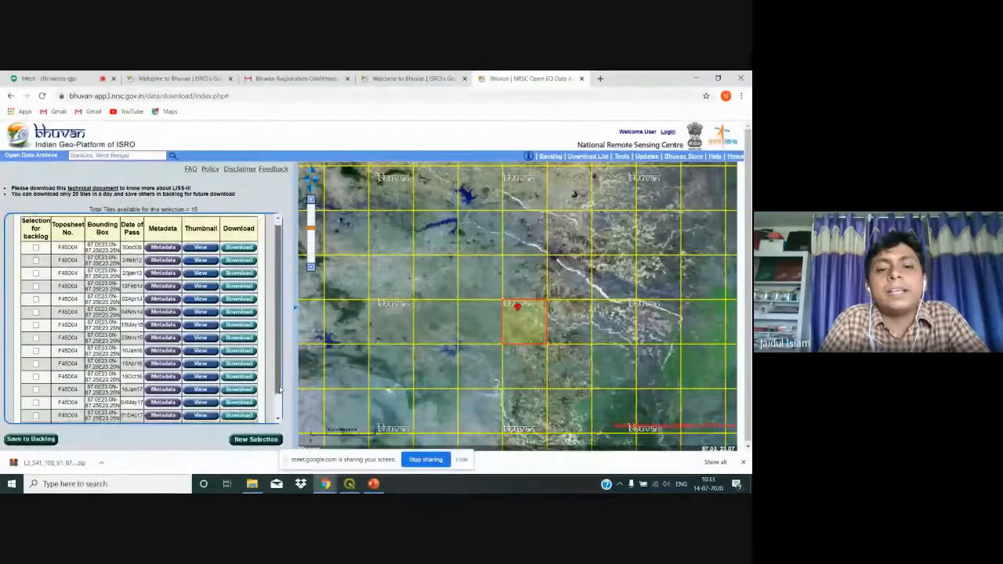
scroll(281, 379, up, 3)
scroll(282, 379, down, 1)
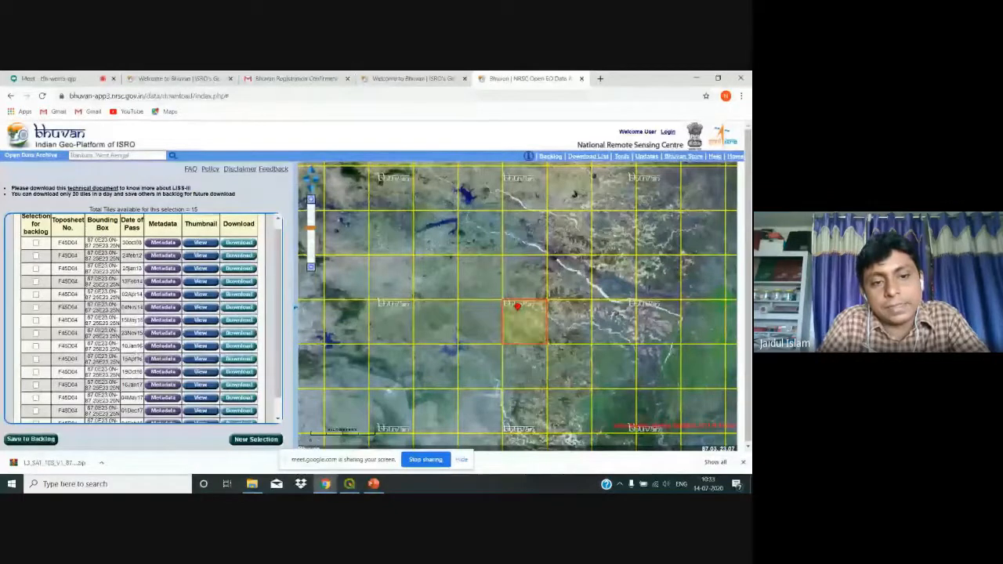
scroll(282, 361, down, 1)
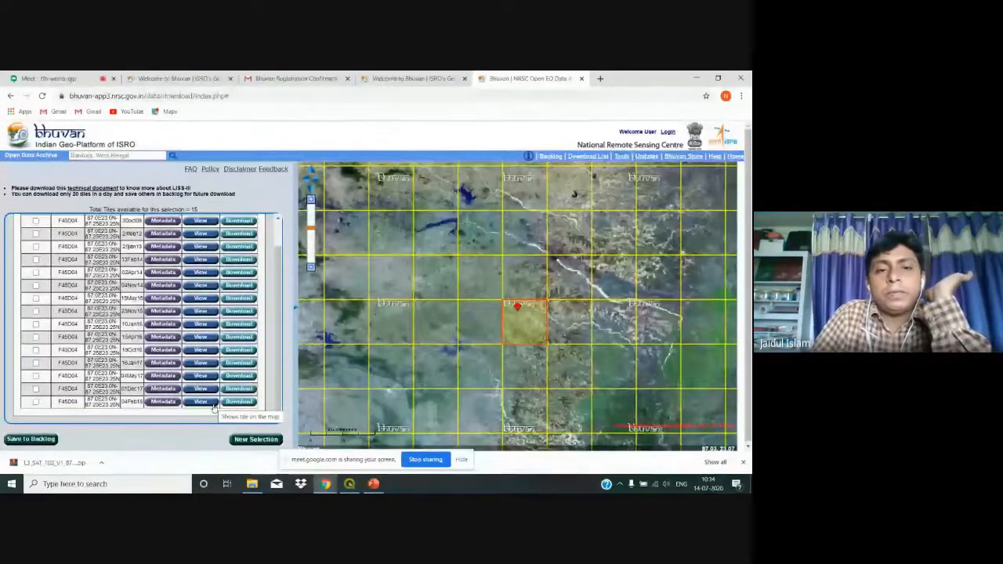
Step: Preview the 04Feb18 scene thumbnail, then attempt its download, which requires login
click(208, 402)
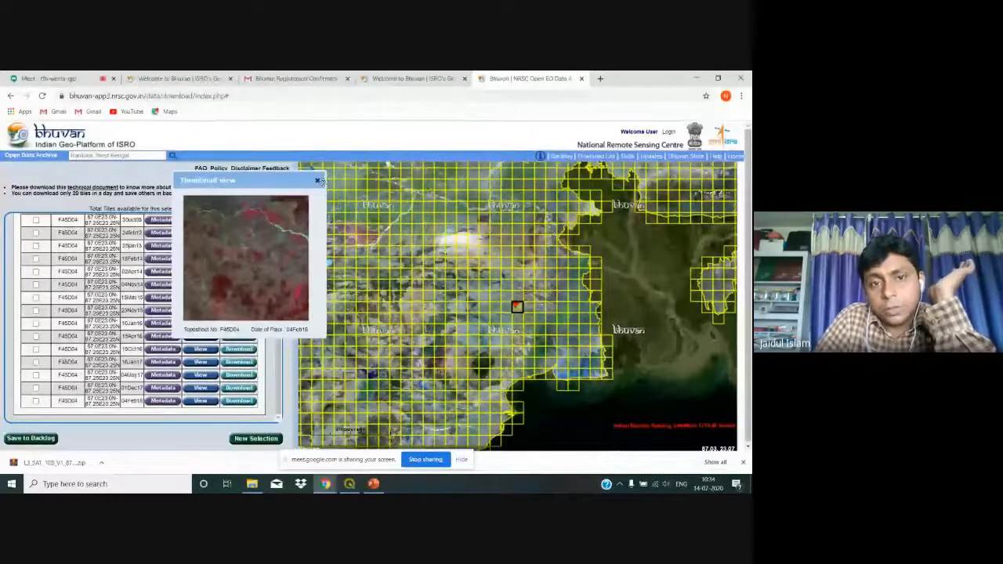
click(318, 181)
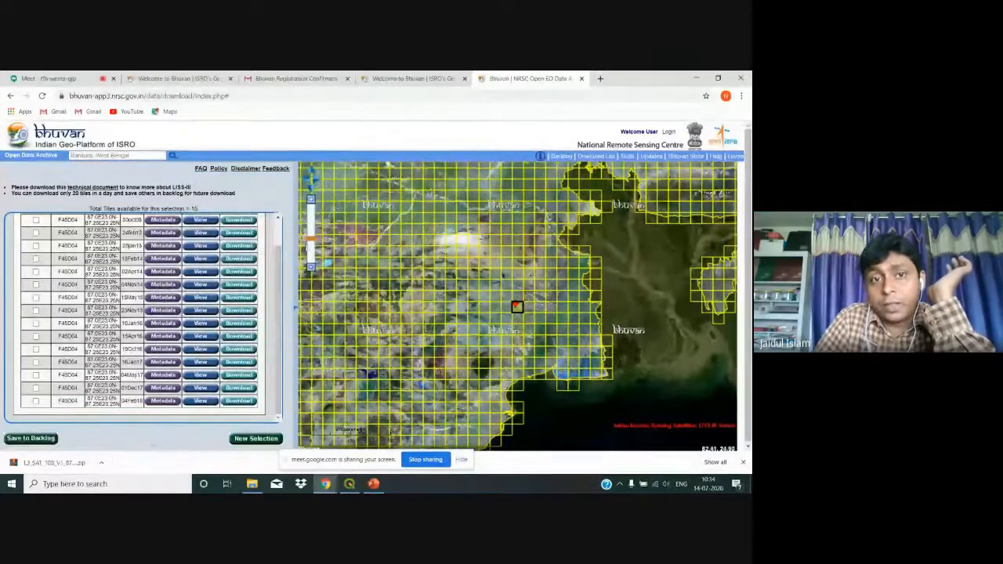
click(251, 403)
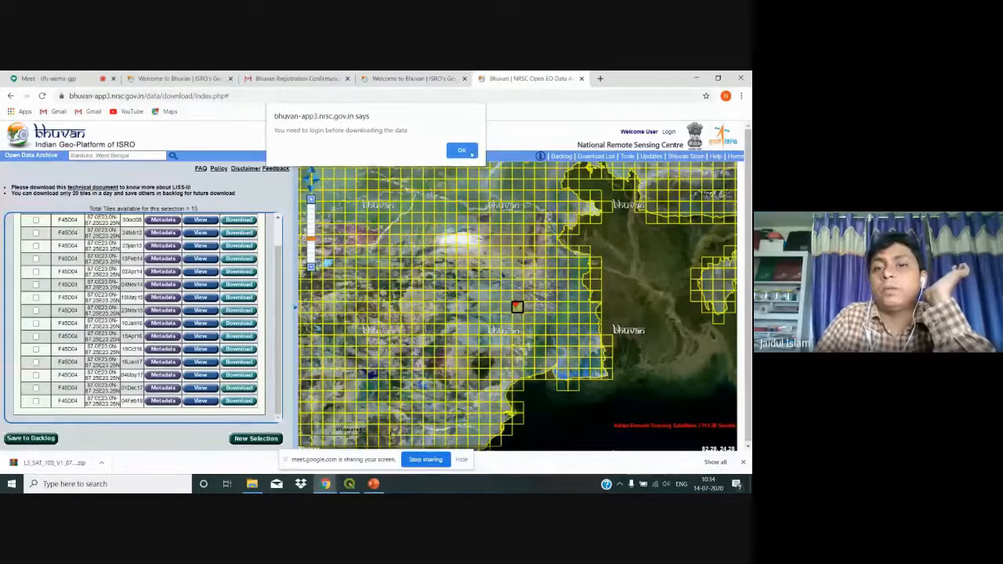
Step: Dismiss the login notice and download the 04Feb18 scene, closing the download popup
click(473, 152)
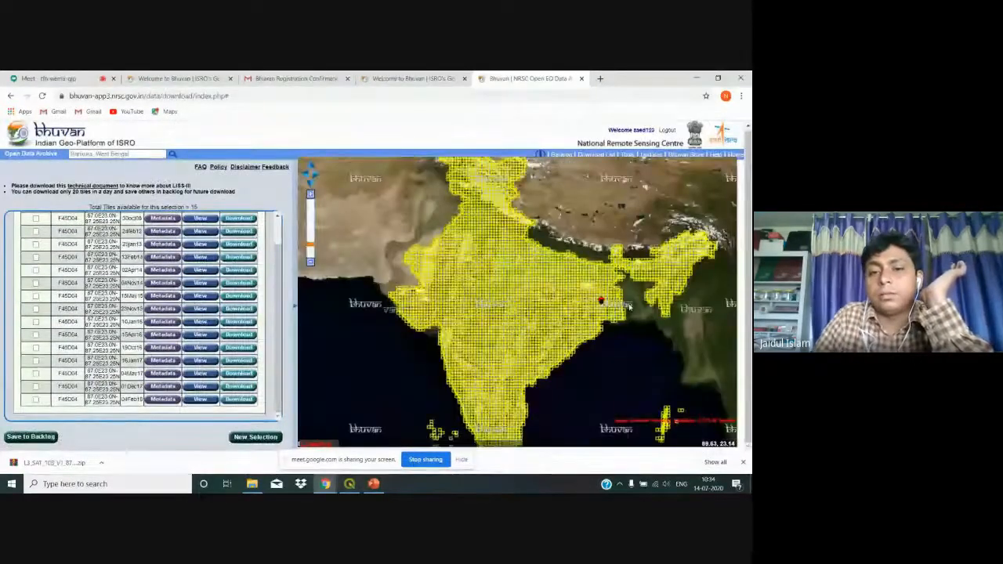
scroll(629, 308, down, 2)
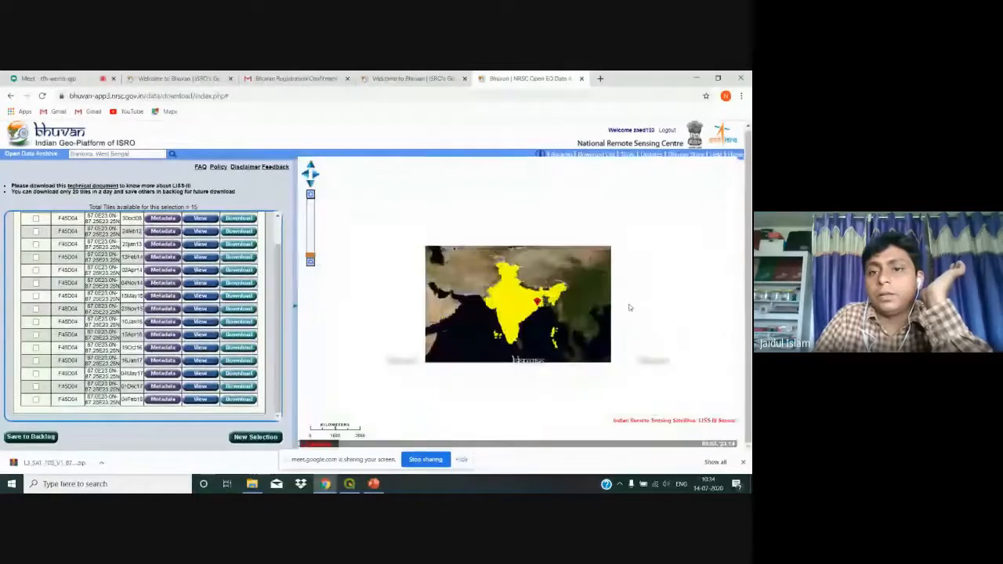
scroll(629, 308, up, 2)
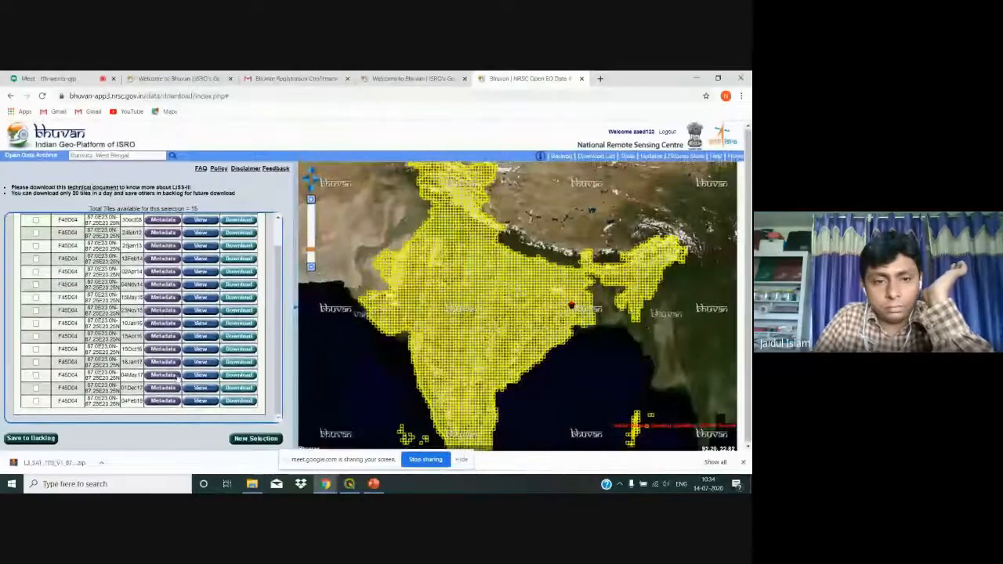
click(239, 401)
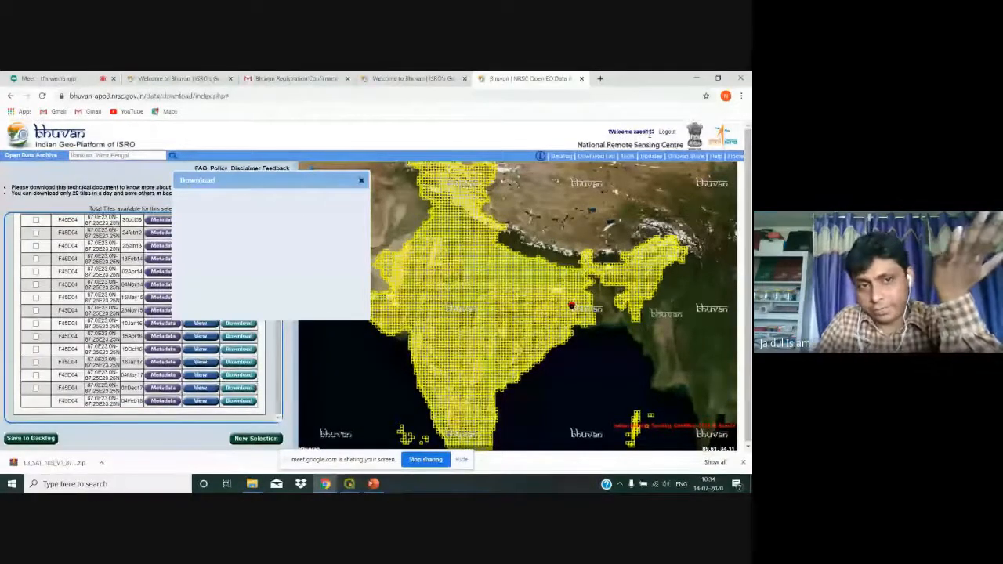
click(361, 181)
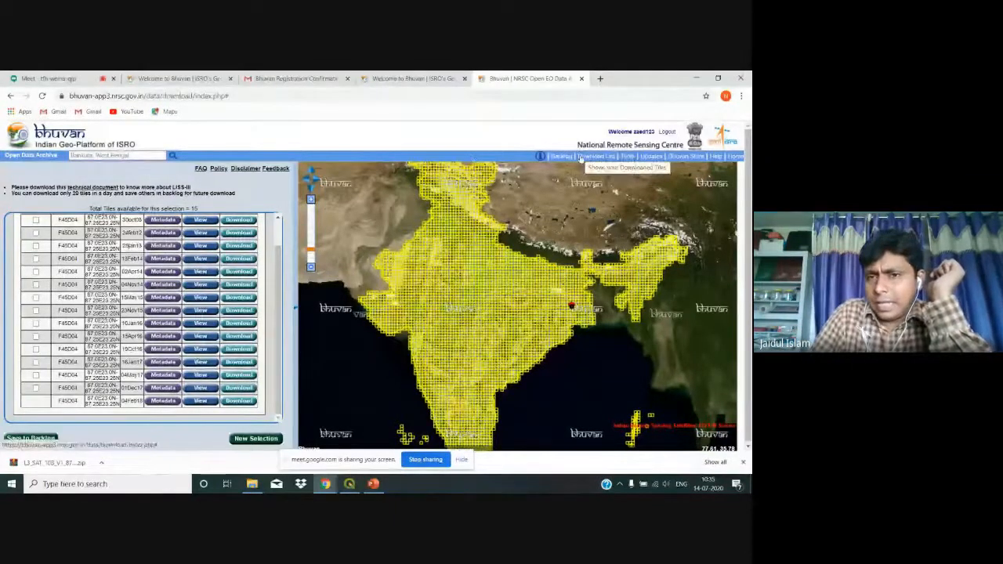
Step: Check the Download List for the two F45D04 04Feb18 tiles, then return to Meet
click(585, 158)
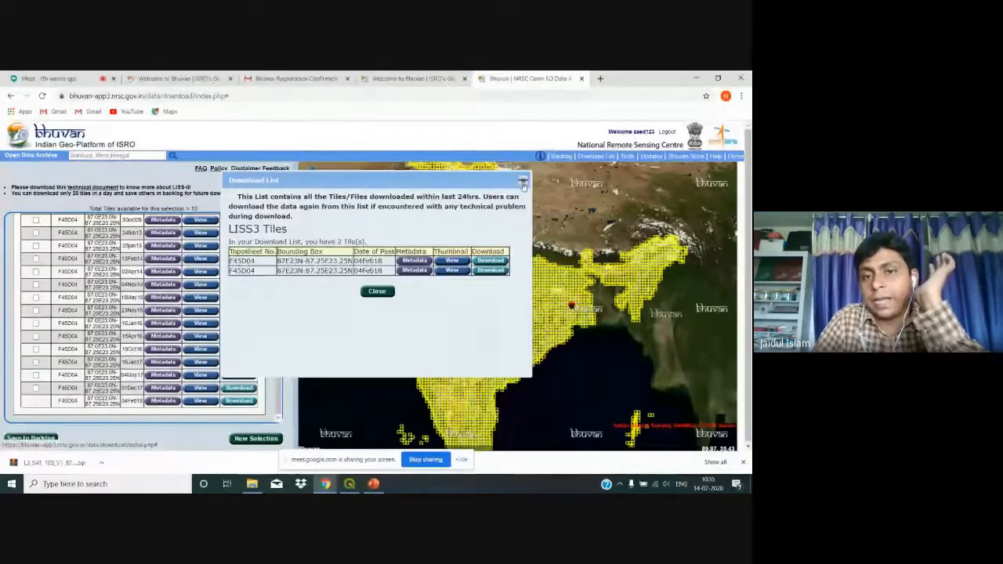
click(524, 183)
click(73, 77)
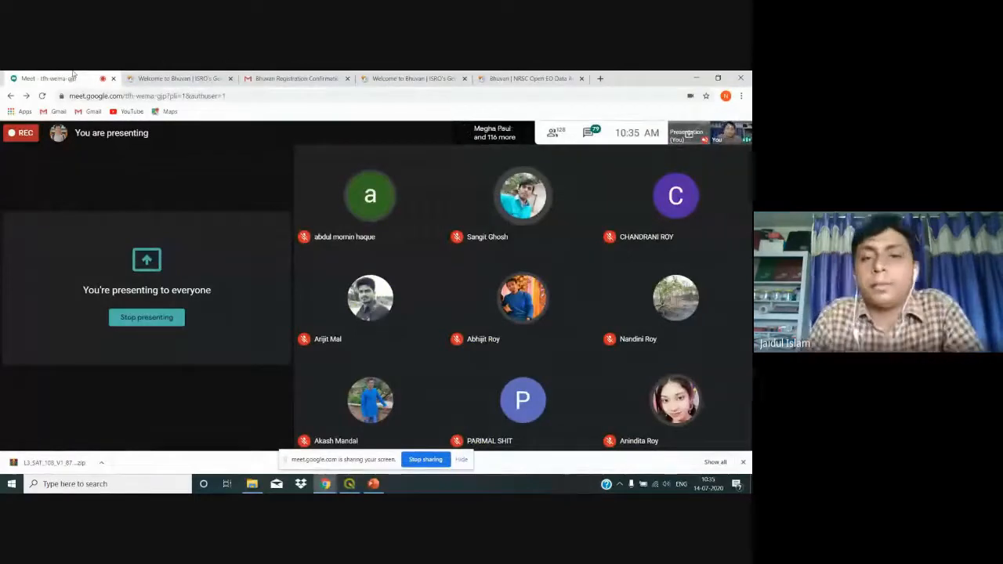
Step: Close the 'Bhuvan | NRSC Open EO Data Archive' tab, leaving the Bhuvan home page
click(492, 77)
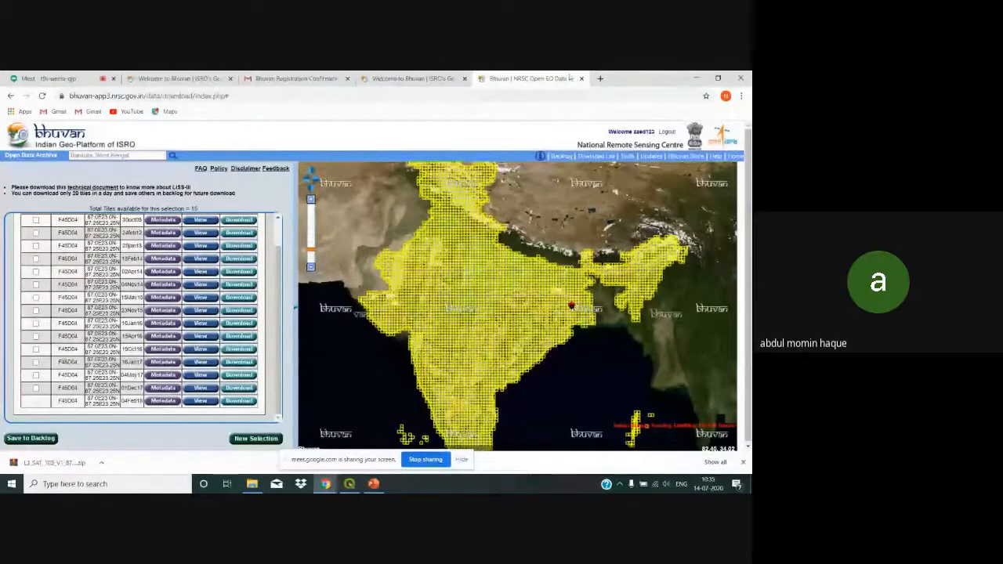
click(581, 80)
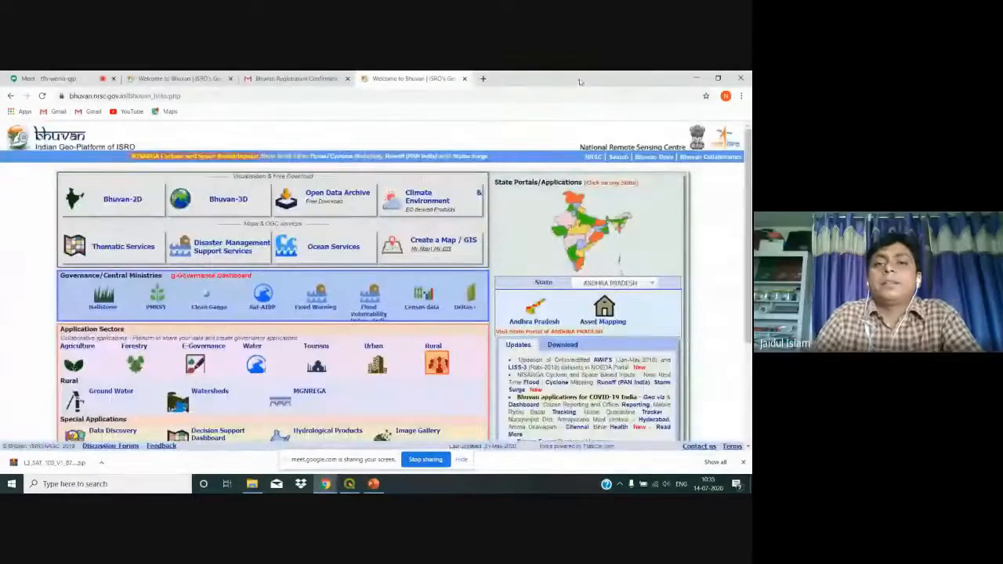
Step: Close the 'Welcome to Bhuvan' tab, start a blank tab, and show the 'First Step' PowerPoint slide
click(463, 78)
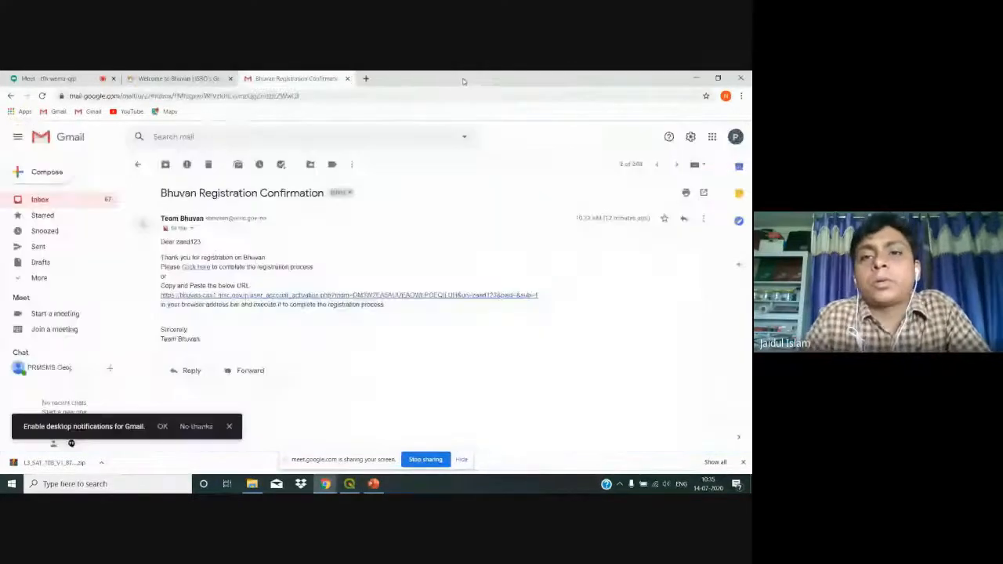
click(365, 79)
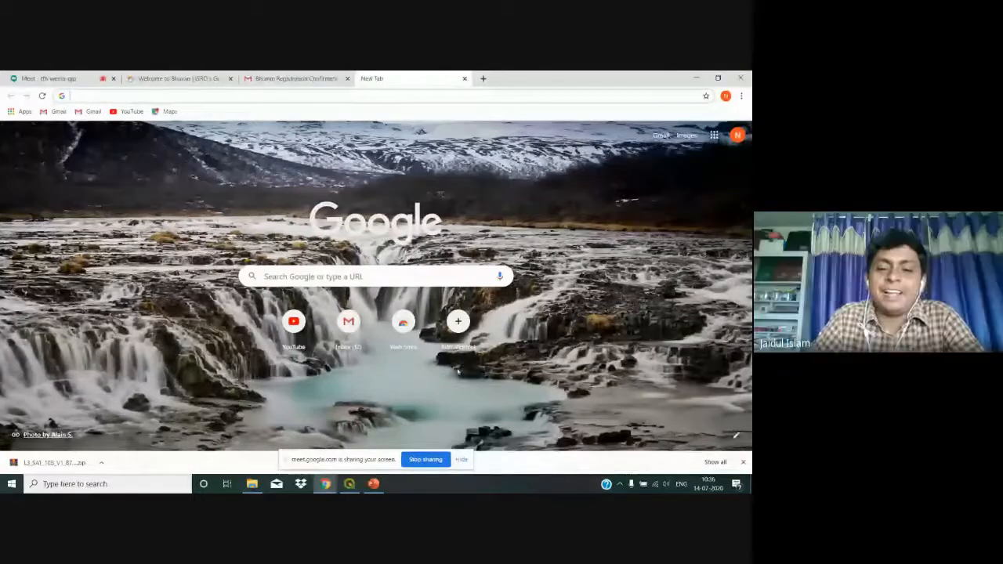
click(373, 483)
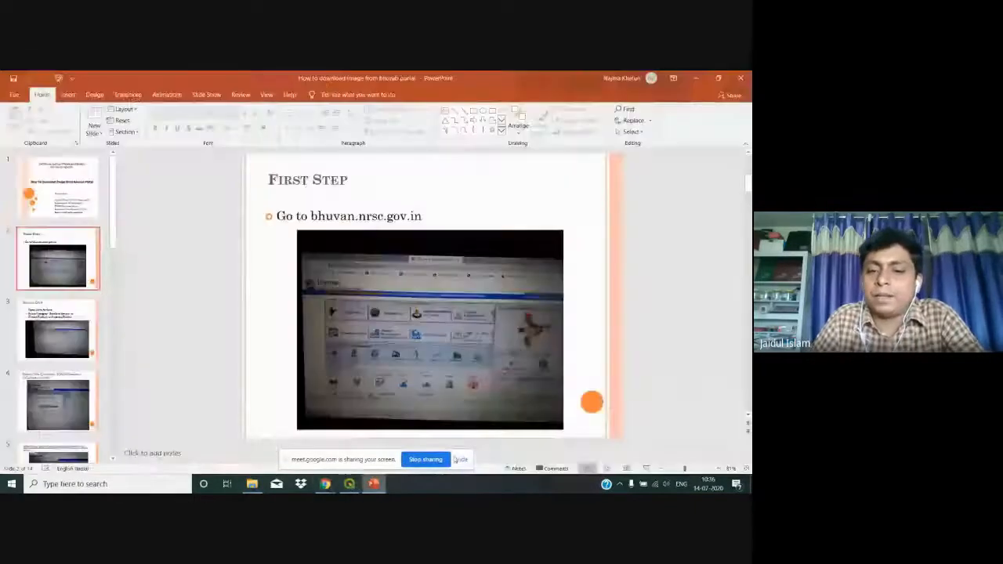
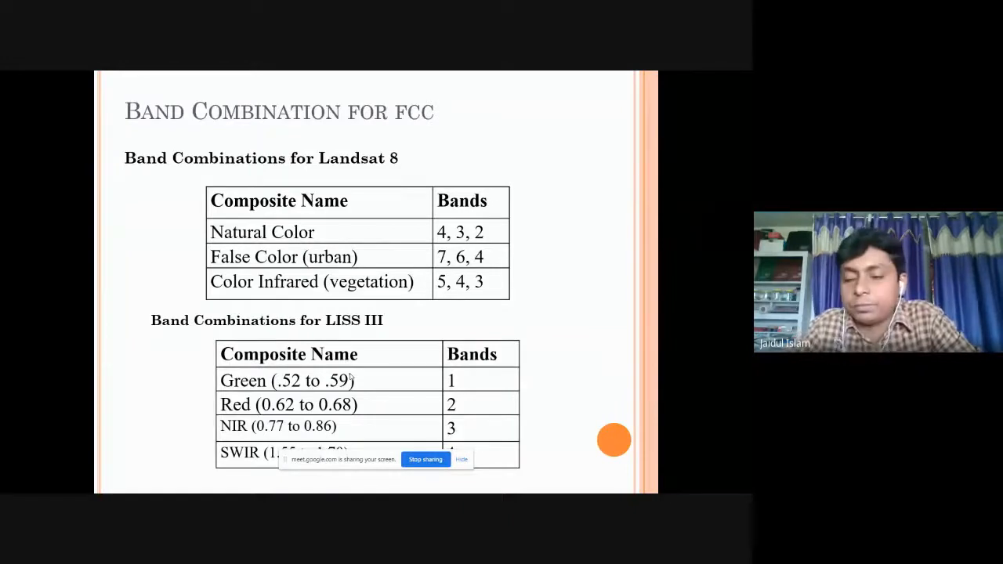
Step: Advance to the 'Step 1' slide on adding LISS III bands and exit the slideshow
key(Right)
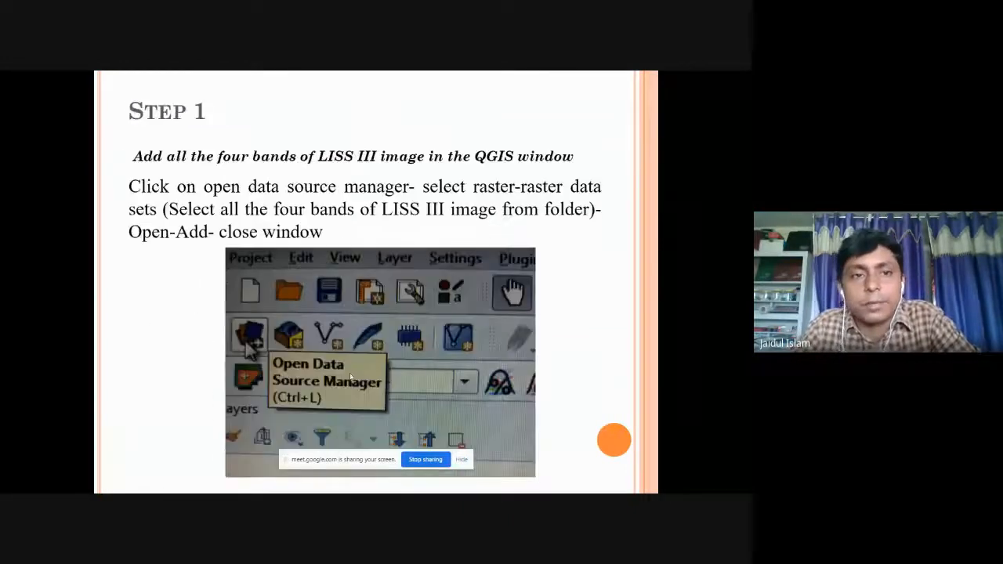
key(Escape)
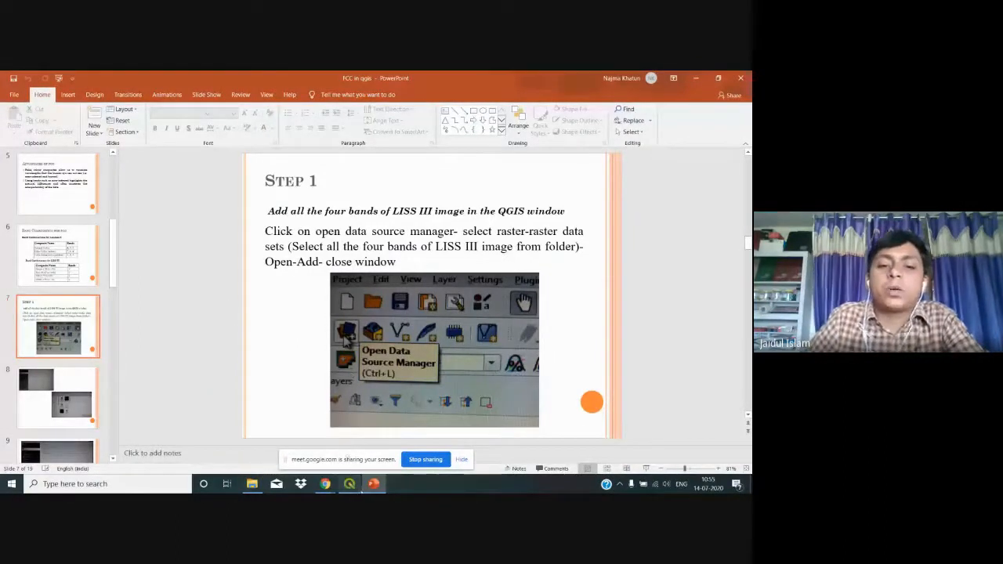
Step: Switch to QGIS and dismiss the QGIS 3.12 changelog and events cancellation news items
click(349, 483)
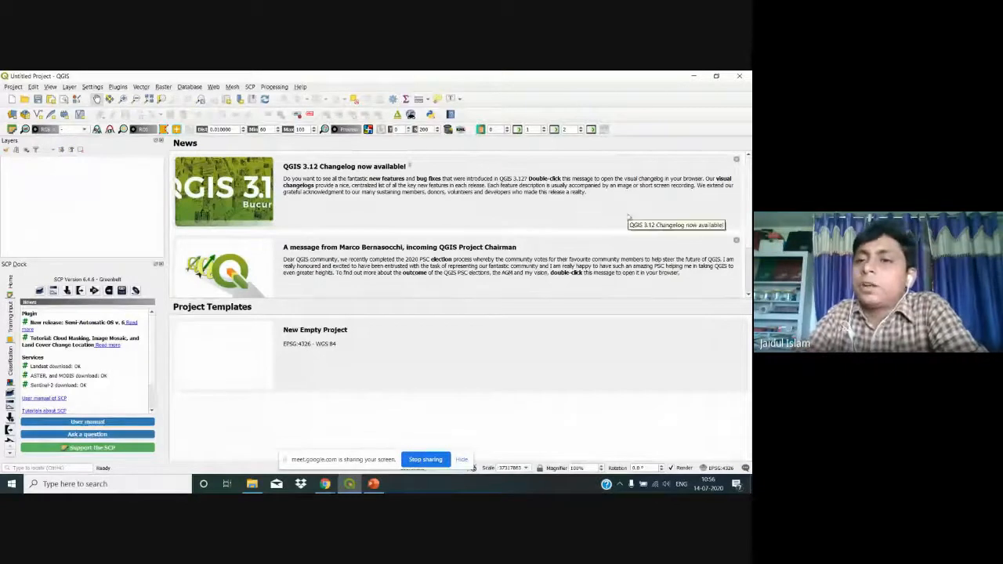
click(737, 159)
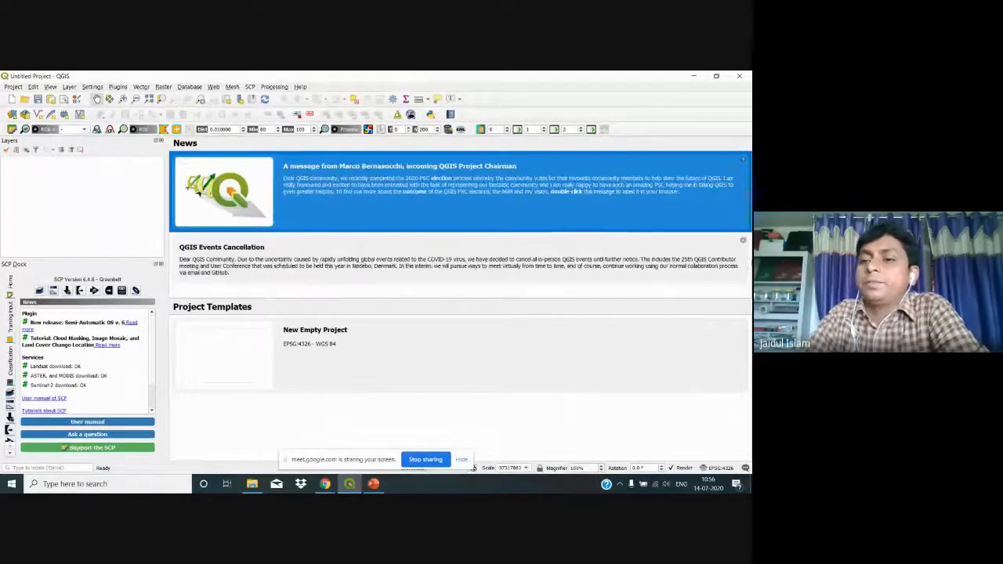
click(743, 240)
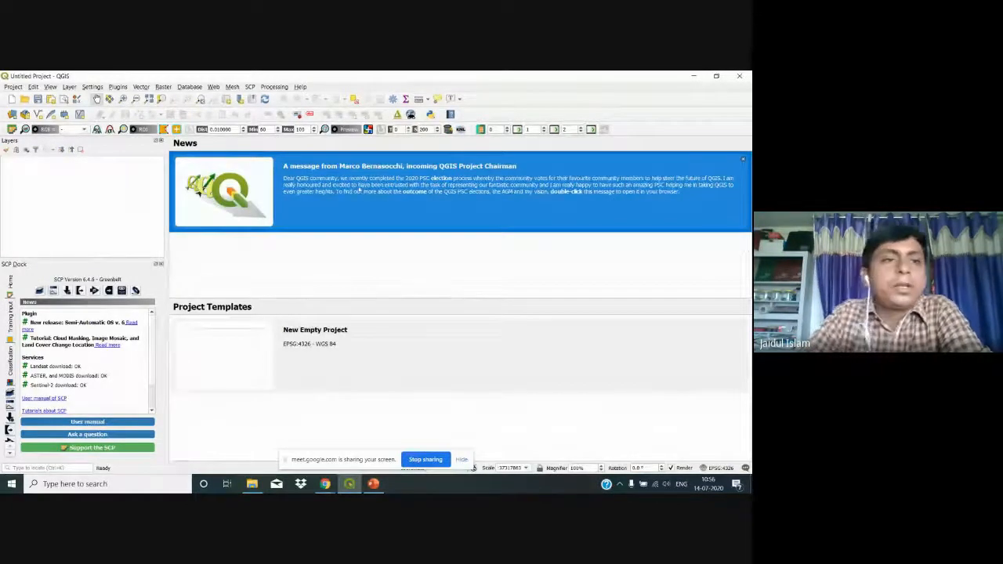
Step: Browse for rasters in Desktop\DAY 5 of Workshop on QGIS\DATA\l3h44g0704jan18
click(13, 115)
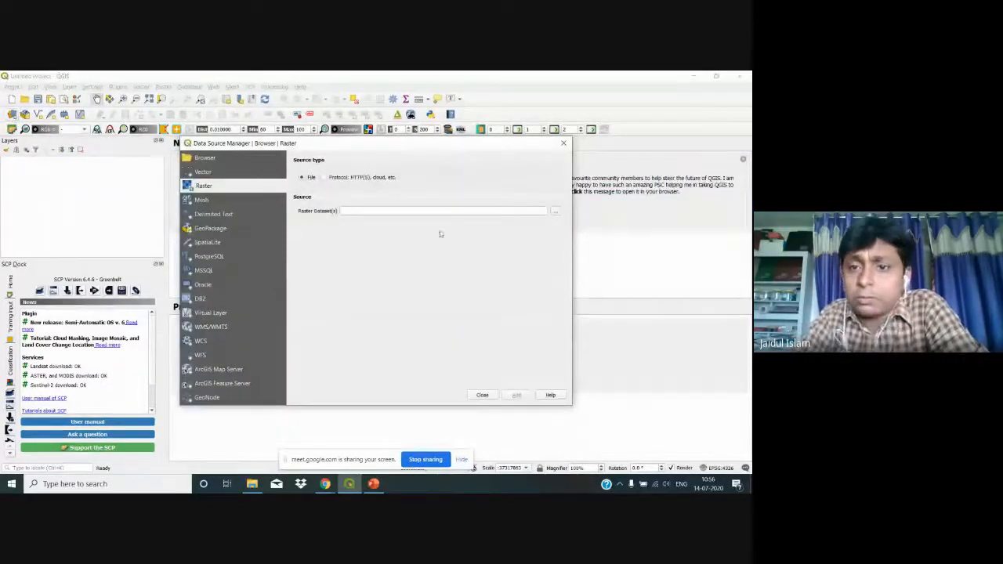
click(556, 213)
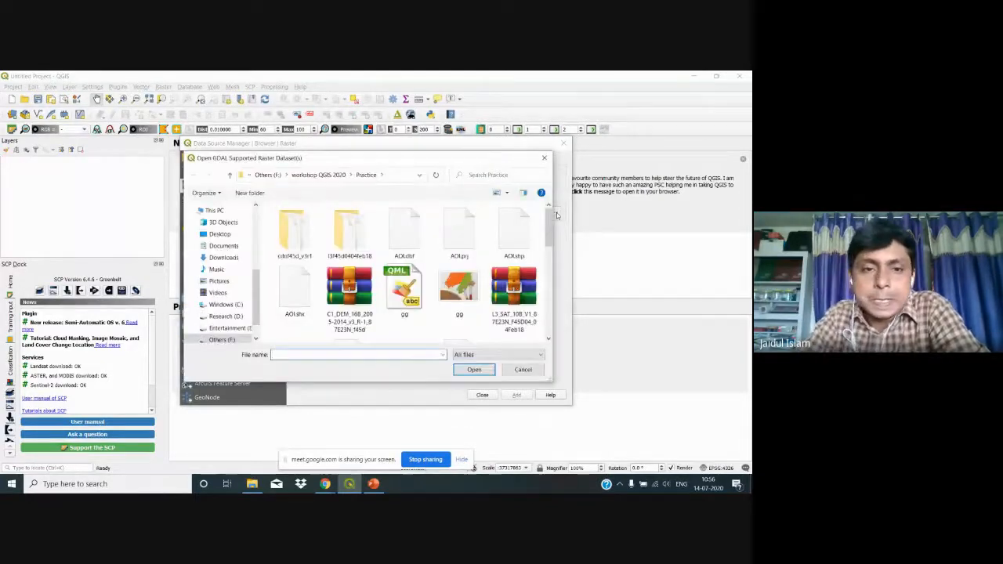
click(219, 233)
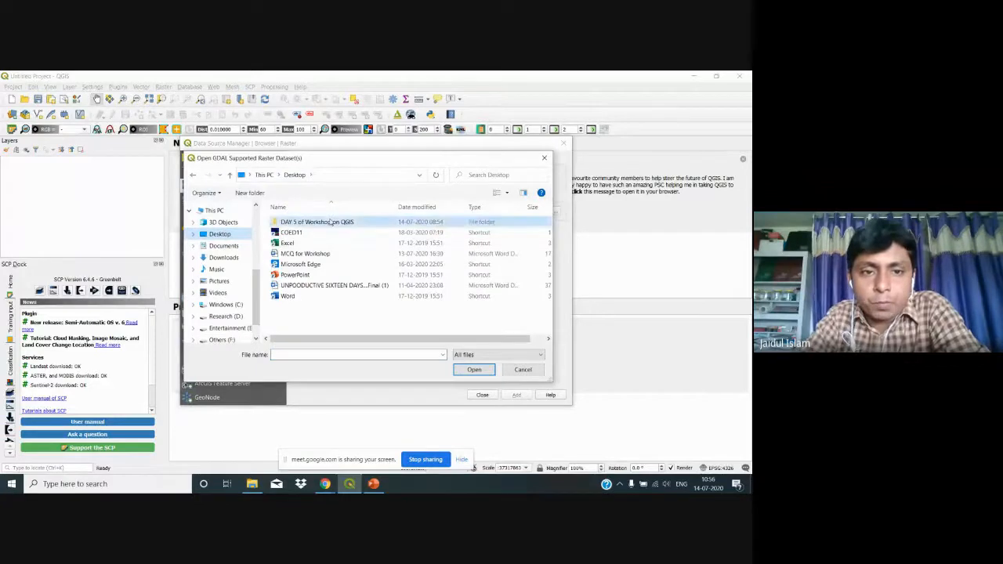
double_click(327, 222)
double_click(328, 223)
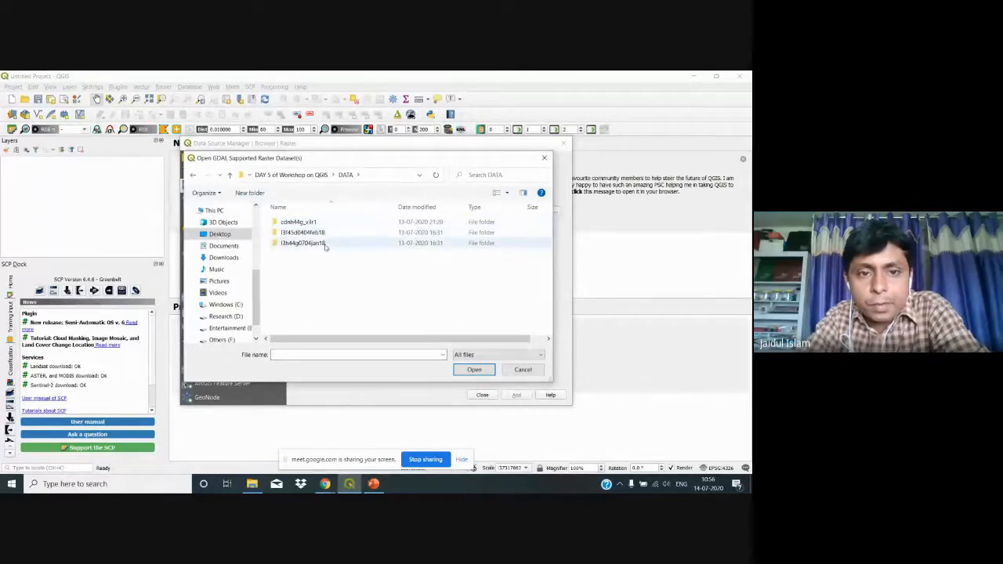
double_click(325, 242)
Step: Select BAND2, BAND3 and BAND4 and add them to the map as layers
click(350, 239)
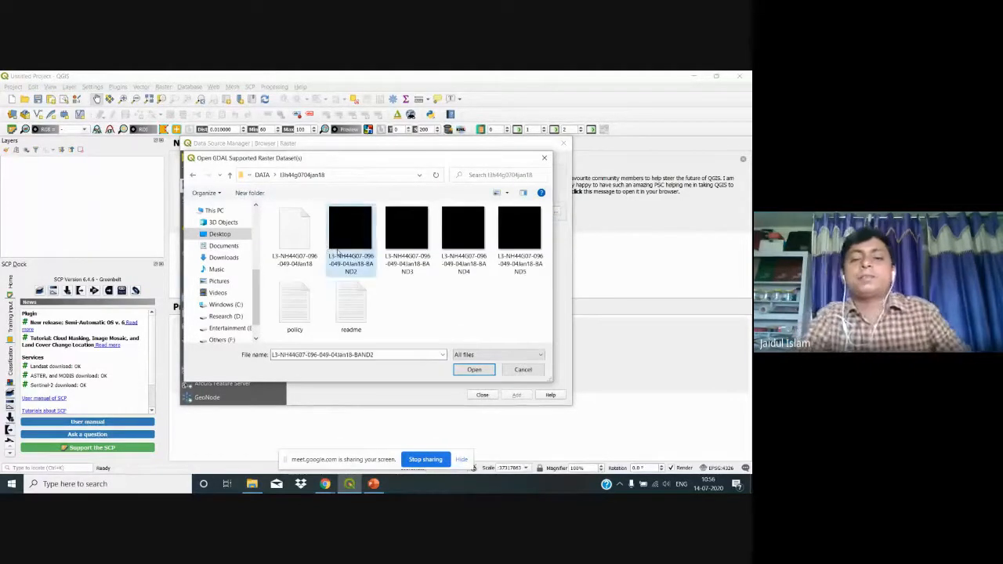
ctrl+click(404, 253)
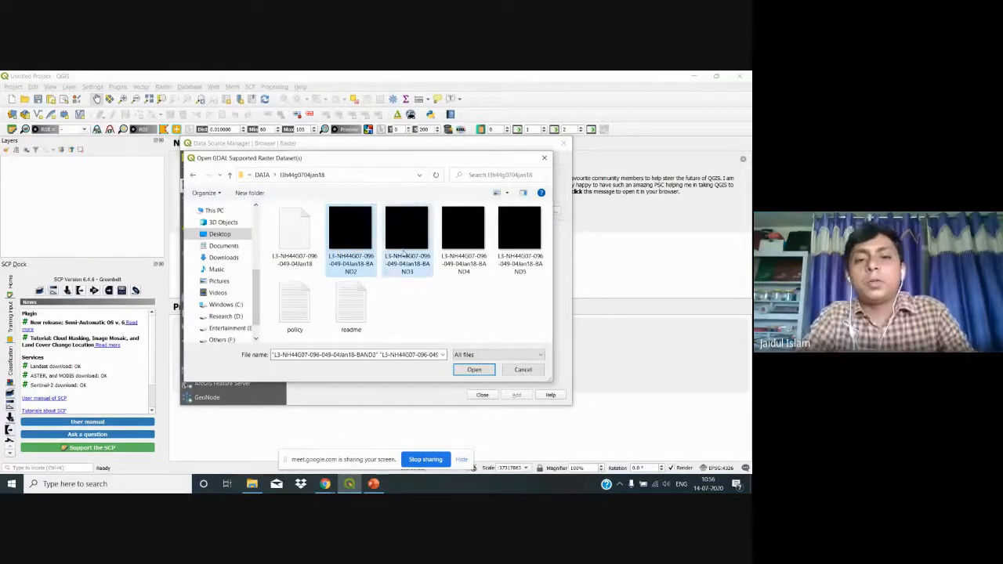
ctrl+click(454, 258)
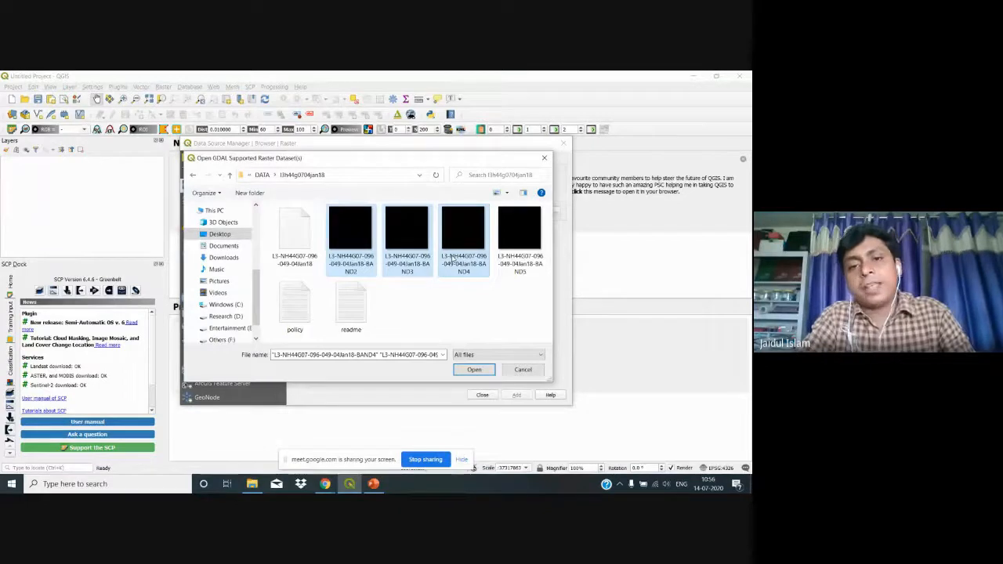
click(472, 369)
click(509, 397)
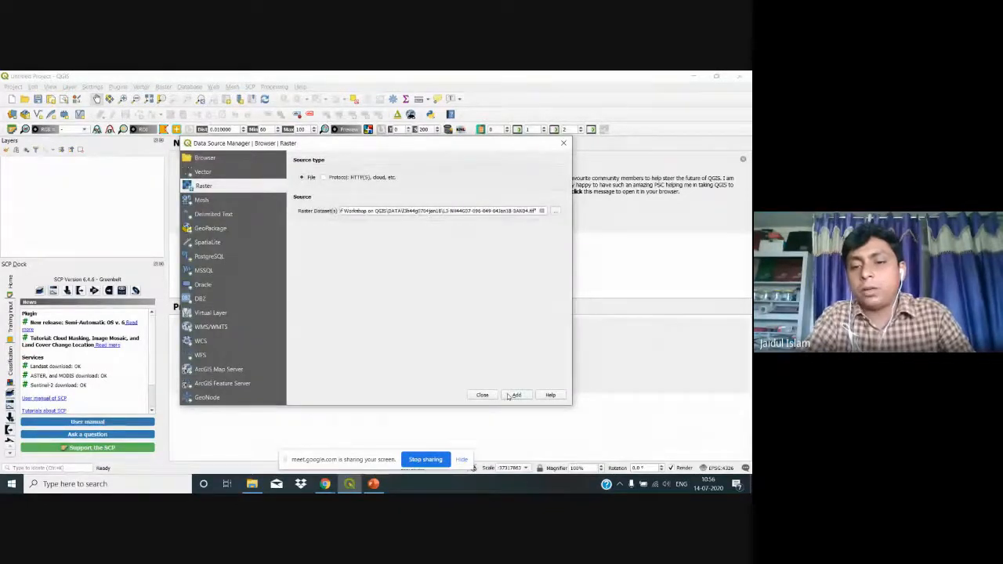
click(483, 395)
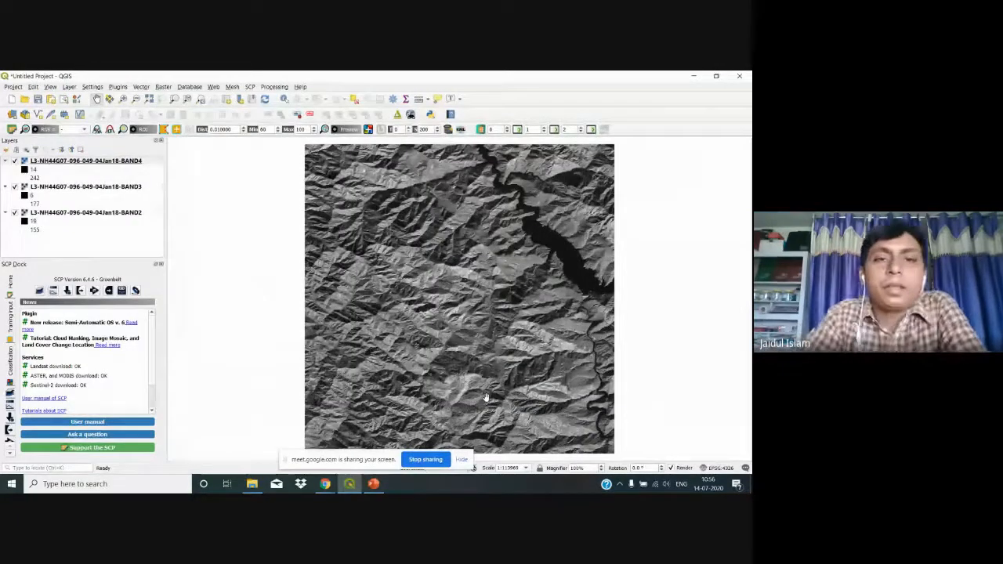
Step: Search the plugin manager for 'semi' to confirm Semi-Automatic Classification is installed
click(248, 87)
click(248, 87)
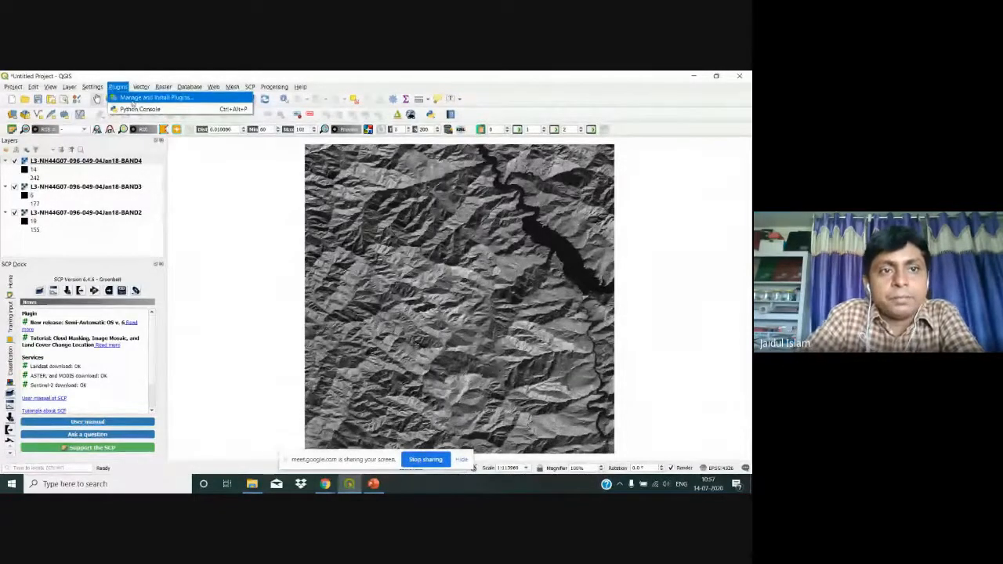
click(133, 98)
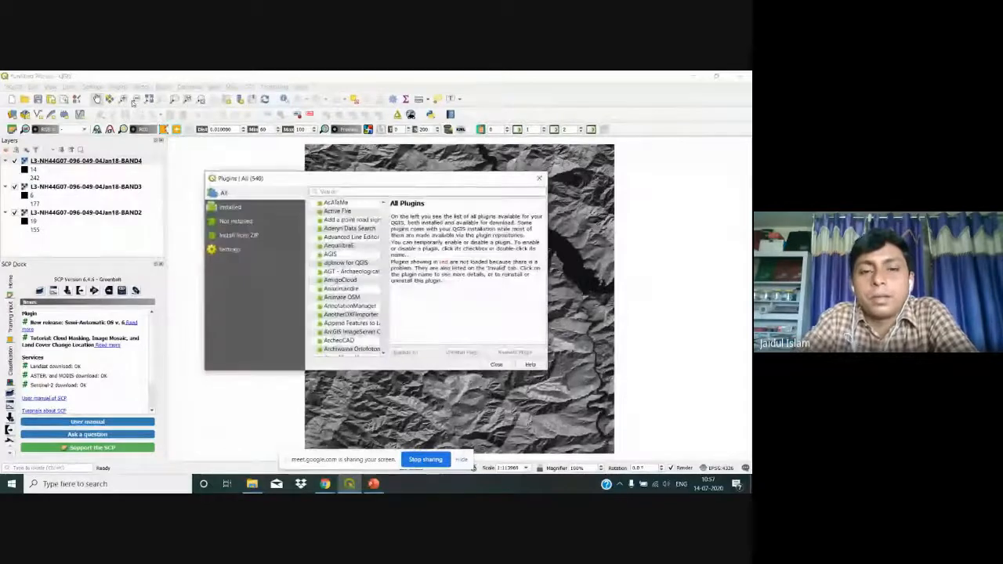
text(semi)
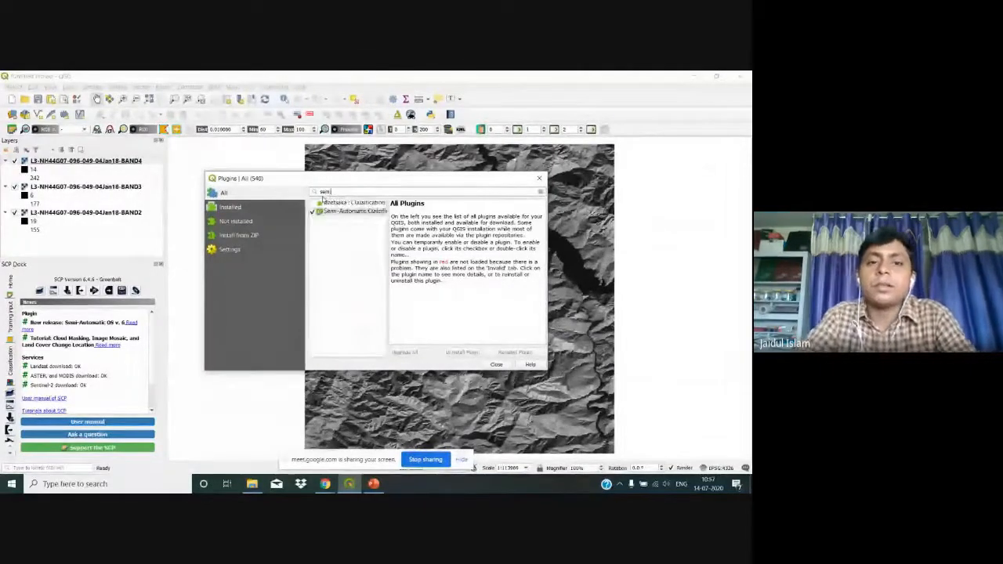
click(354, 213)
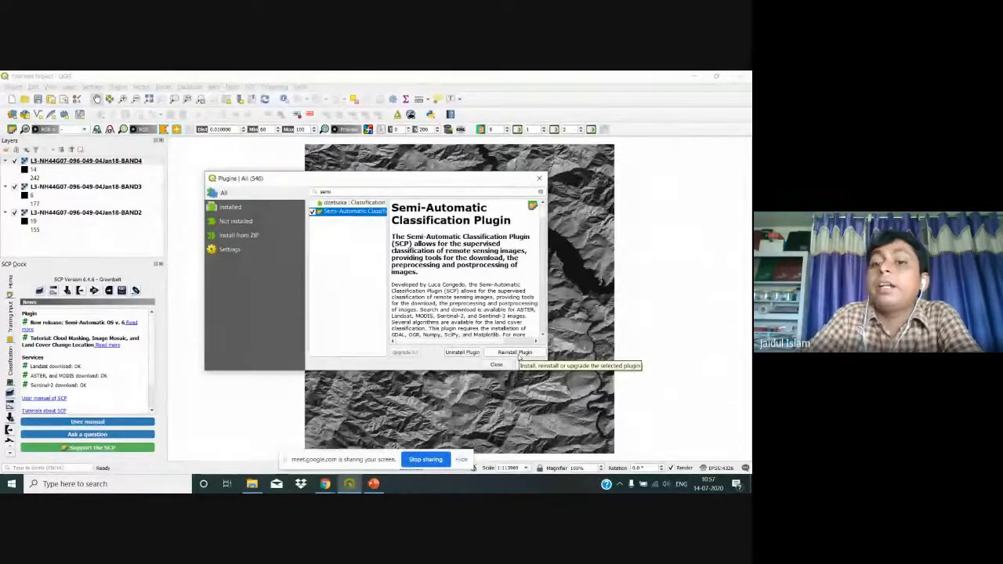
click(496, 365)
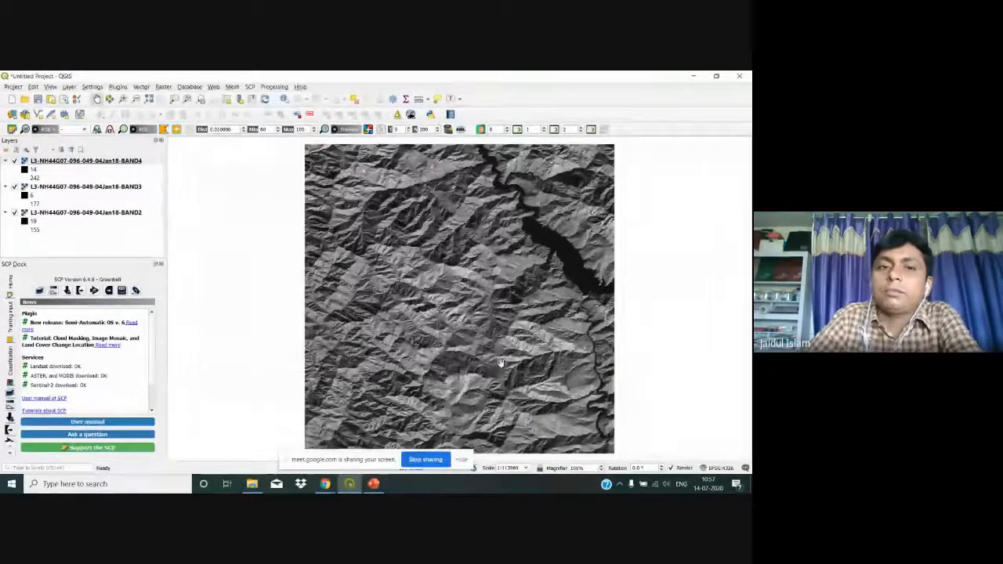
Step: Add the BAND2, BAND3 and BAND4 rasters to SCP Band set 1
click(250, 87)
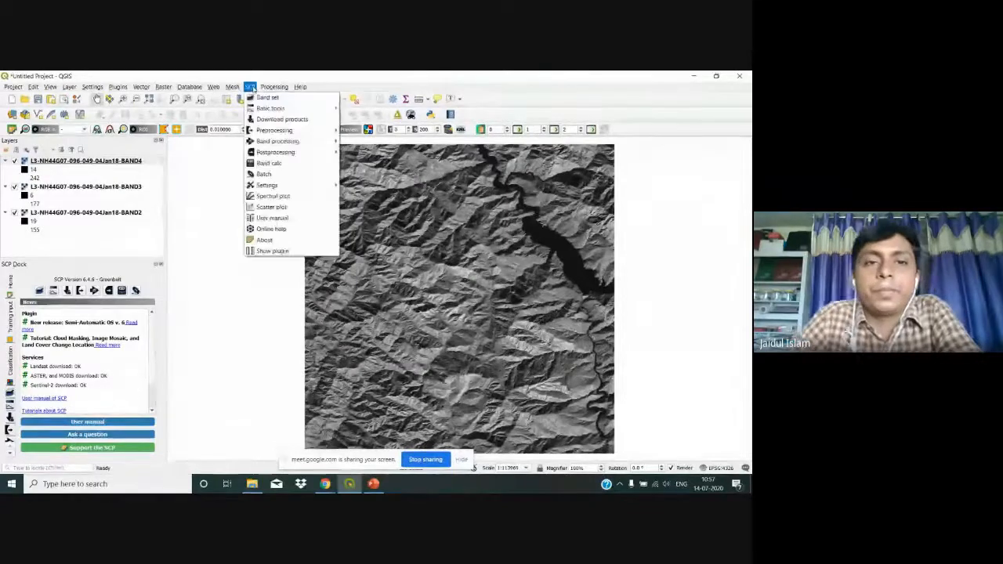
click(260, 99)
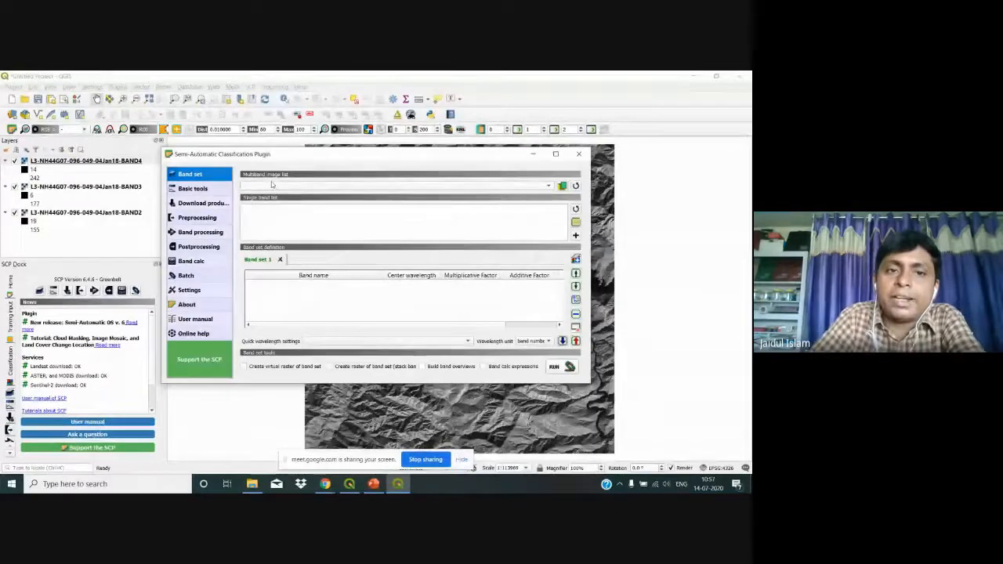
click(562, 186)
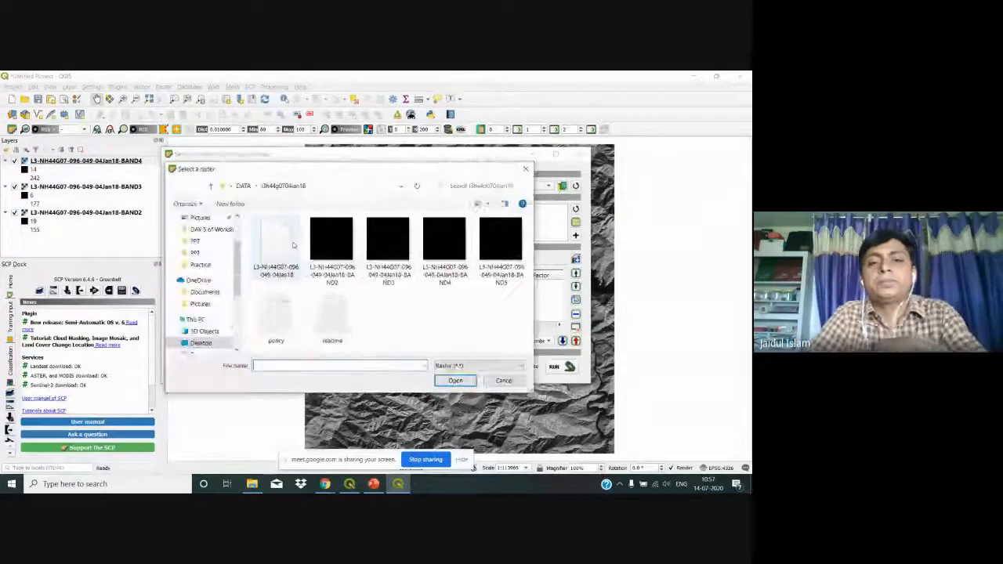
click(331, 243)
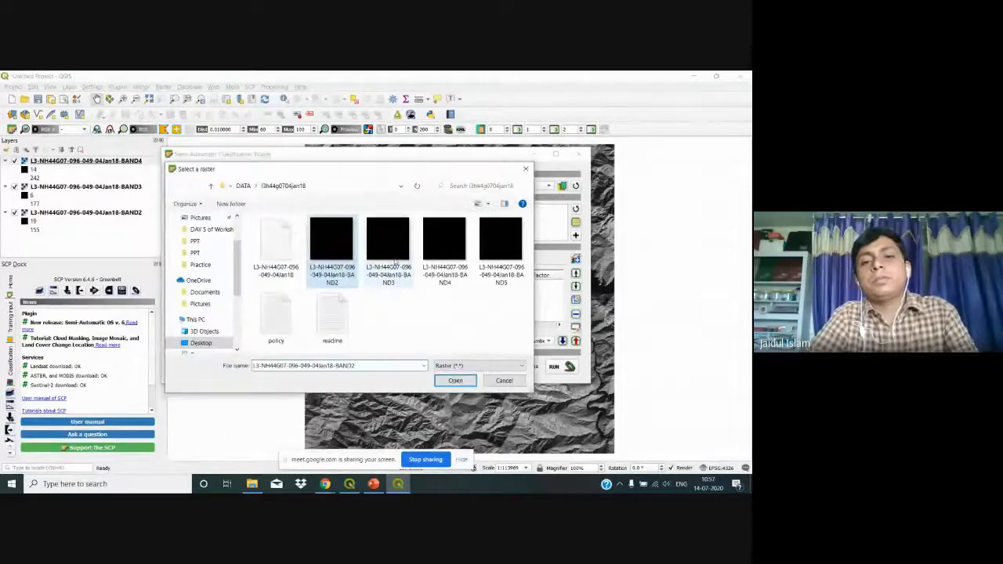
shift+click(443, 250)
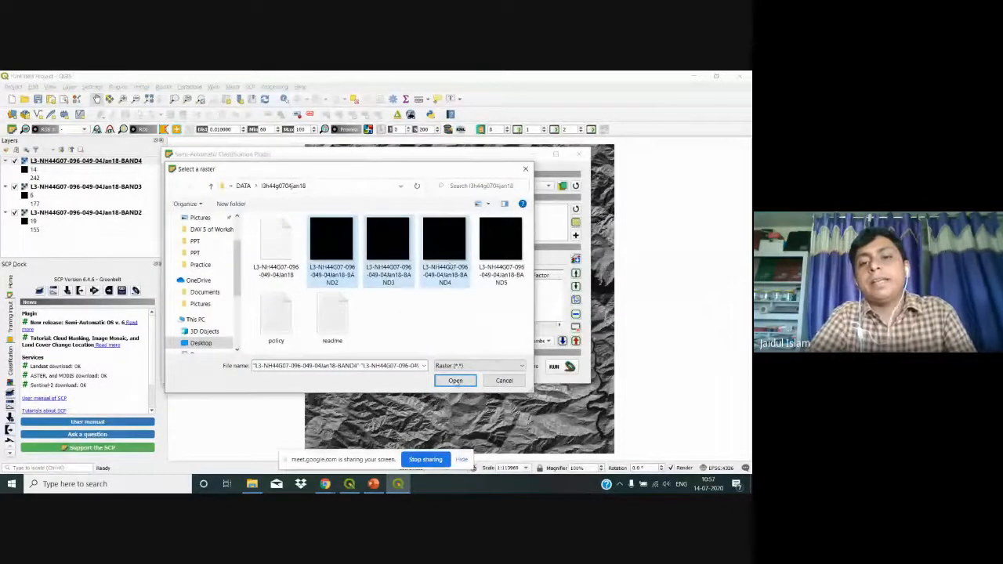
click(455, 380)
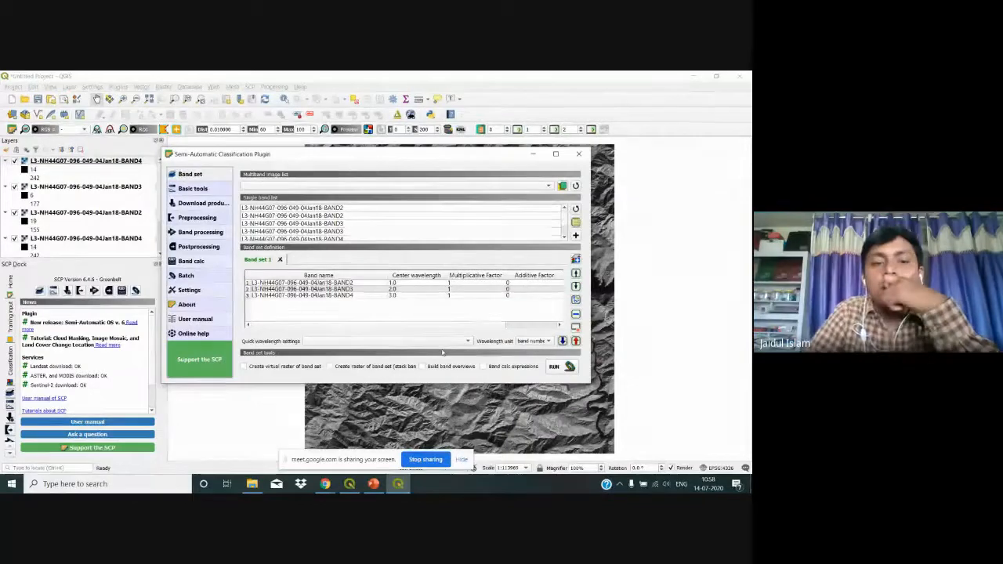
click(466, 342)
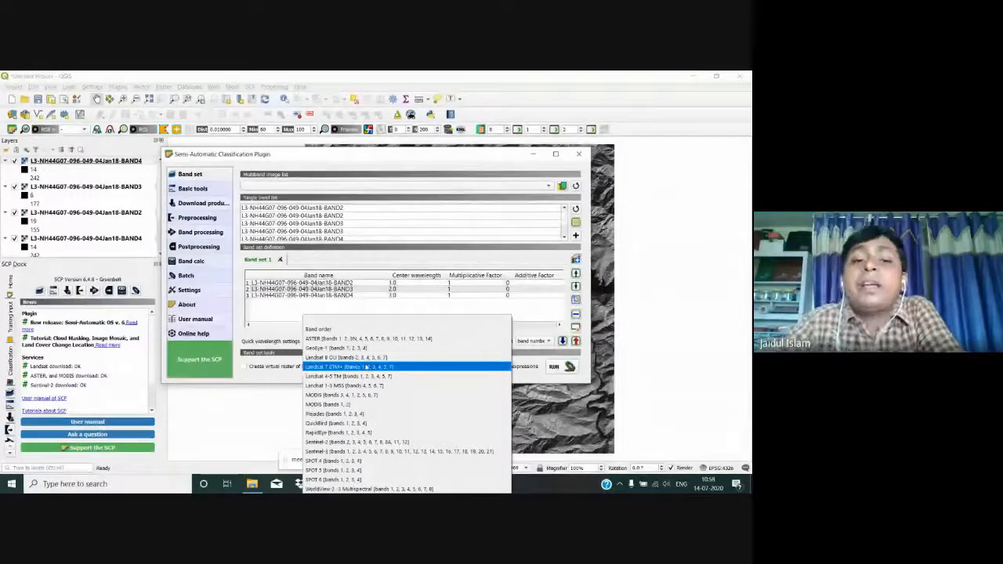
click(335, 329)
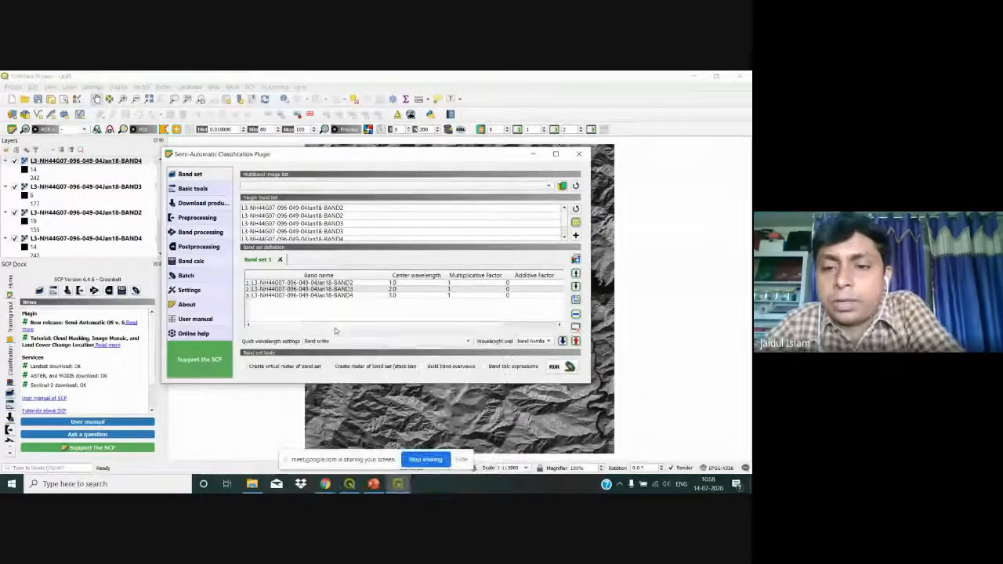
click(244, 367)
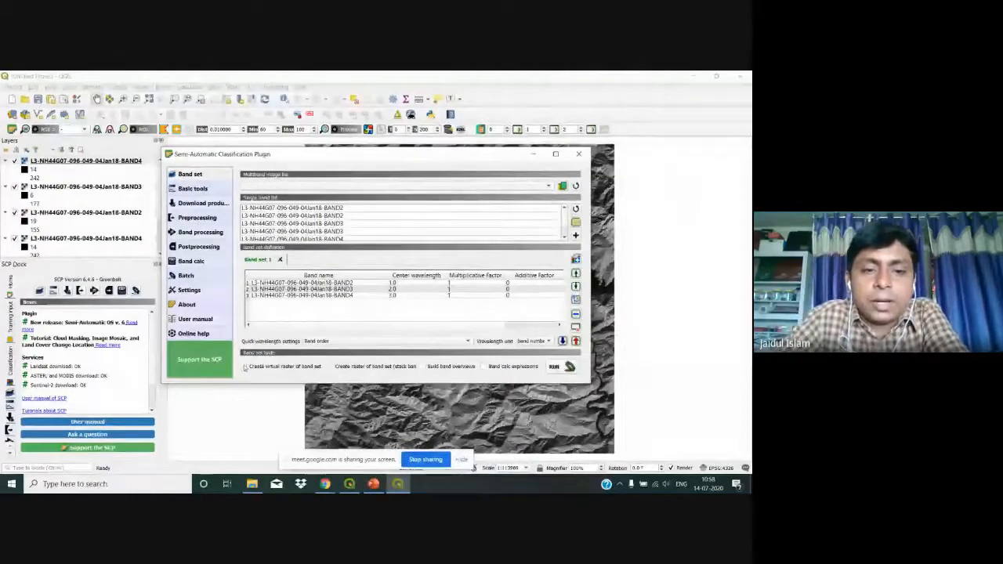
click(330, 367)
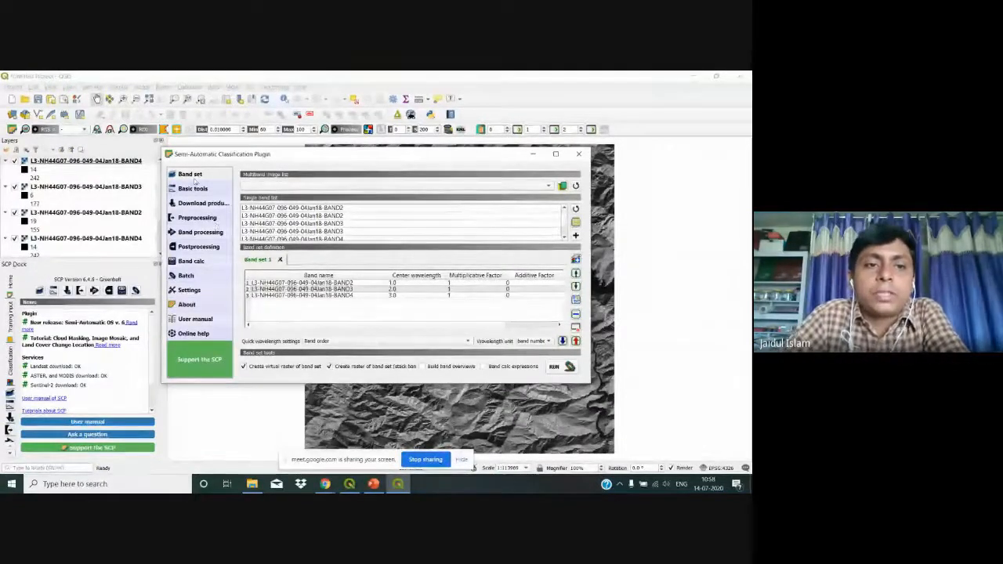
click(193, 188)
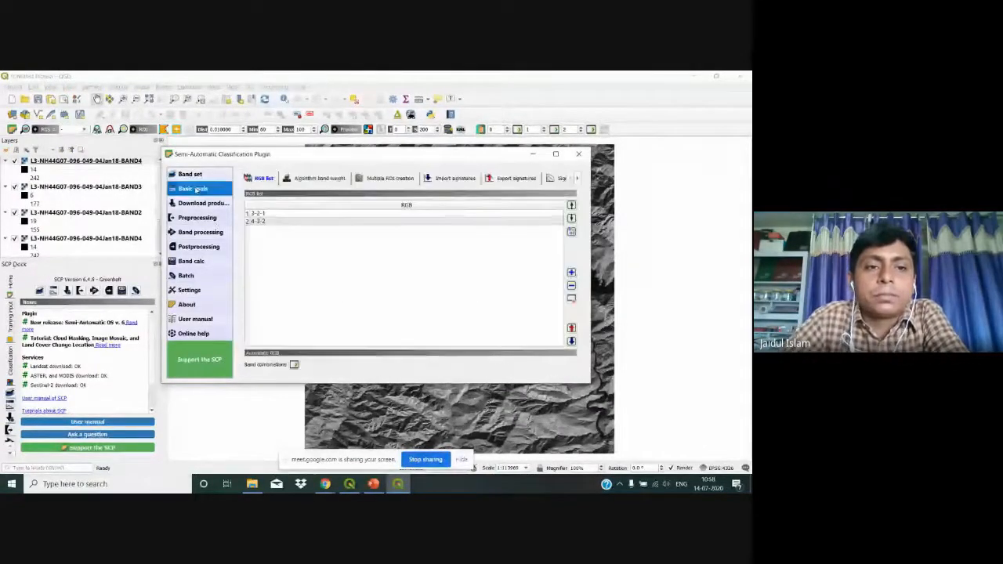
click(273, 214)
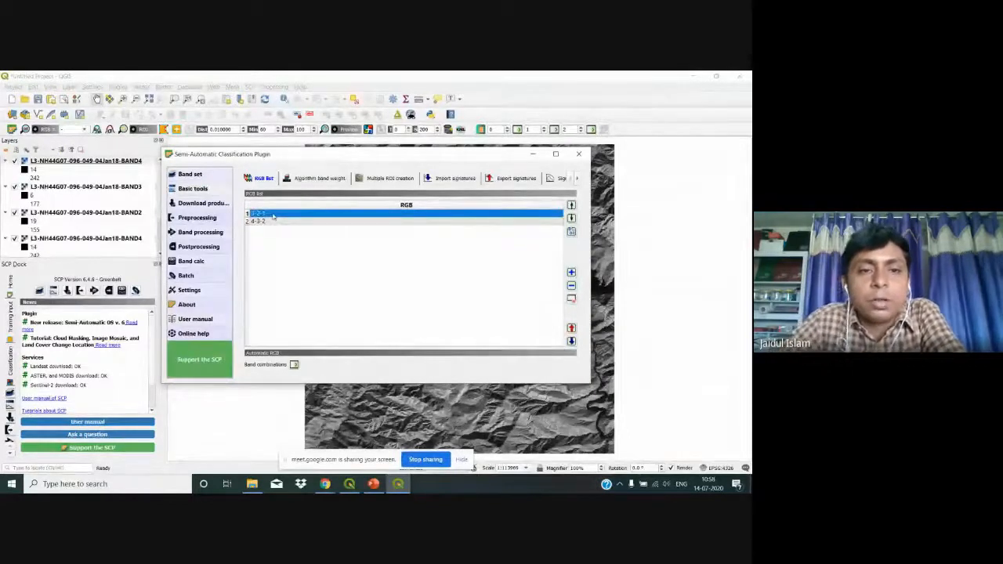
shift+click(271, 222)
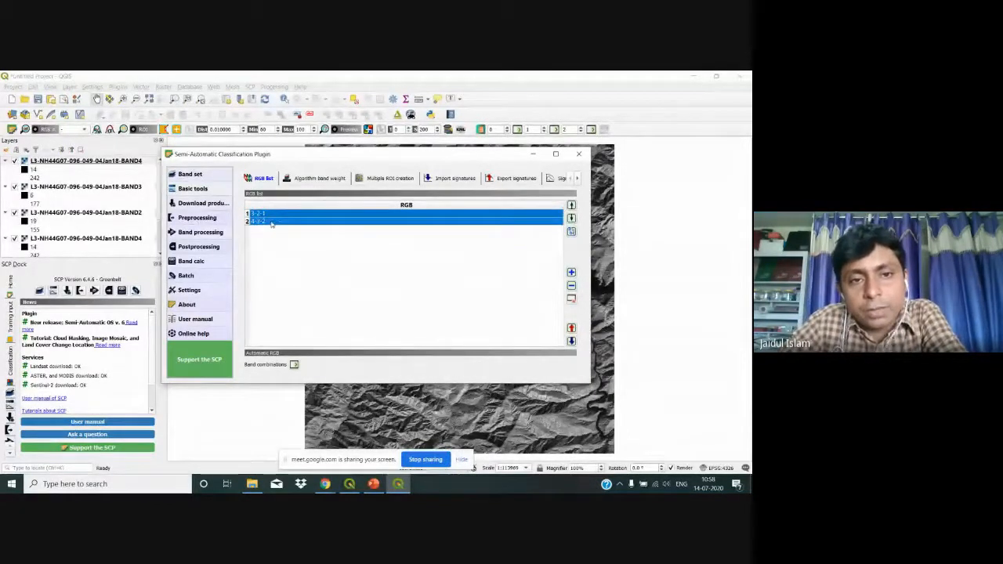
drag(272, 221, 272, 216)
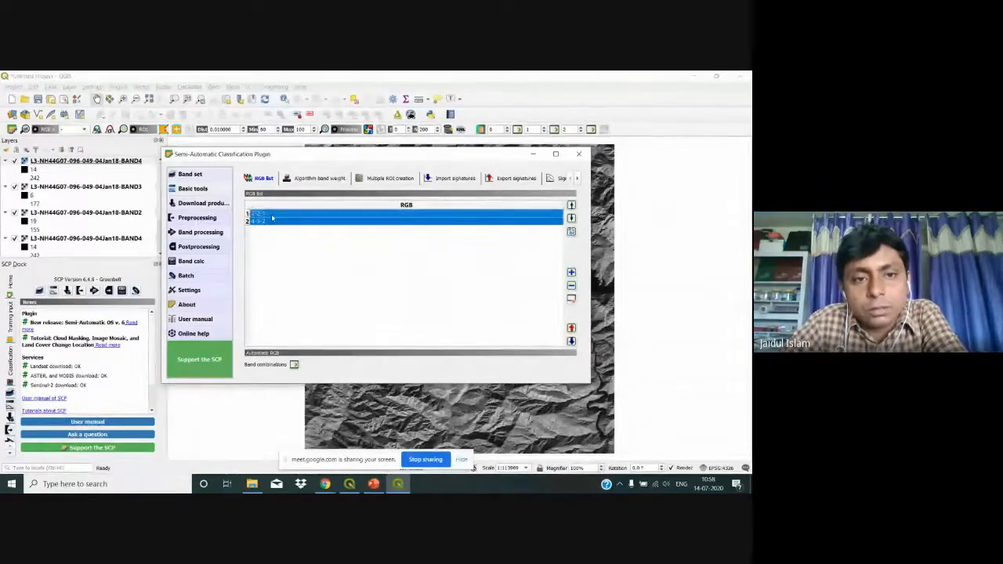
click(271, 215)
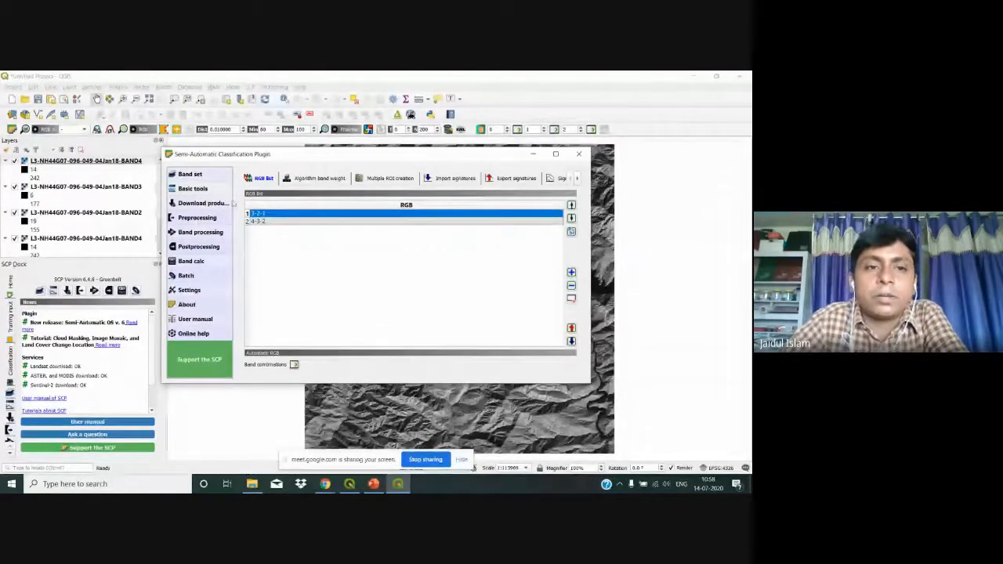
click(192, 174)
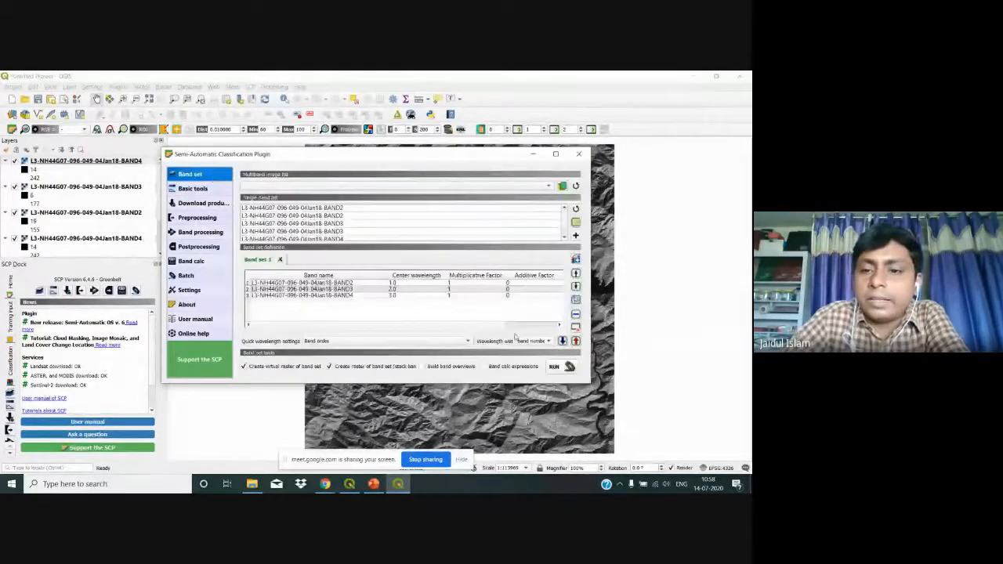
Step: Run the band set stacking and create a new 'Practice' folder under DAY 5 of Workshop on QGIS
click(553, 366)
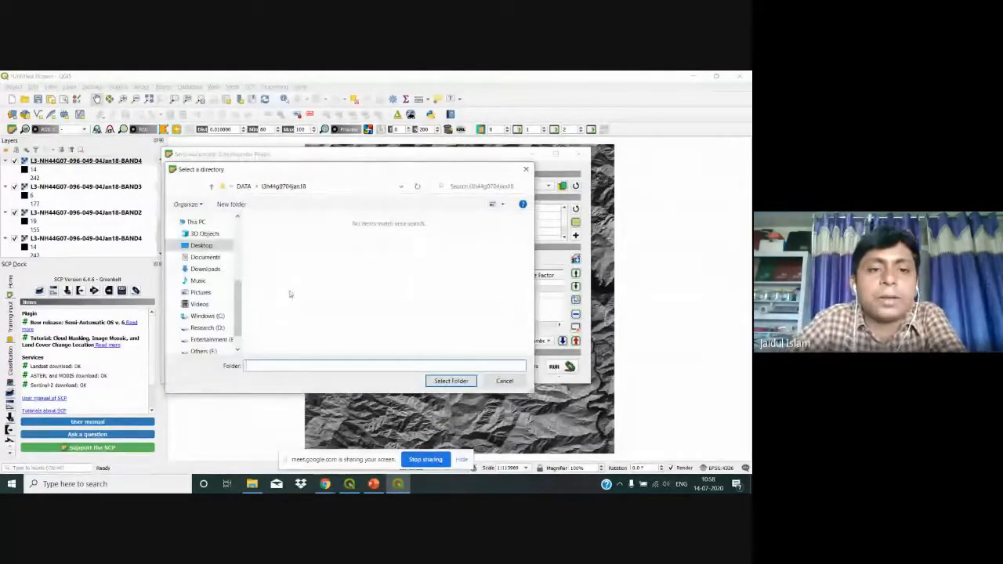
click(221, 247)
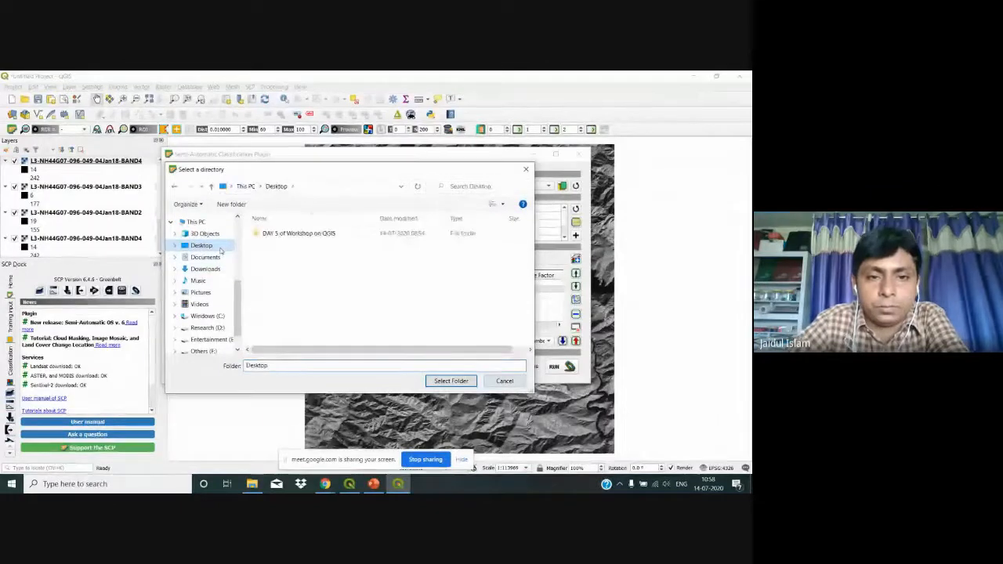
click(297, 234)
double_click(297, 235)
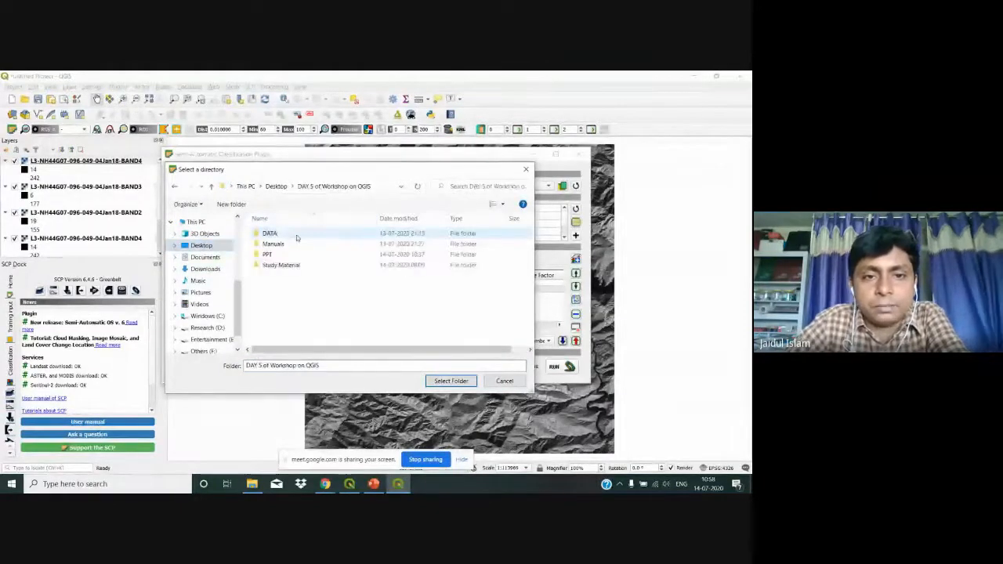
click(224, 205)
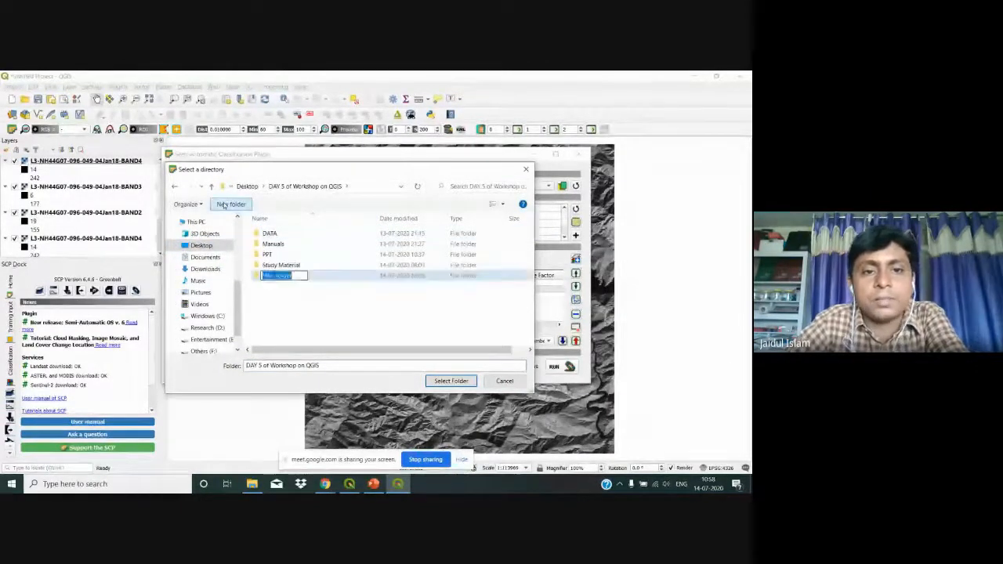
text(Prac)
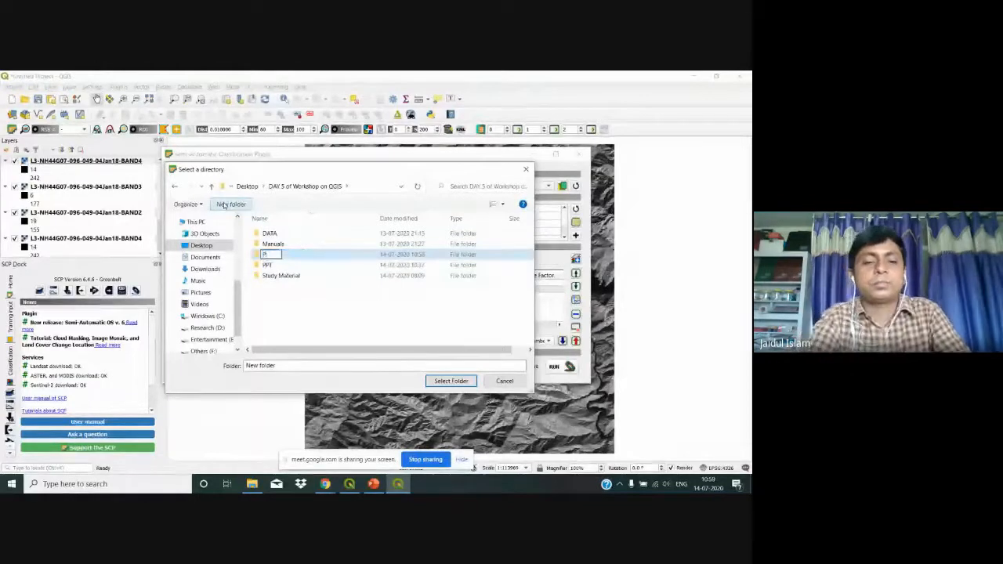
text(t)
key(BackSpace)
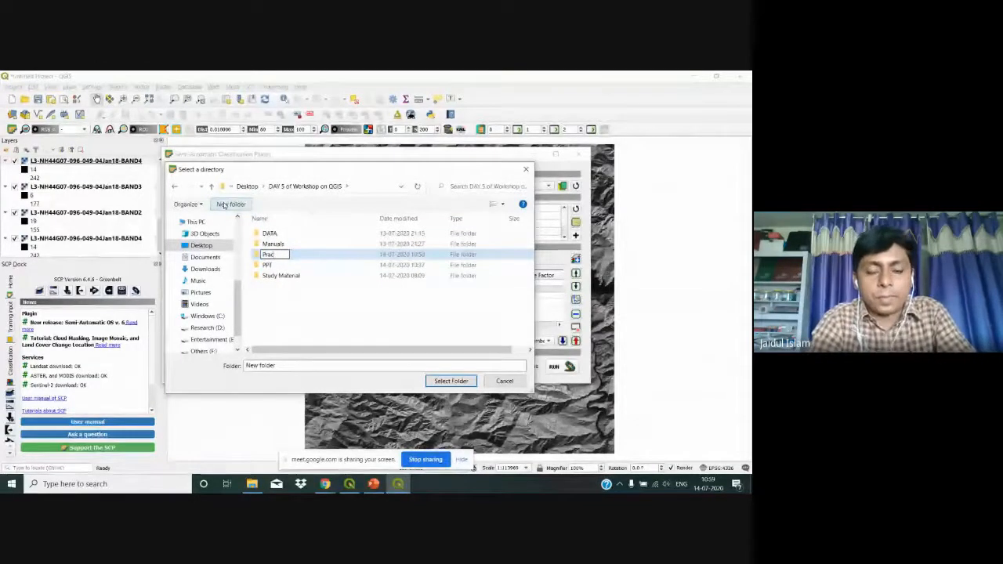
text(t)
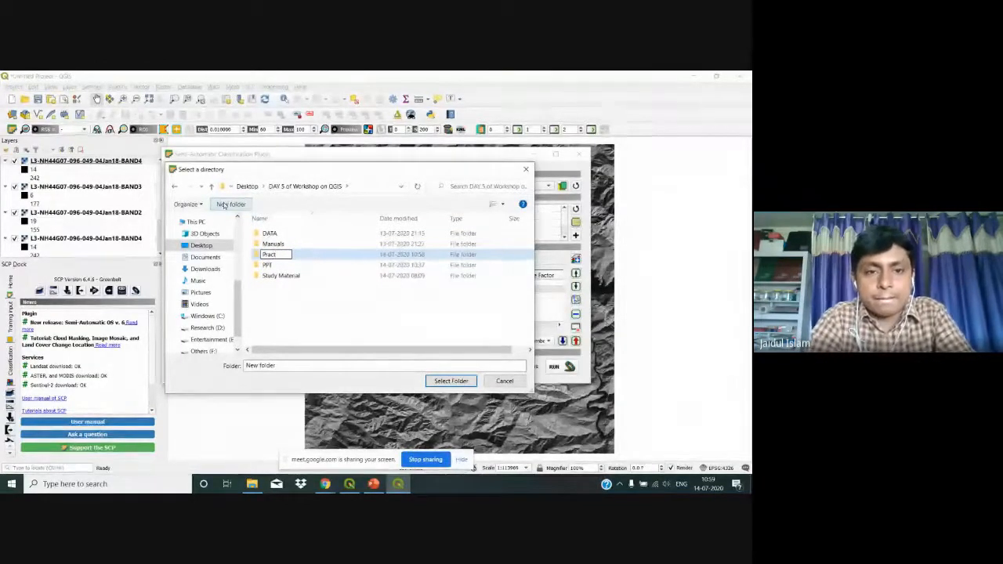
text(ice)
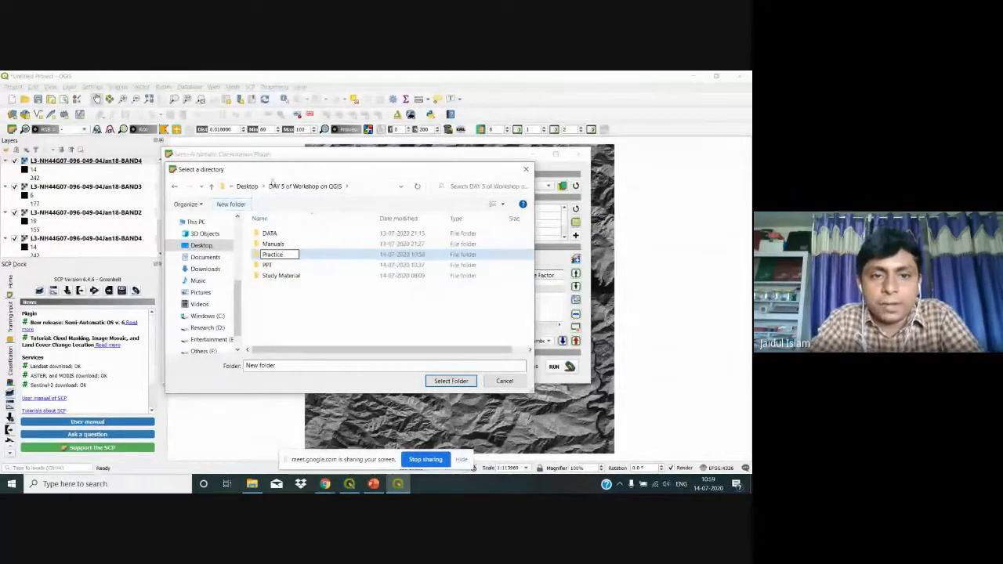
click(309, 309)
Step: Output the stack to the Practice folder, then close the SCP window and dock
click(291, 265)
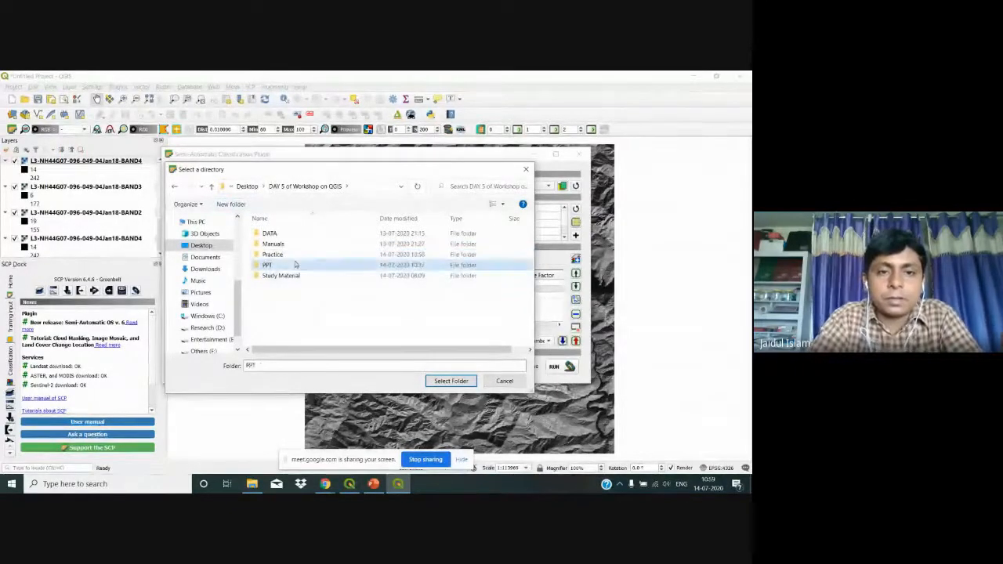
click(307, 257)
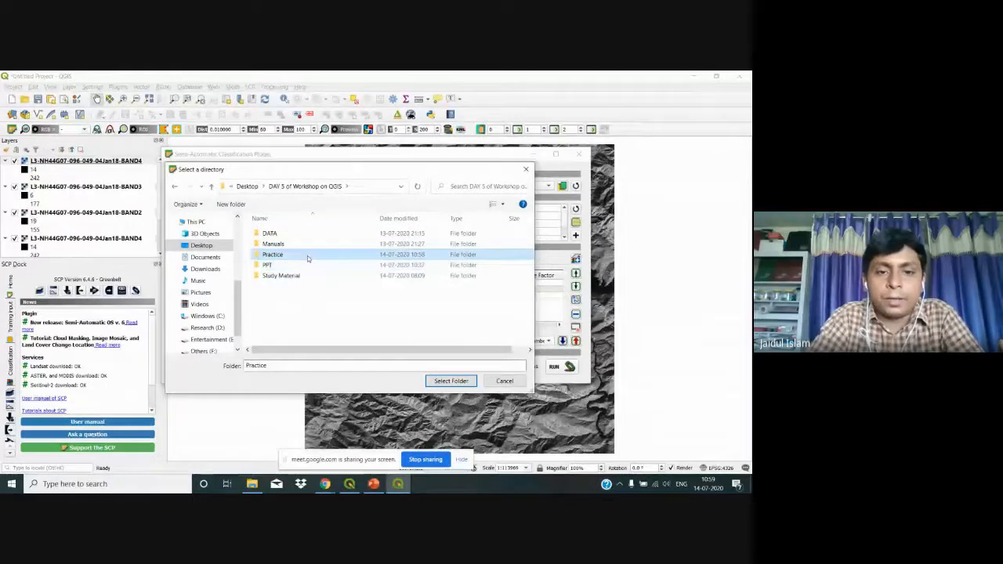
click(450, 382)
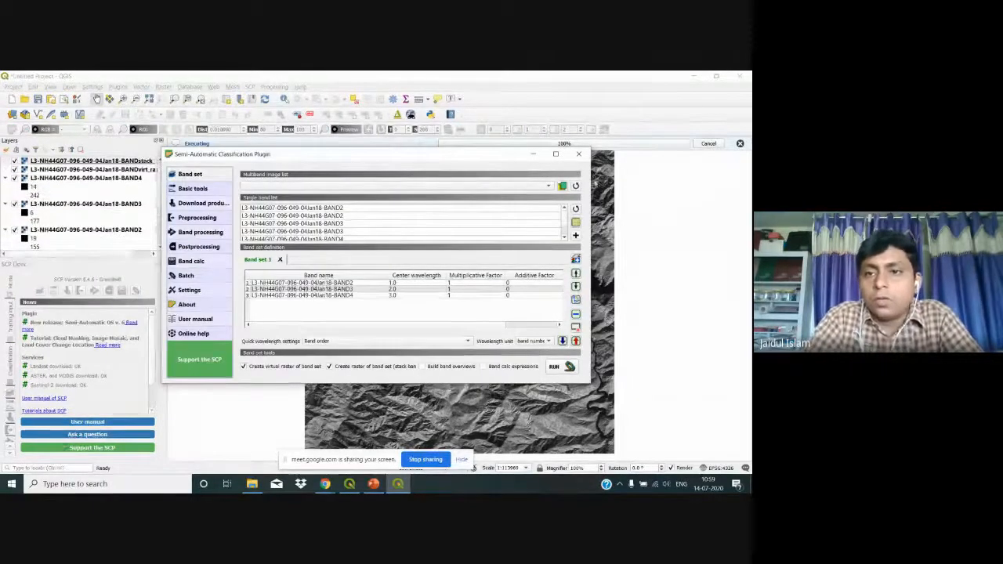
click(578, 153)
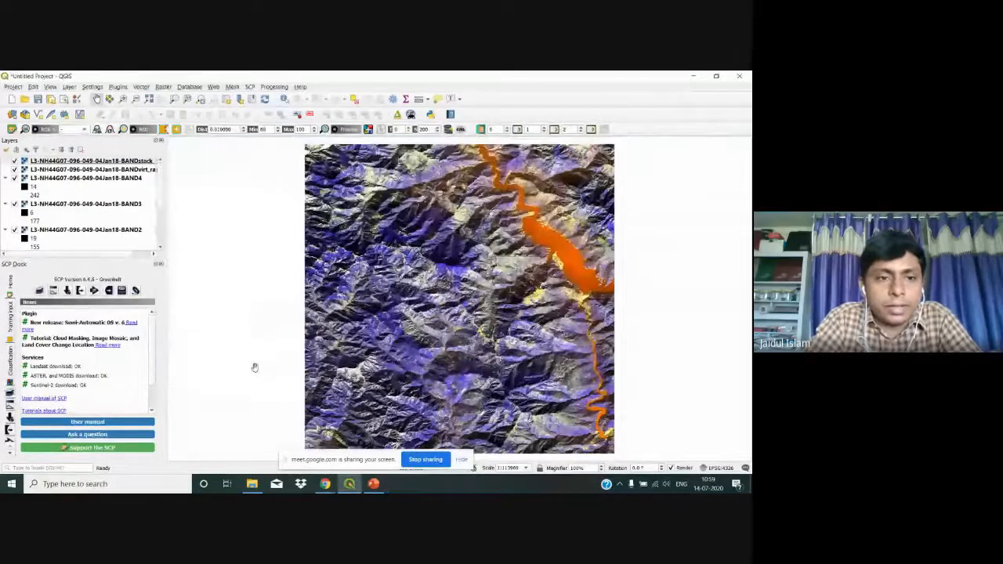
click(160, 265)
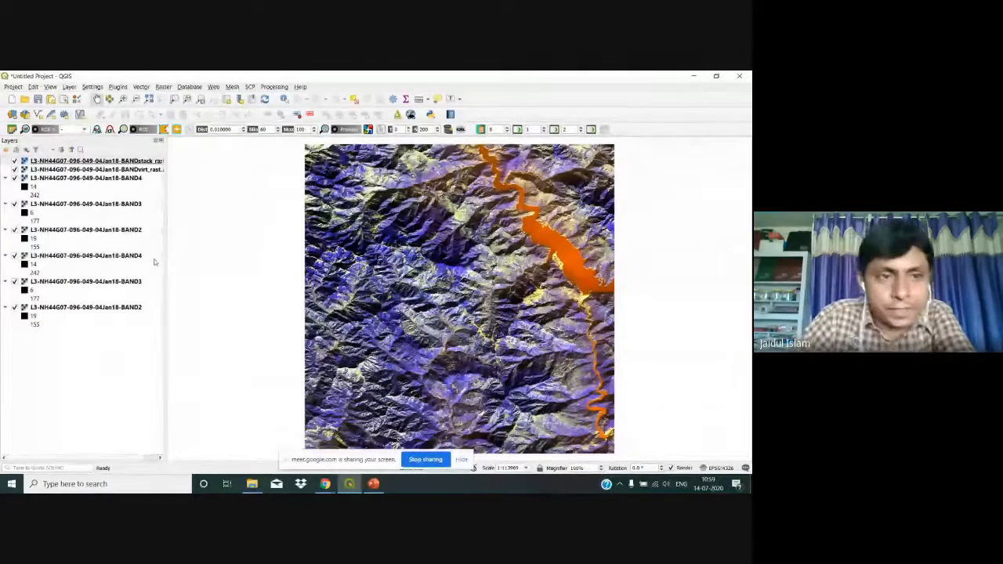
click(108, 161)
Step: Set BANDstack symbology to red Band 3, green Band 2, blue Band 1 and apply it
right_click(108, 162)
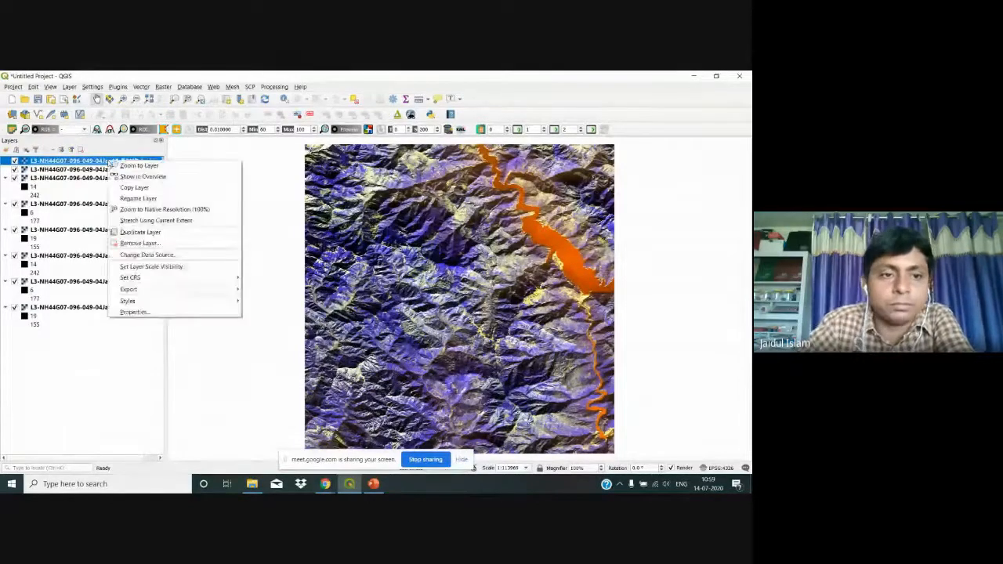
click(119, 312)
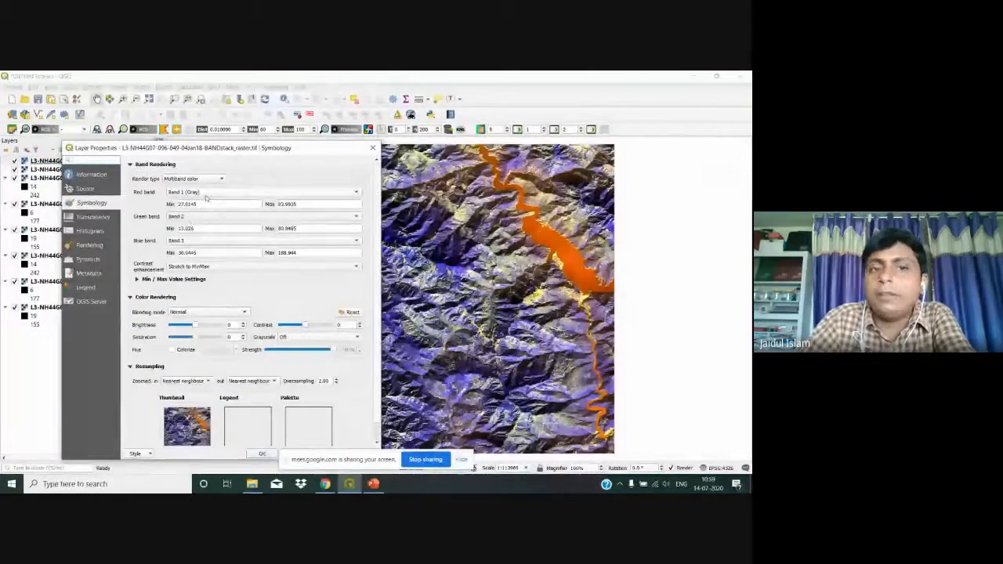
click(205, 194)
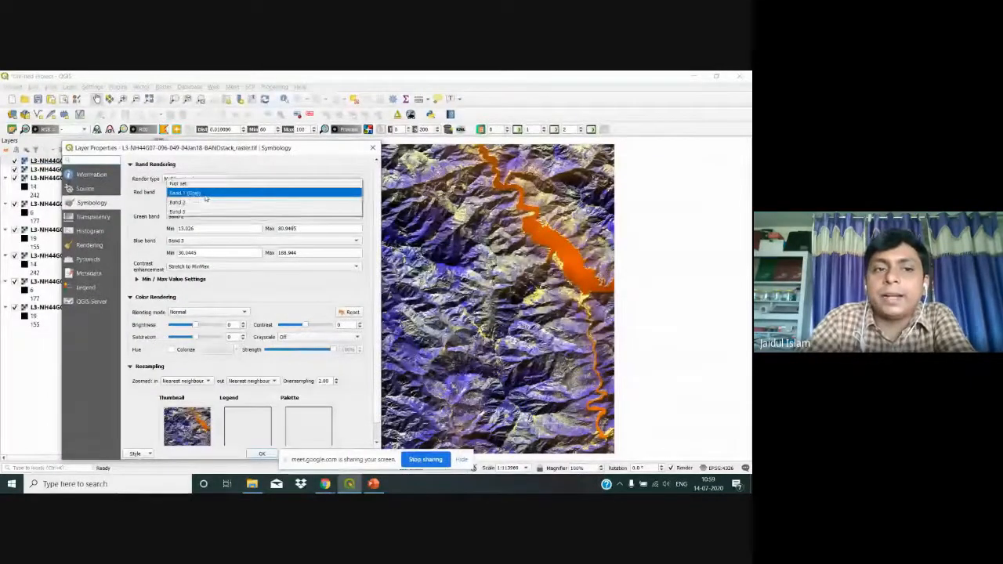
click(198, 212)
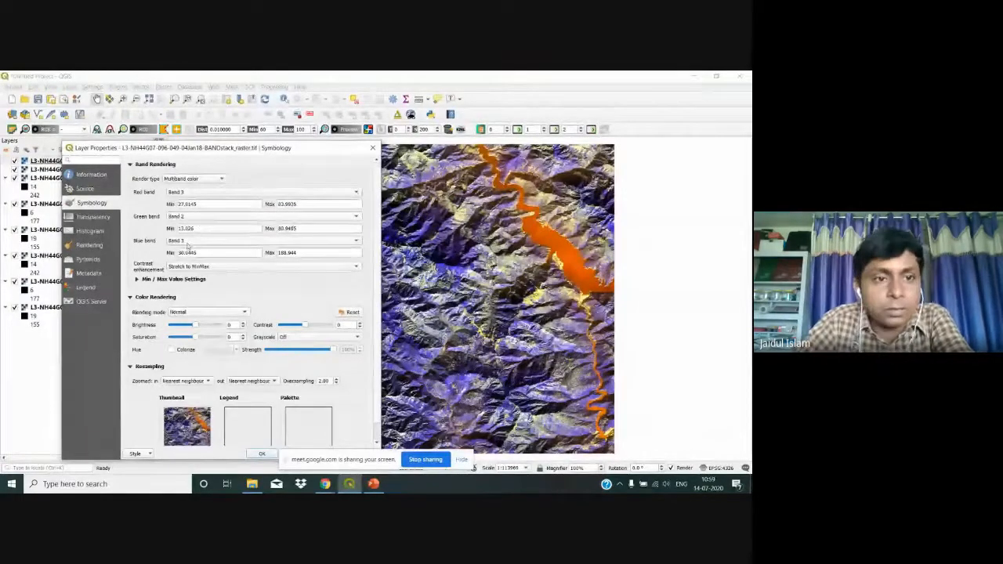
click(188, 241)
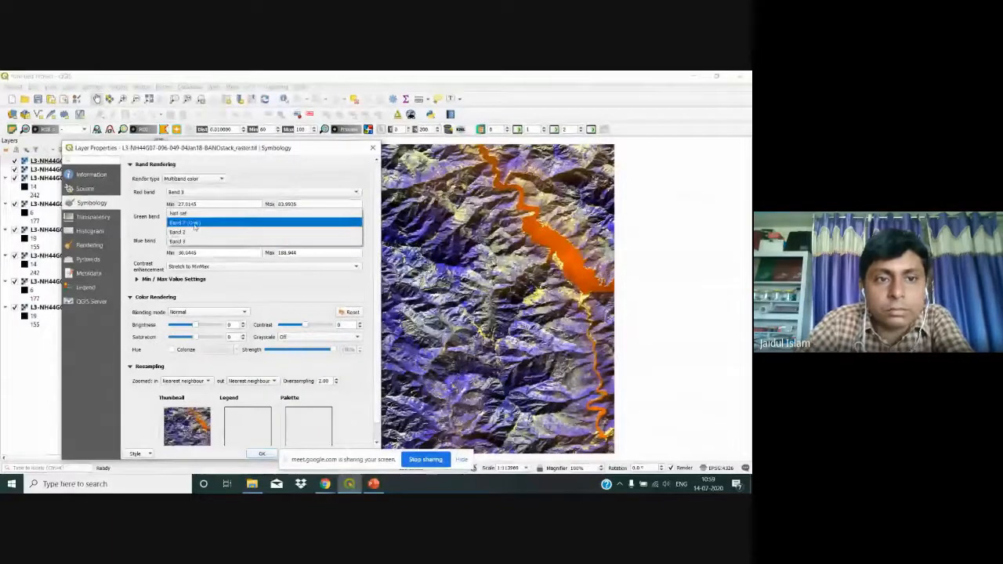
click(194, 224)
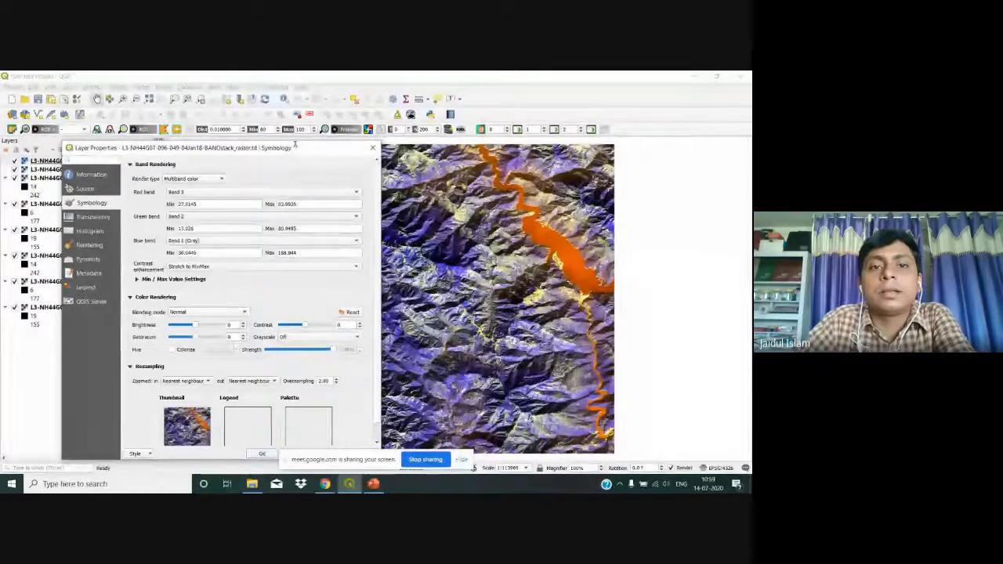
drag(294, 145, 216, 81)
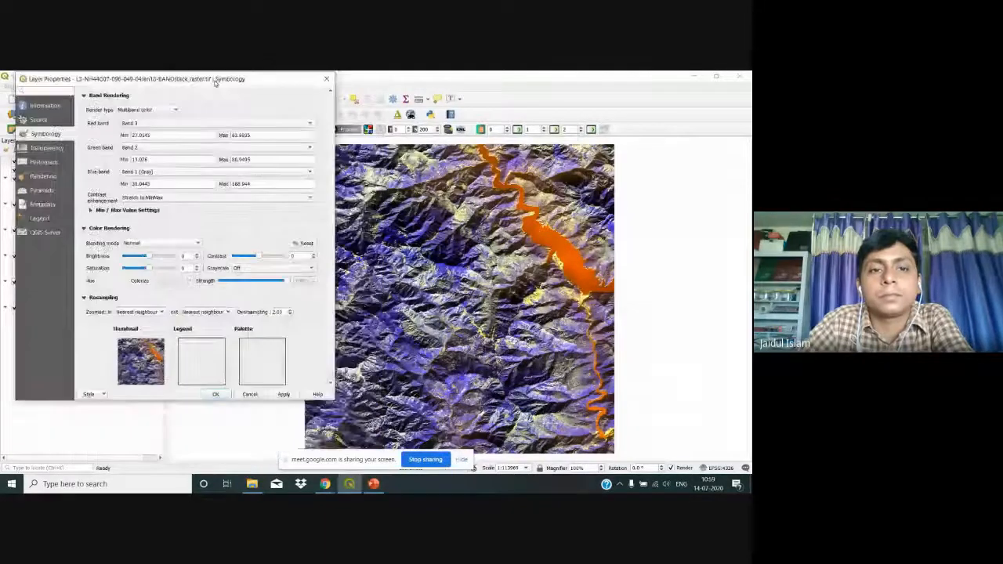
click(282, 394)
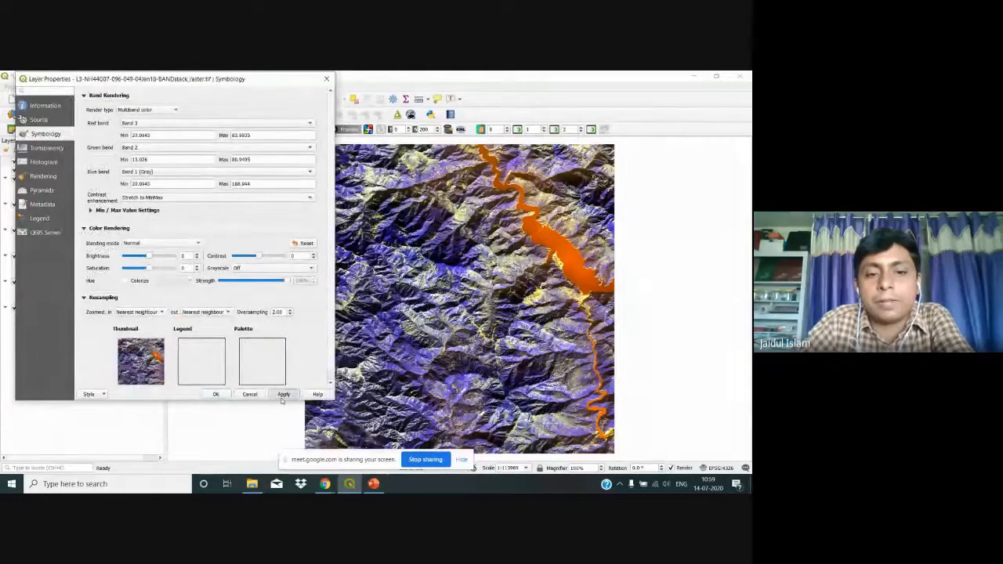
click(216, 394)
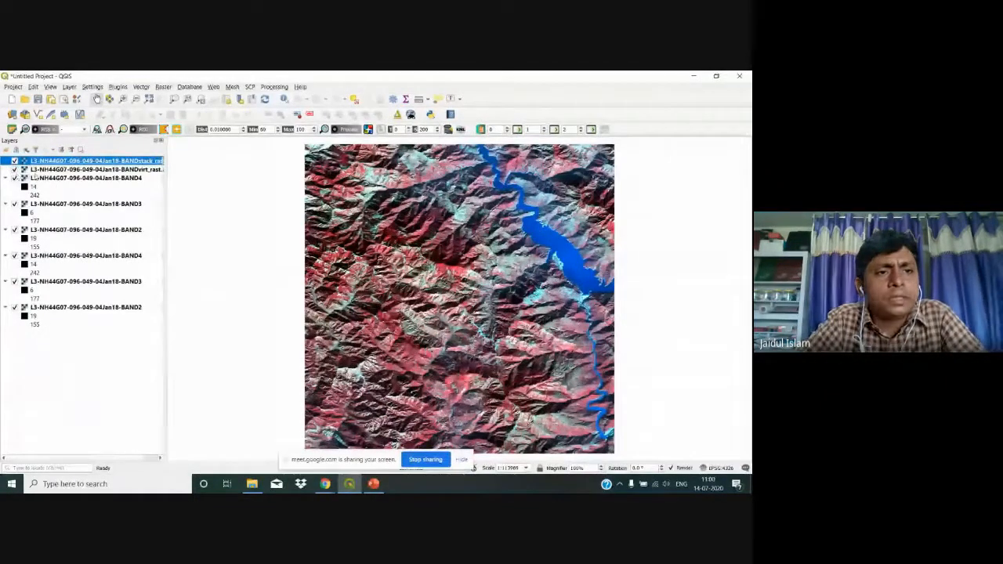
Step: Remove the BANDstack, BANDvirt and one BAND4 layer from the Layers panel
shift+click(35, 178)
ctrl+click(35, 171)
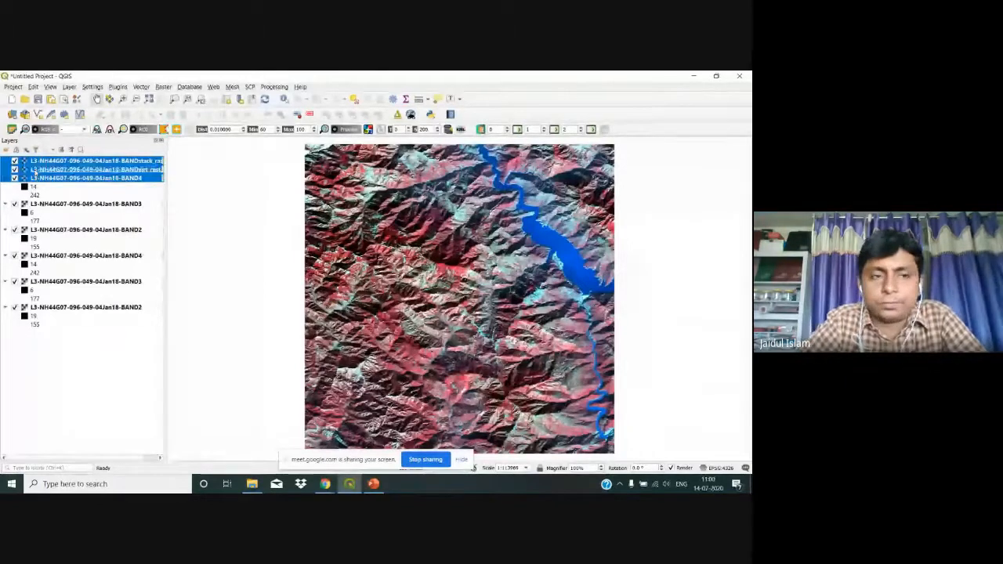
right_click(35, 172)
click(56, 256)
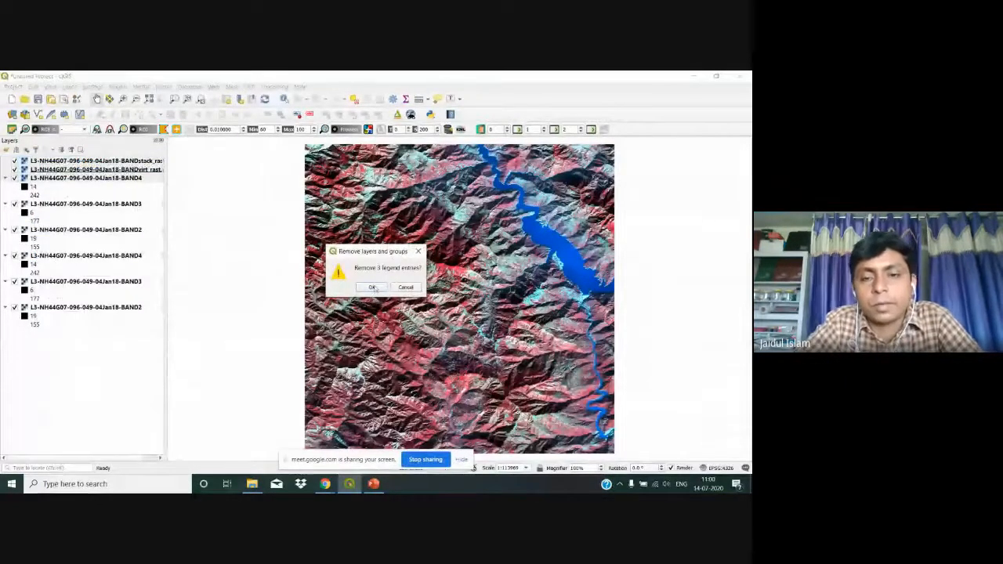
click(371, 287)
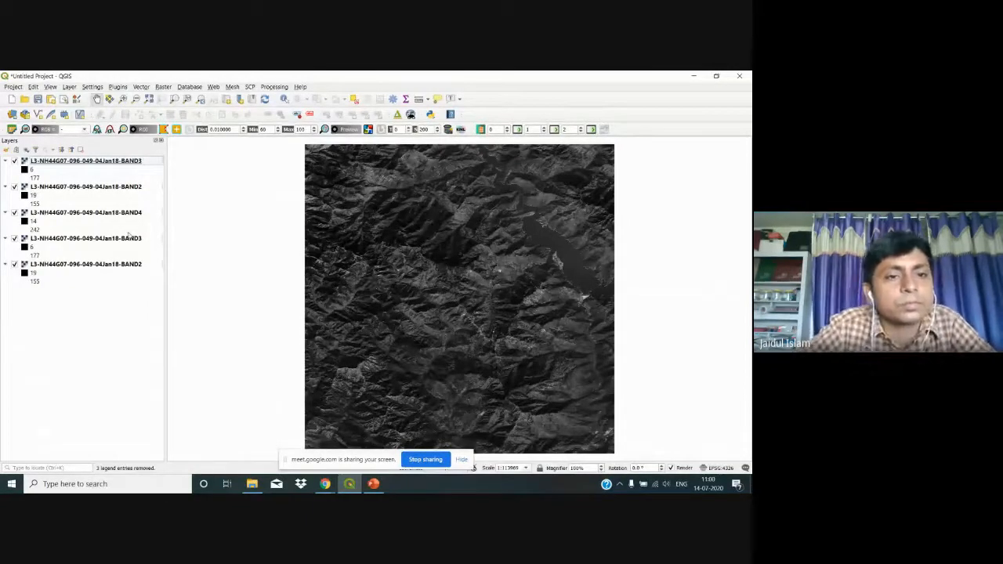
Step: Hide the duplicate BAND3 and BAND2 layers and try moving BAND4 up beneath BAND3
click(14, 238)
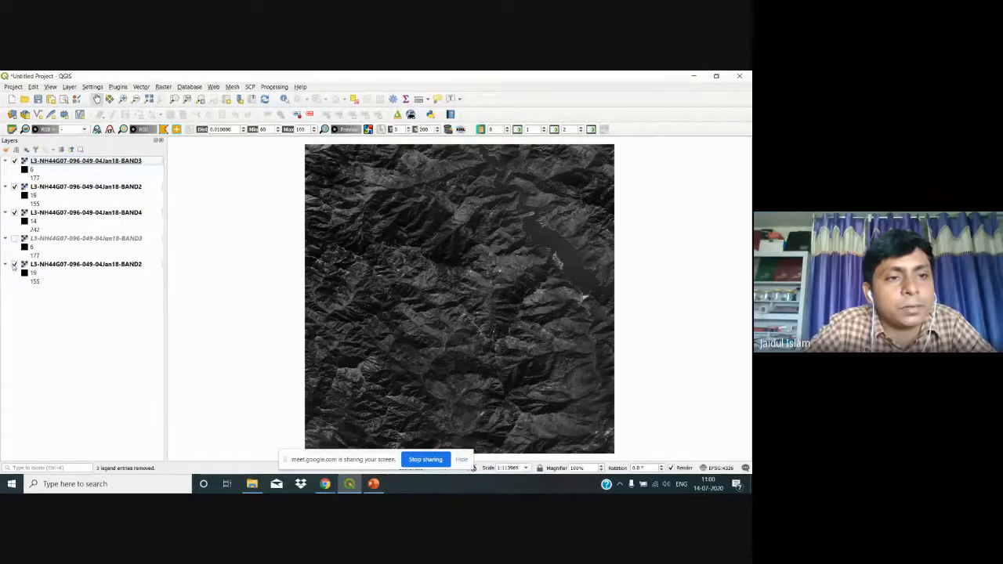
click(14, 264)
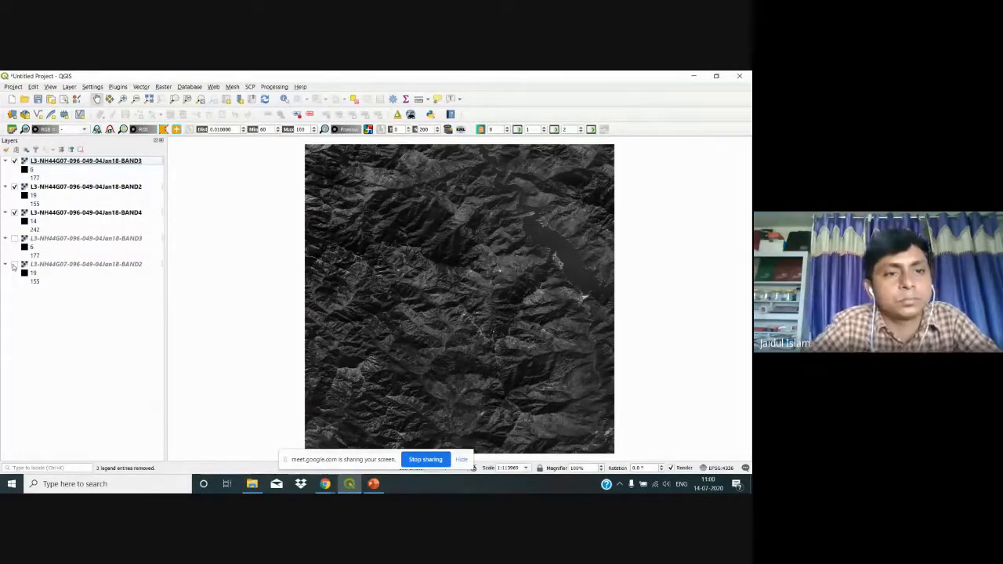
click(70, 161)
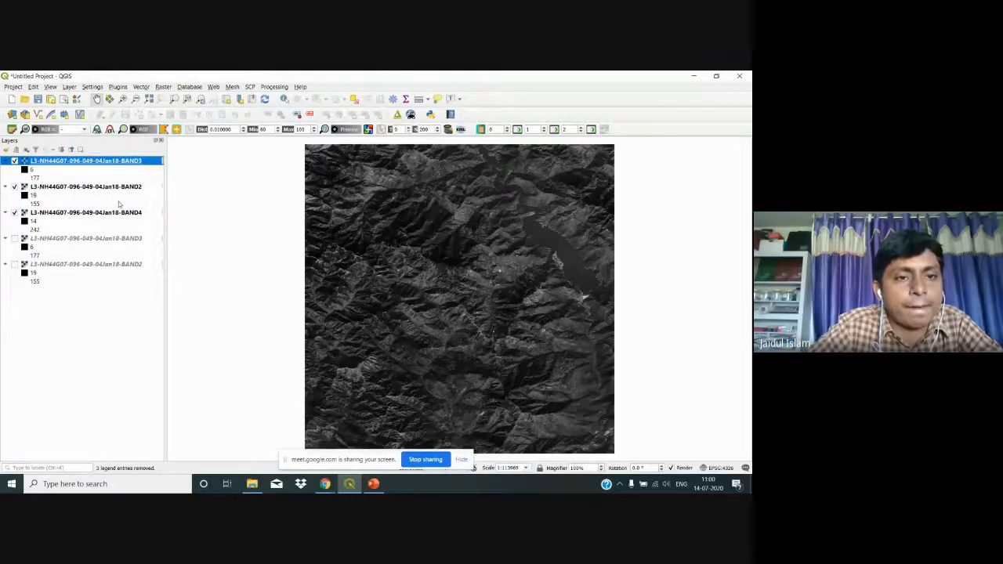
click(124, 189)
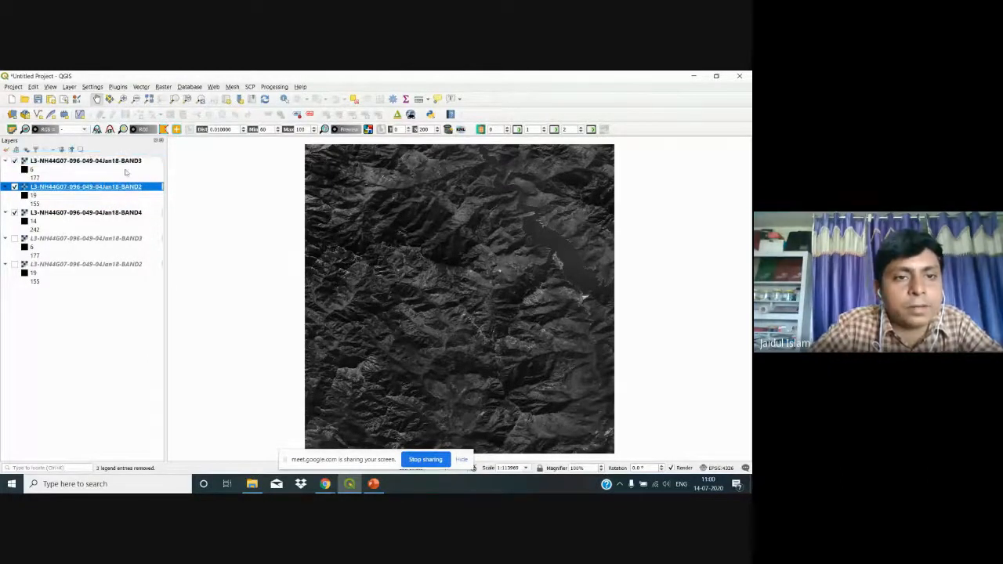
drag(123, 152, 122, 153)
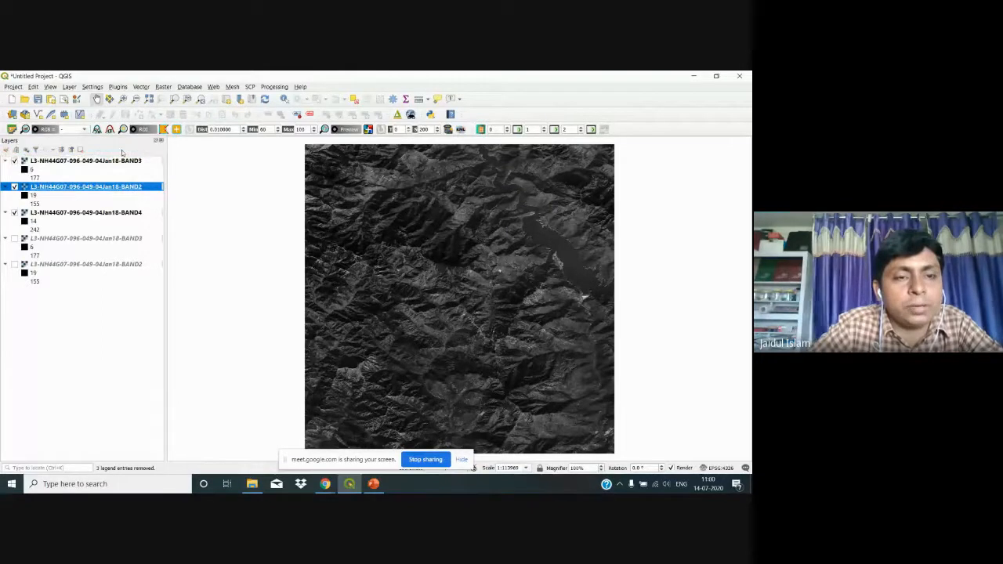
click(136, 215)
drag(135, 214, 131, 176)
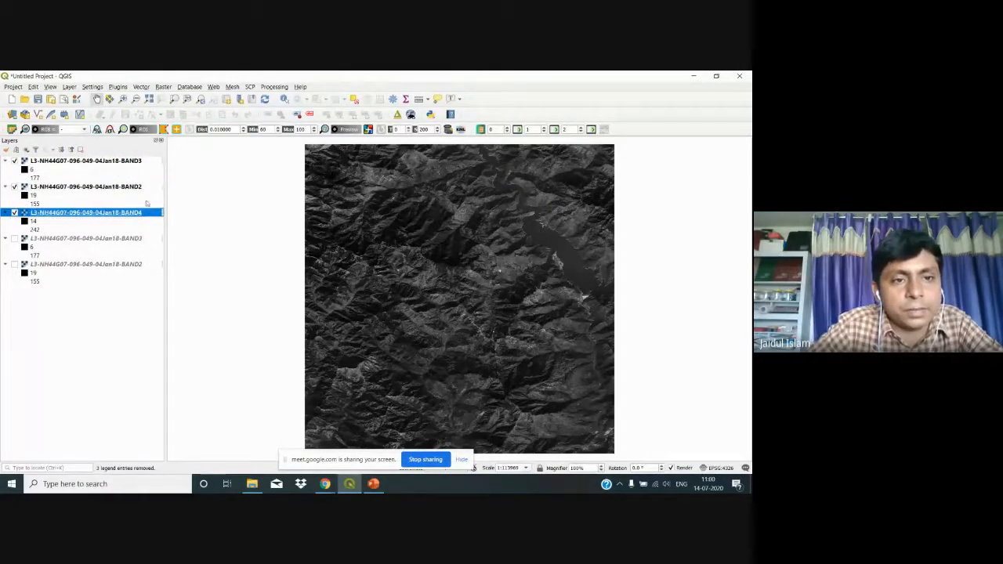
drag(150, 215, 142, 175)
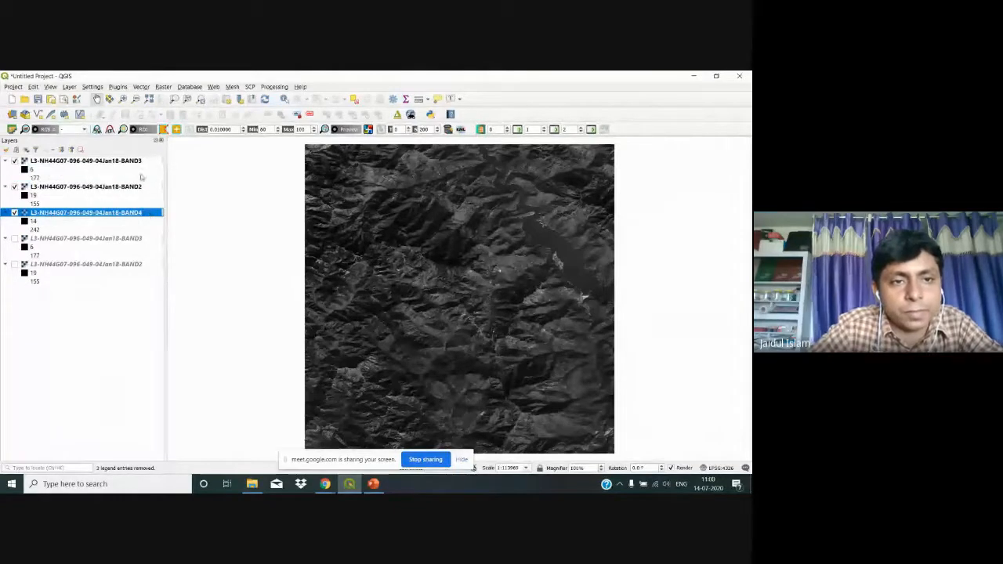
drag(149, 216, 141, 174)
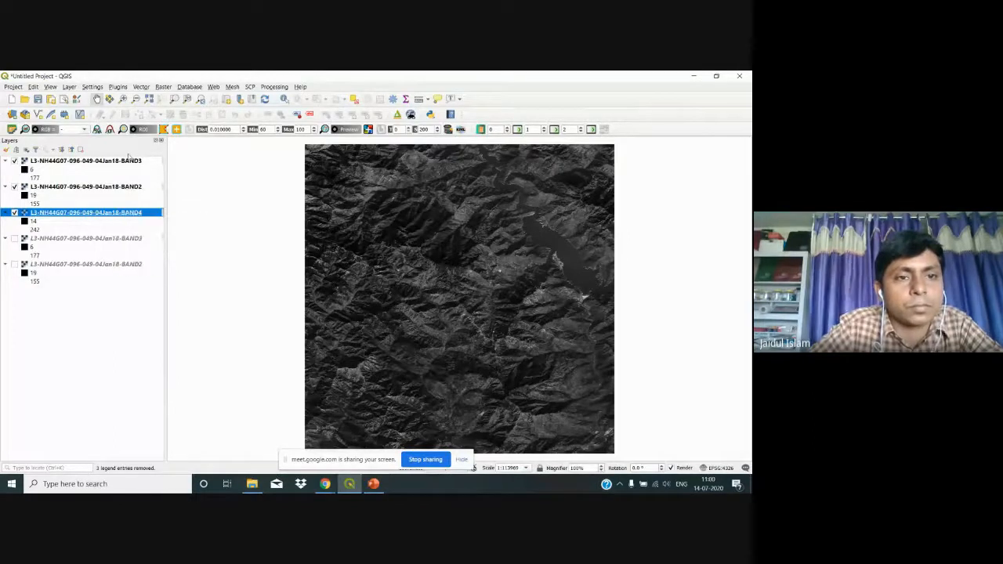
Step: Move the BAND3 layer down between BAND2 and BAND4 in the layer order
drag(129, 159, 122, 204)
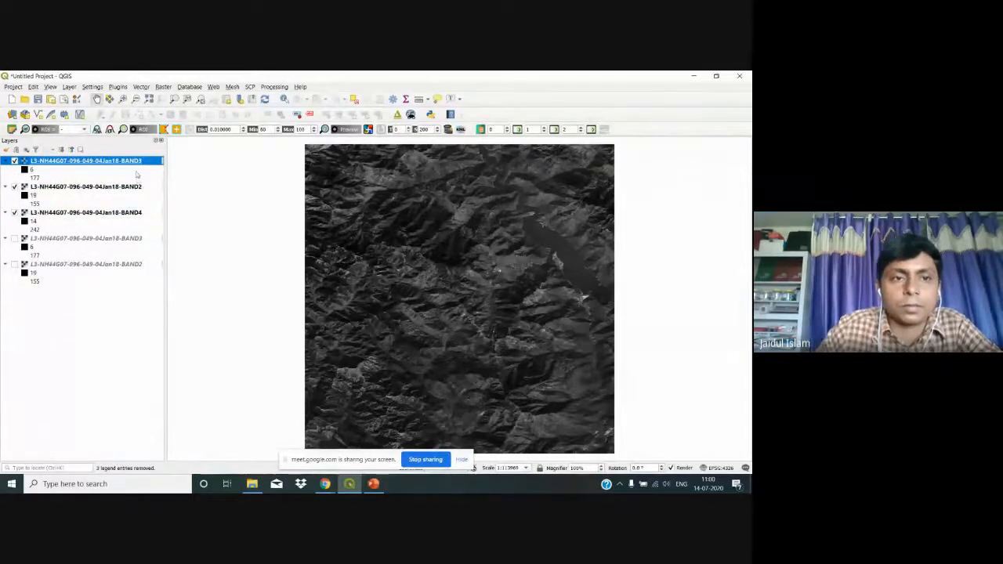
drag(147, 162, 119, 199)
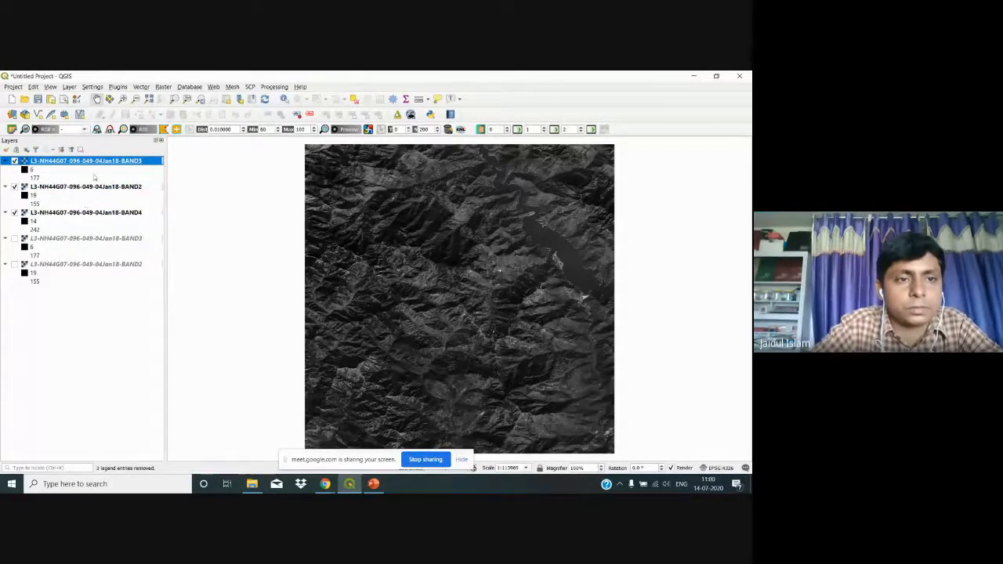
click(101, 187)
ctrl+click(102, 213)
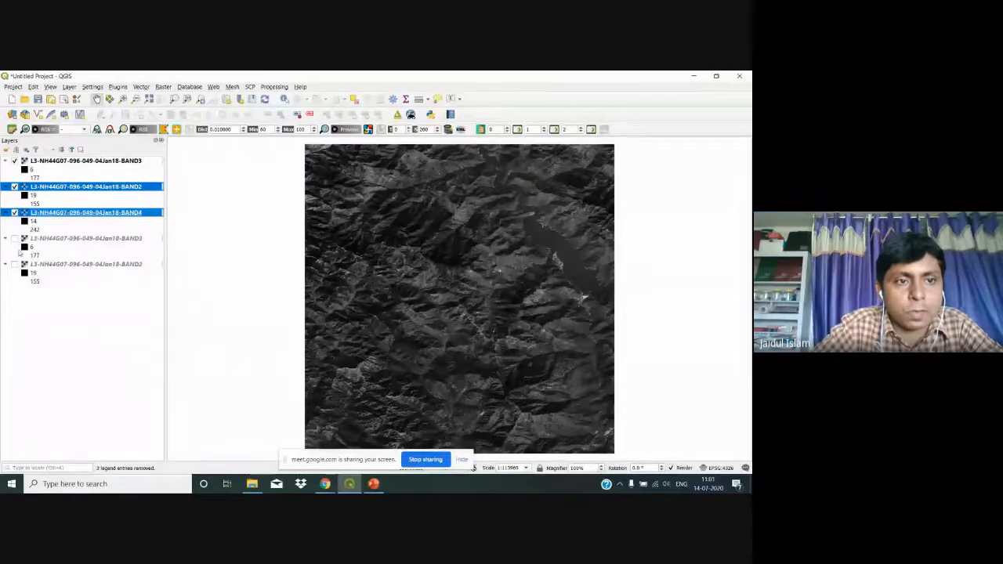
click(105, 220)
drag(115, 162, 115, 199)
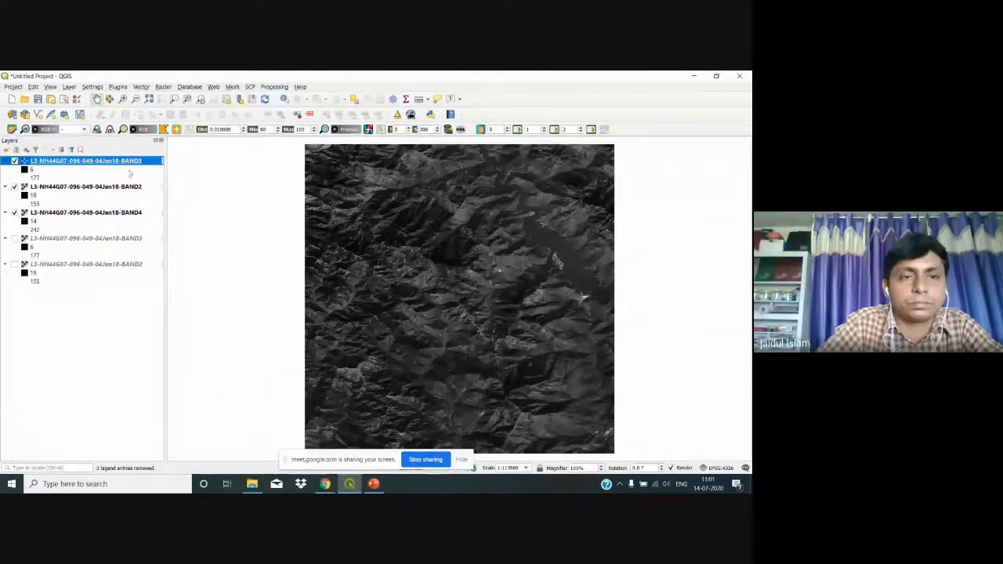
drag(135, 162, 119, 200)
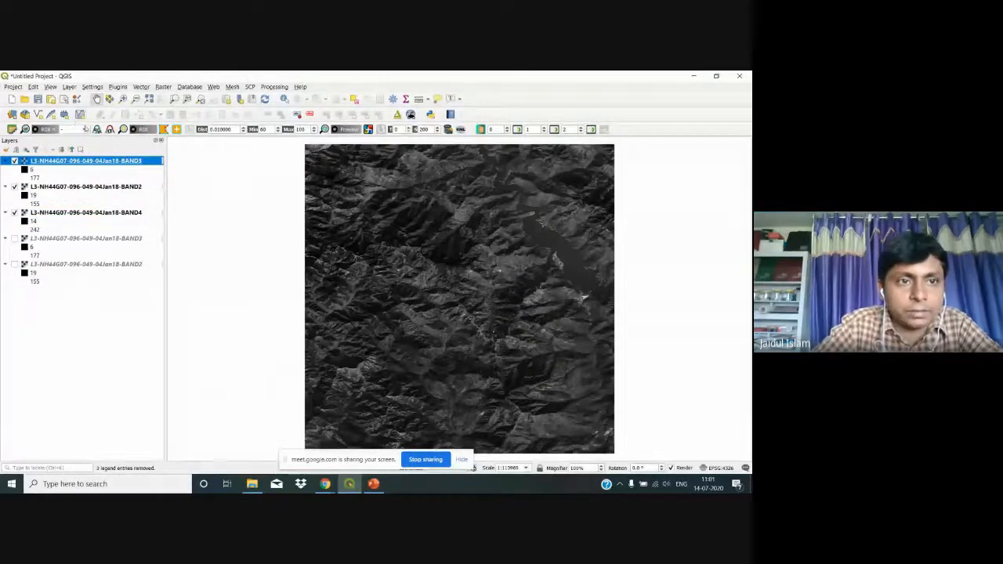
click(83, 129)
Step: Pick the 3-2-1 RGB composite, creating Virtual Band Set 1, then hide it and BAND2
click(80, 146)
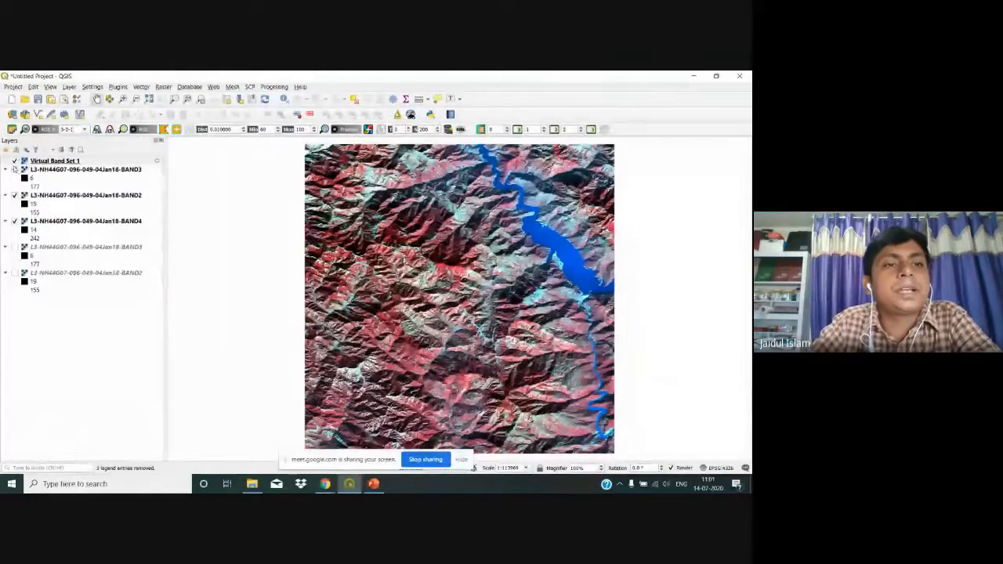
click(17, 171)
click(15, 161)
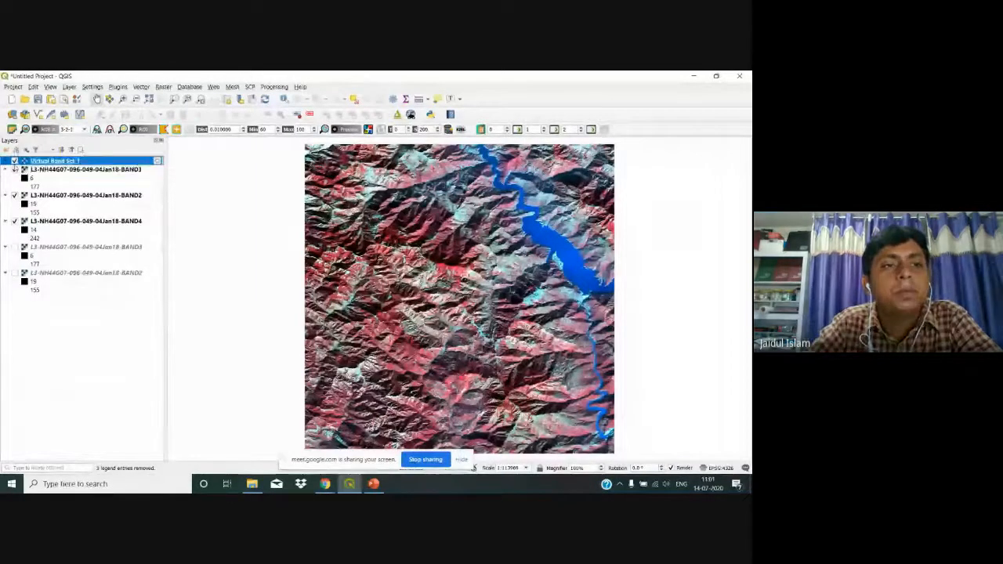
click(14, 161)
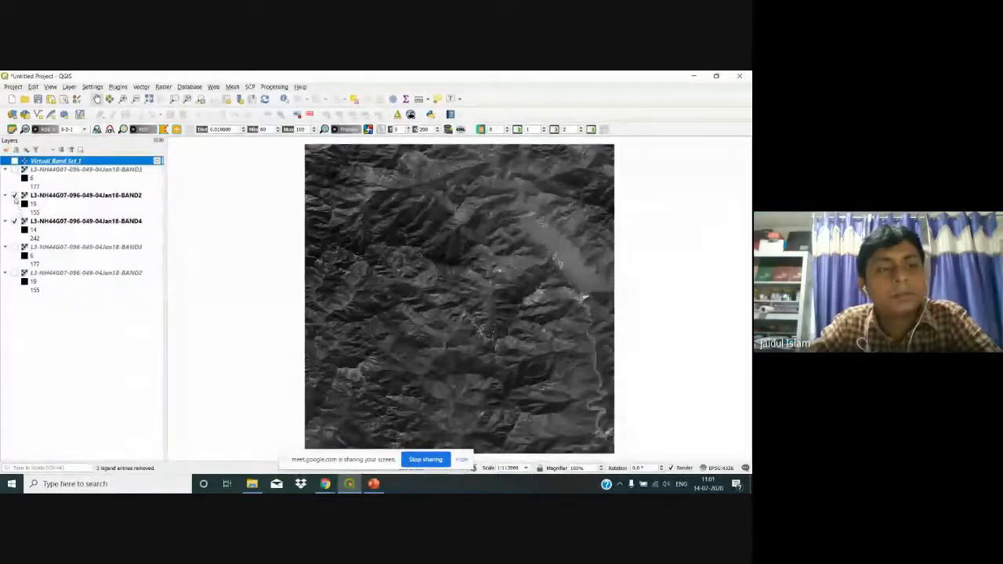
click(14, 196)
Step: Hide the BAND4 layer and open the Merge raster tool
click(14, 222)
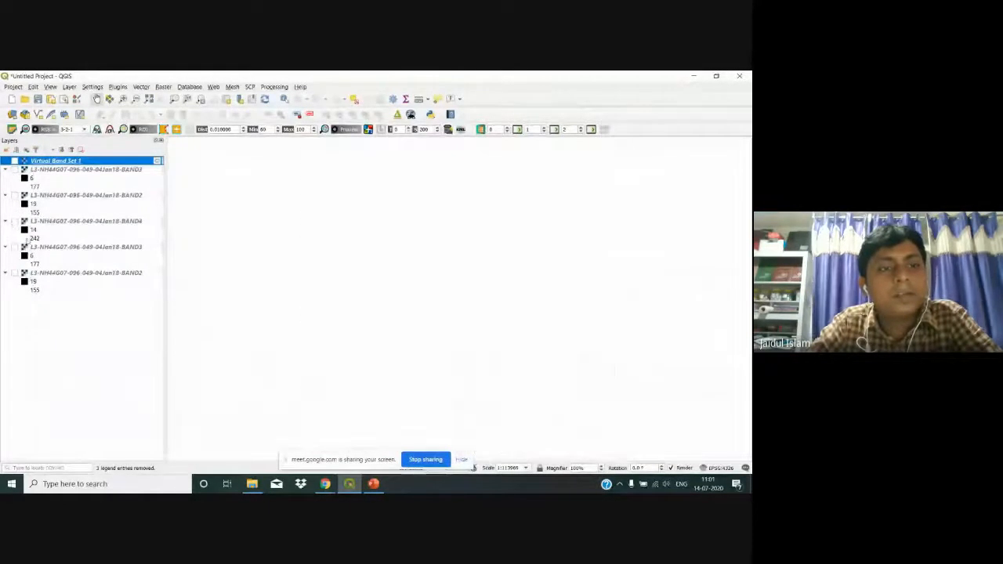
click(163, 86)
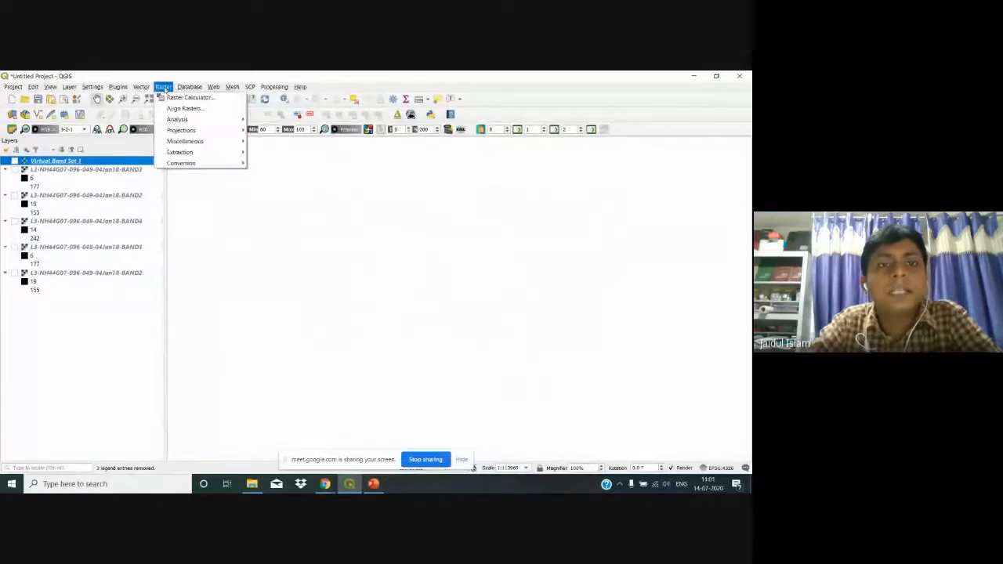
mouse_move(195, 152)
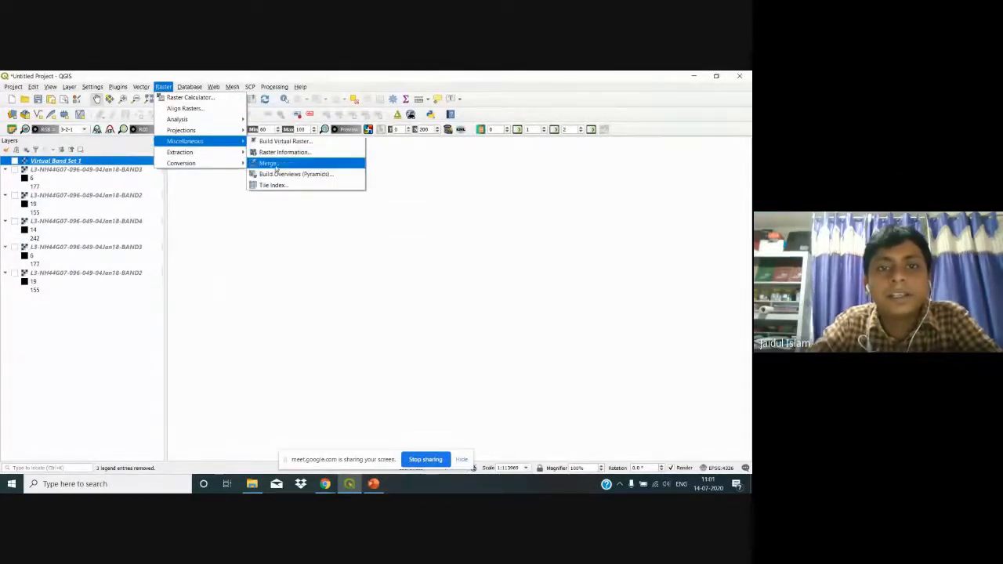
click(271, 163)
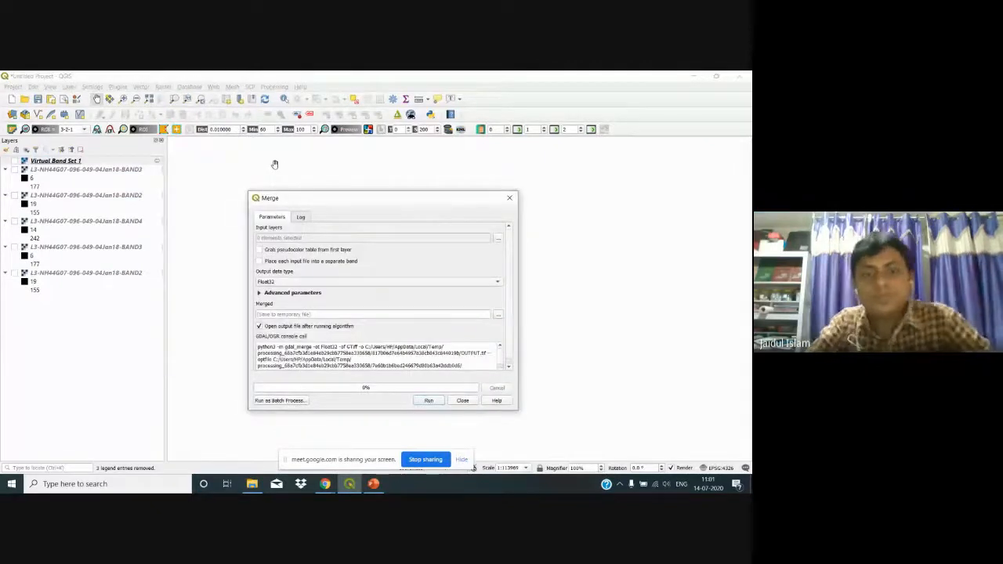
Step: Add BAND2, BAND3 and BAND4 from the l3h44g0704jan18 folder as Merge inputs
click(498, 238)
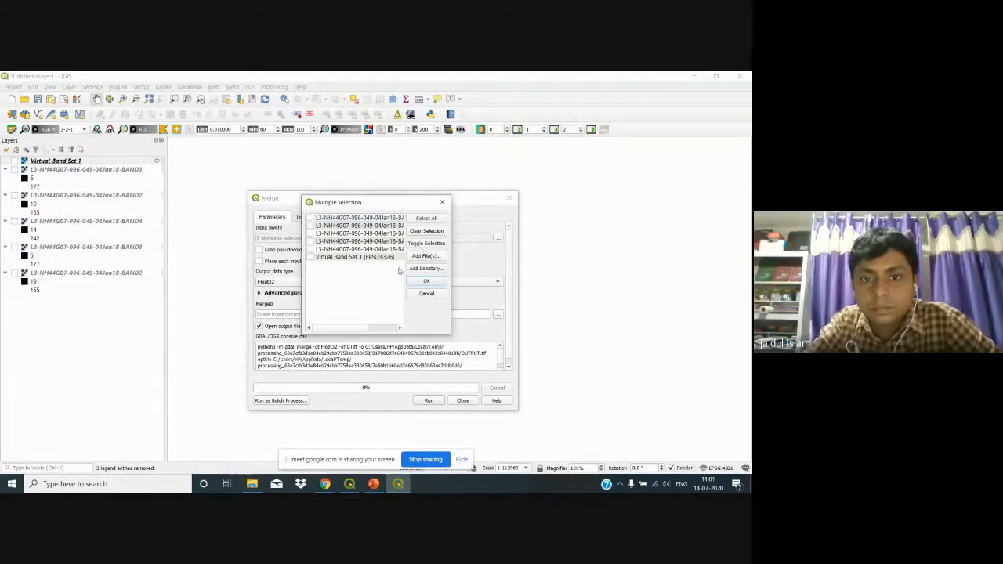
click(443, 203)
drag(480, 203, 474, 155)
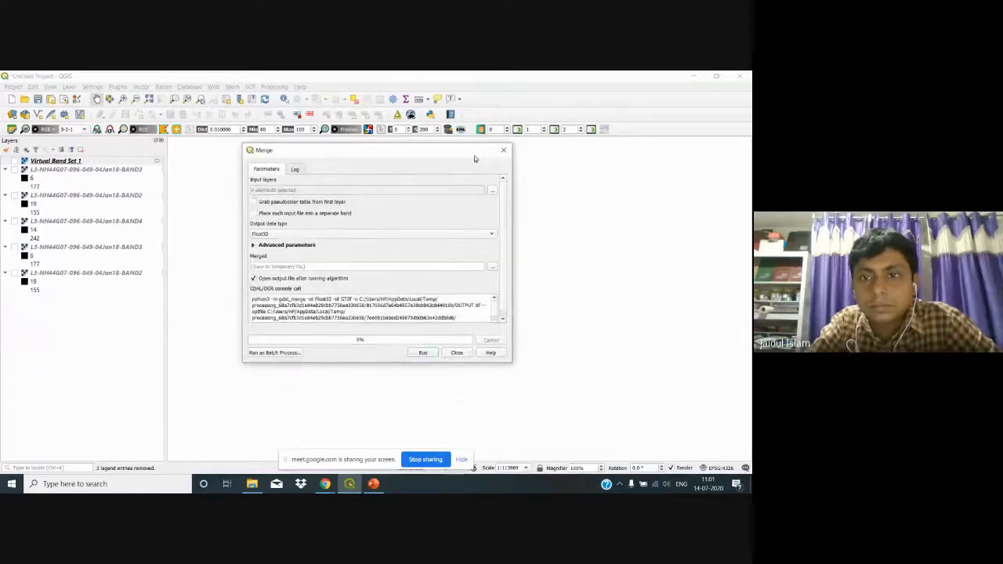
click(493, 191)
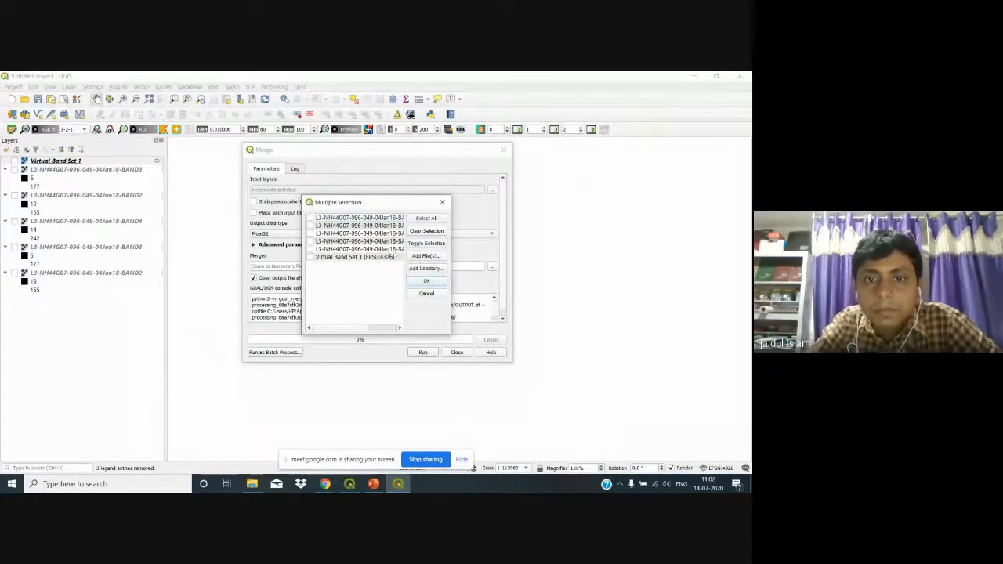
click(423, 256)
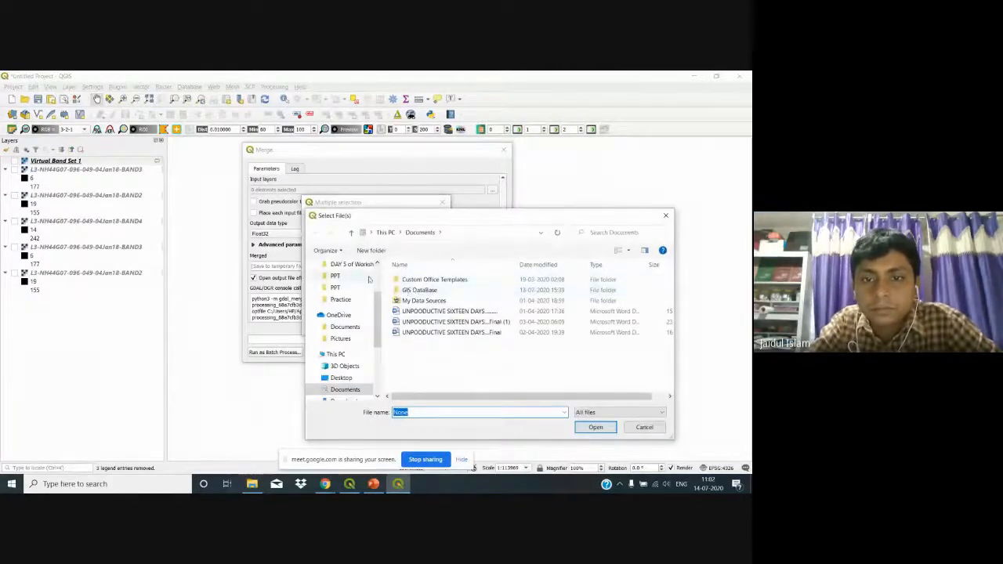
scroll(371, 299, up, 2)
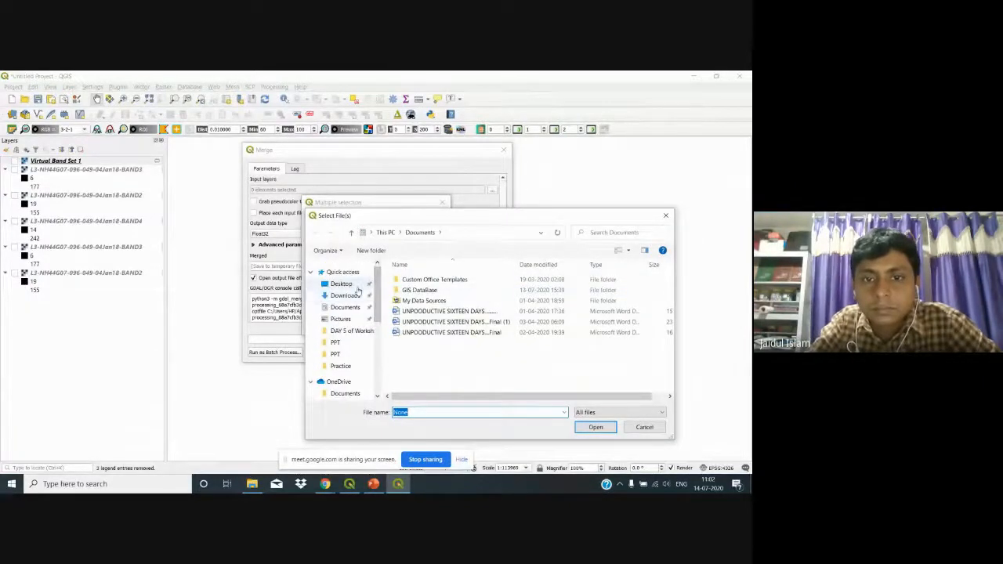
click(353, 284)
double_click(429, 288)
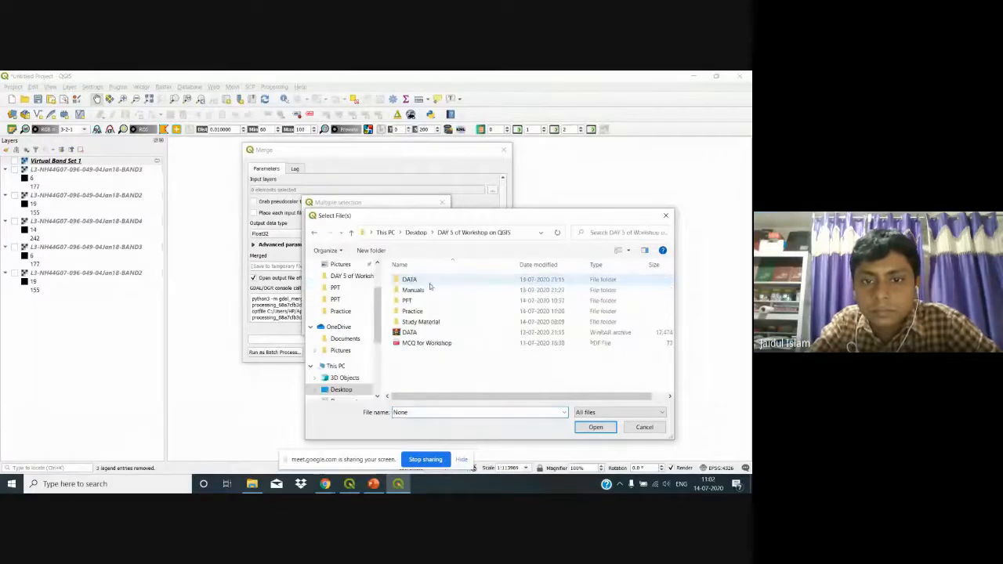
double_click(429, 282)
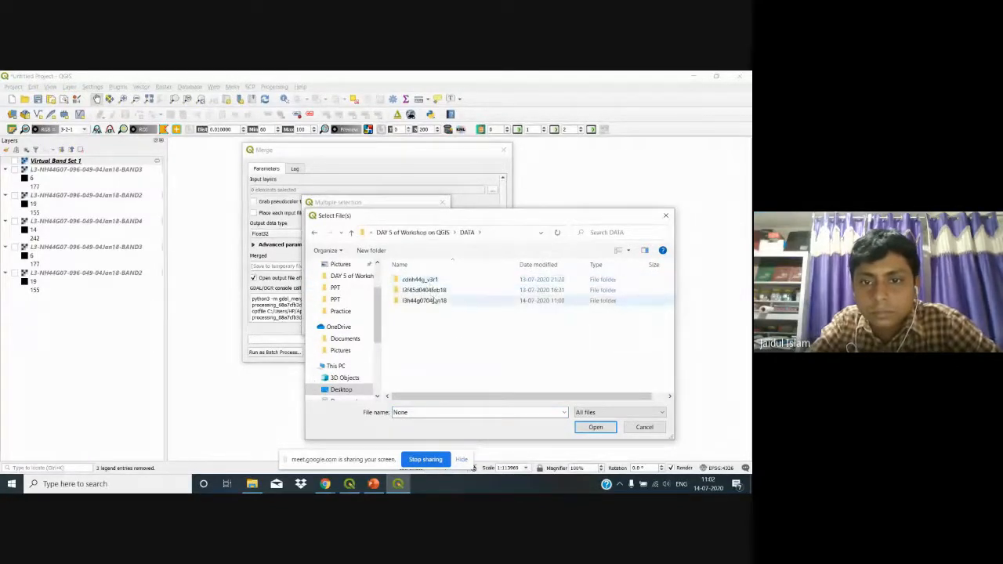
double_click(439, 304)
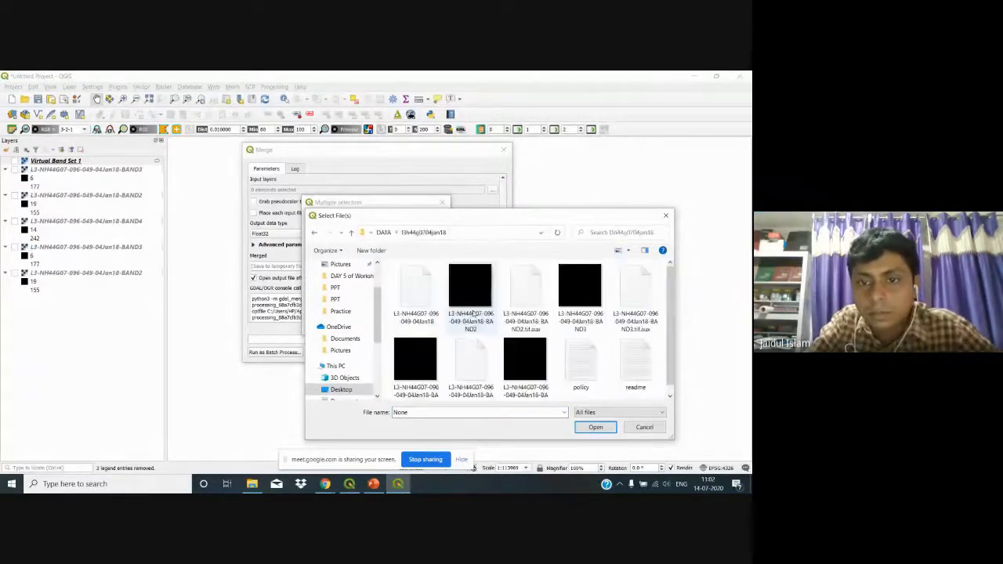
click(470, 292)
ctrl+click(572, 305)
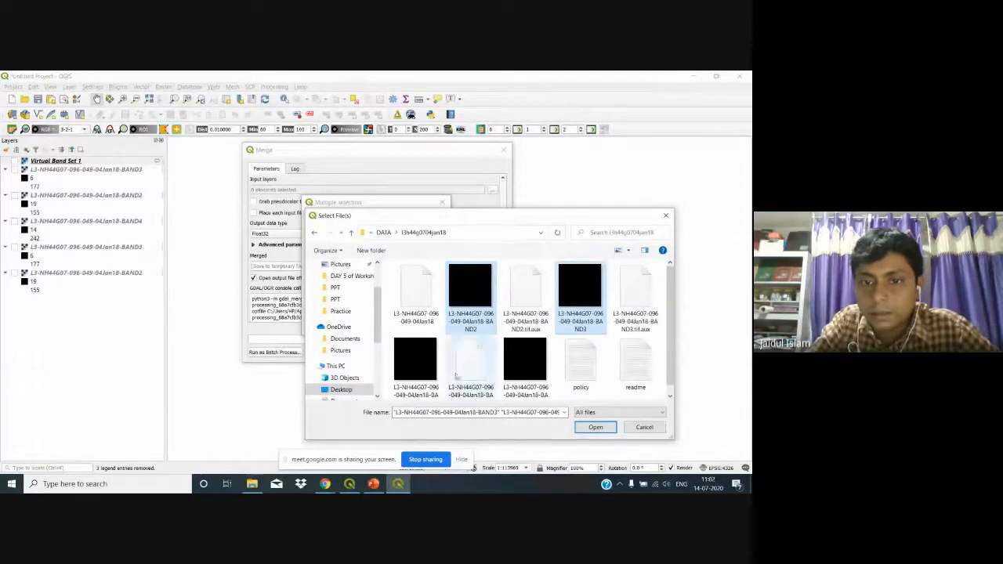
ctrl+click(415, 362)
click(594, 427)
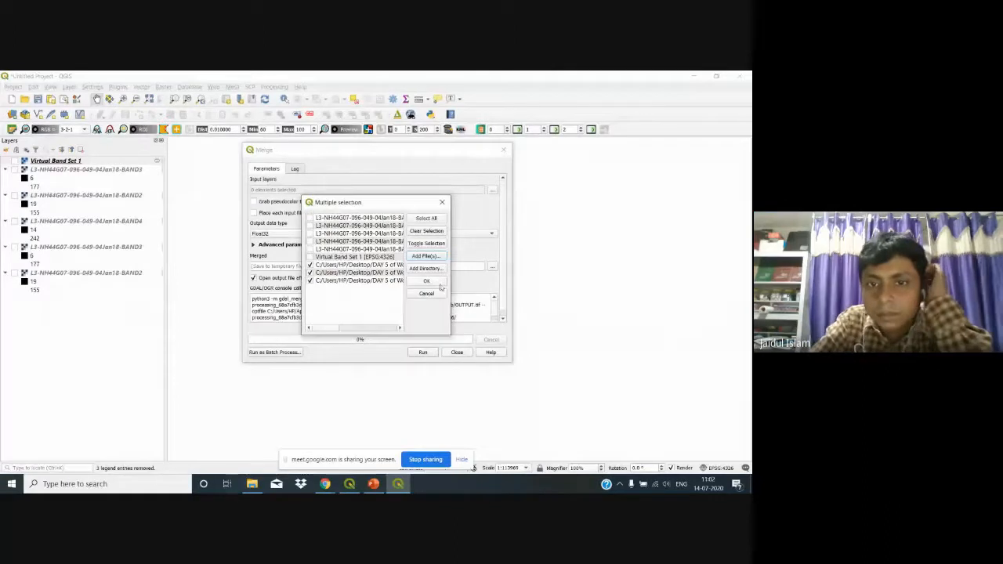
click(427, 281)
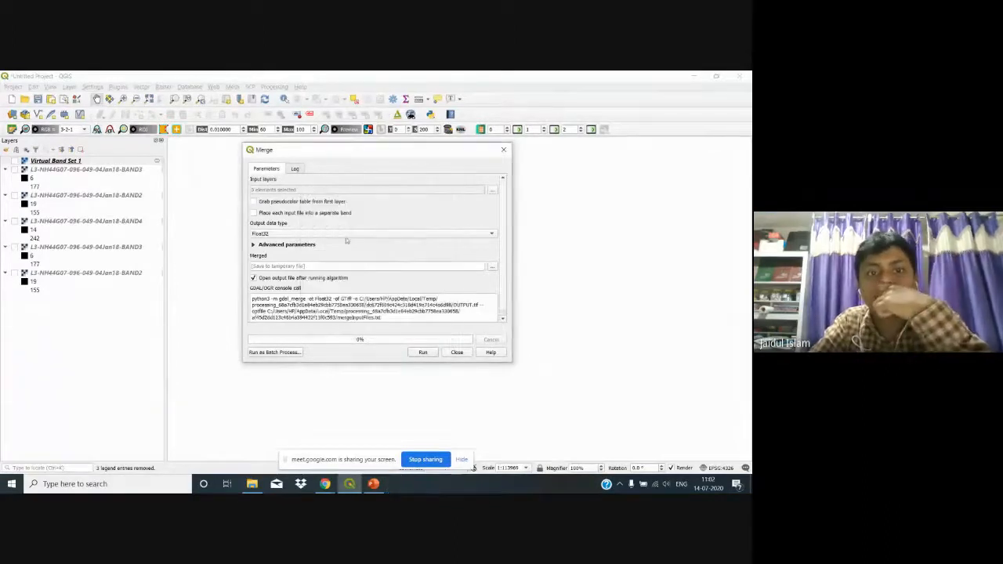
Step: Place each input in a separate band, save the output as Practice/fcc.tif, and run the merge
click(253, 213)
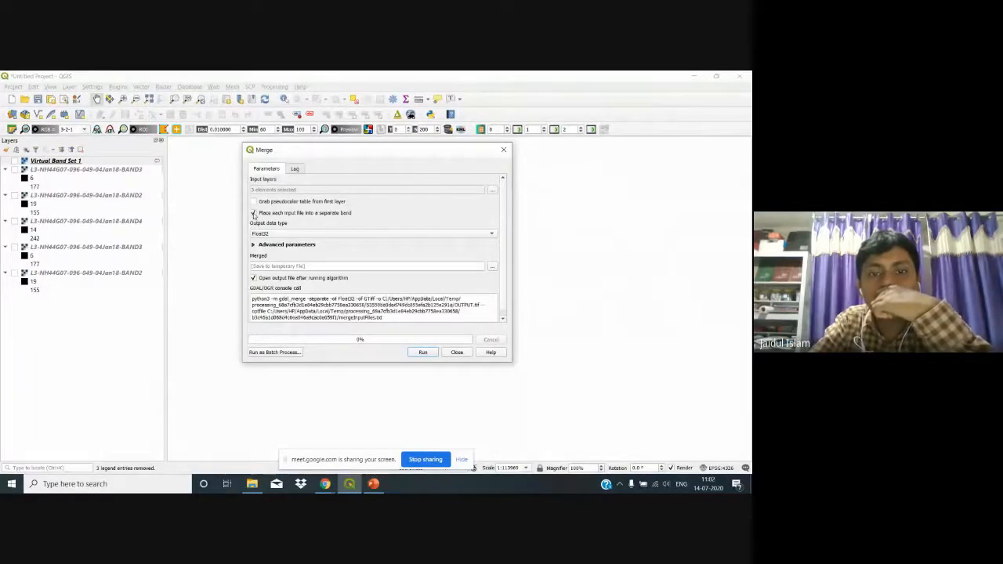
click(493, 267)
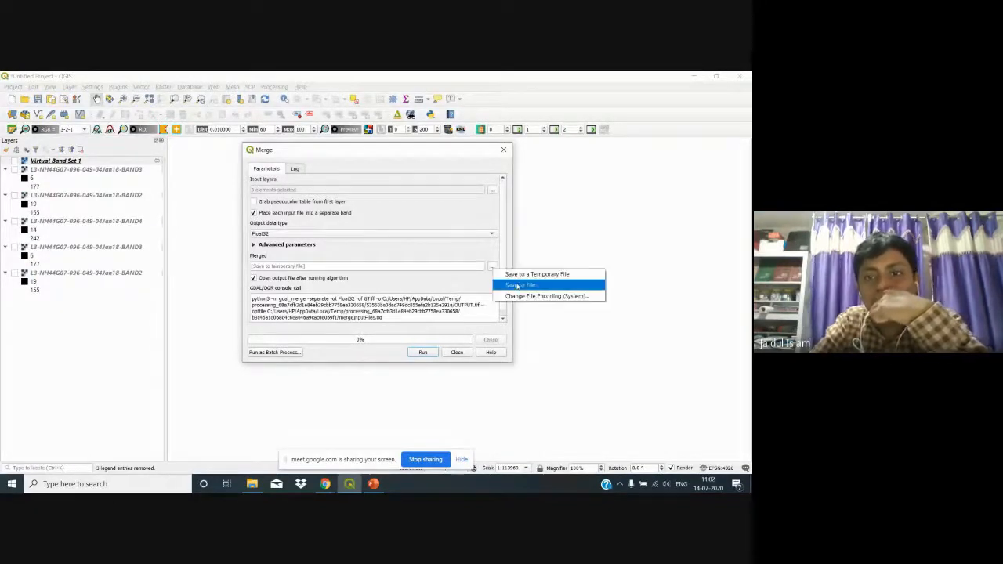
click(519, 288)
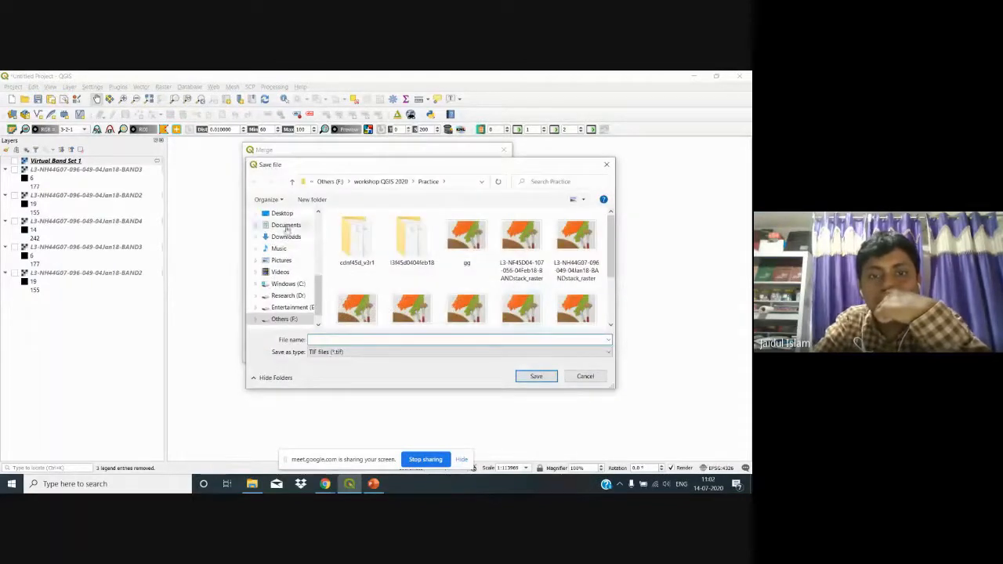
click(288, 214)
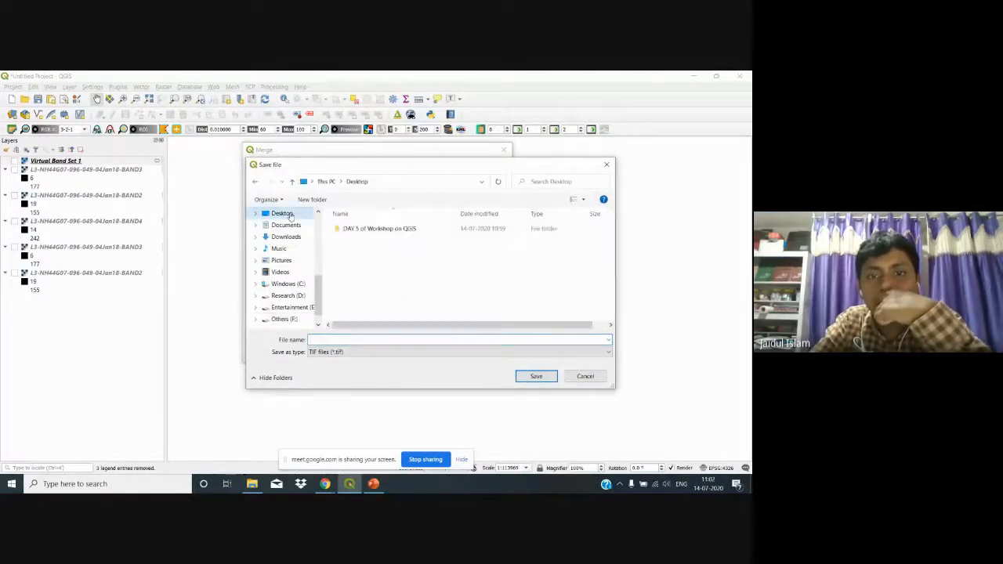
double_click(353, 229)
click(358, 261)
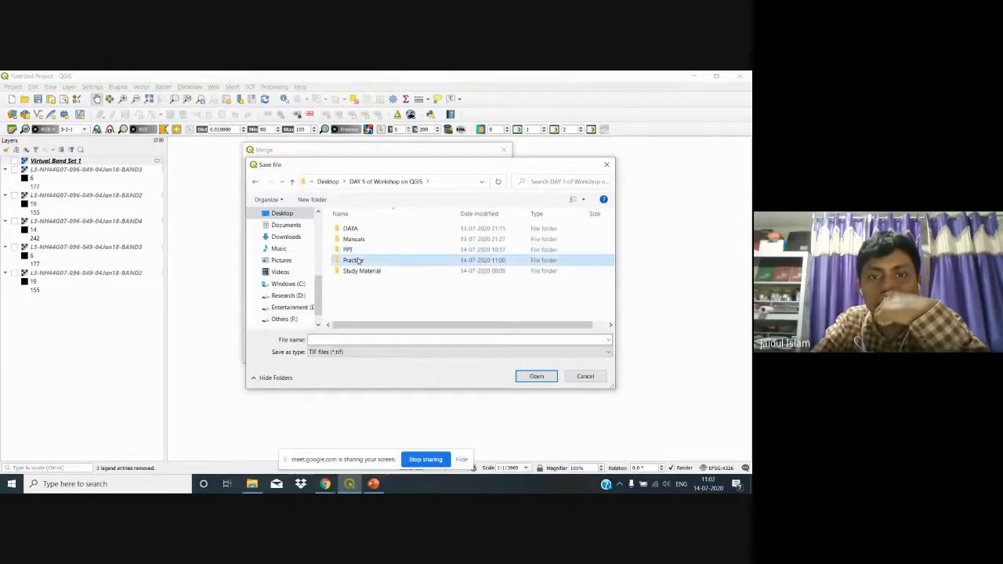
double_click(358, 260)
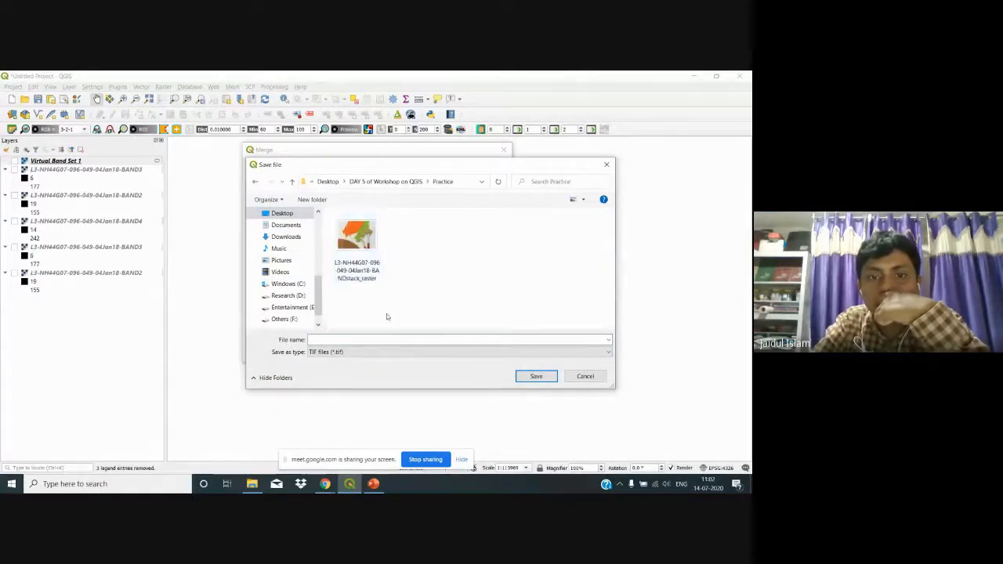
click(351, 339)
text(t)
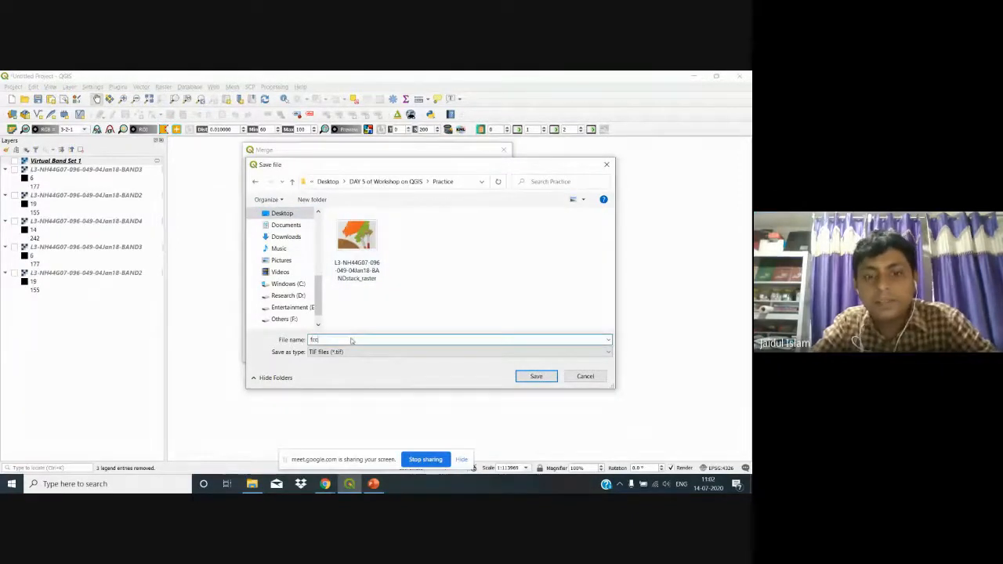
click(536, 376)
click(422, 352)
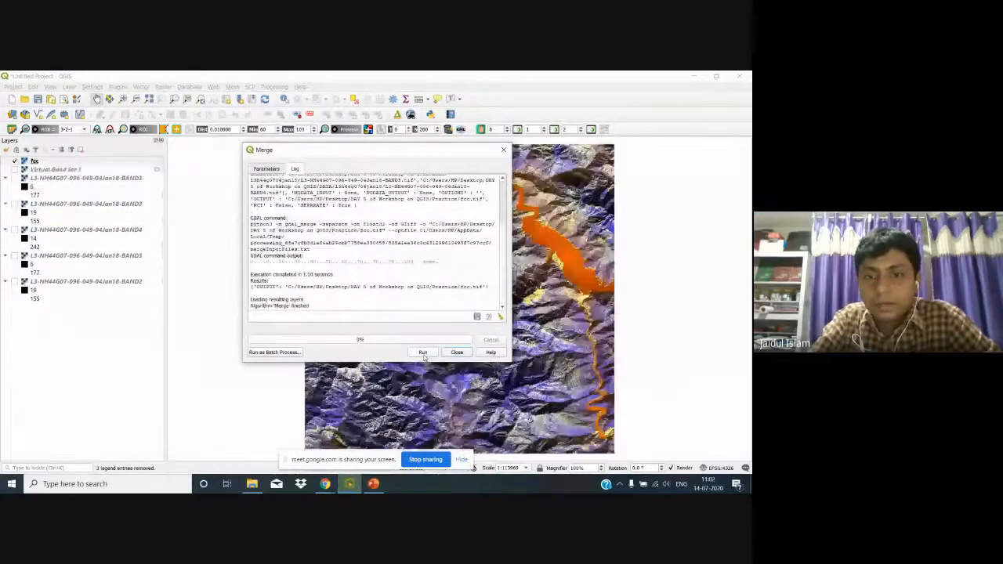
Step: Close Merge and set the fcc layer's symbology to Red Band 3, Green Band 2, Blue Band 1
click(457, 352)
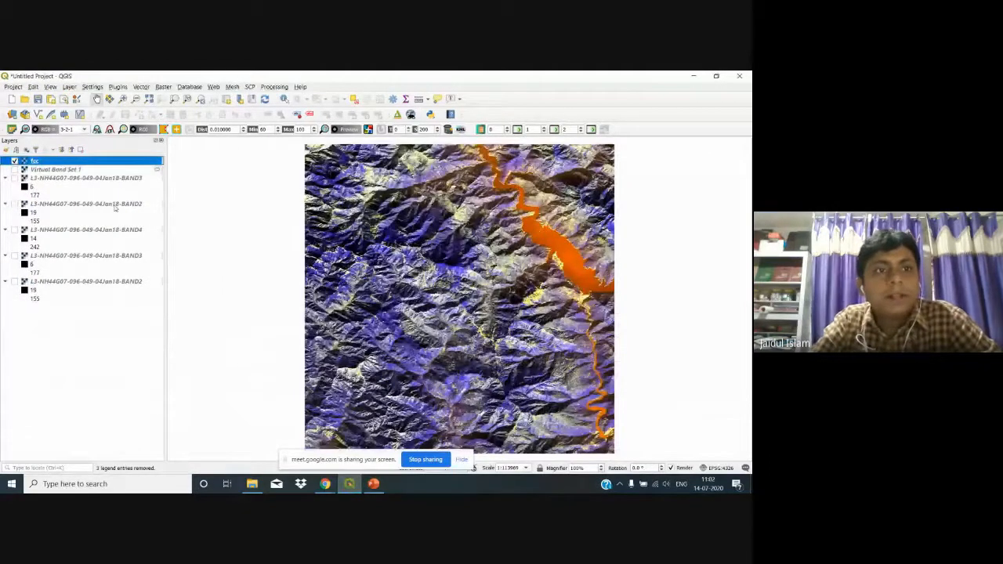
right_click(70, 161)
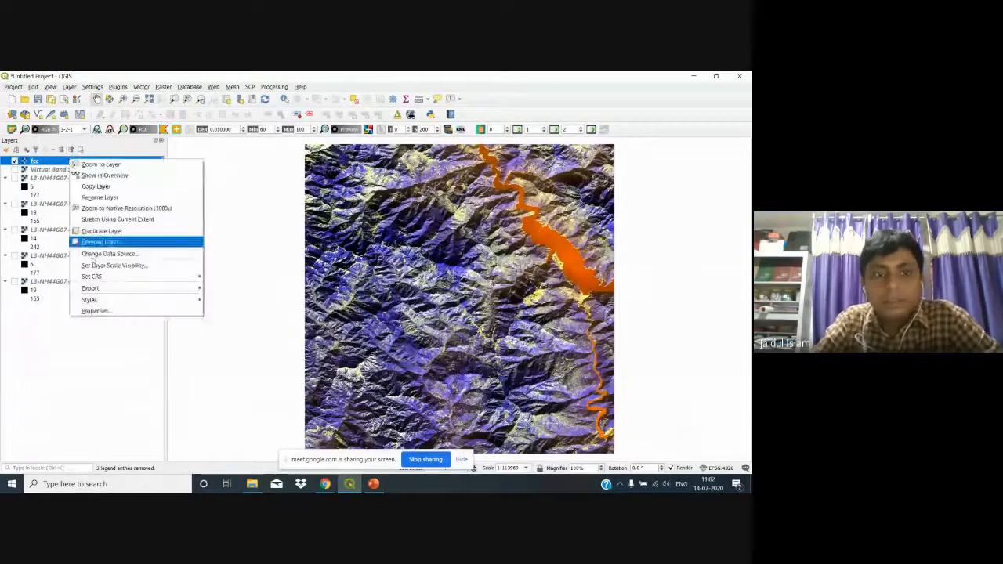
click(94, 310)
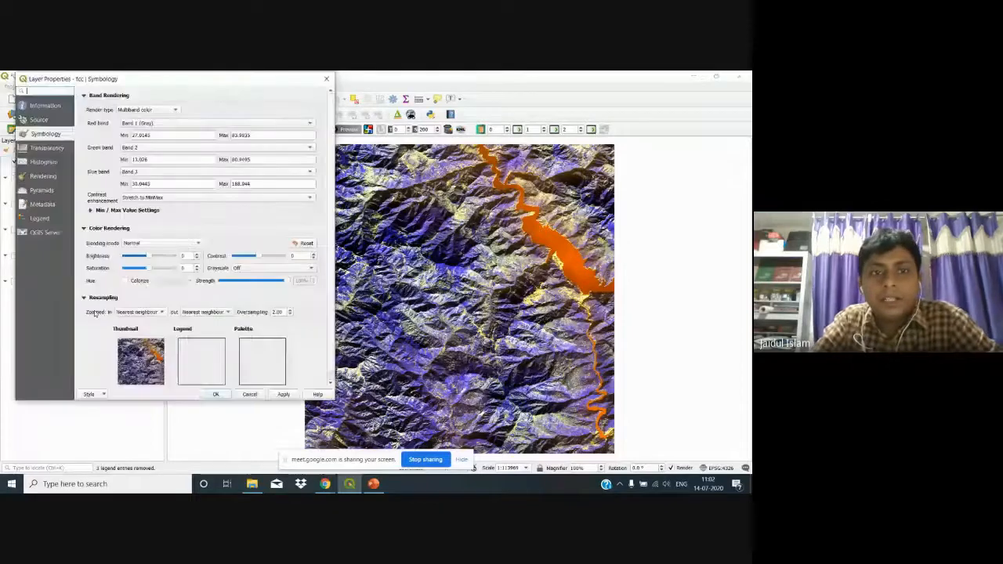
click(162, 122)
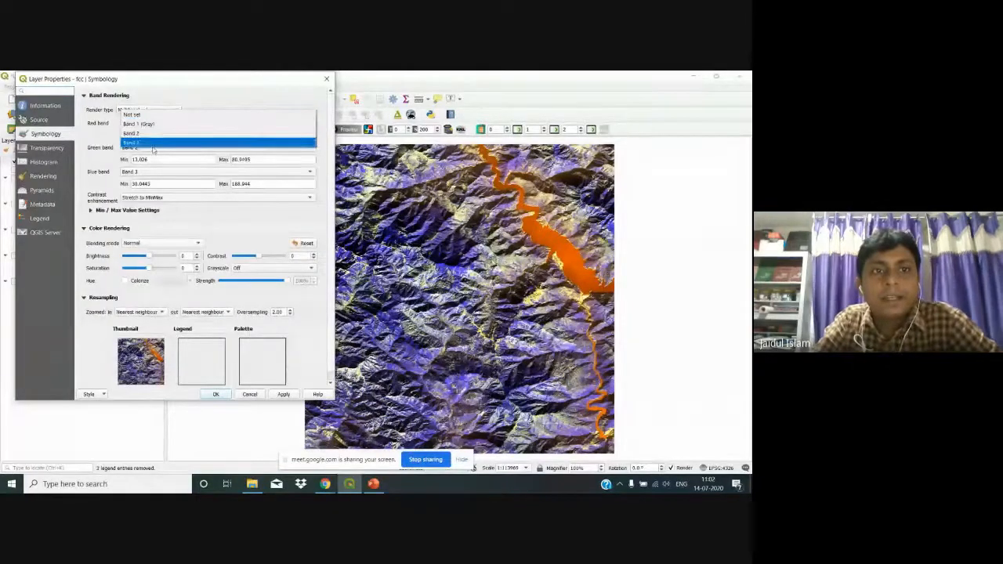
click(154, 144)
click(153, 147)
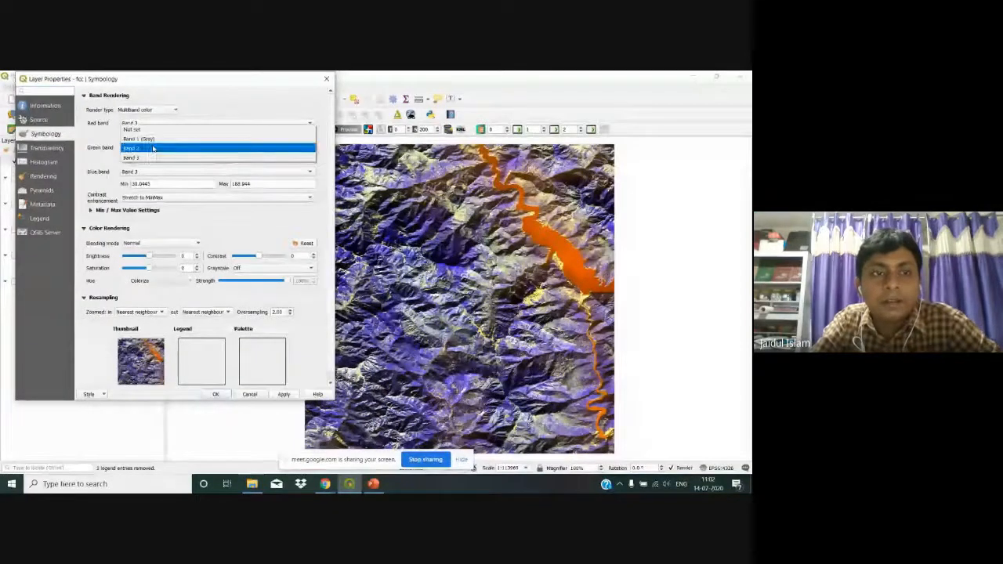
click(153, 148)
click(150, 171)
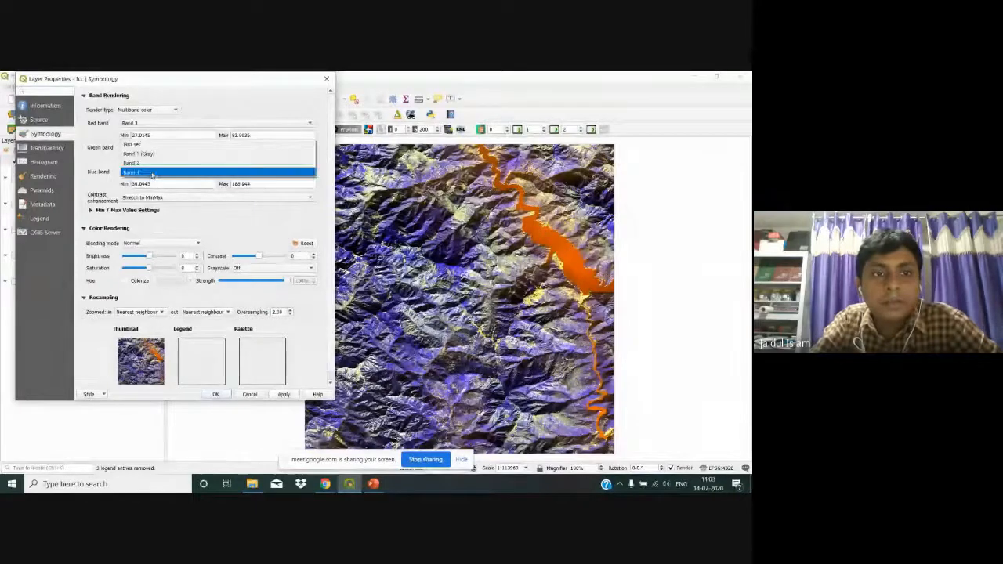
click(150, 153)
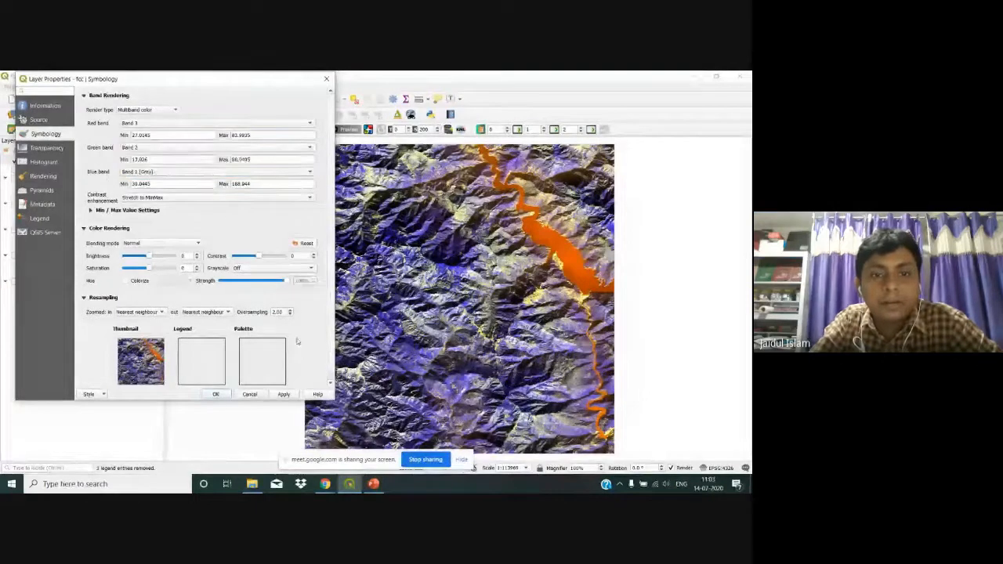
click(283, 394)
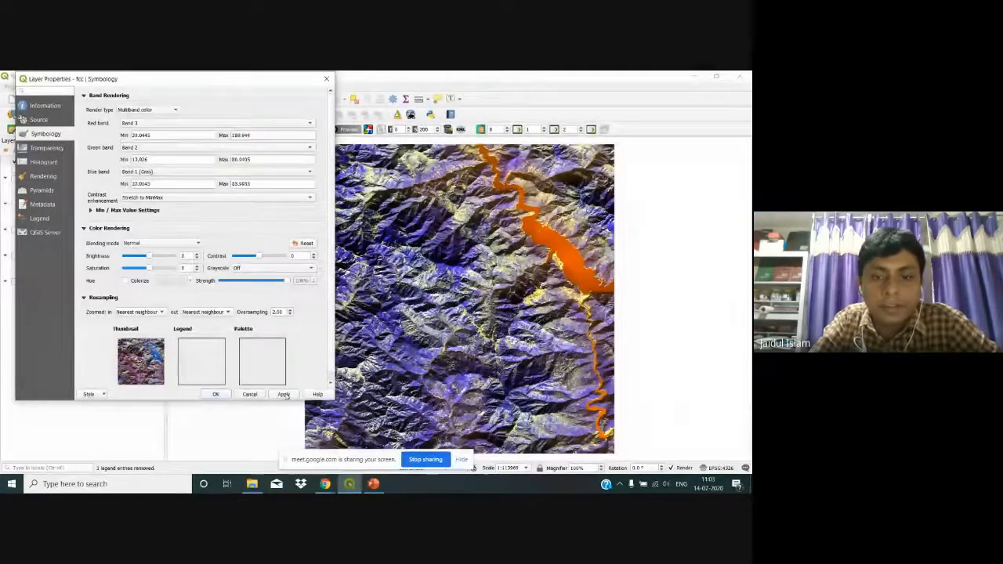
click(218, 394)
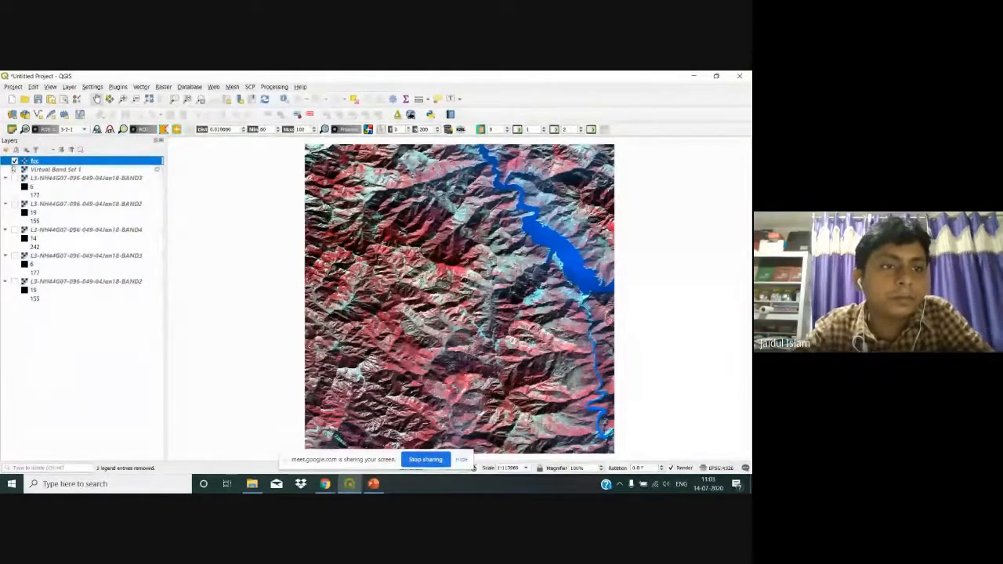
Step: Remove the Virtual Band Set 1 layer, keeping the fcc layer
right_click(14, 162)
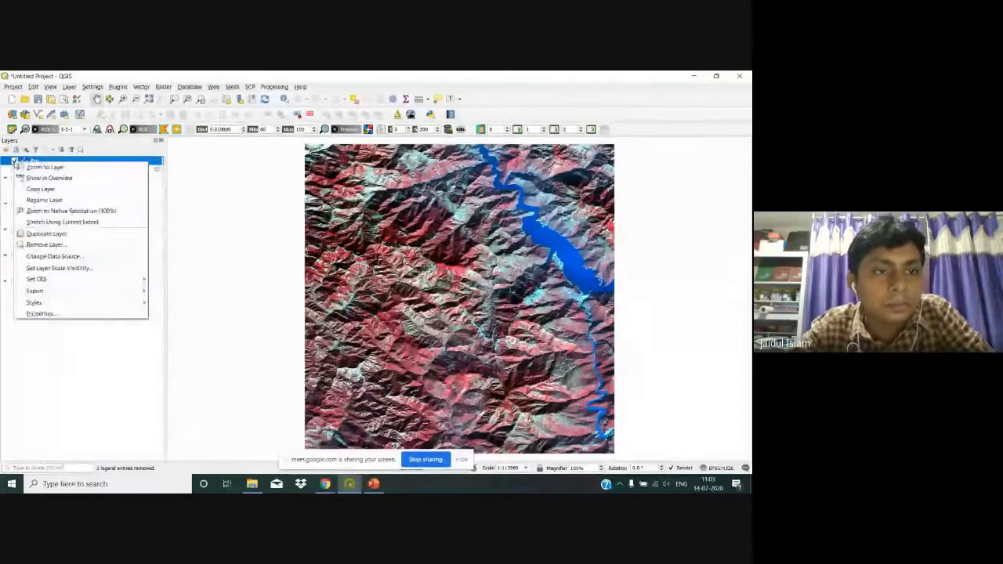
click(47, 242)
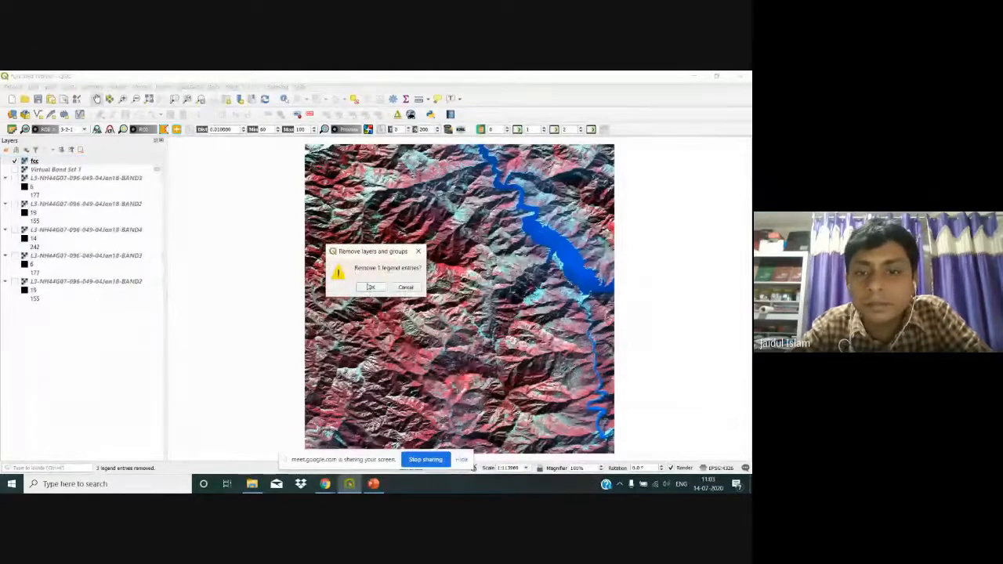
click(405, 287)
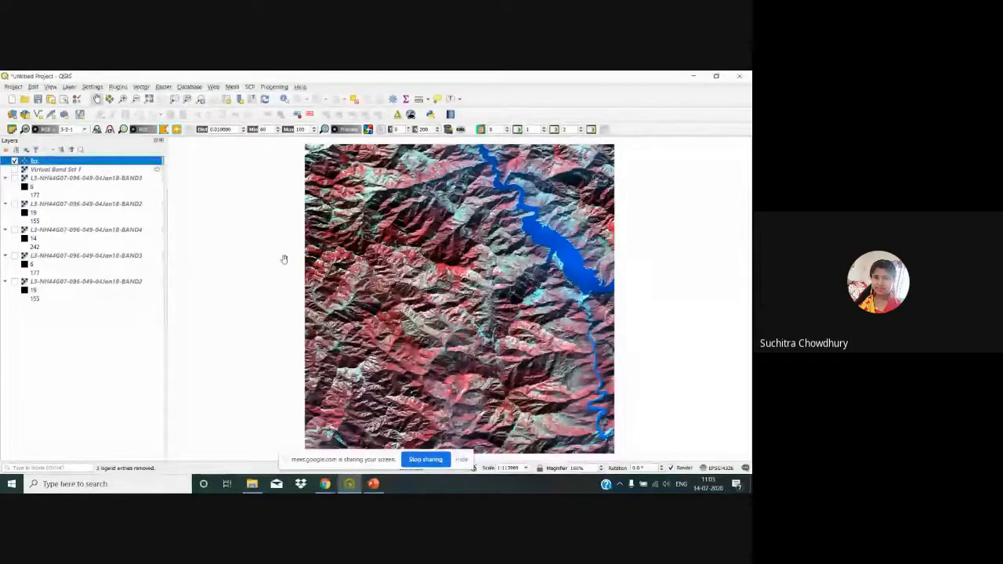
click(69, 169)
right_click(71, 170)
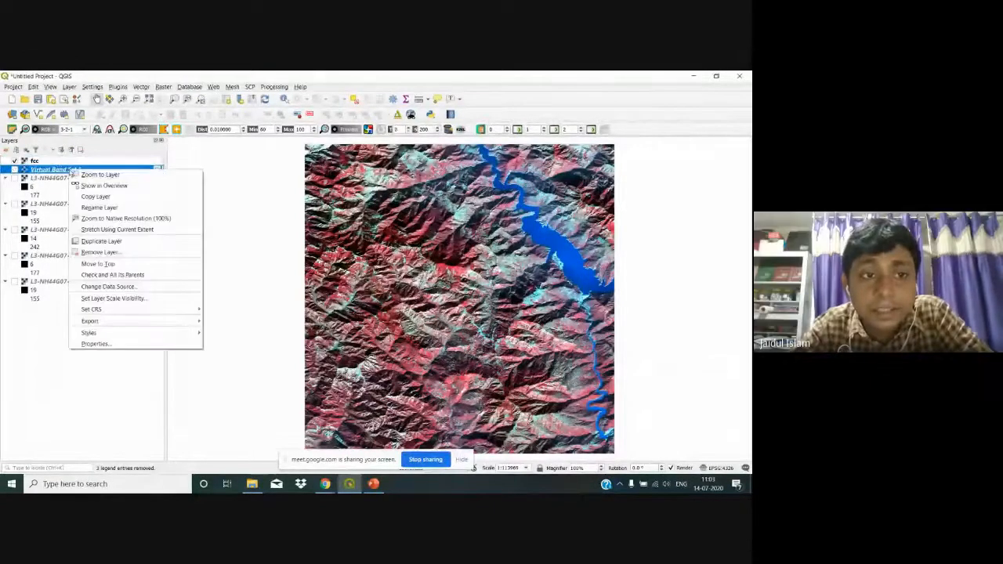
click(99, 251)
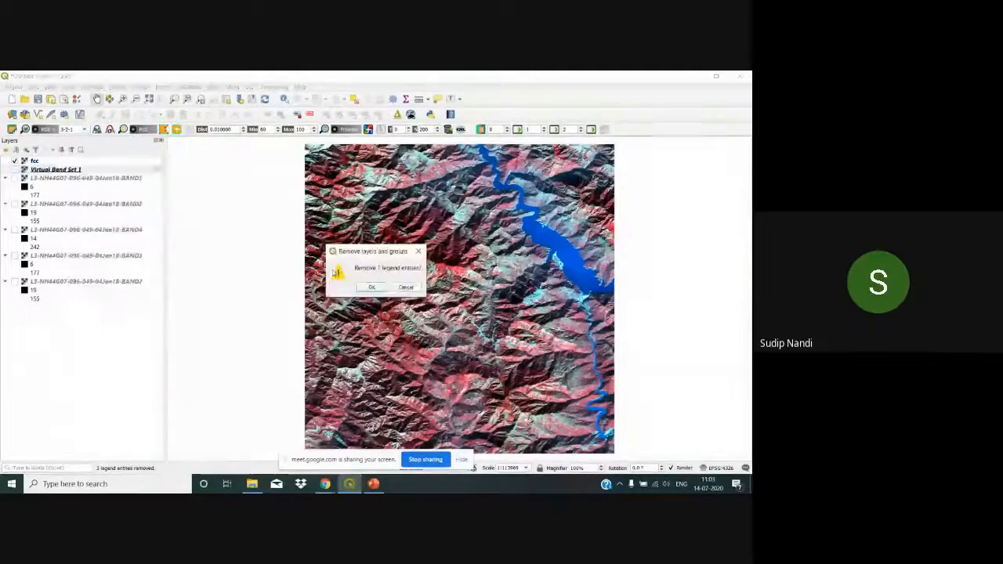
click(371, 287)
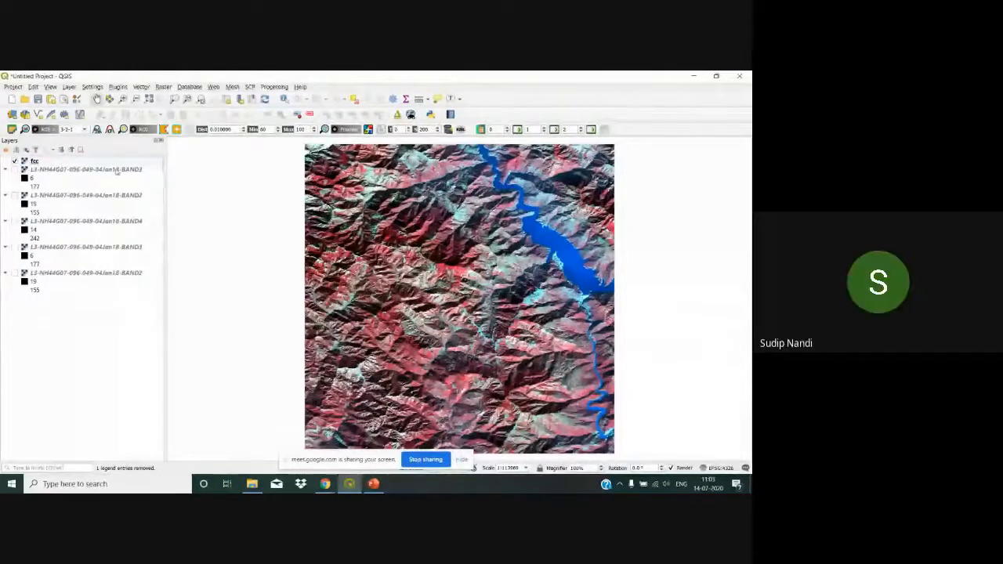
Step: Remove the first BAND3 layer, then minimize QGIS and PowerPoint to reveal File Explorer
click(116, 170)
right_click(115, 170)
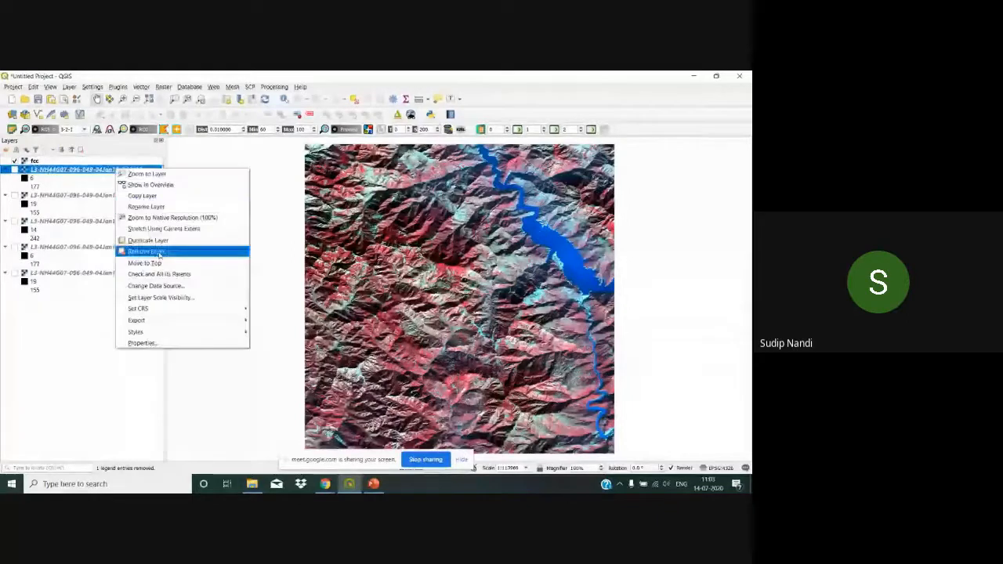
click(157, 249)
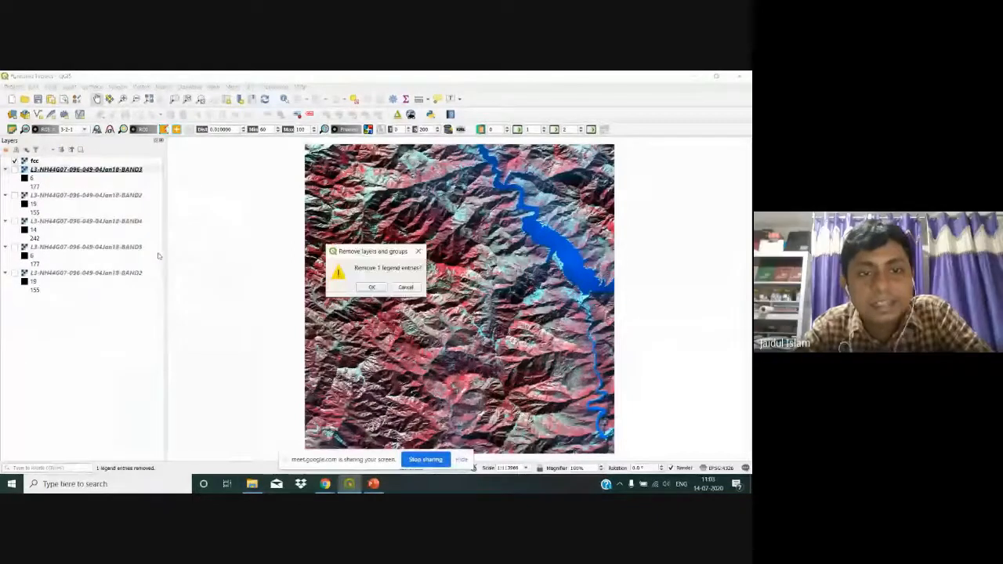
click(371, 287)
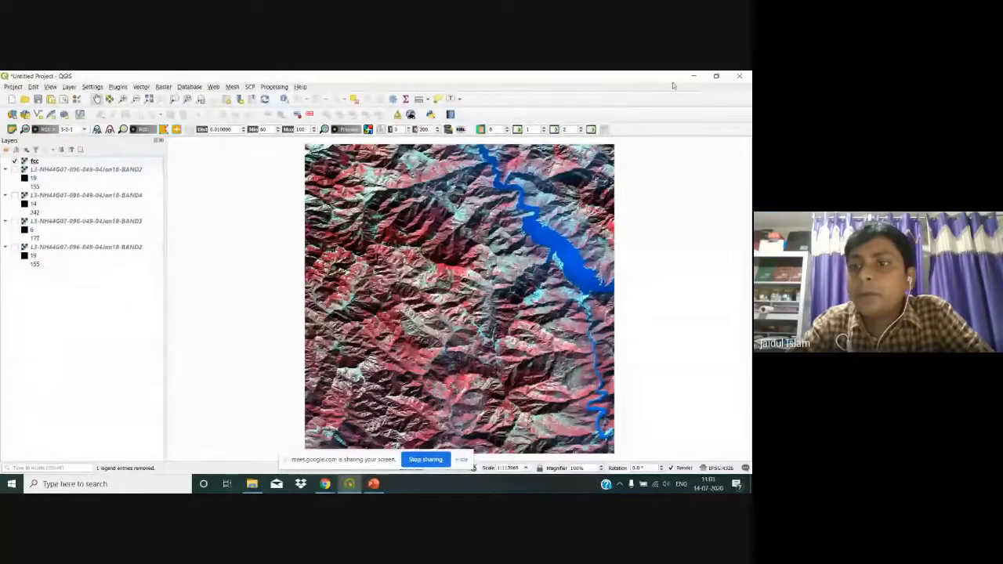
click(694, 76)
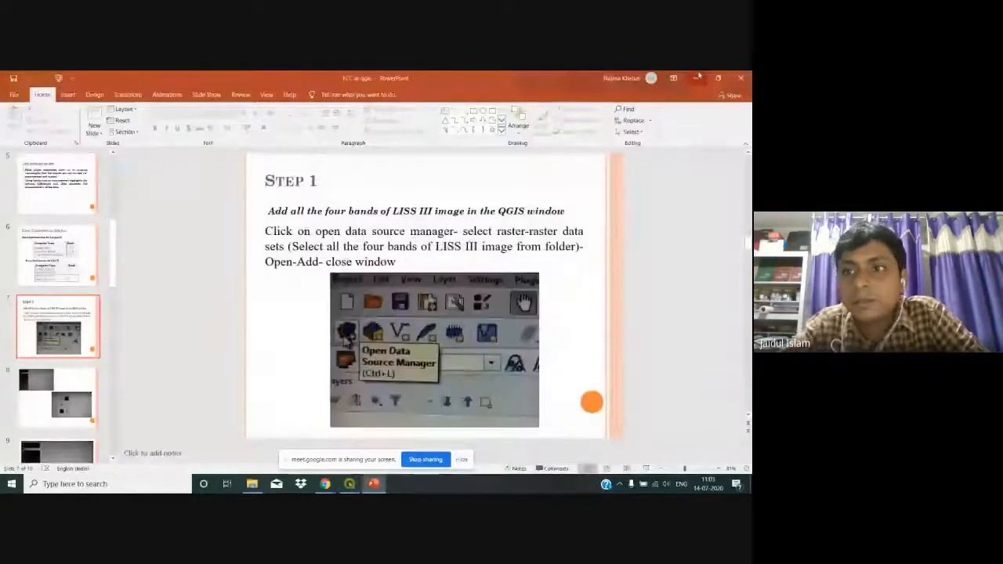
click(696, 77)
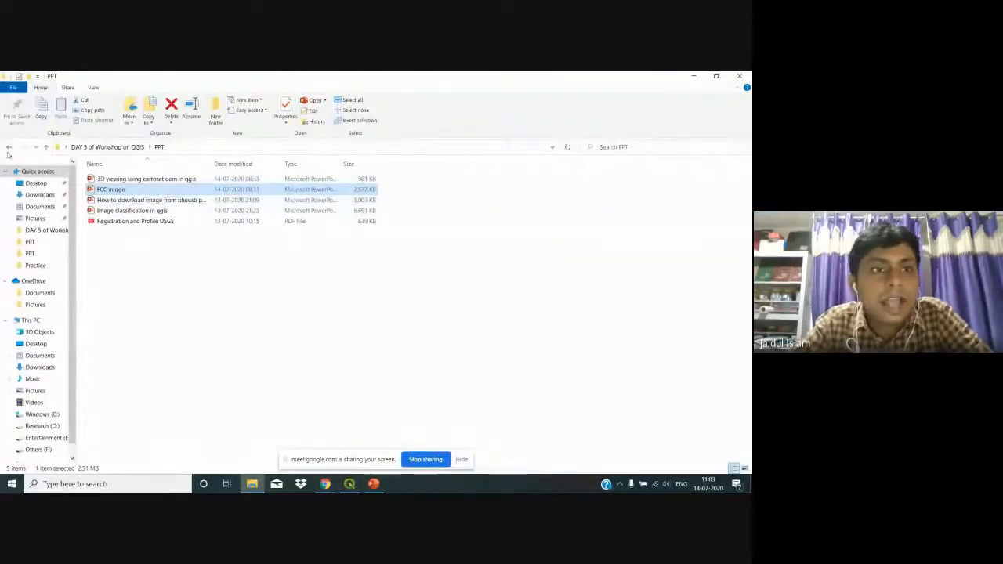
Step: Open the workshop DATA folder, select l3h44g0704jan18, and return to QGIS
click(9, 147)
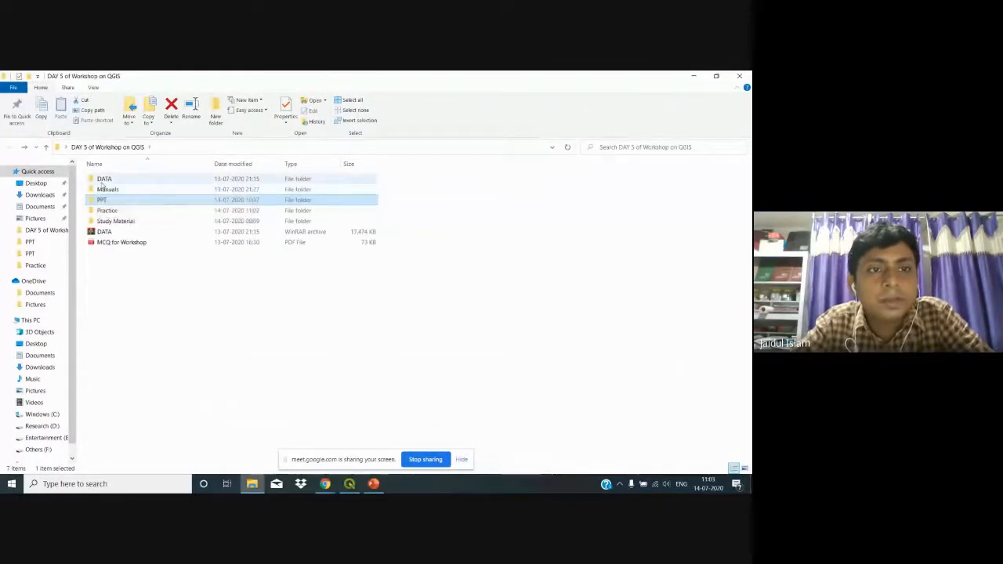
double_click(103, 179)
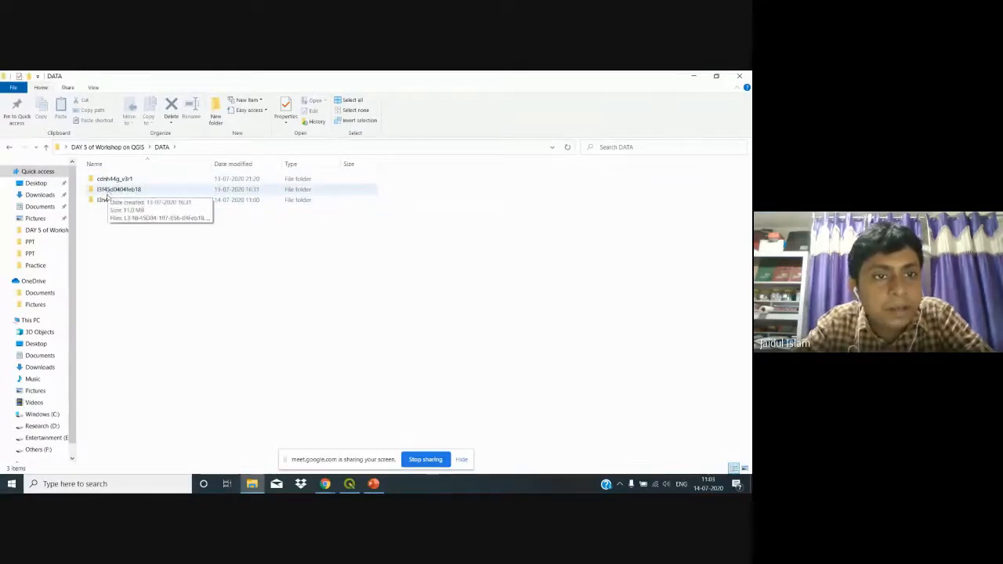
click(106, 201)
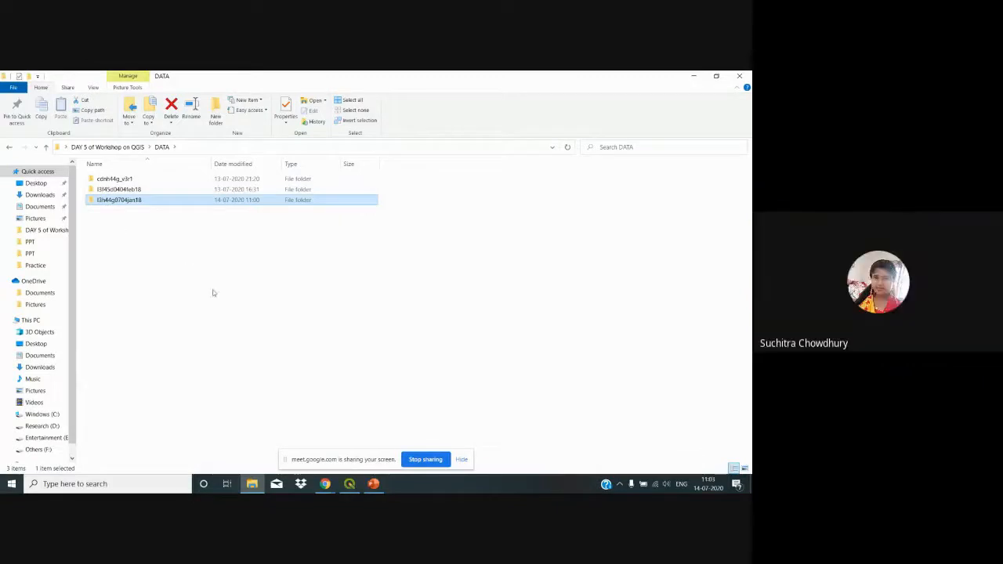
click(350, 484)
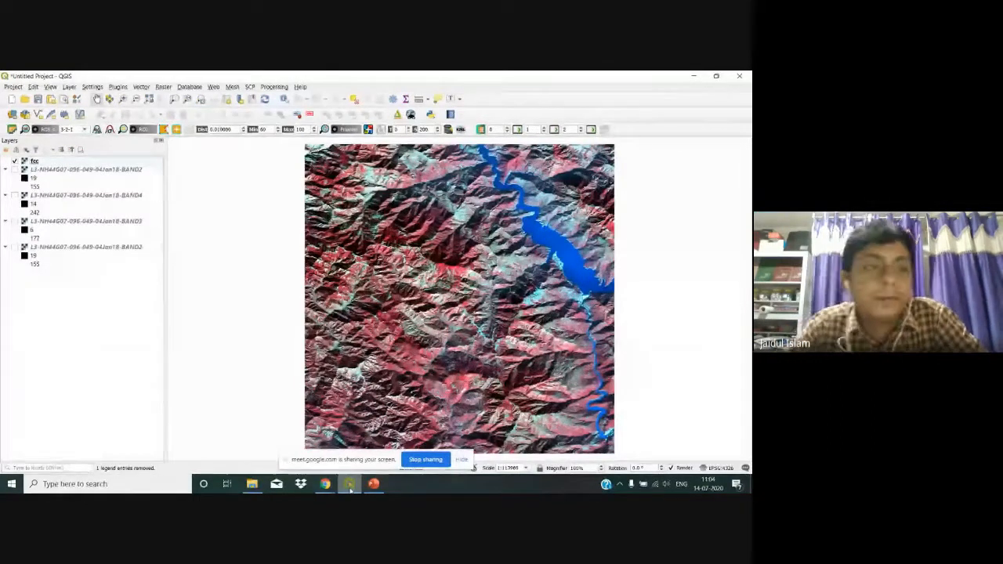
Step: Hide the fcc layer and clear all bands from the SCP band set table
click(249, 87)
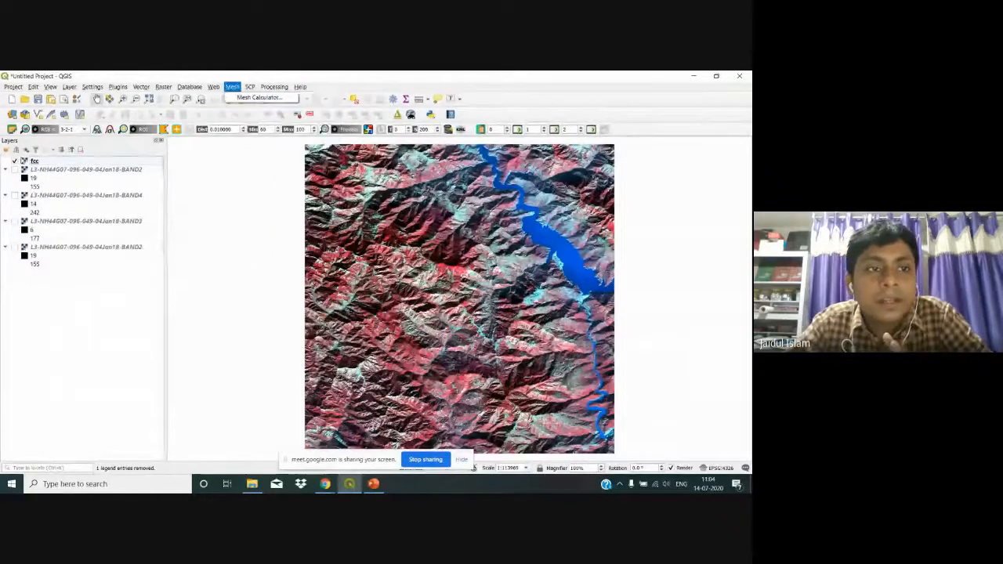
click(13, 161)
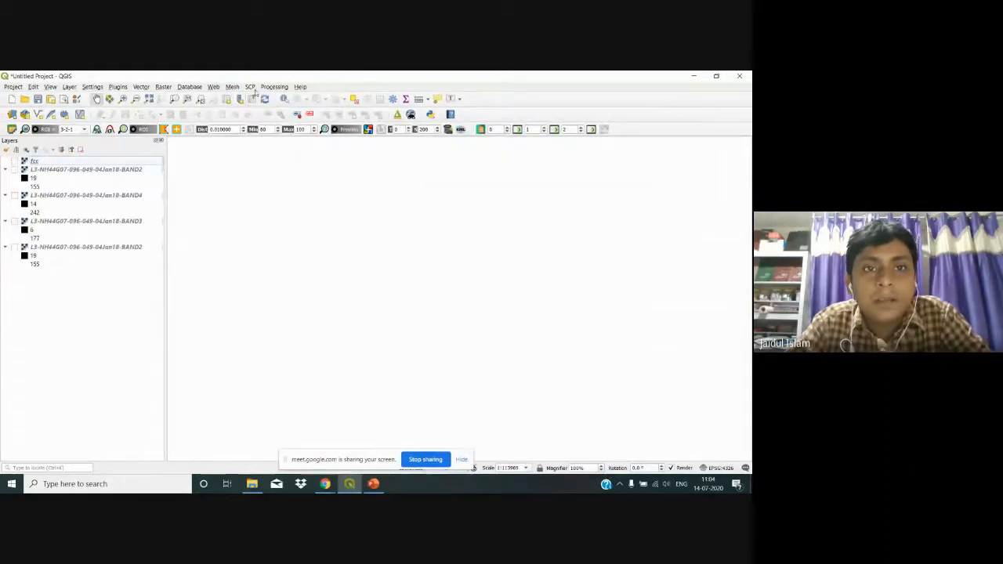
click(249, 87)
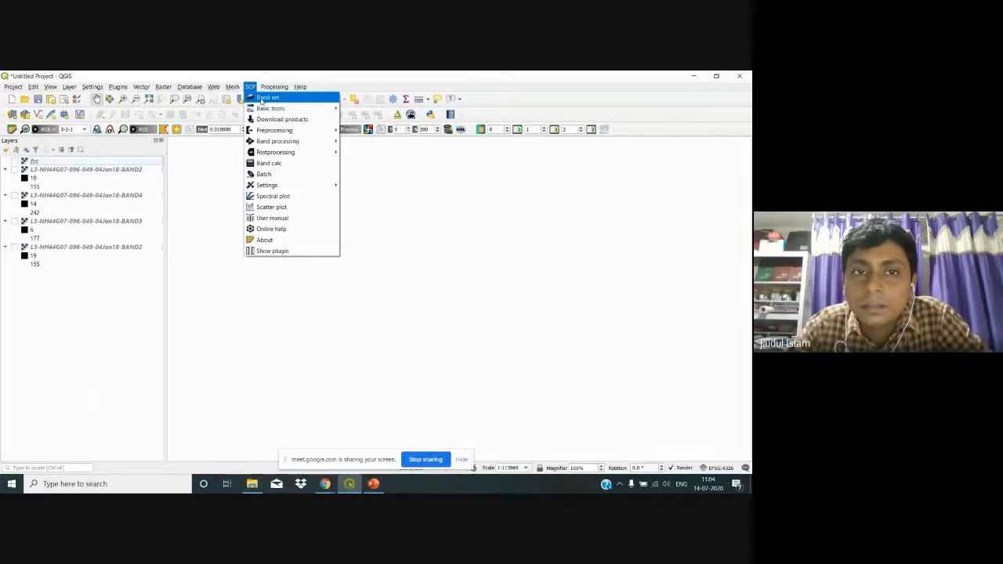
click(266, 97)
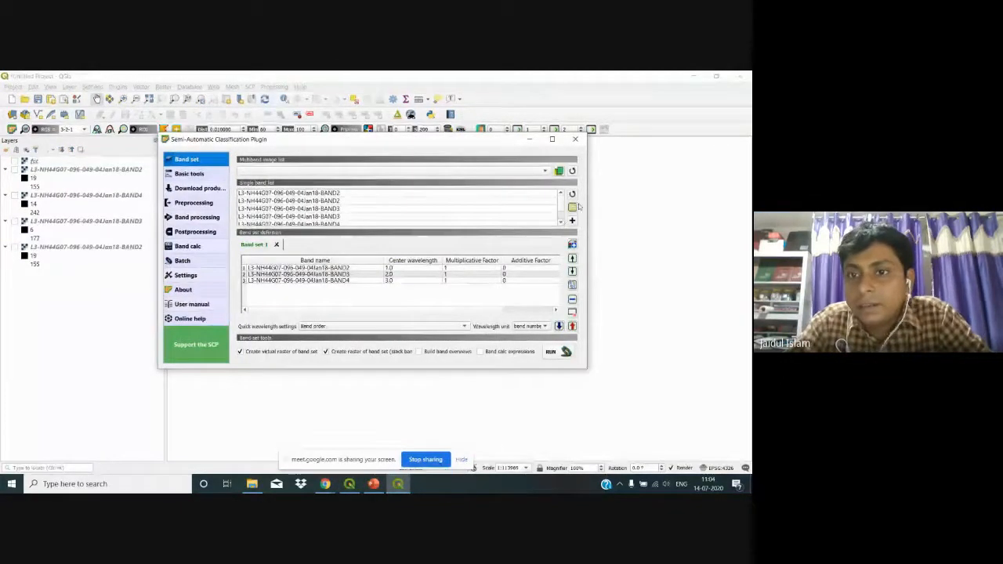
click(573, 312)
click(394, 282)
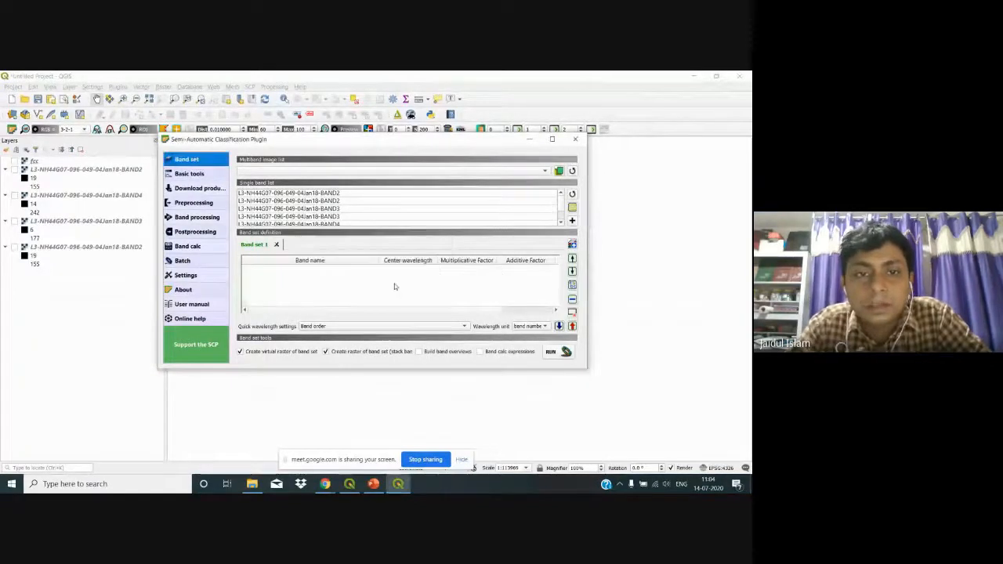
Step: Refresh the single band list, remove Band set 1, and cancel the raster file chooser
click(572, 194)
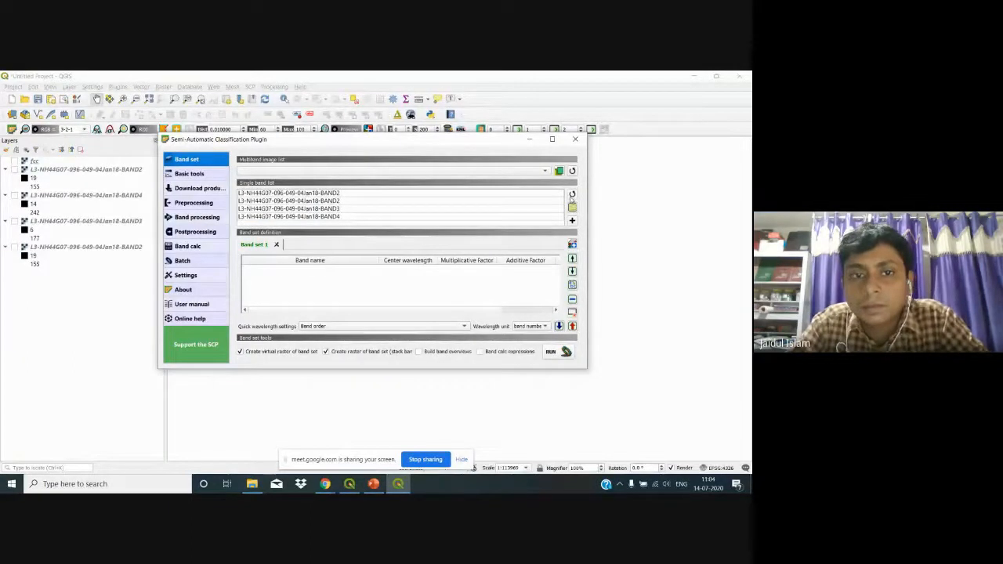
click(432, 208)
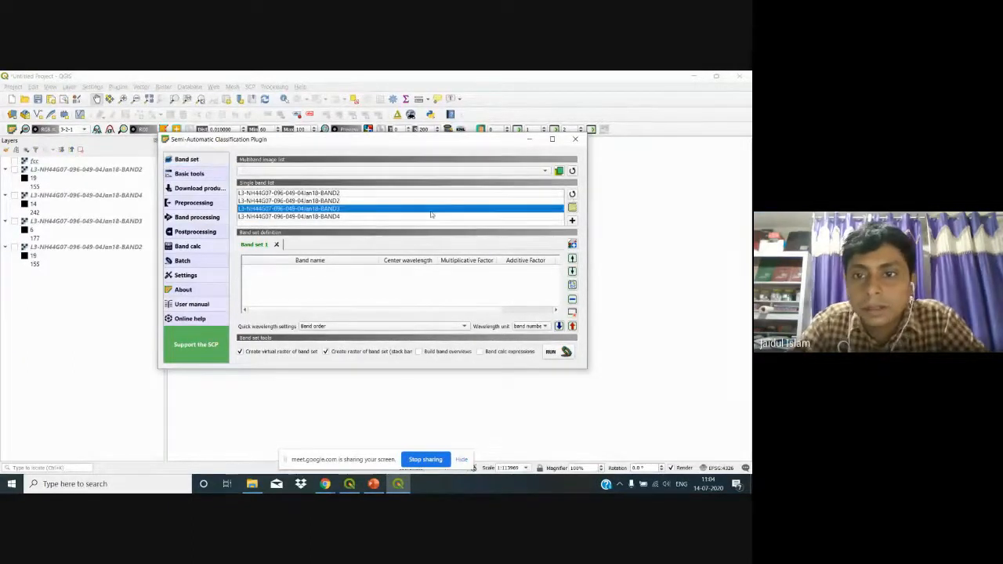
click(572, 196)
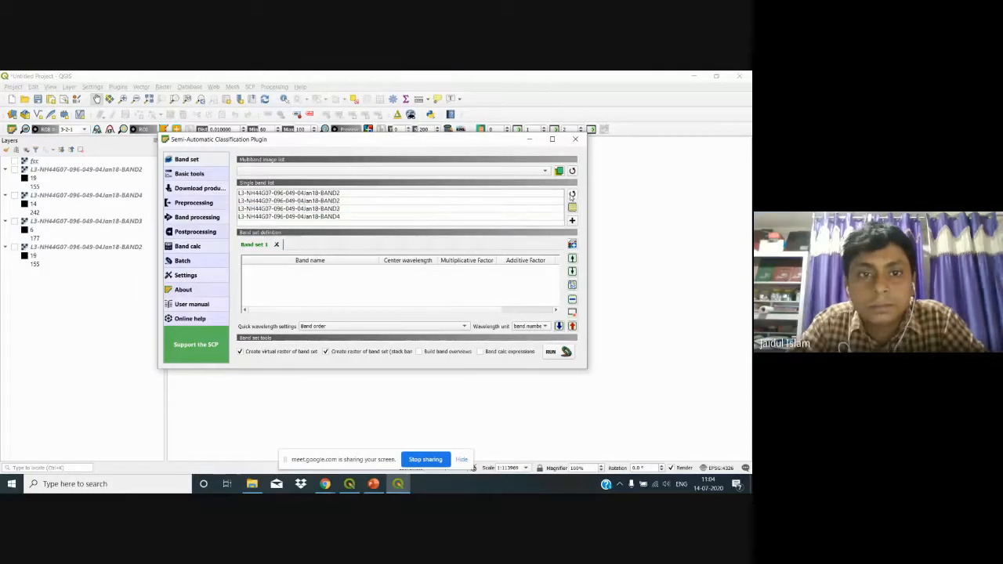
click(276, 244)
click(396, 281)
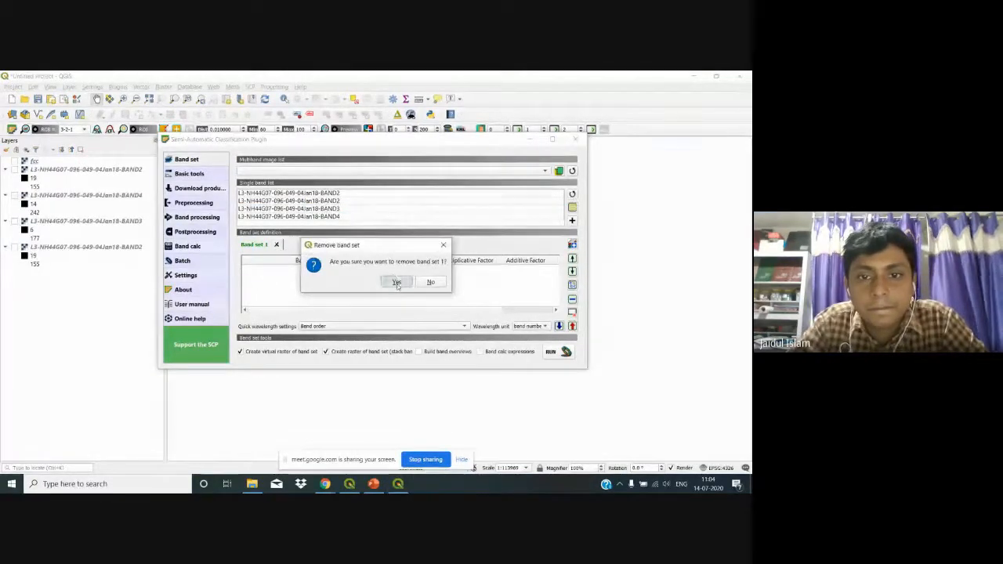
click(549, 171)
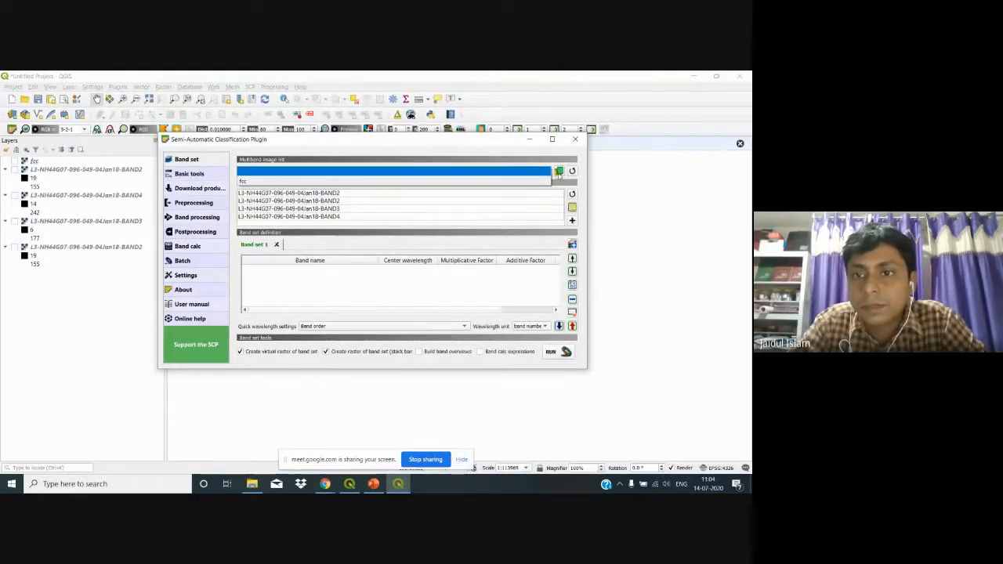
click(558, 172)
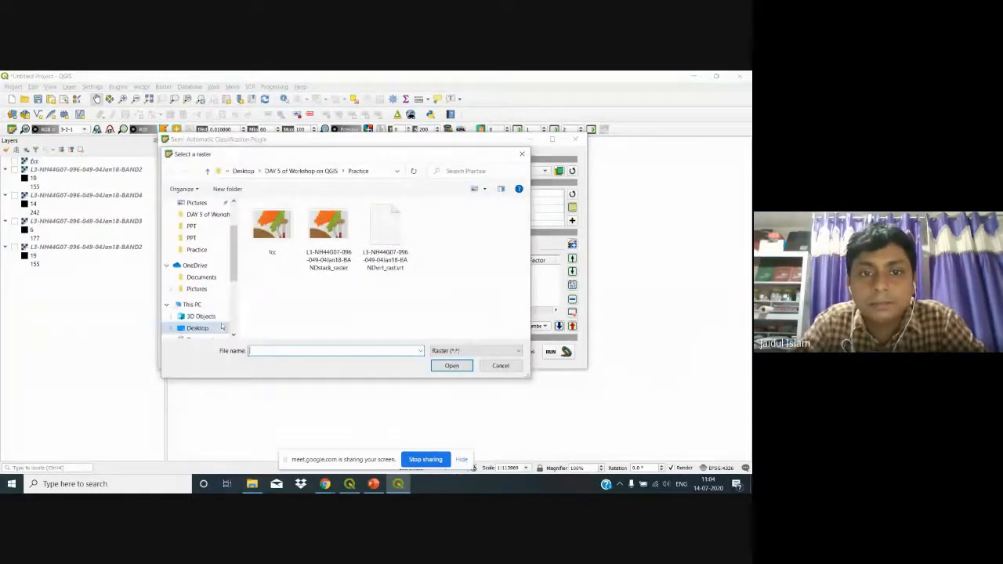
click(513, 366)
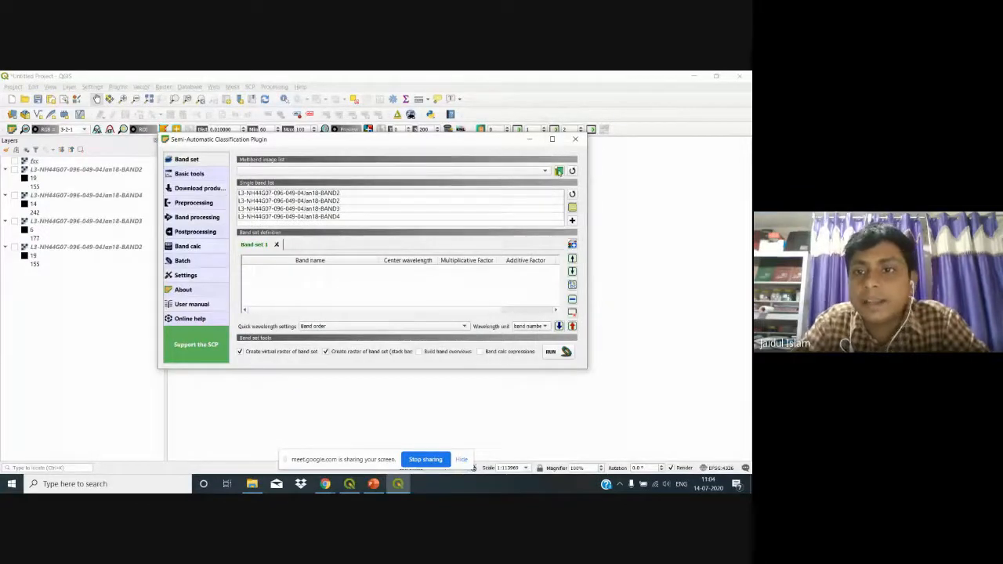
Step: Load BAND2, BAND3 and BAND4 from DATA\l3h44g0704jan18 into band set 1
click(558, 171)
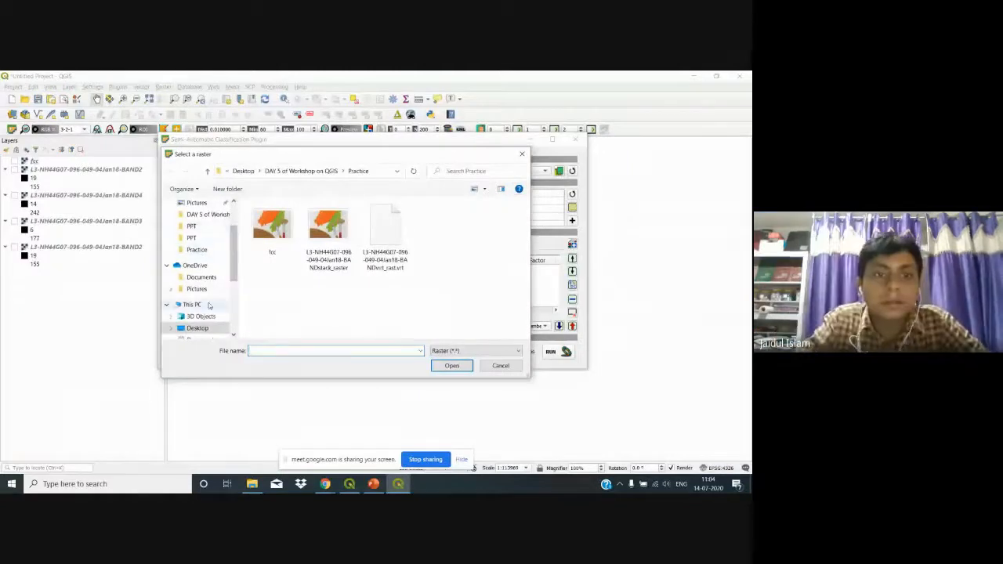
click(197, 327)
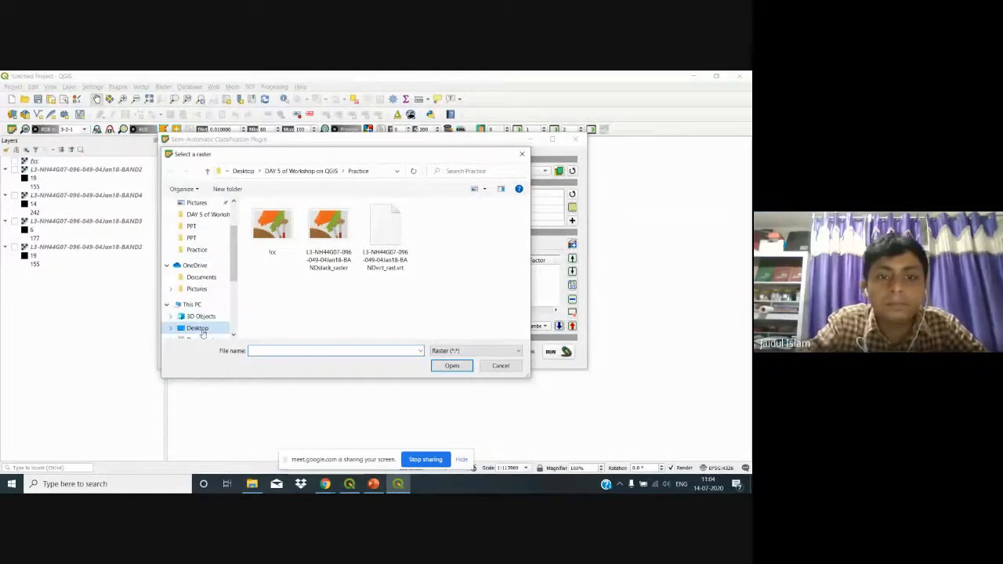
double_click(294, 221)
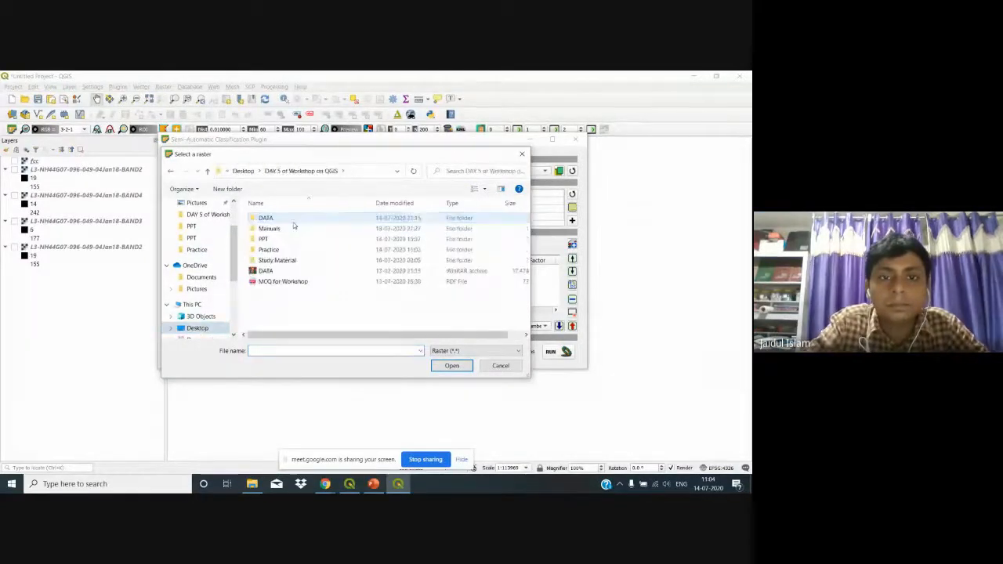
double_click(294, 221)
double_click(334, 240)
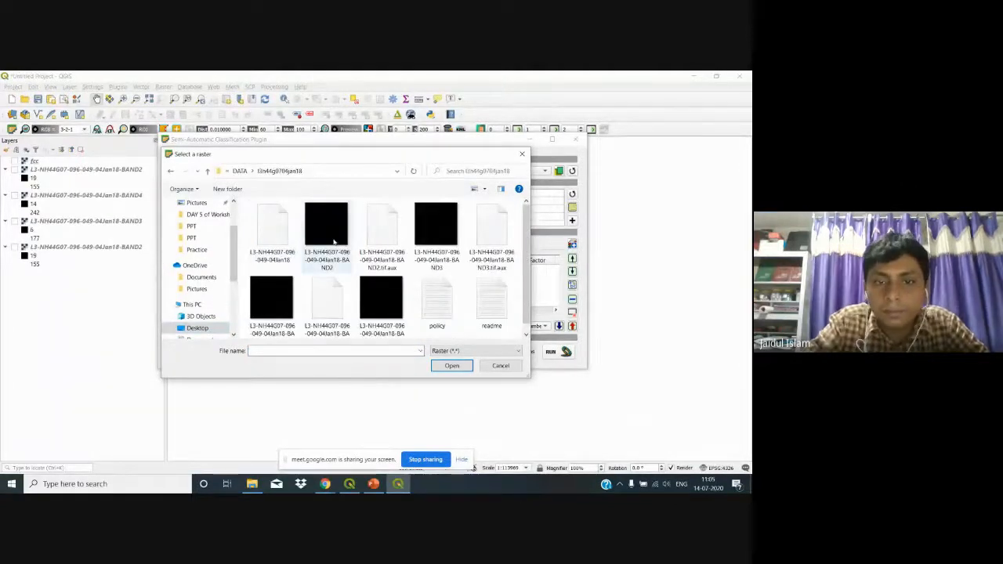
click(334, 235)
ctrl+click(435, 235)
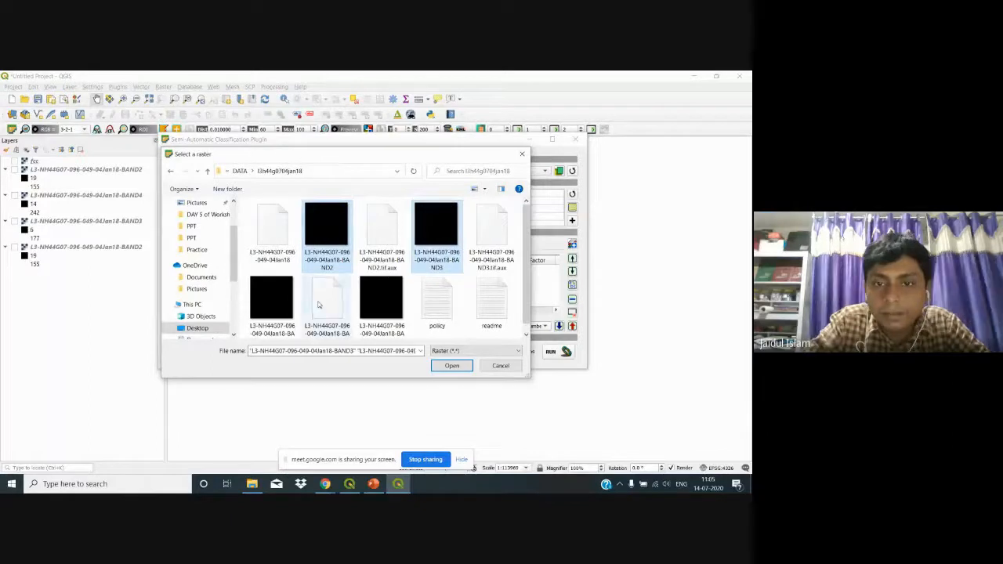
ctrl+click(271, 298)
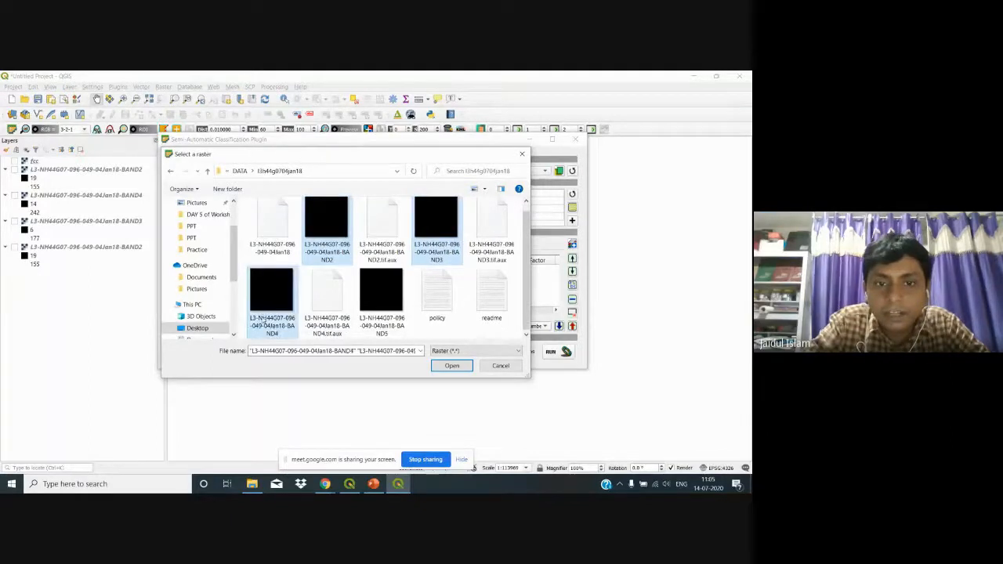
click(459, 369)
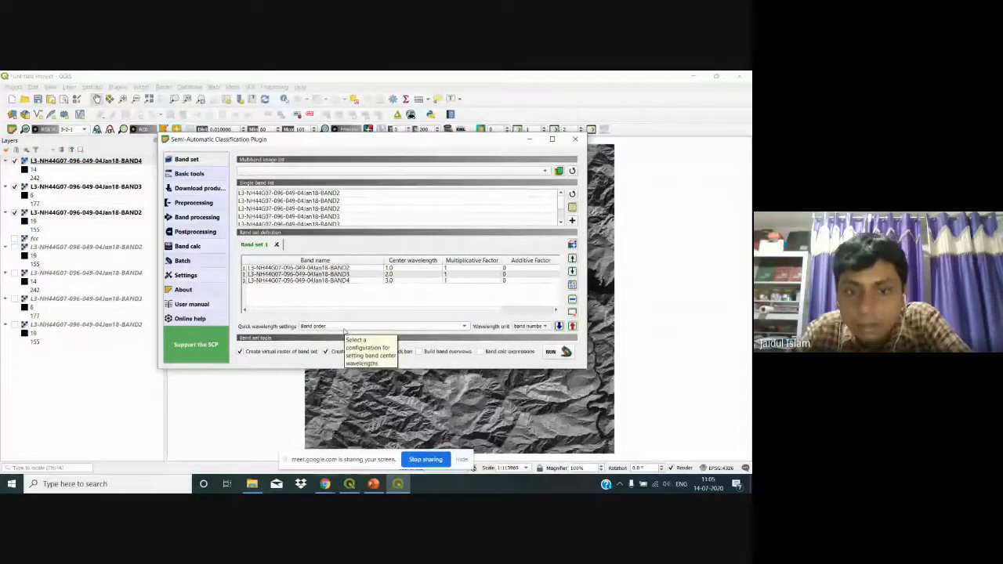
Step: Set the Quick wavelength settings to Band order
click(344, 326)
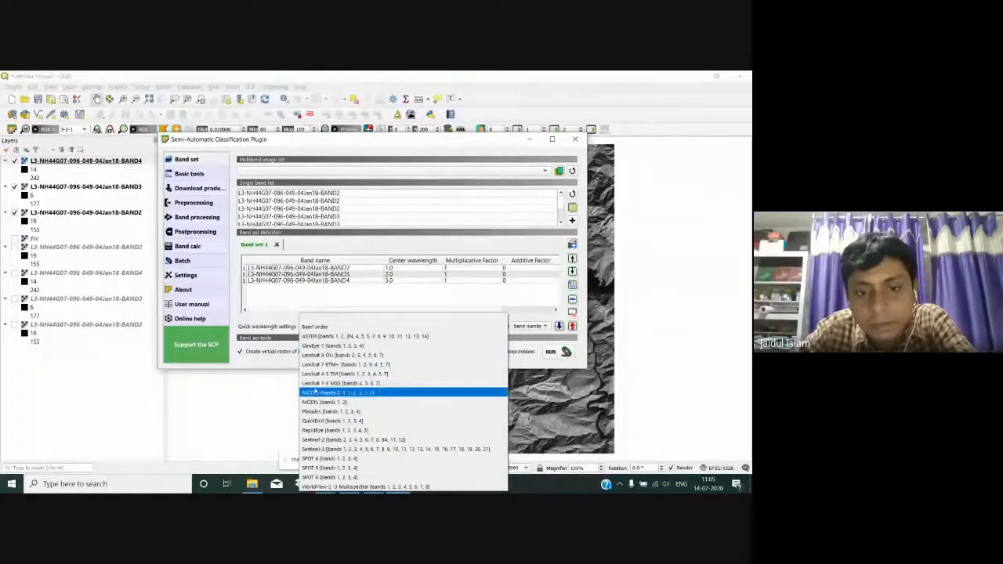
mouse_move(349, 483)
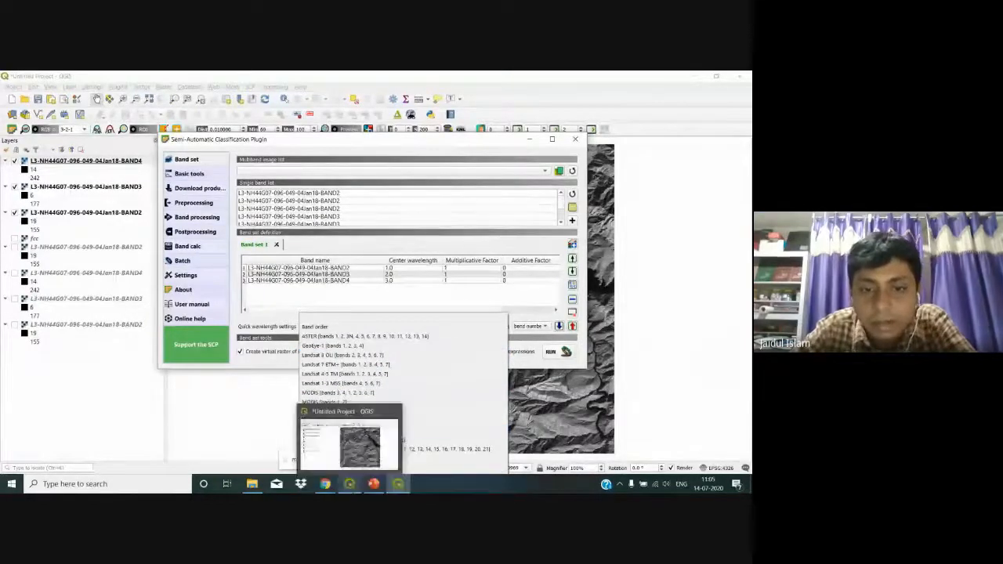
click(329, 327)
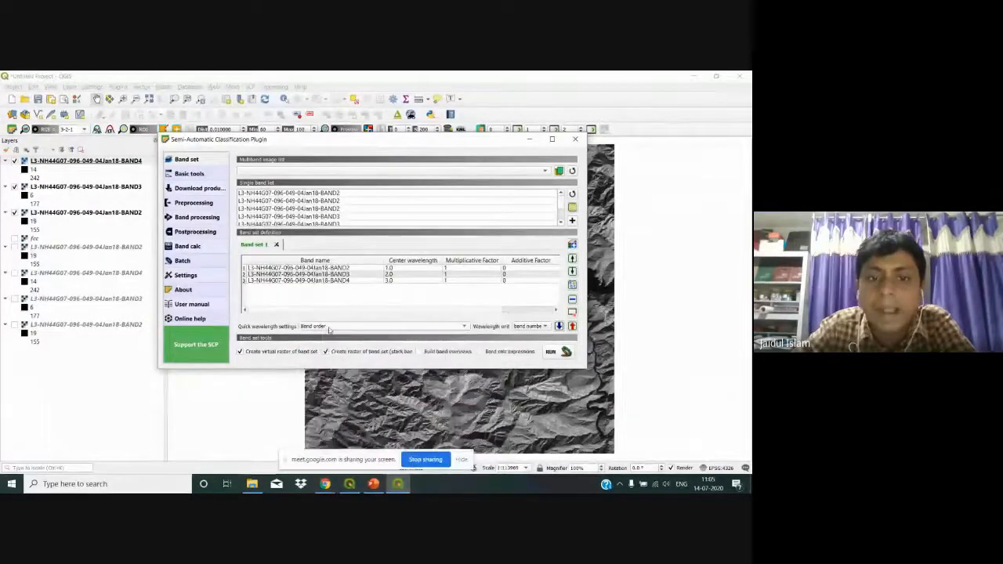
Step: Choose the 3-2-1 RGB combination in the SCP basic tools
click(196, 174)
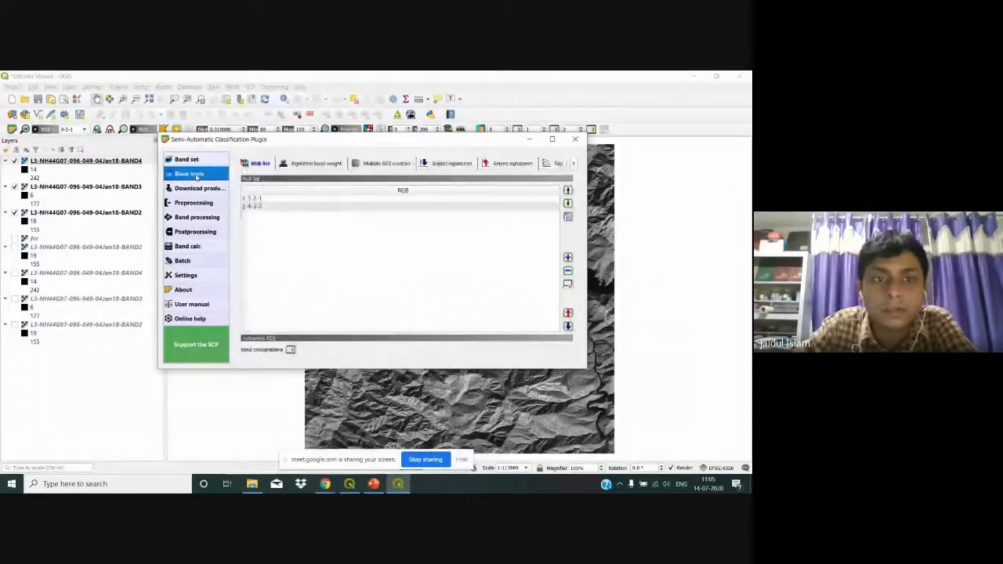
click(255, 198)
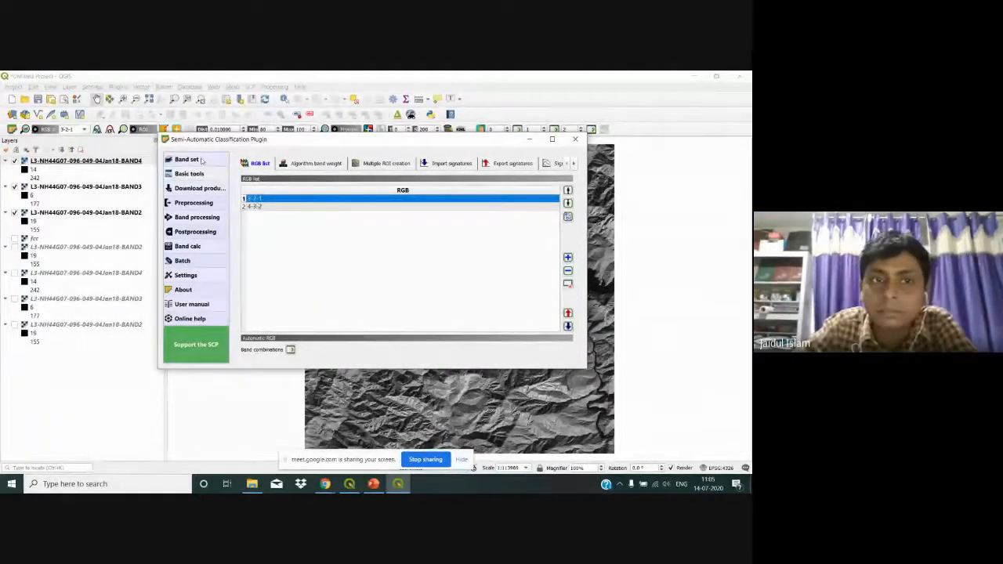
click(188, 160)
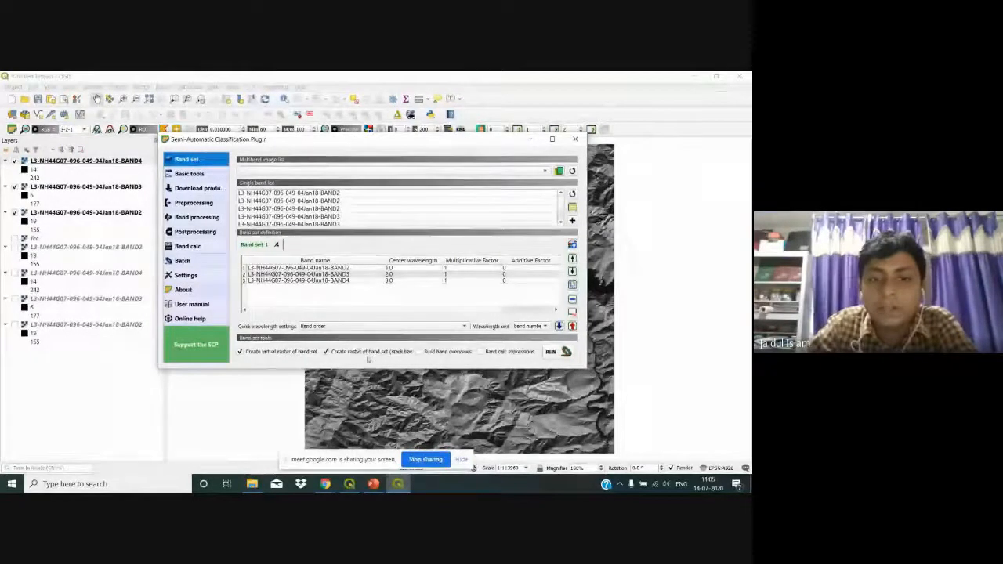
Step: Stack the band set into the Practice folder and close the SCP window
click(551, 352)
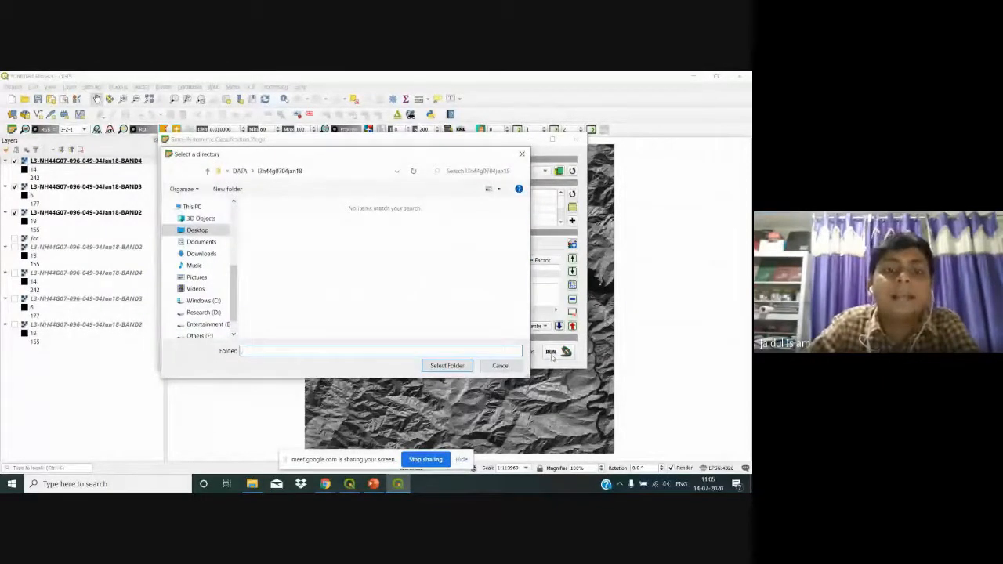
click(200, 230)
double_click(270, 218)
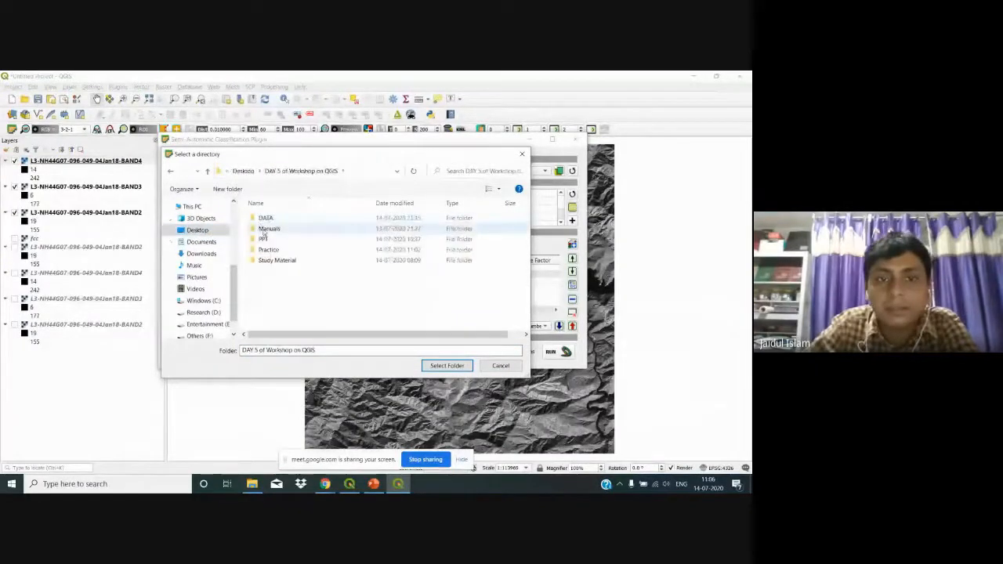
click(268, 250)
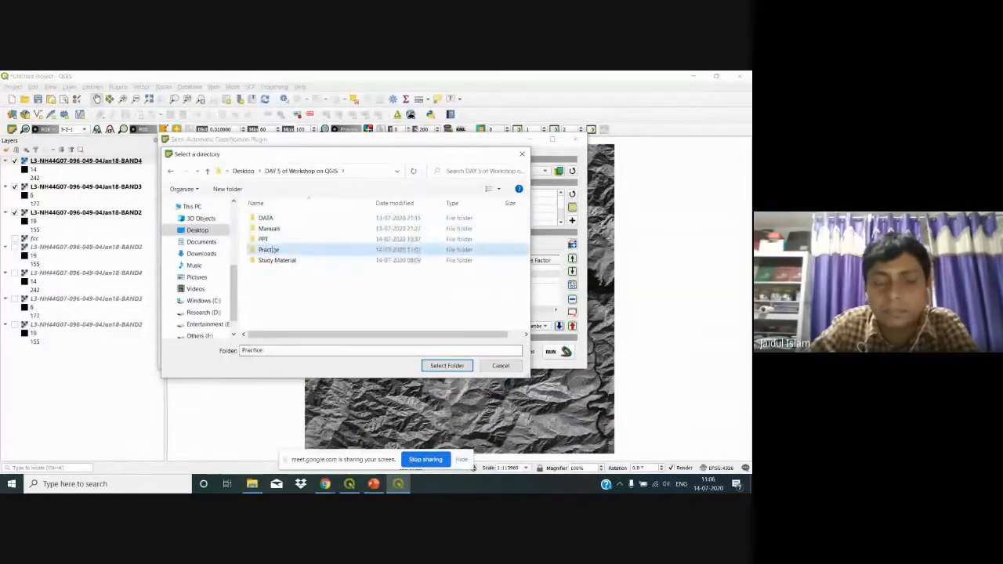
click(446, 366)
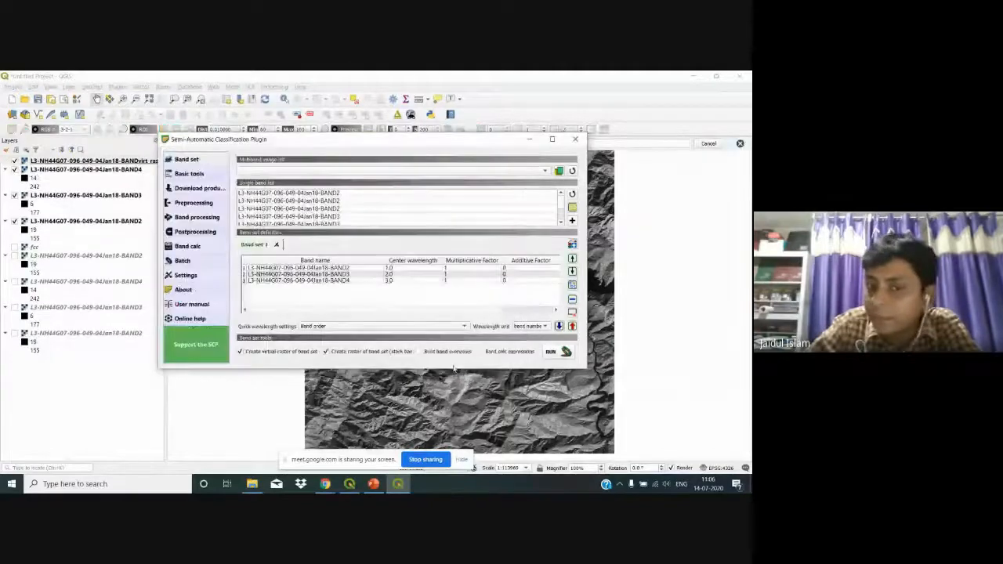
click(577, 138)
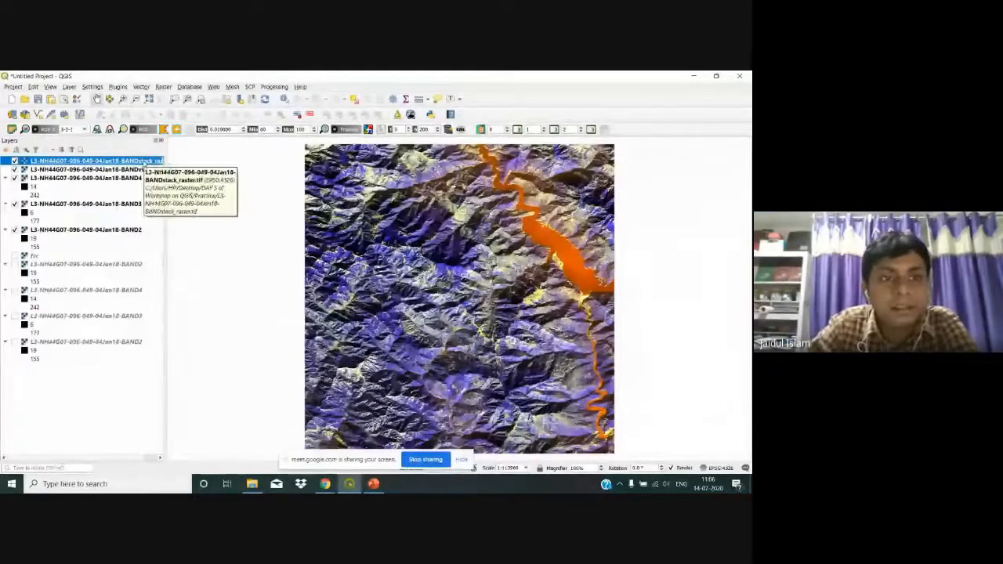
Step: Set the BANDstack layer's symbology to Red Band 3, Green Band 2, Blue Band 1
right_click(144, 162)
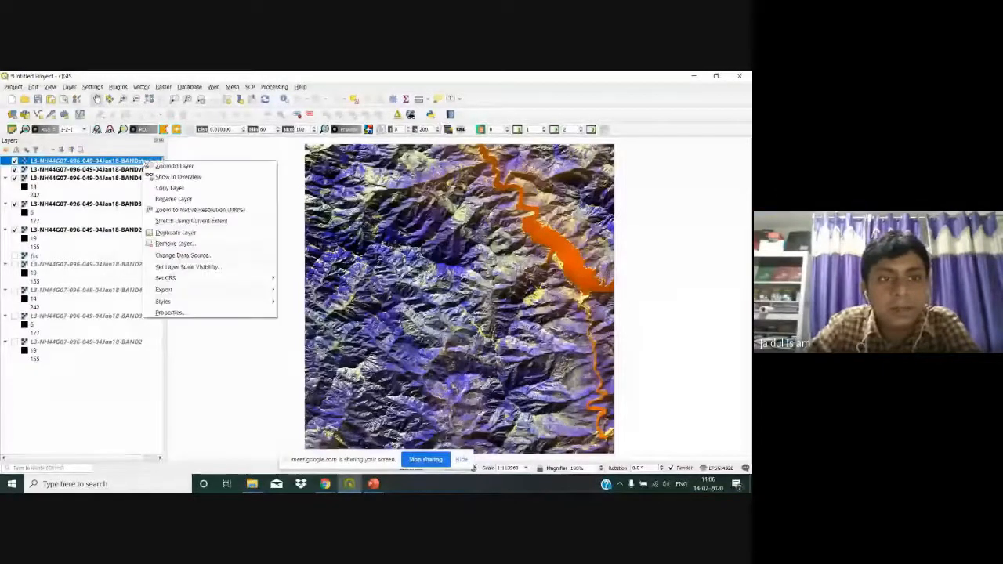
click(170, 313)
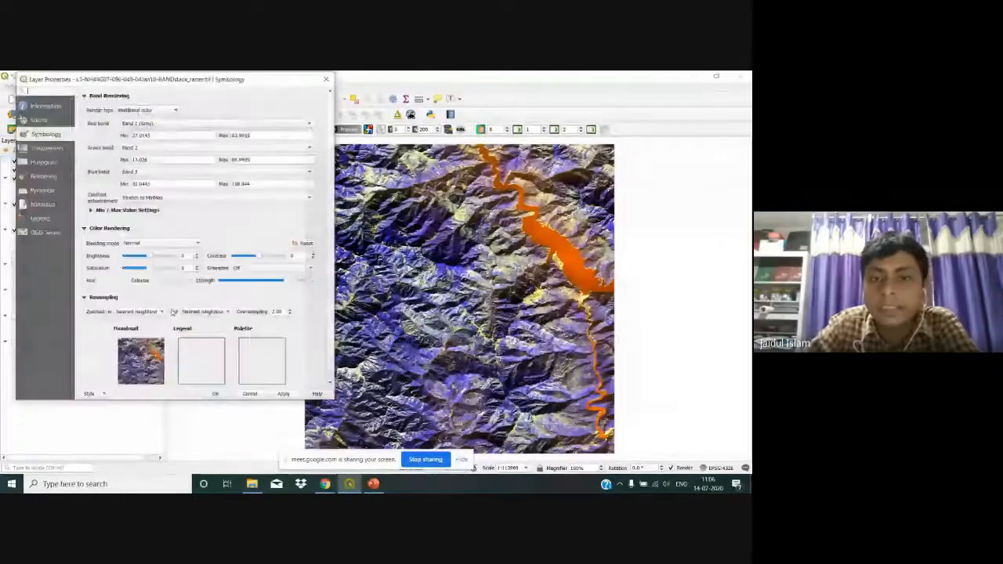
click(261, 127)
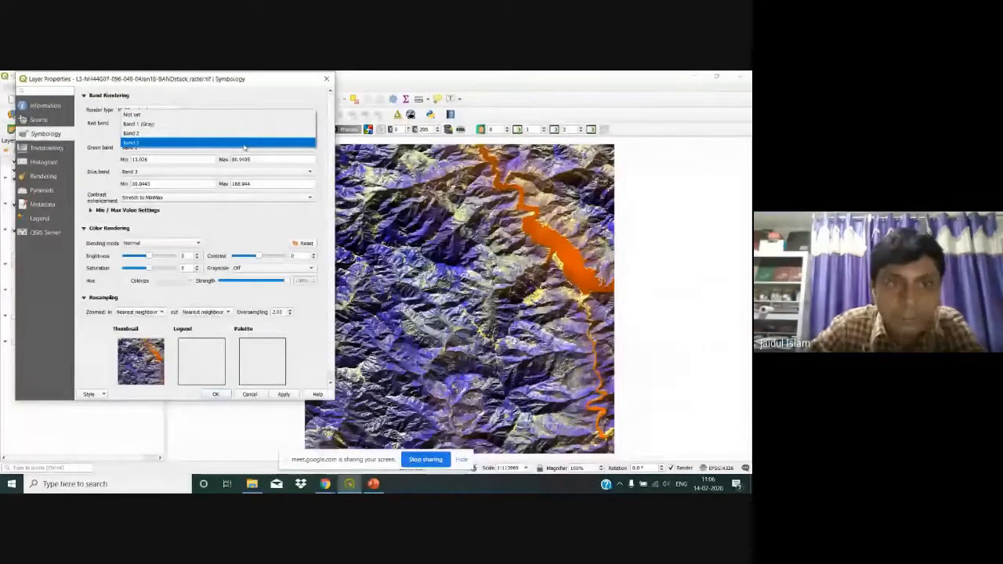
click(243, 143)
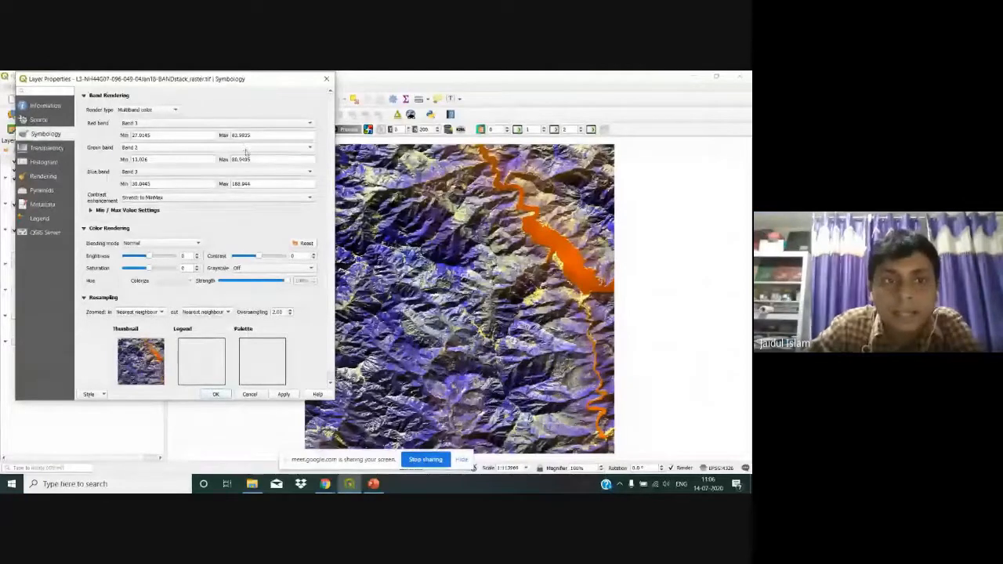
click(244, 147)
click(246, 153)
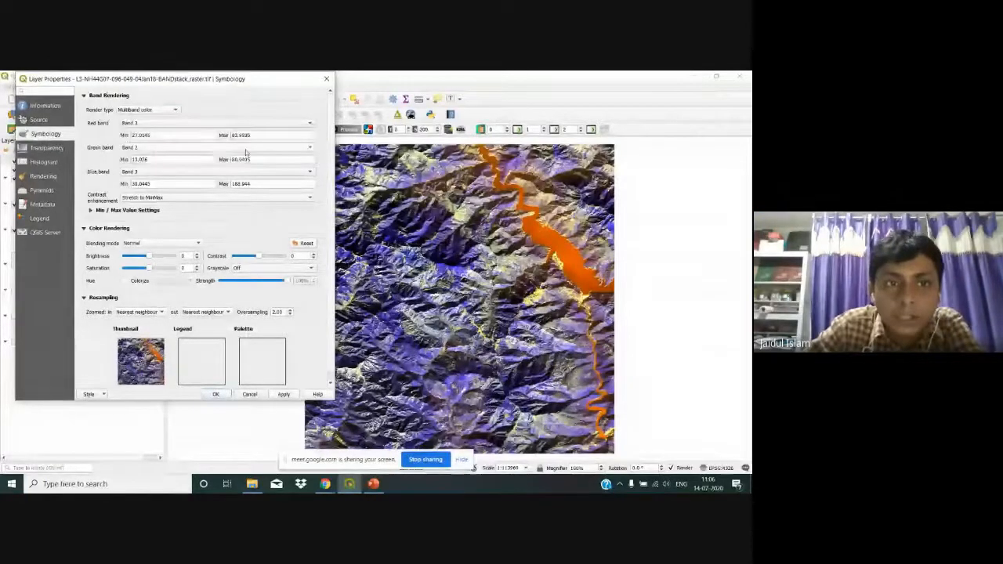
click(216, 171)
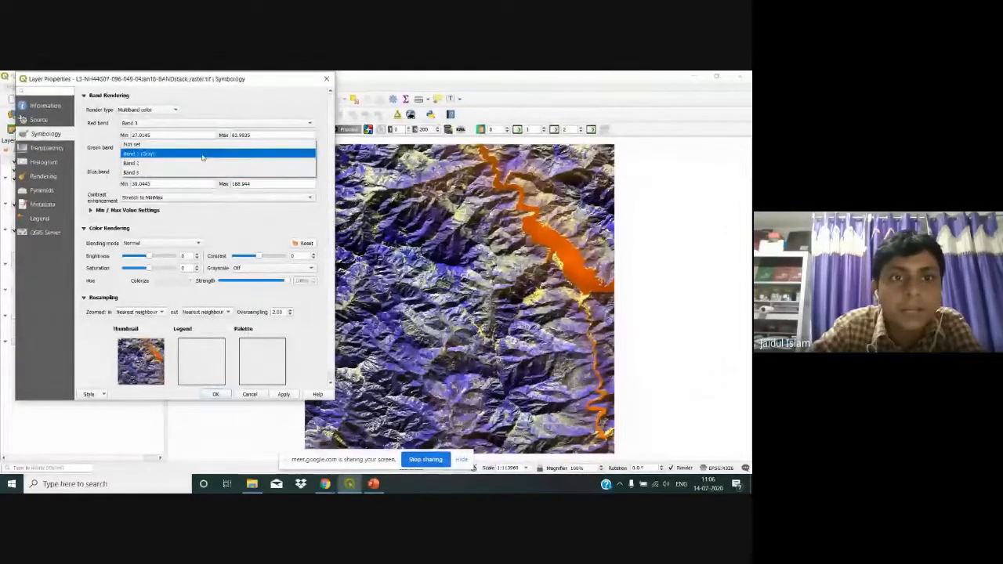
click(202, 154)
click(284, 395)
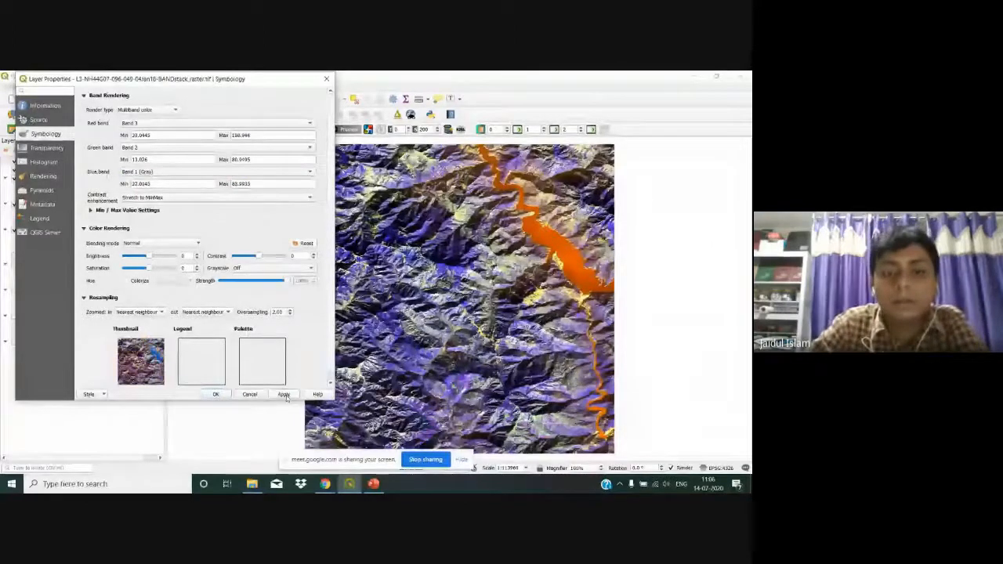
click(216, 394)
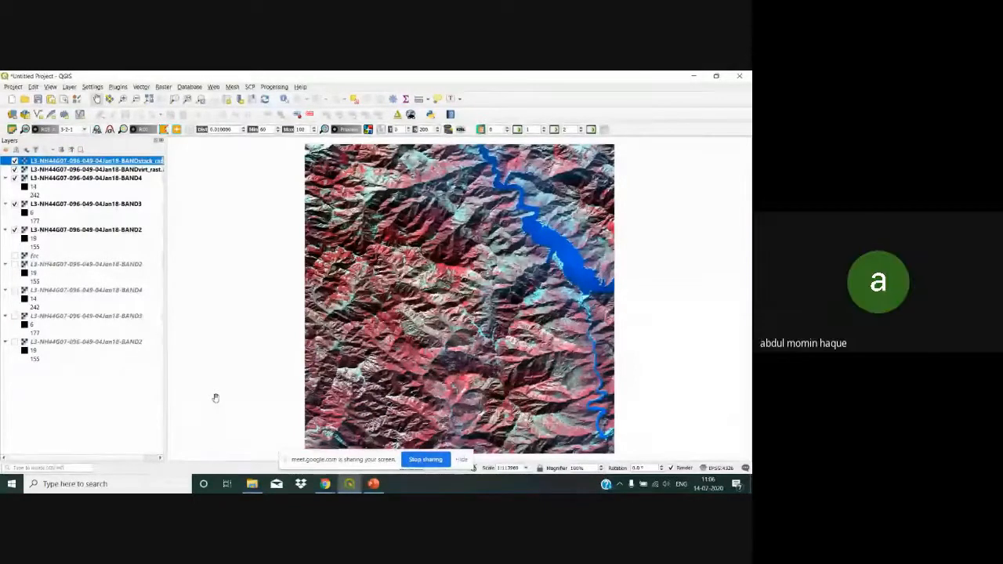
Step: Remove the stacked raster layer from the project
right_click(66, 162)
click(91, 241)
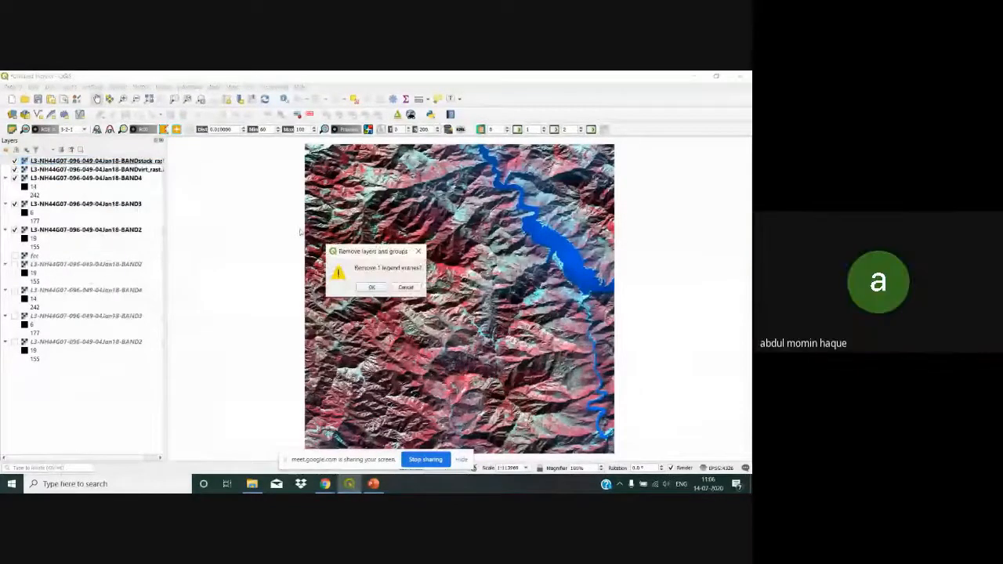
click(372, 286)
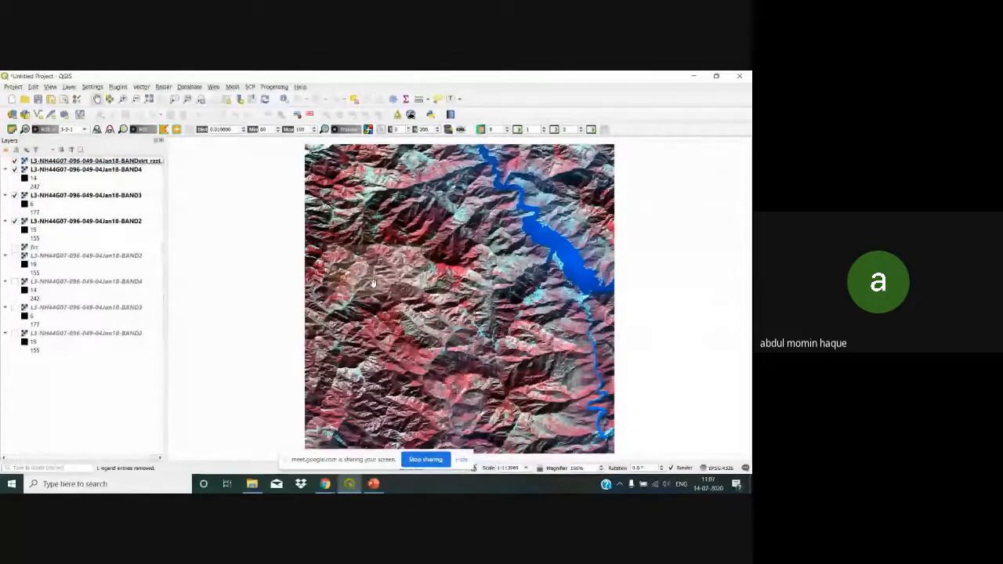
Step: Select the virtual raster, fcc and all band layers, and remove them together
click(112, 162)
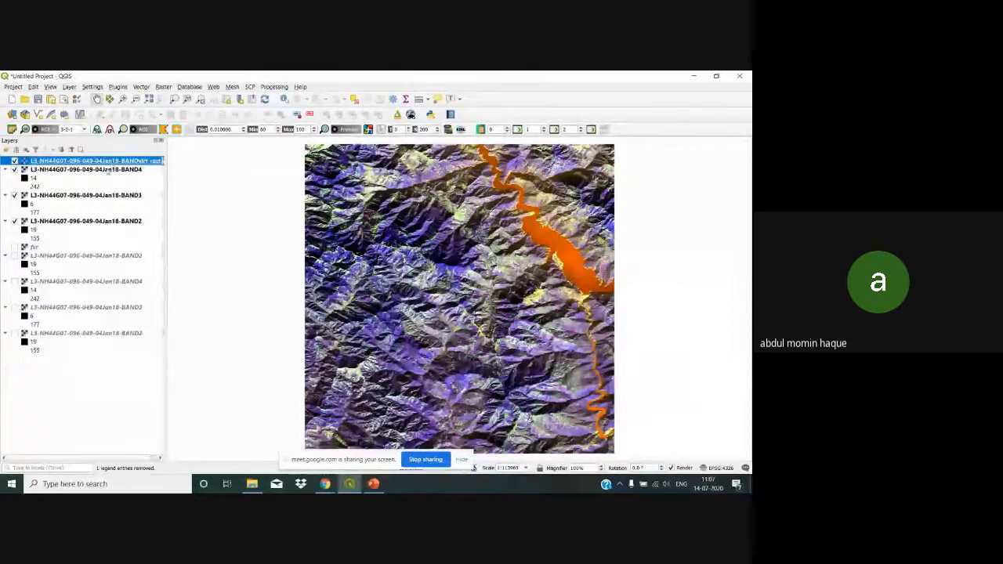
shift+click(104, 170)
shift+click(94, 196)
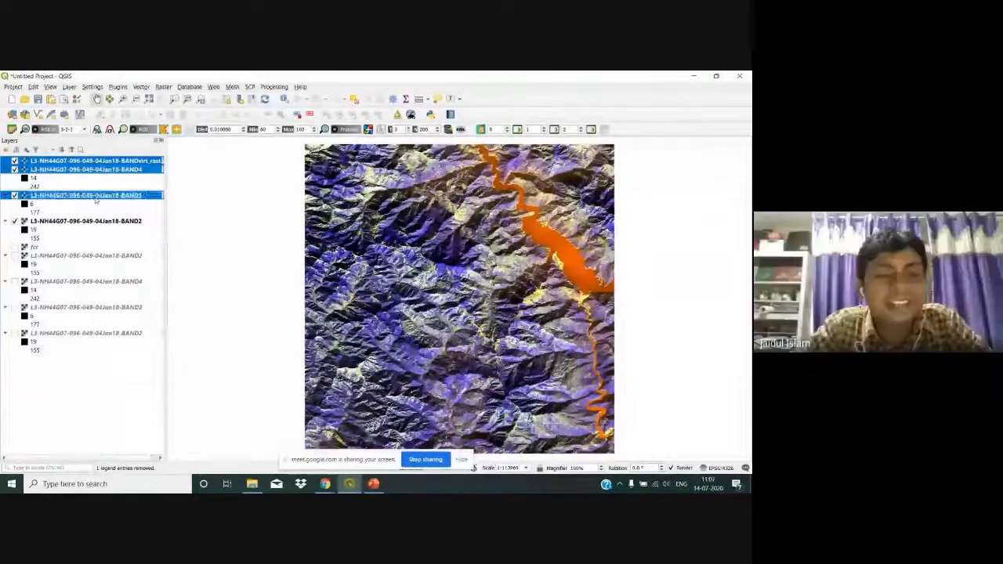
shift+click(94, 222)
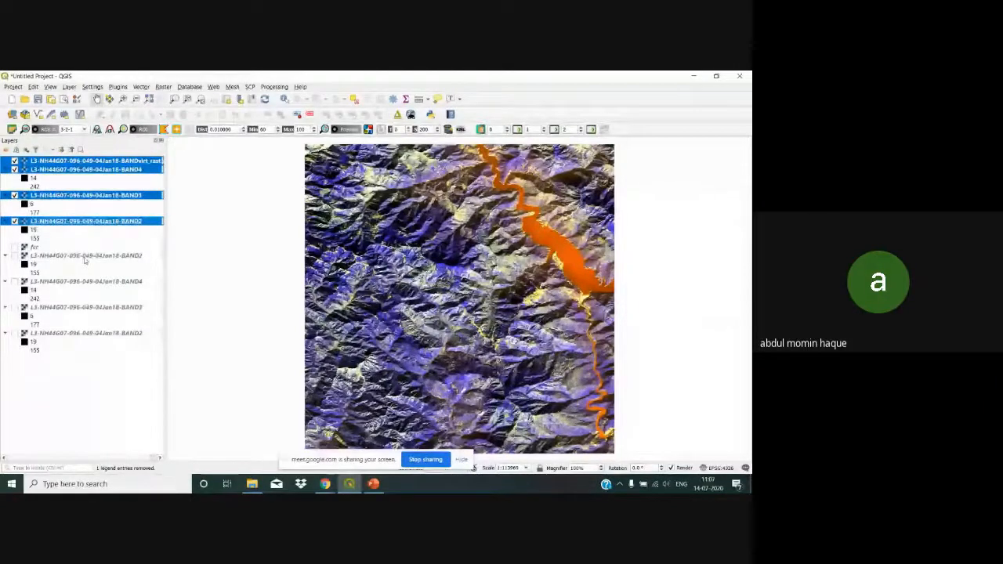
shift+click(36, 248)
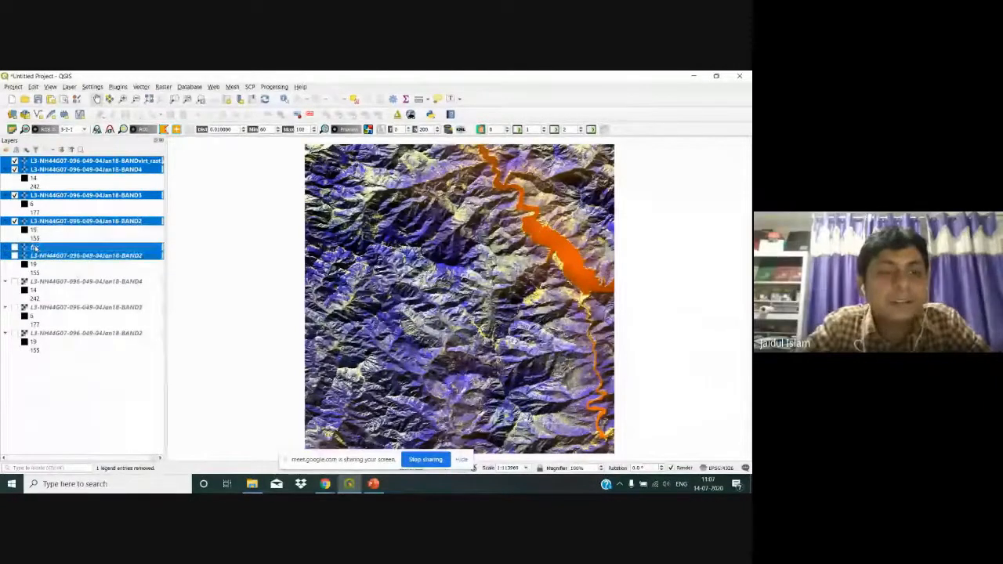
shift+click(52, 283)
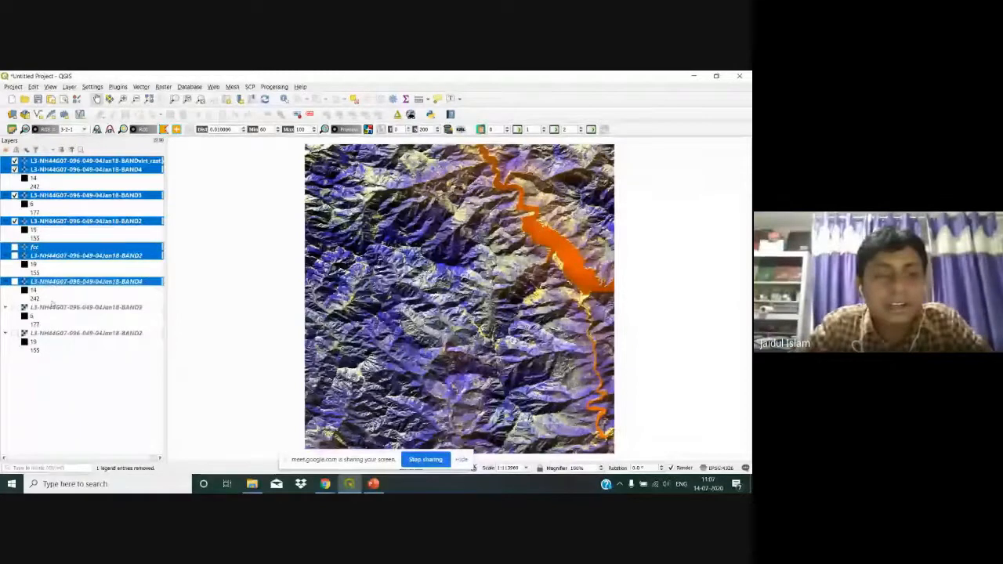
ctrl+click(71, 307)
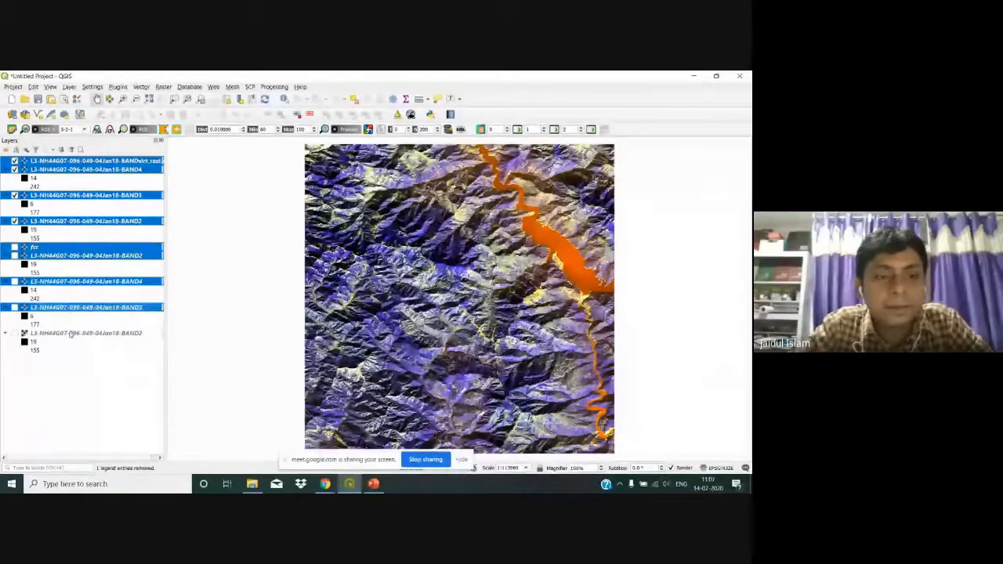
ctrl+click(71, 334)
right_click(70, 333)
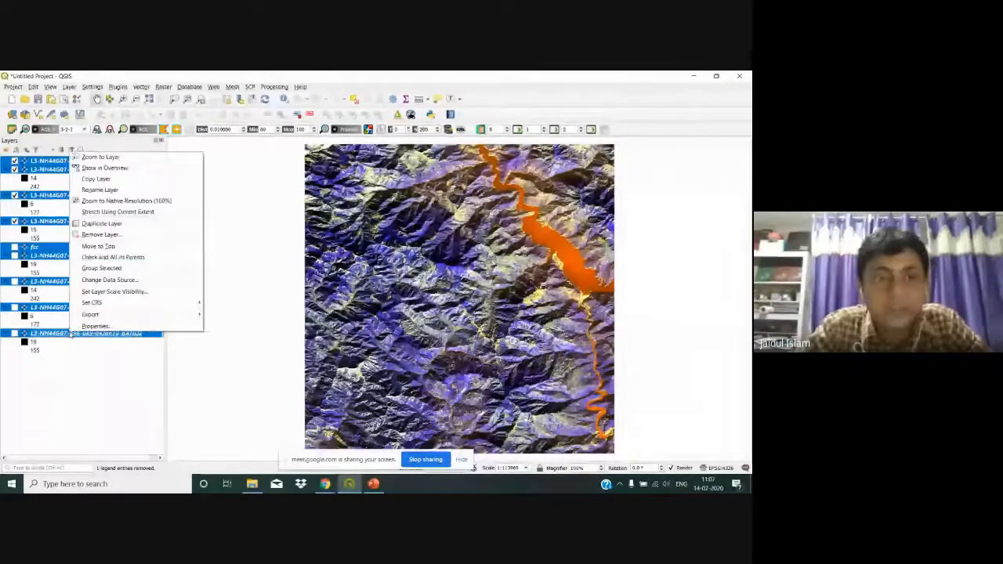
click(122, 237)
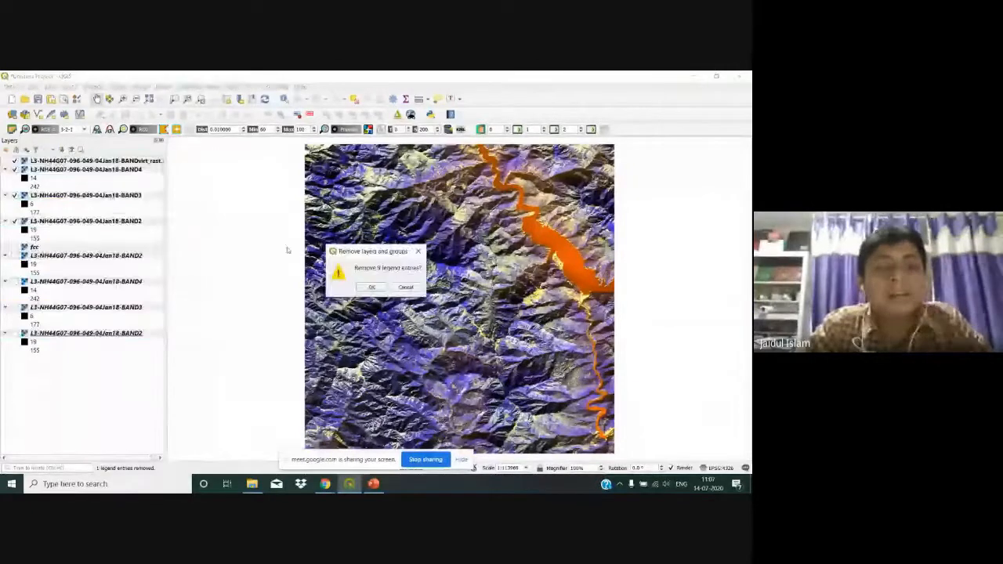
click(369, 288)
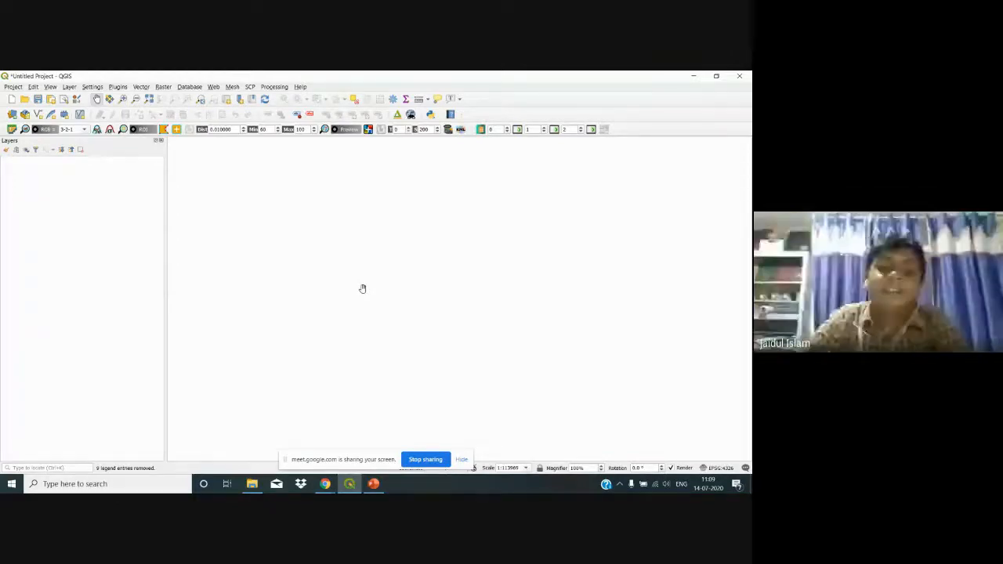
click(373, 483)
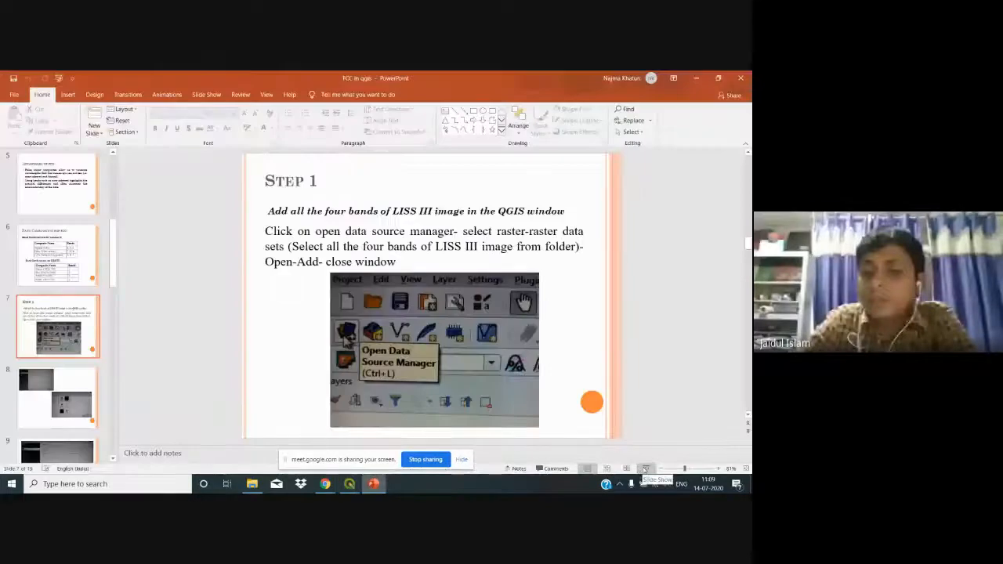
Step: Present the FCC in qgis slides through three steps, end the show, and close PowerPoint
click(645, 469)
key(Right)
key(Right)
key(Right)
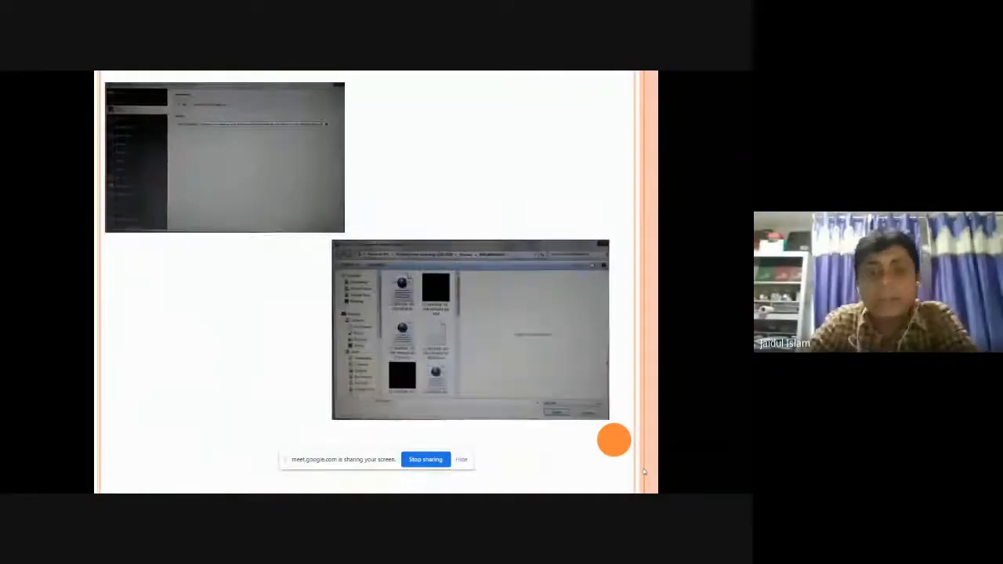
key(Right)
key(Right)
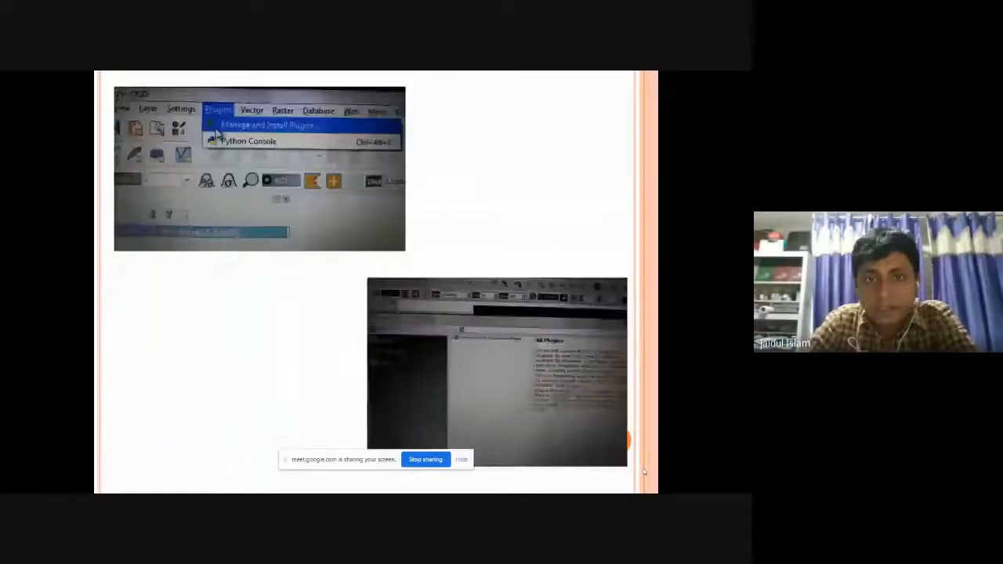
key(Right)
key(Right)
key(Right)
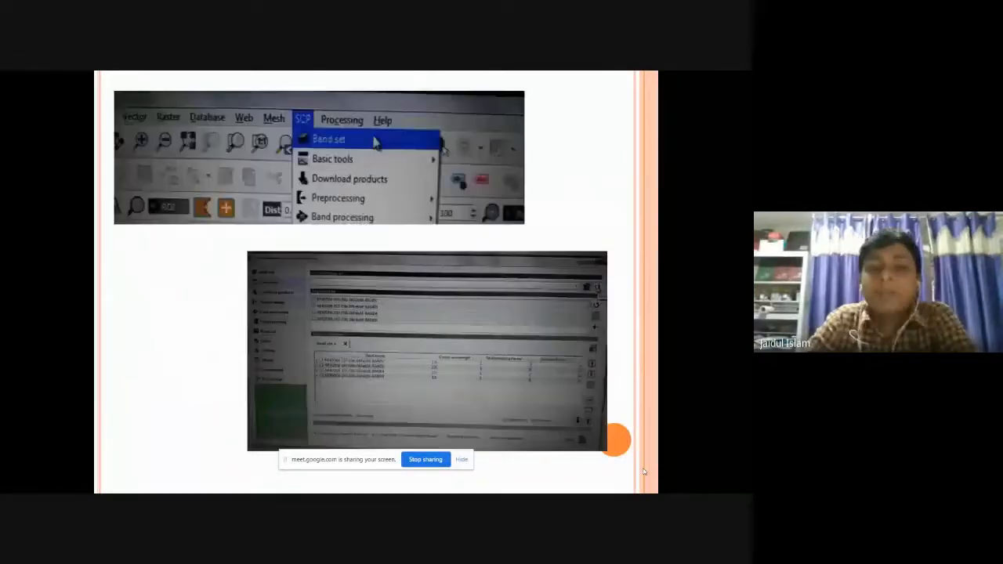
key(Escape)
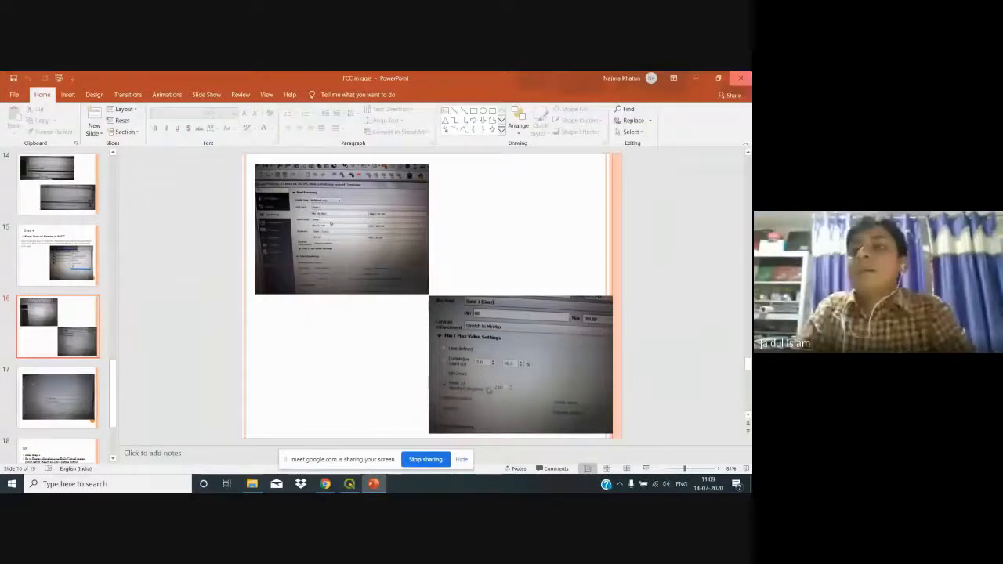
click(740, 77)
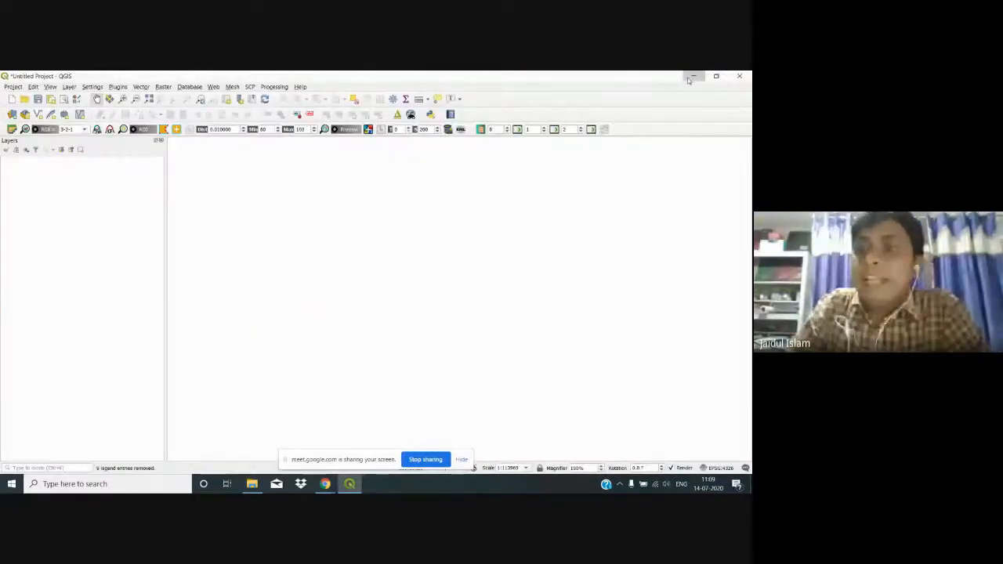
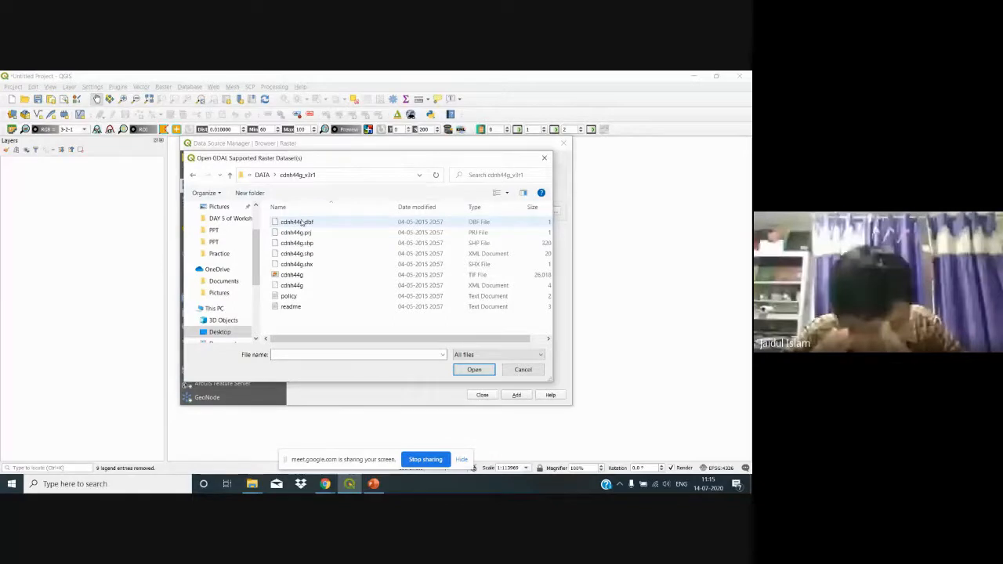
Step: Add the cdnh44g.tif elevation raster as a greyscale layer and close the Data Source Manager
click(292, 274)
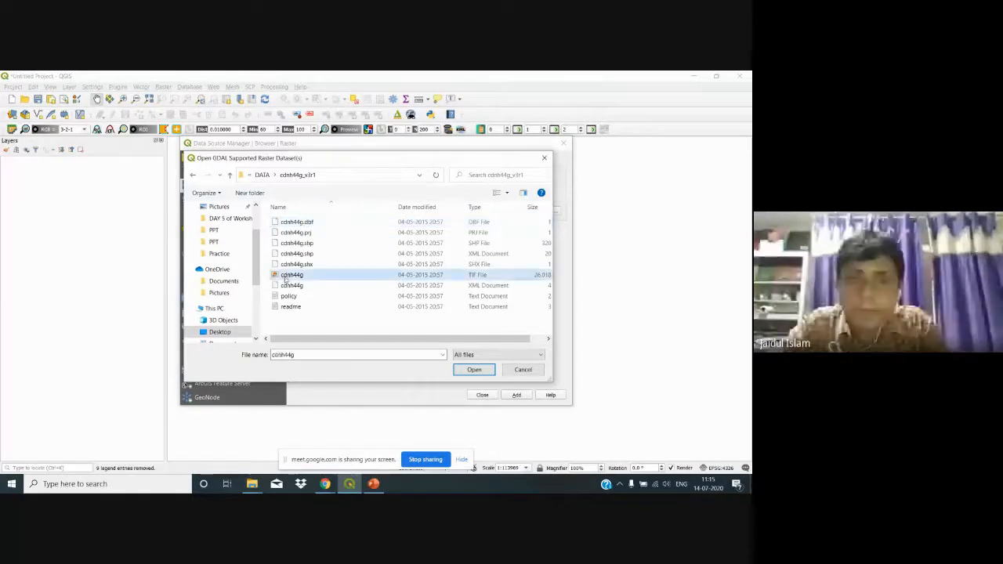
click(474, 369)
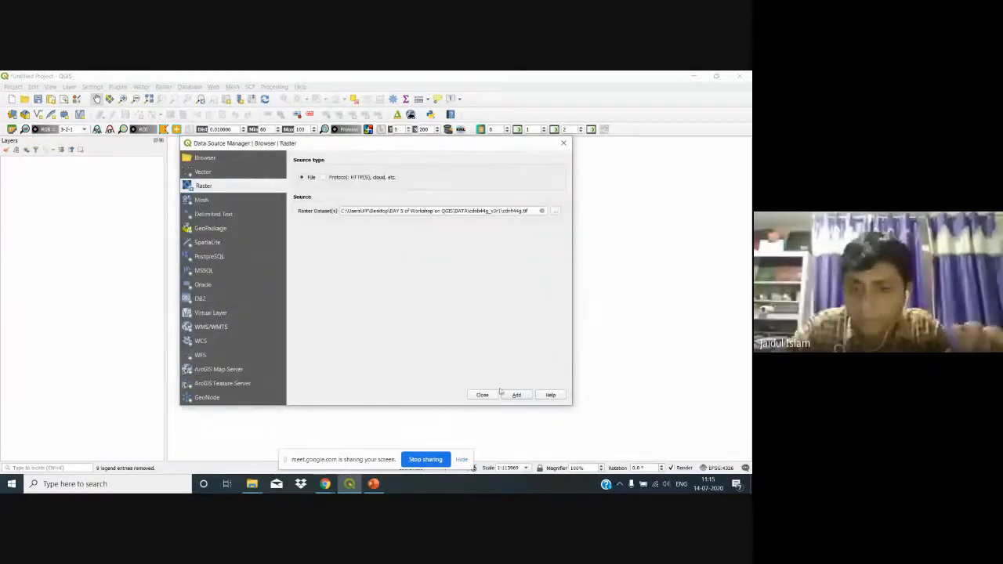
click(513, 396)
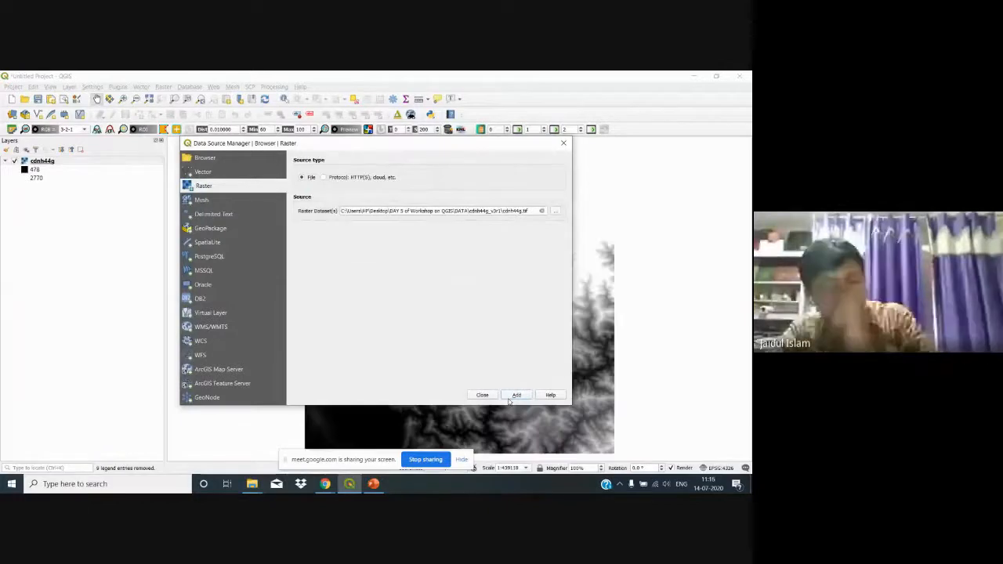
click(564, 142)
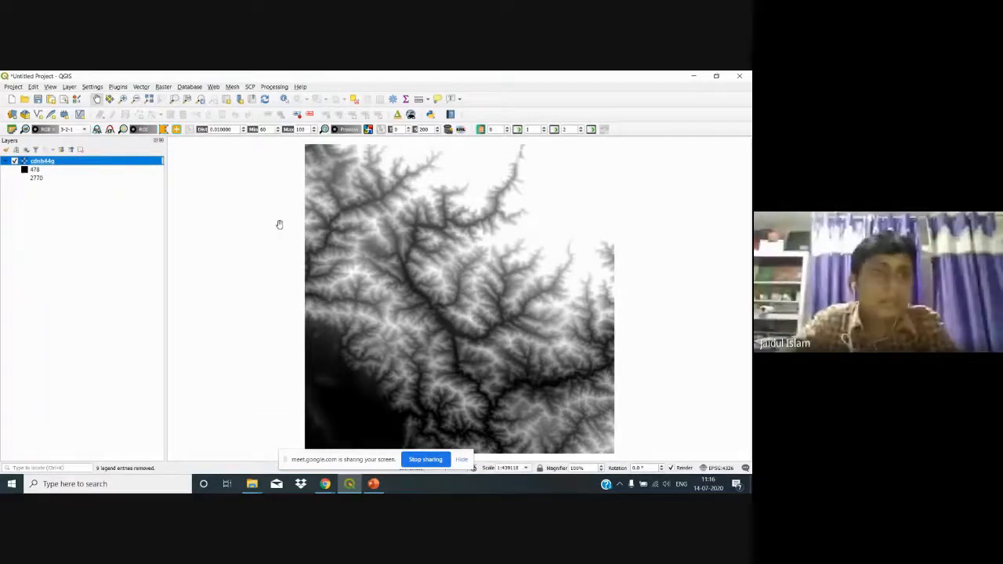
click(47, 188)
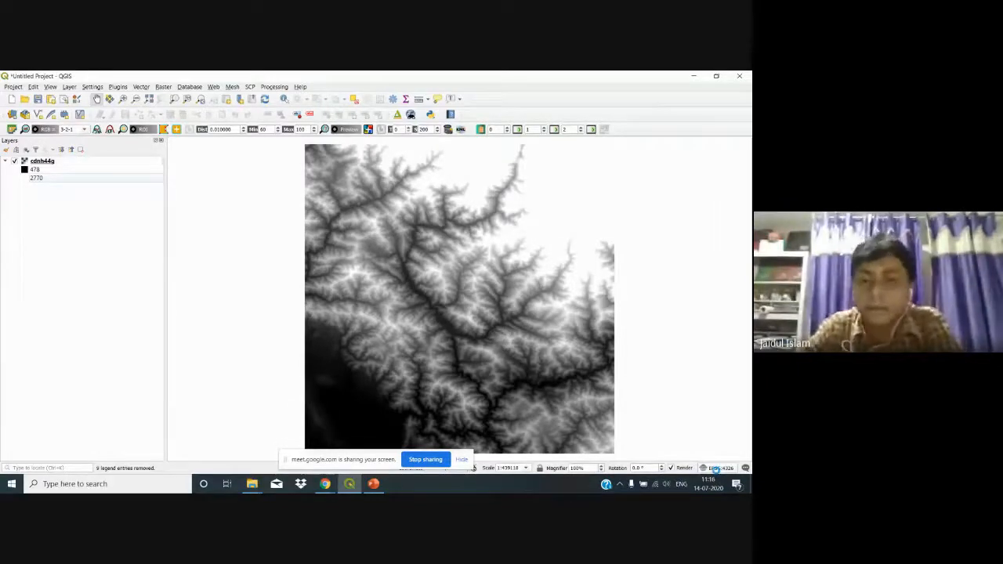
Step: Change the project CRS from EPSG:4326 to WGS 84 / Pseudo-Mercator (EPSG:3857)
click(714, 467)
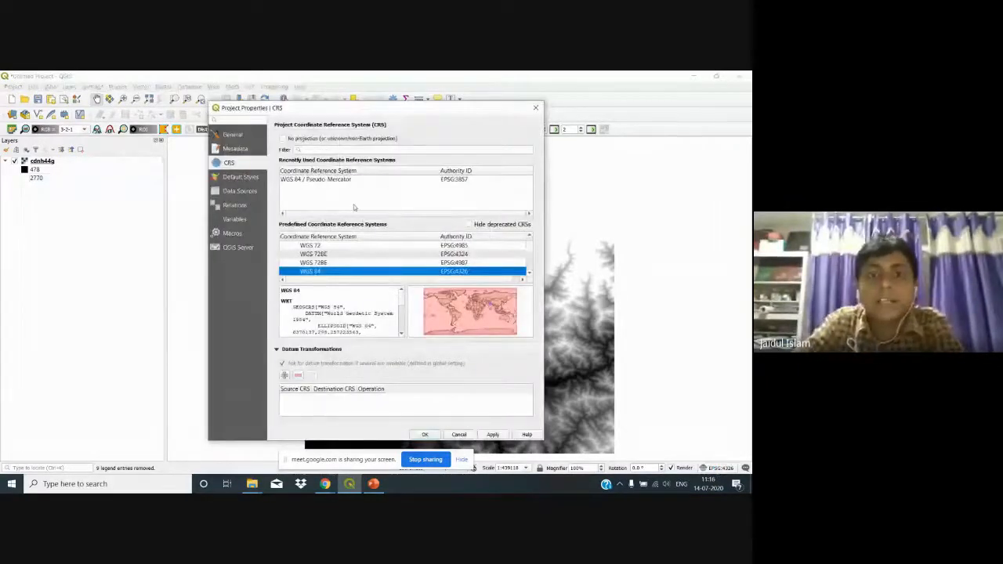
click(342, 181)
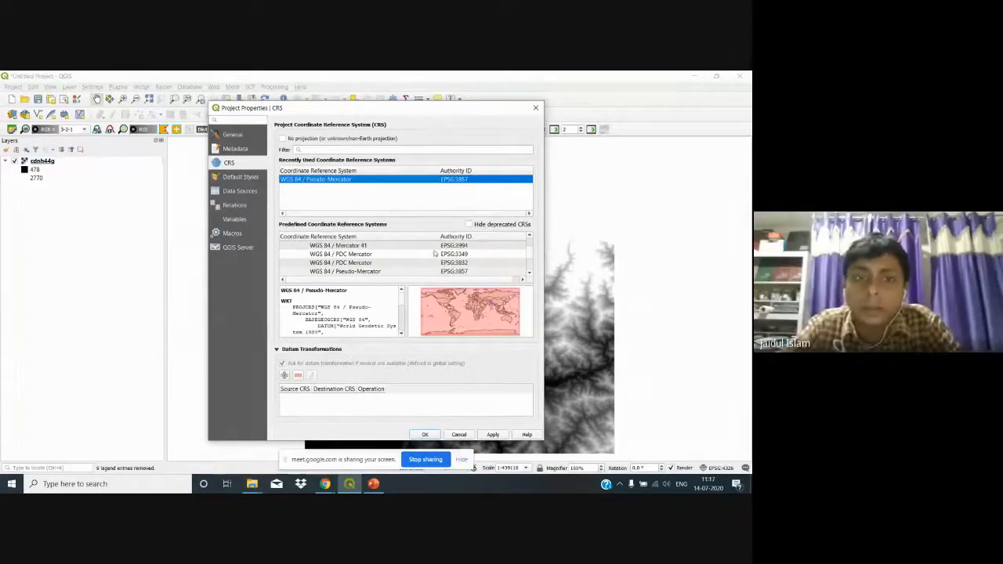
click(493, 434)
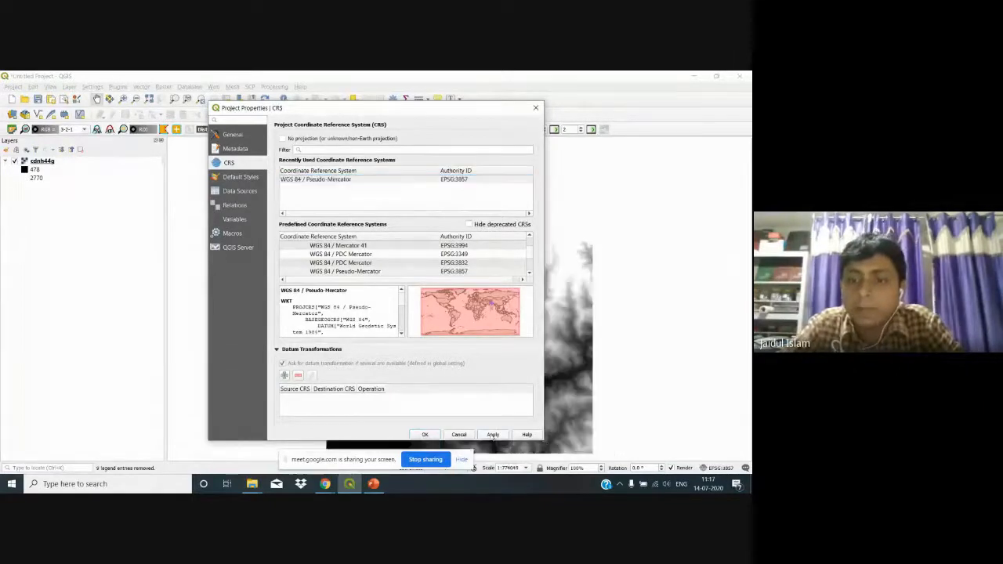
click(421, 434)
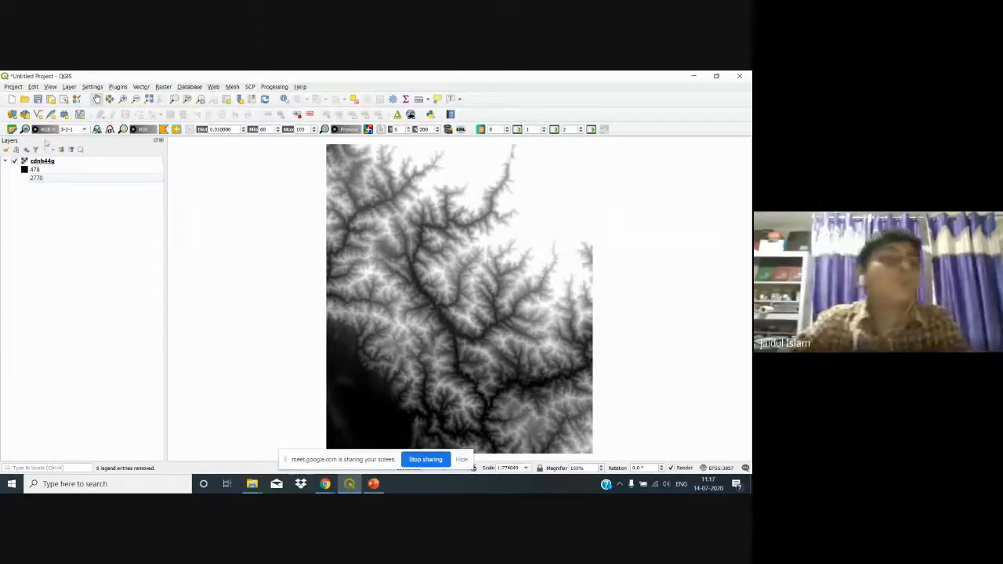
Step: Show the Layer Styling panel for cdnh44g as a floating window, resized beside the map
click(50, 87)
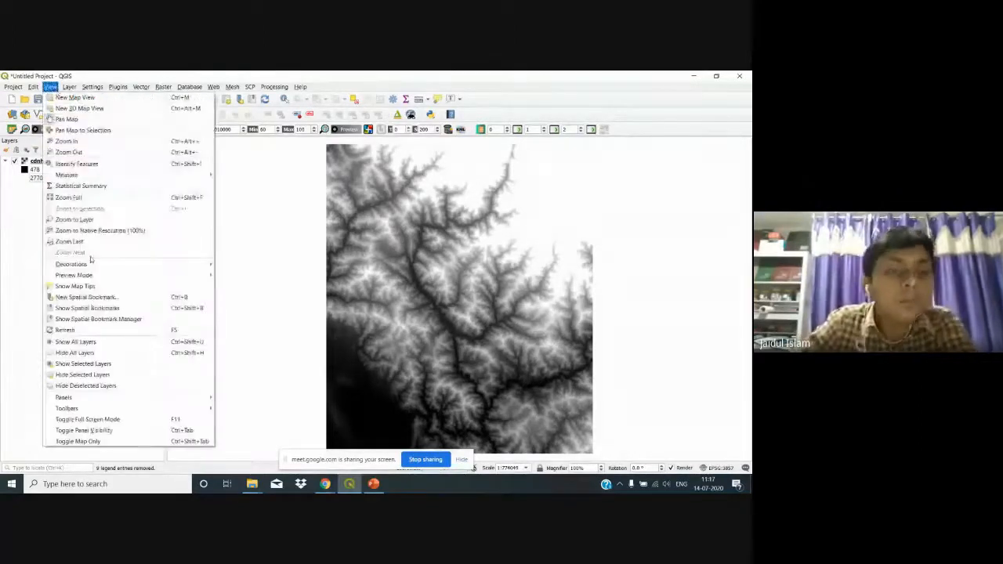
mouse_move(129, 403)
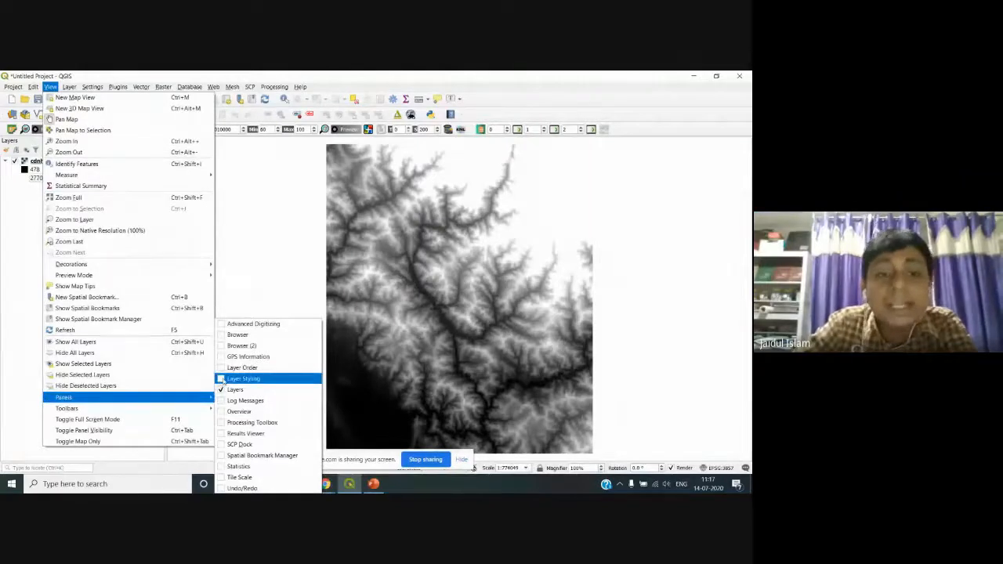
click(235, 379)
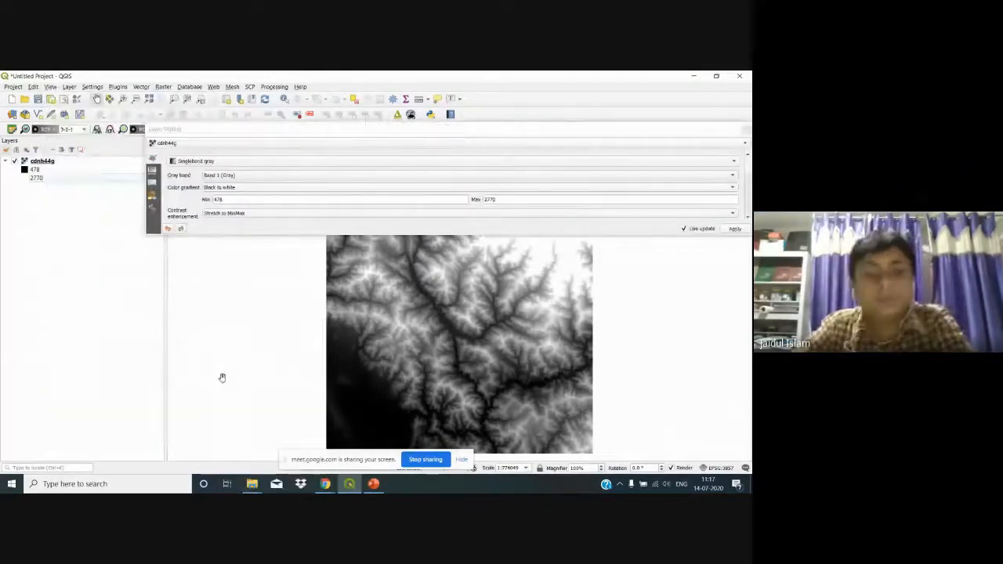
click(638, 129)
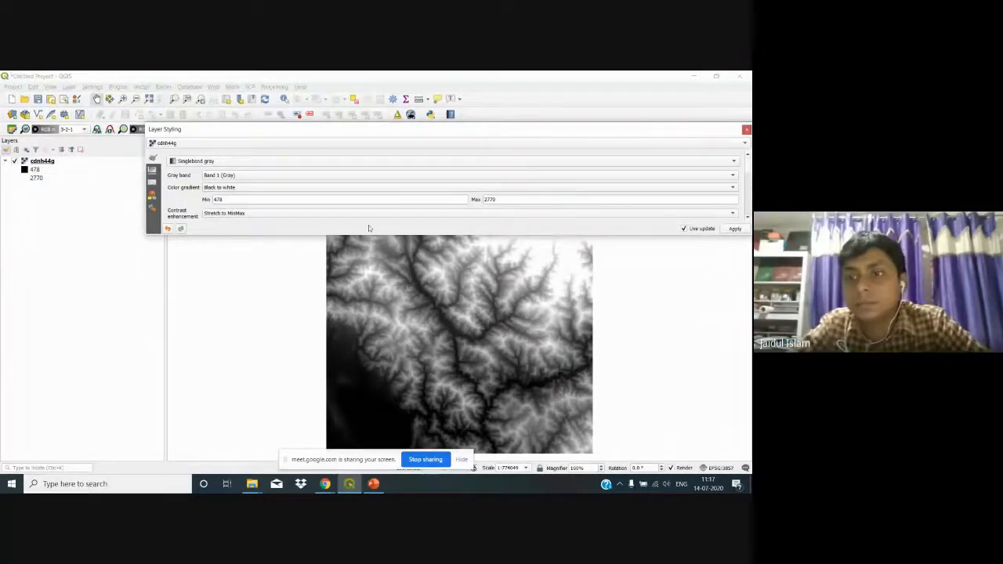
drag(145, 190, 580, 165)
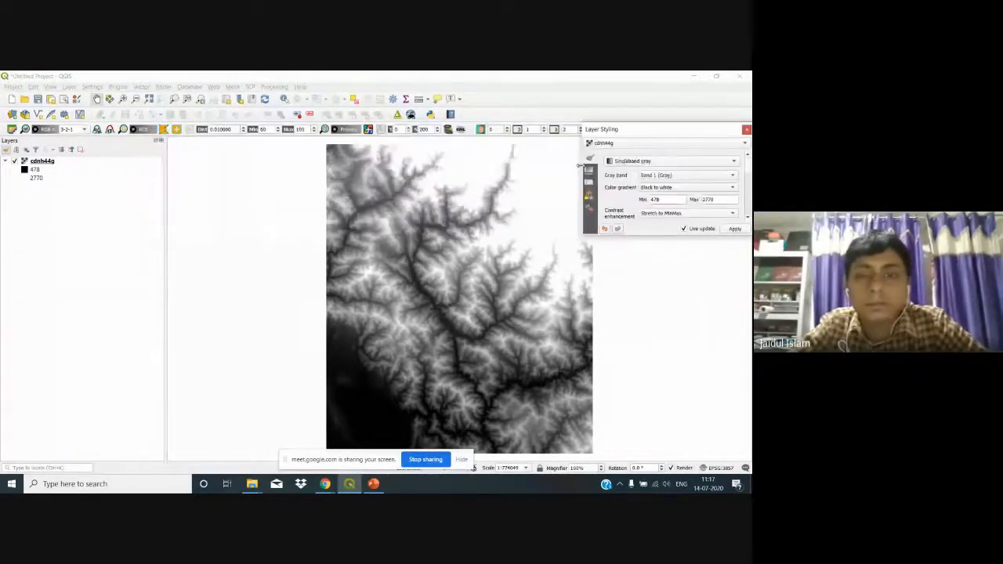
drag(659, 132, 646, 161)
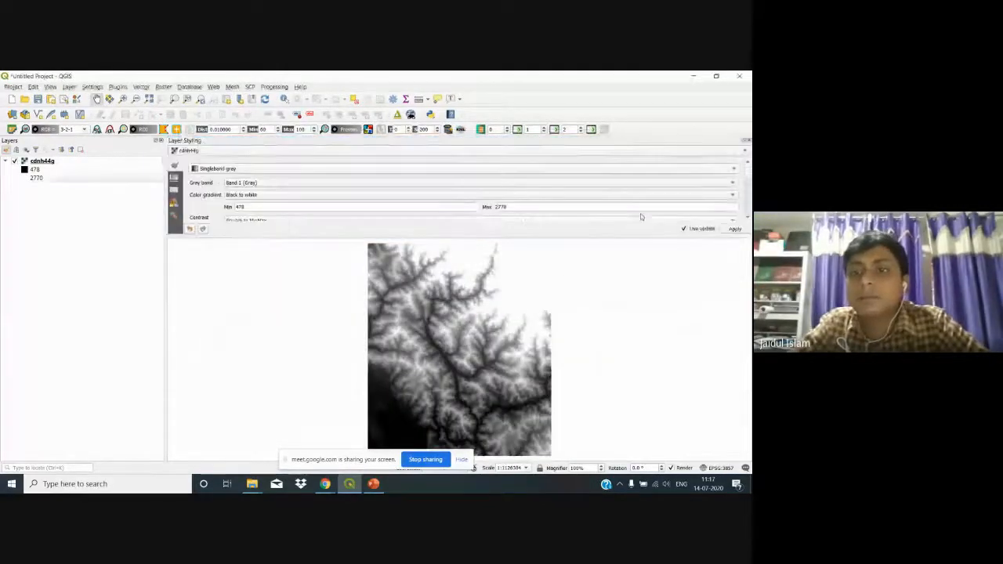
click(743, 141)
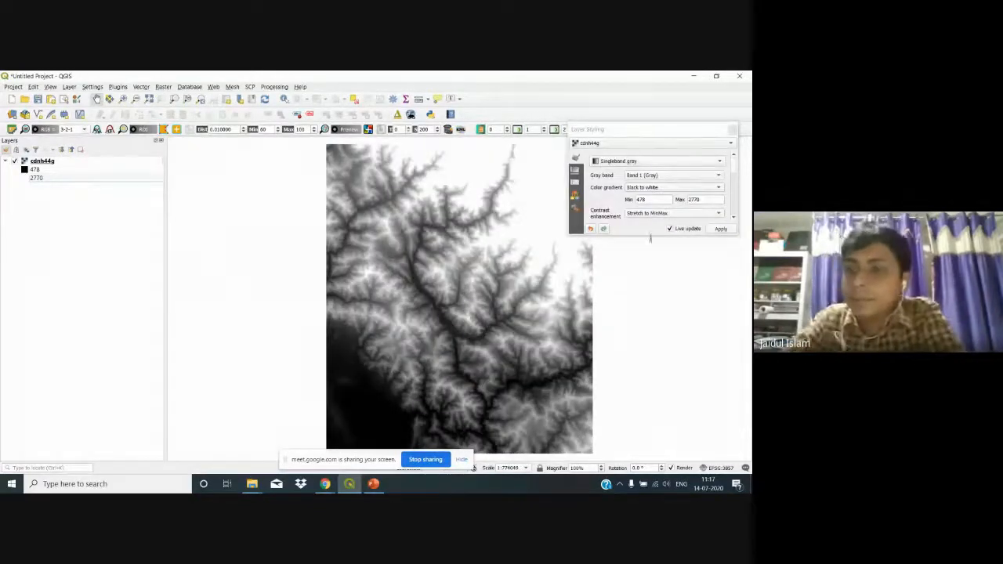
drag(649, 235, 660, 435)
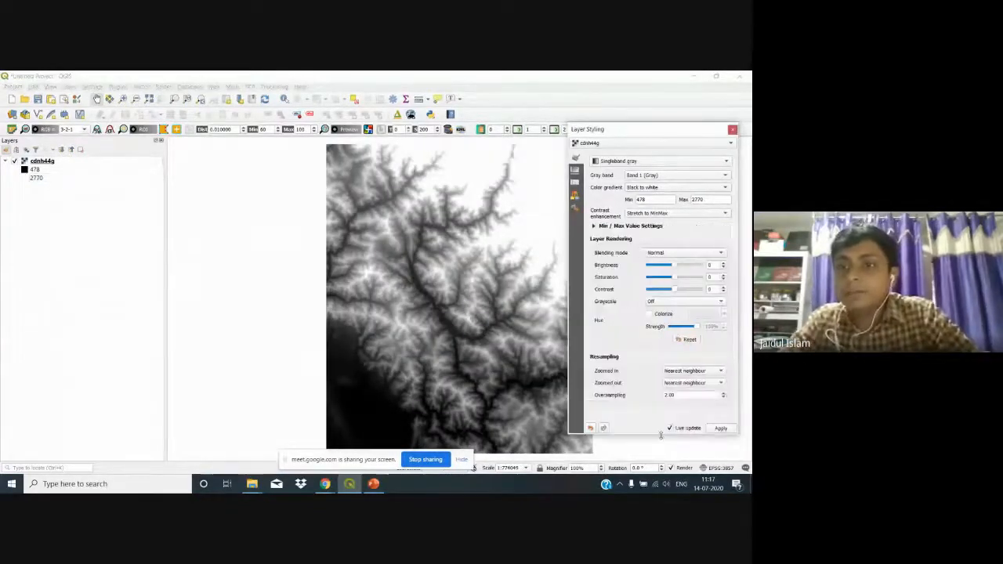
Step: Render cdnh44g as singleband pseudocolor with the Spectral colour ramp and apply it
click(725, 163)
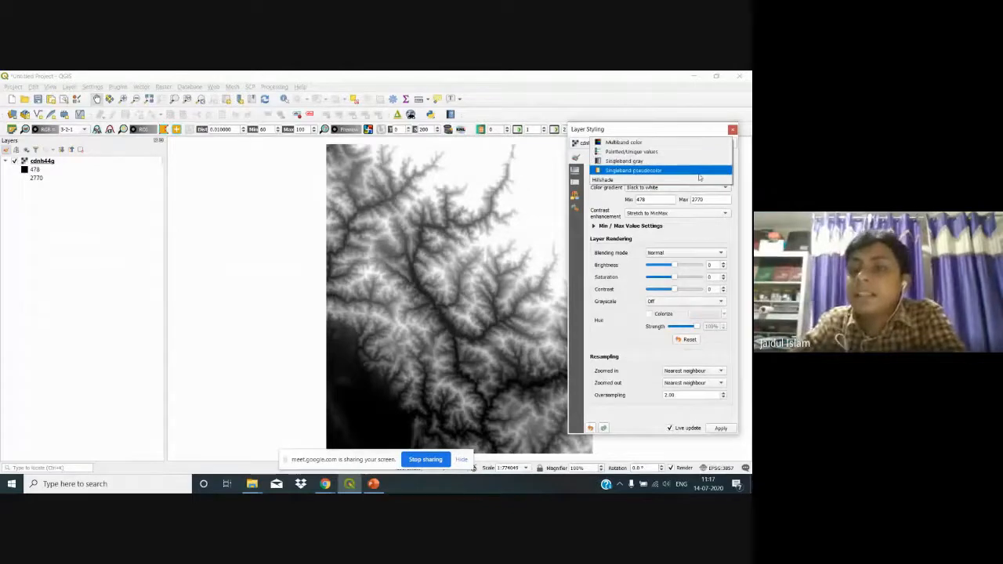
click(700, 170)
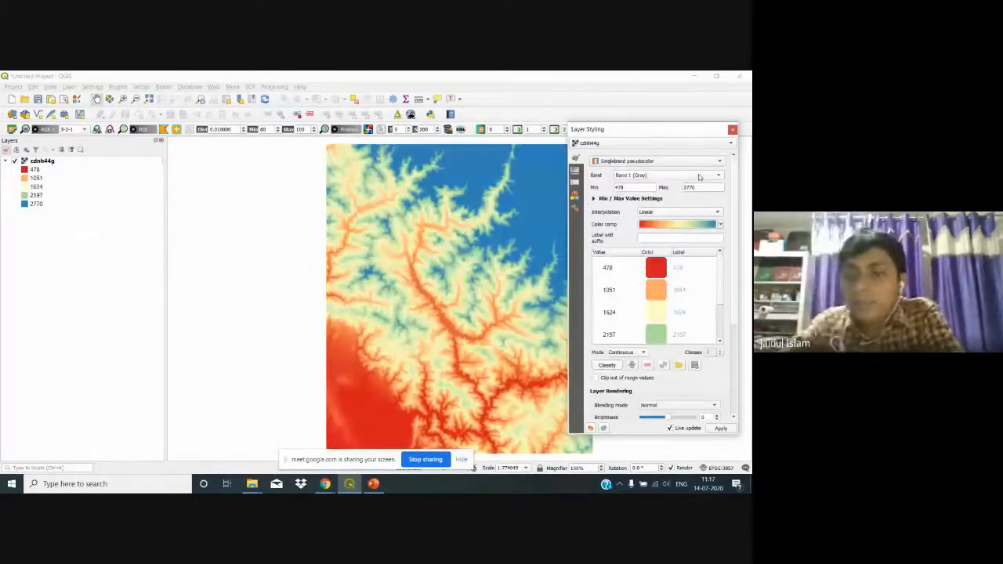
click(676, 228)
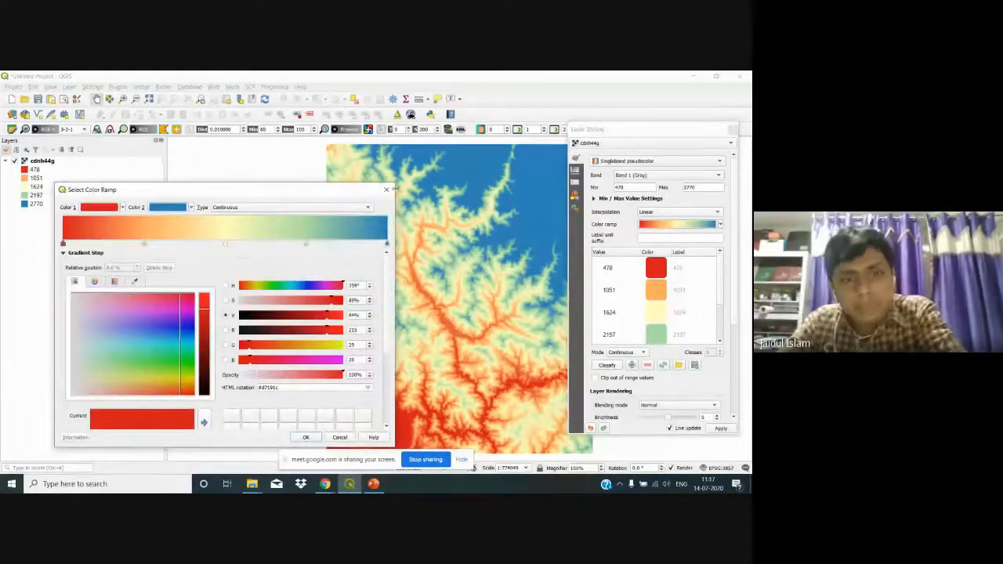
click(386, 188)
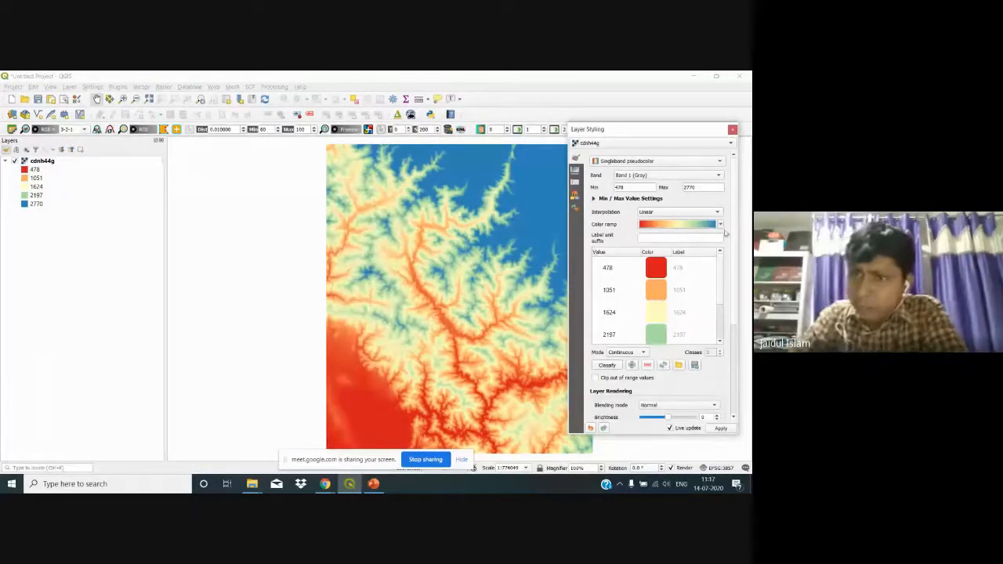
click(720, 225)
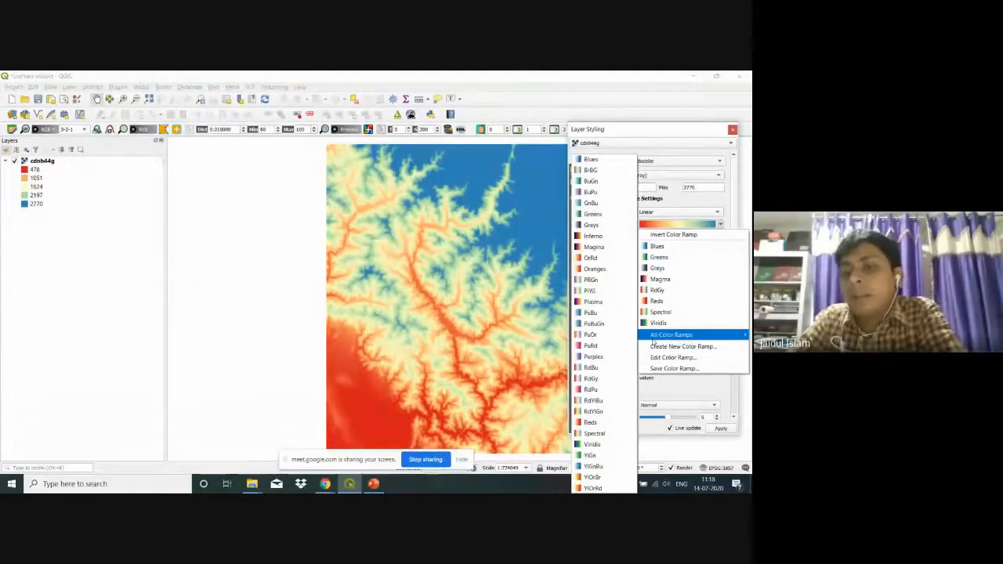
click(676, 312)
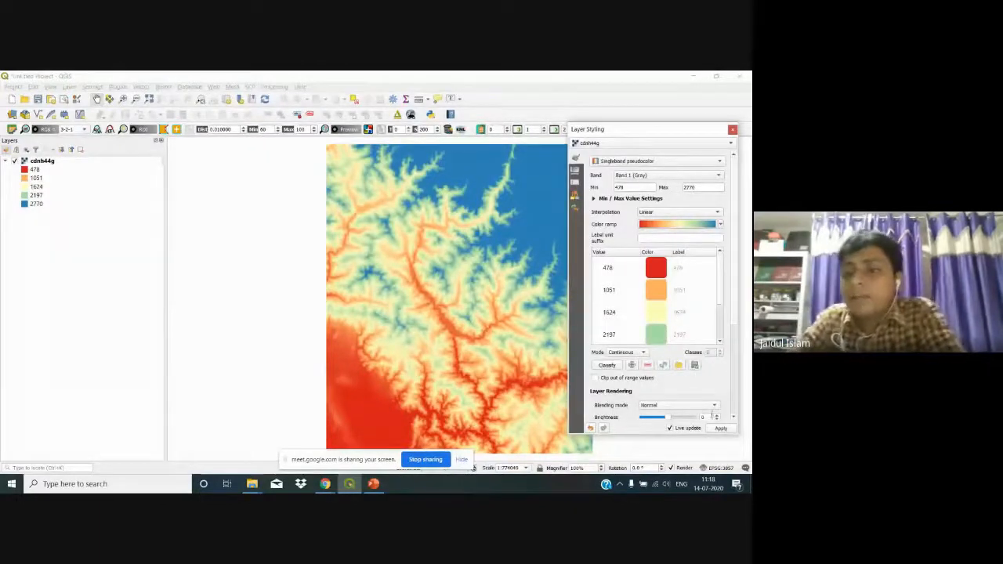
click(714, 430)
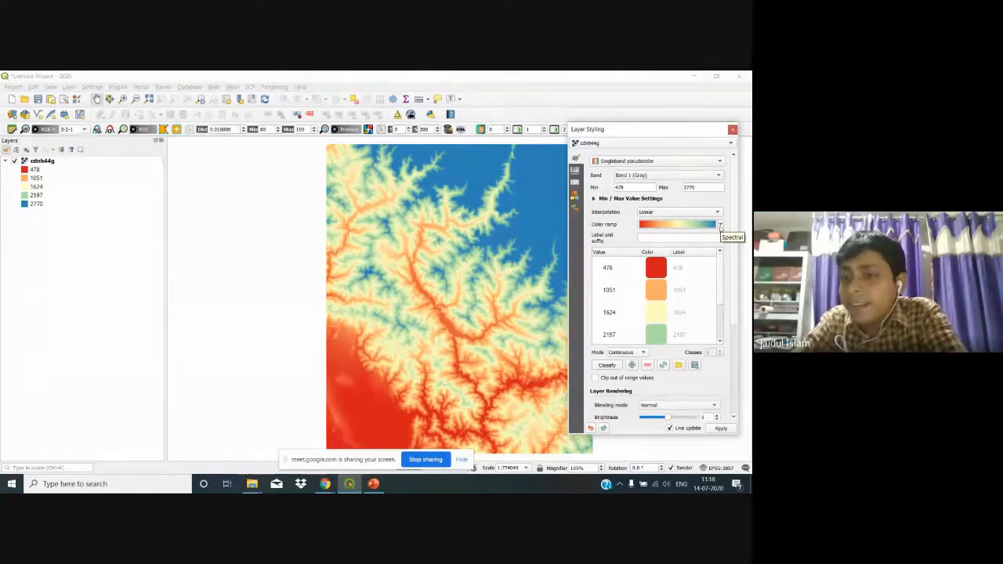
Step: Invert the Spectral colour ramp so lowlands appear blue and high ground red
click(720, 225)
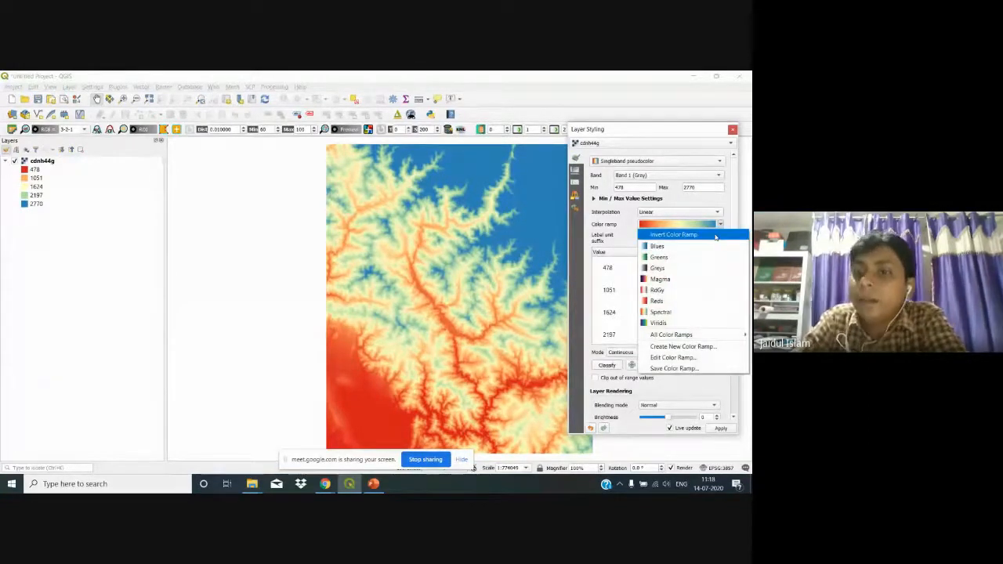
click(714, 235)
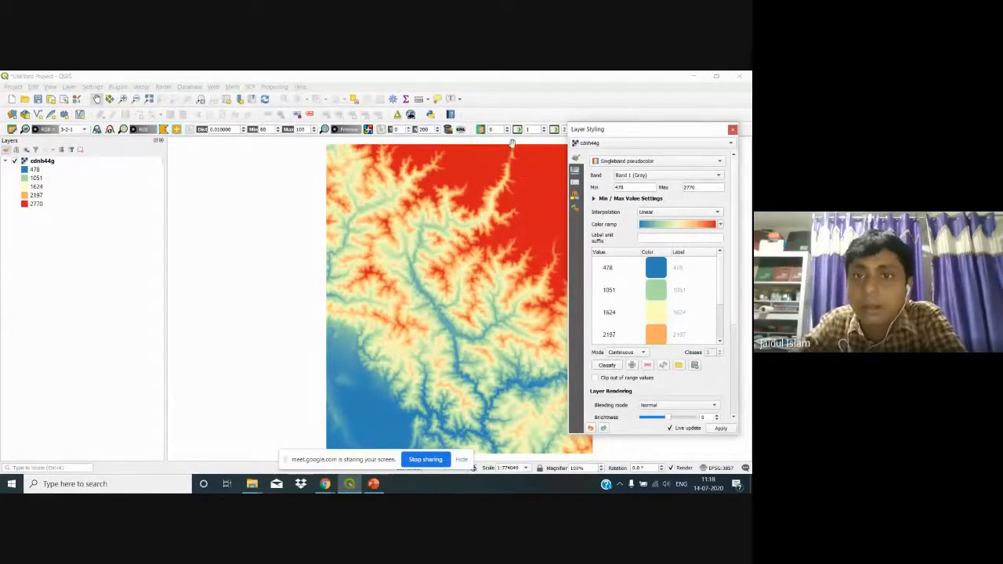
click(489, 159)
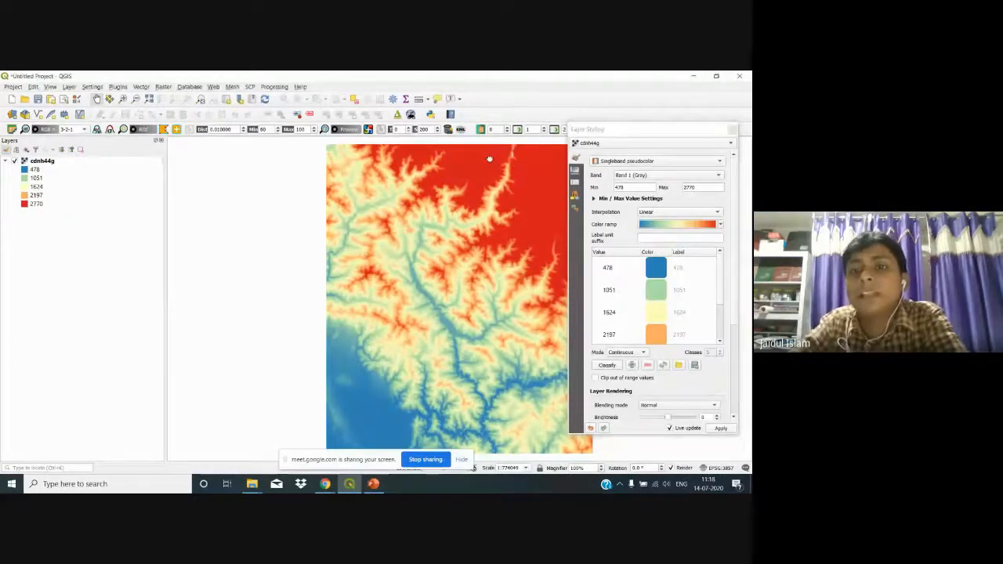
drag(489, 159, 427, 161)
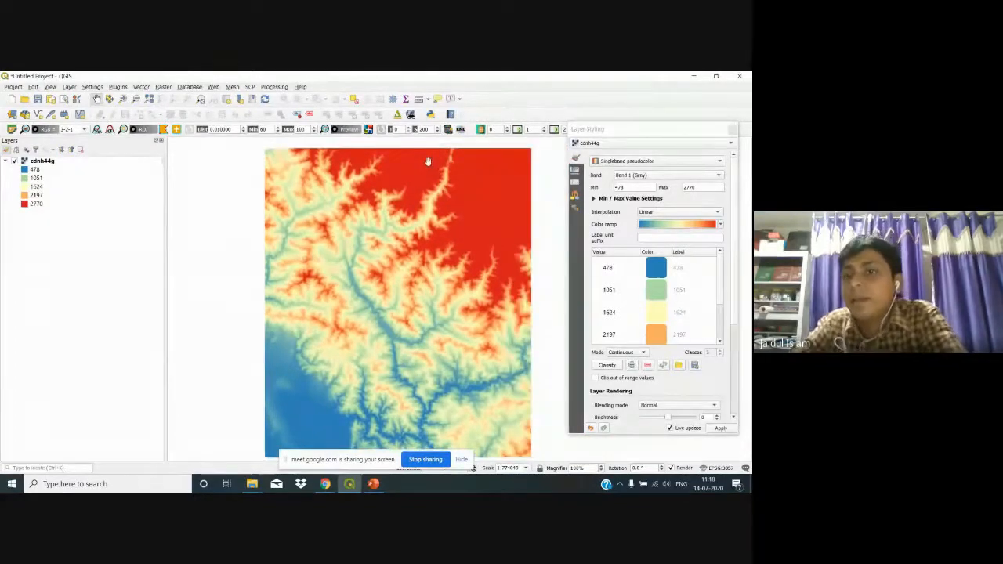
Step: Try Discrete colour interpolation, then settle on Linear for a smooth gradient
click(705, 213)
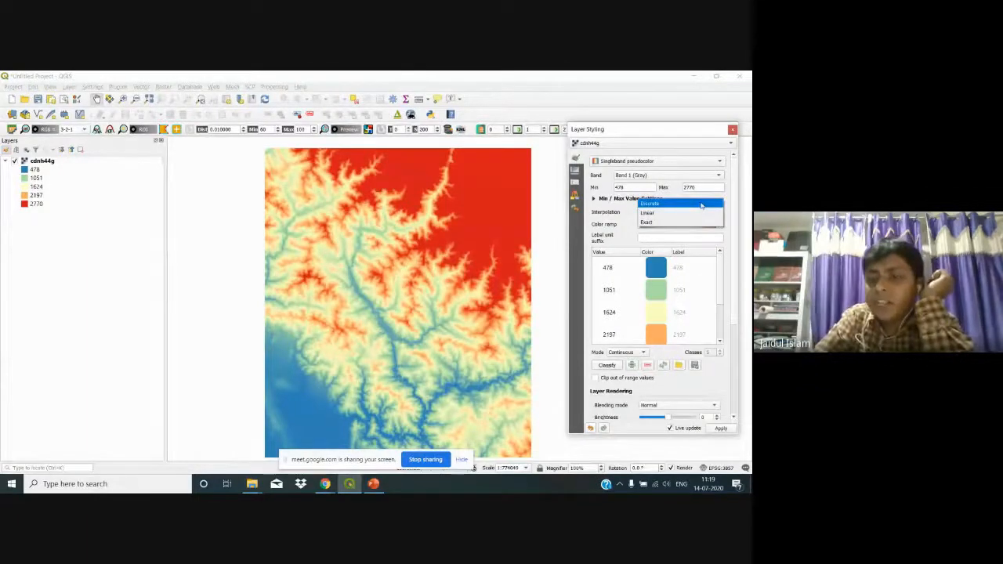
click(701, 206)
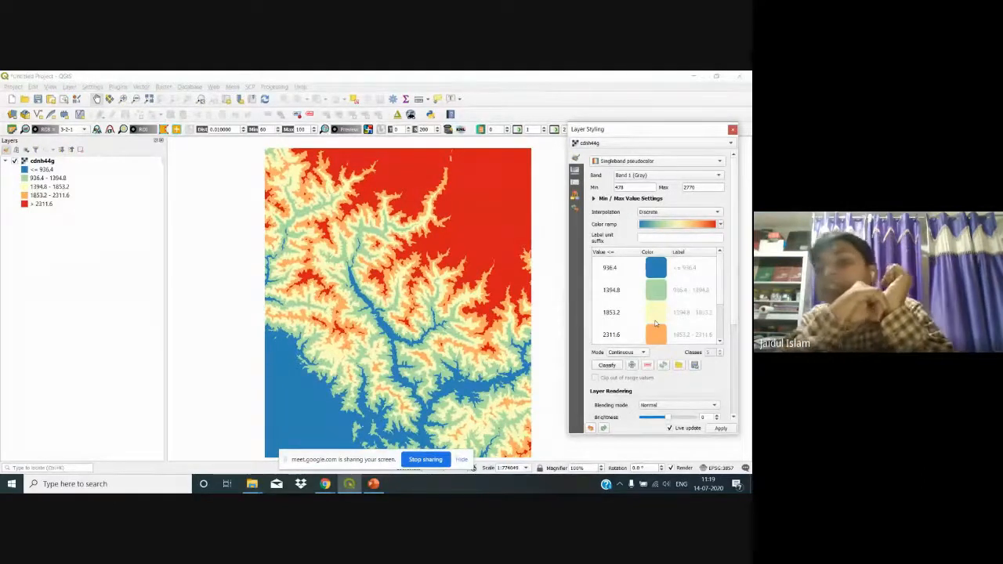
click(680, 214)
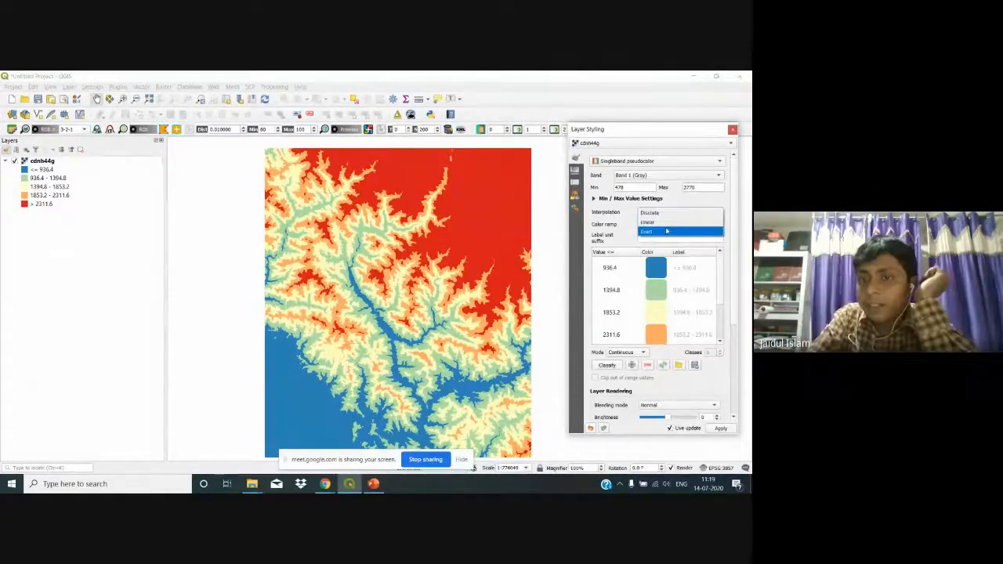
click(666, 224)
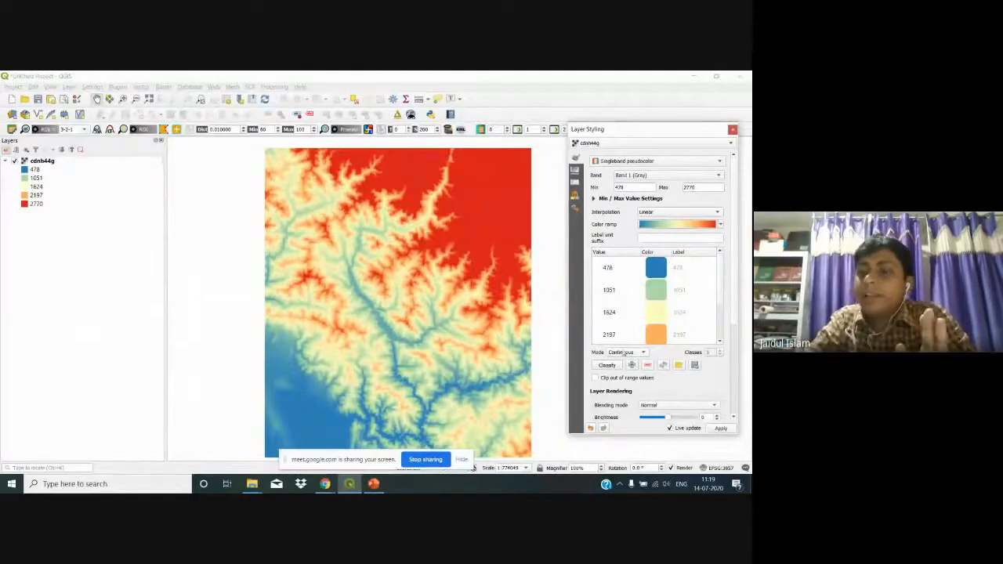
Step: Hand-edit the lower class values in the colour table and recalculate the classes
double_click(608, 269)
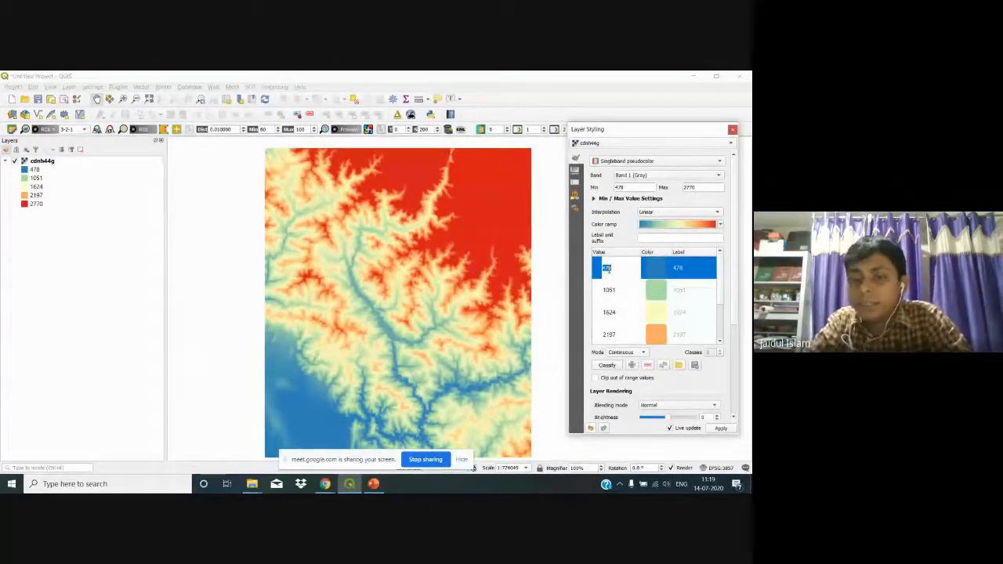
text(508)
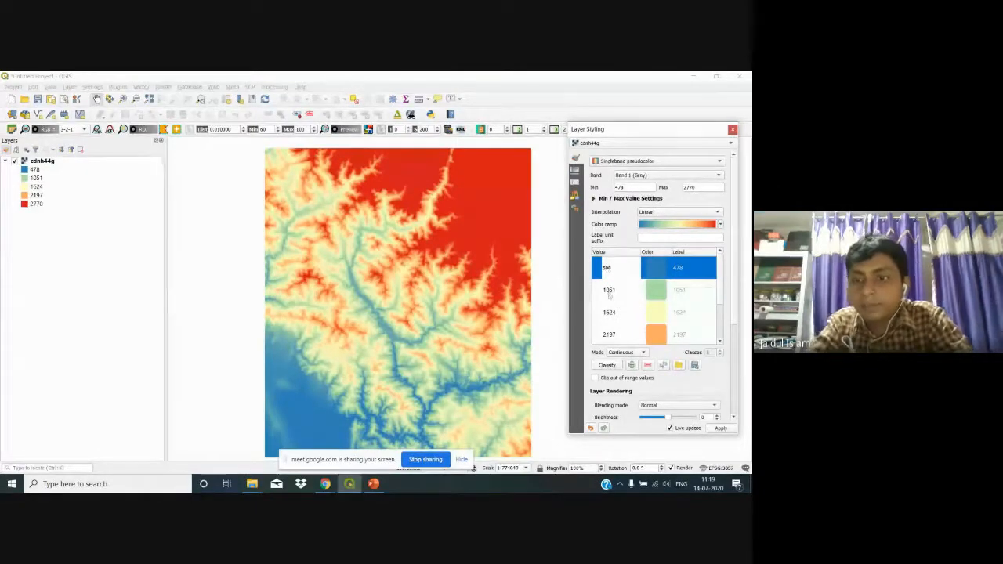
click(609, 292)
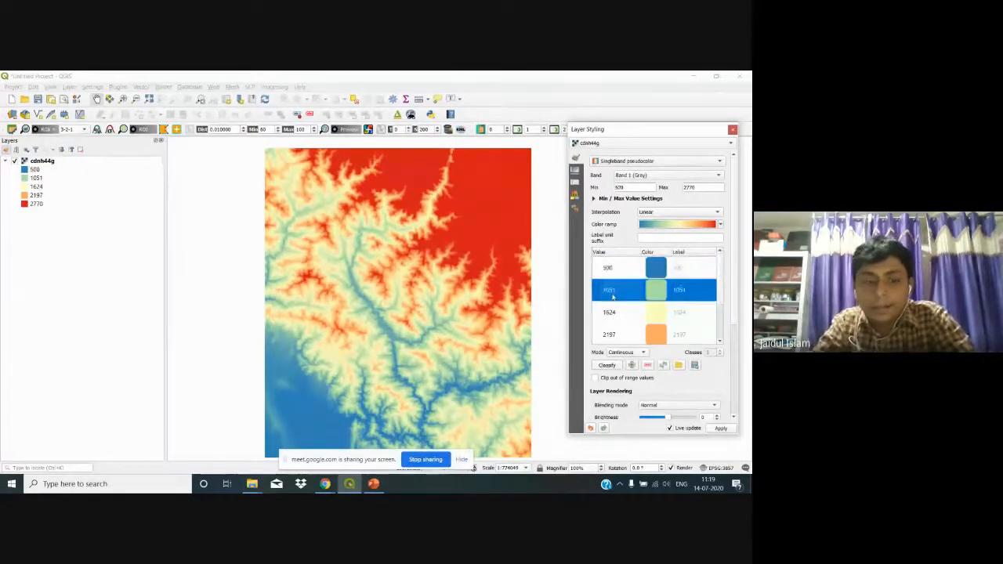
double_click(611, 293)
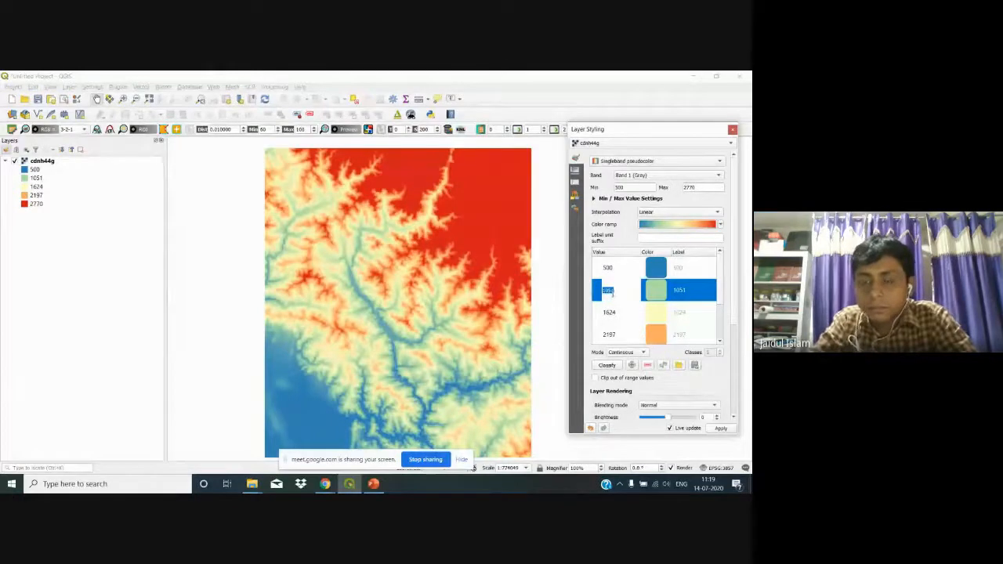
text(4)
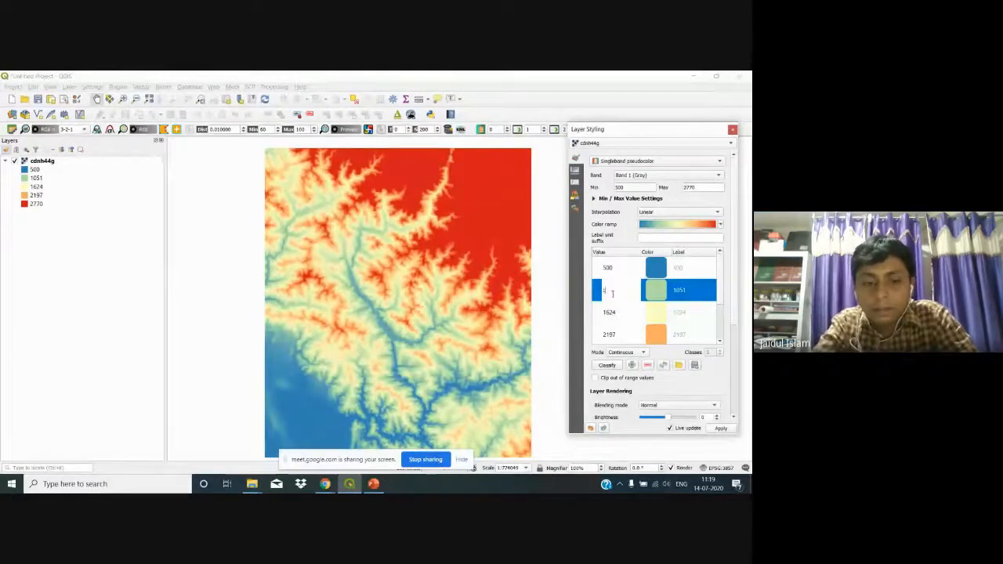
text(000)
double_click(609, 314)
text(15)
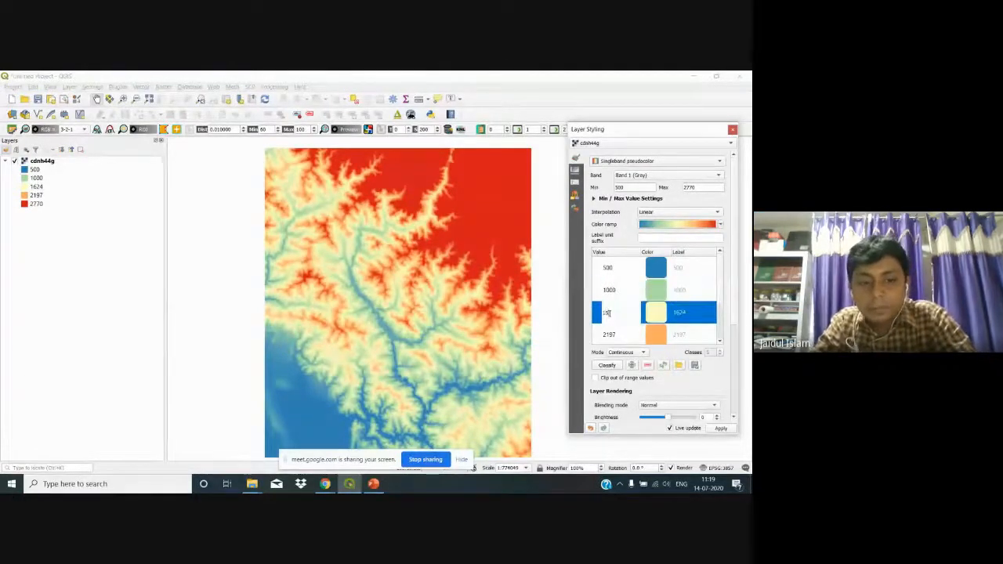
text(00)
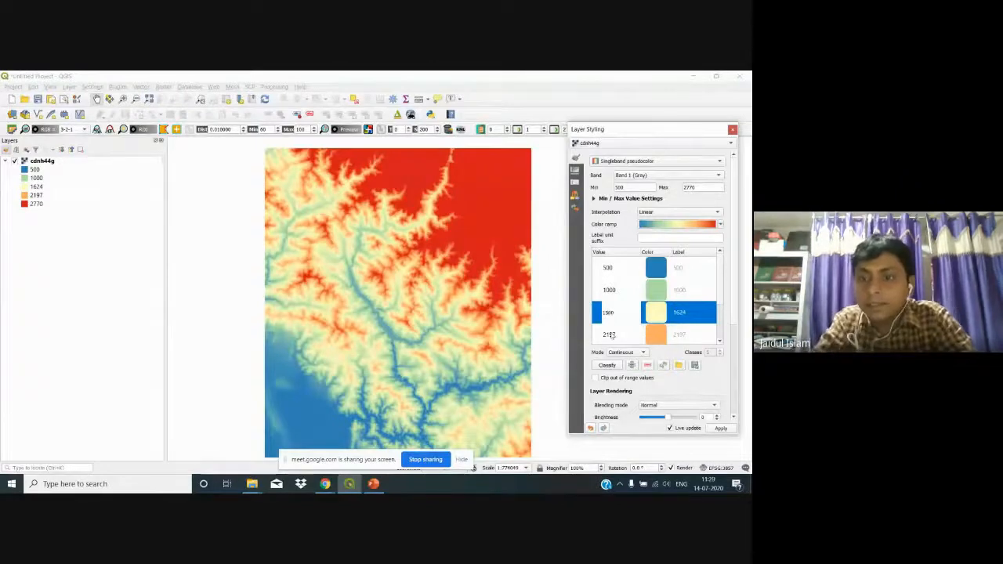
click(610, 335)
scroll(611, 335, down, 1)
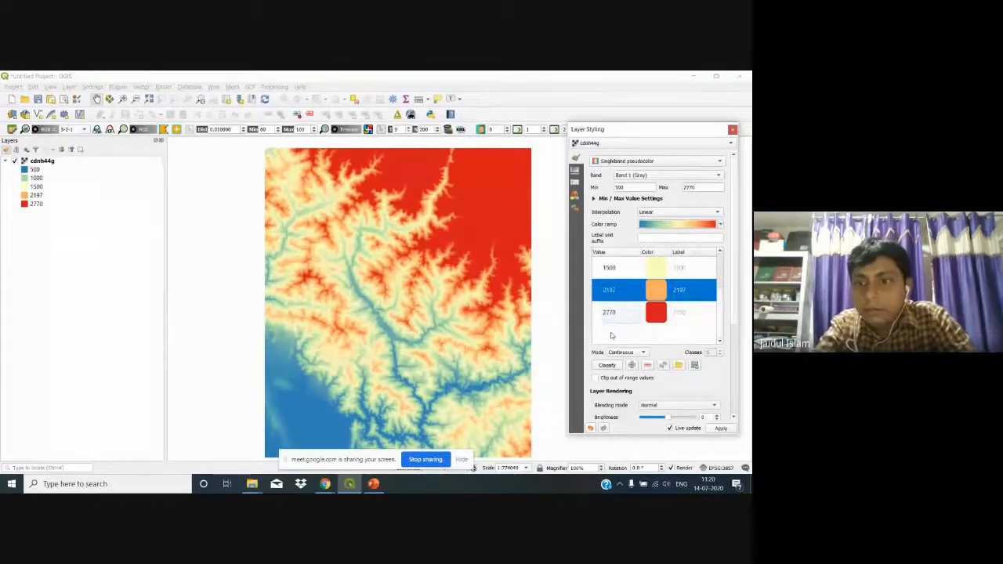
double_click(618, 290)
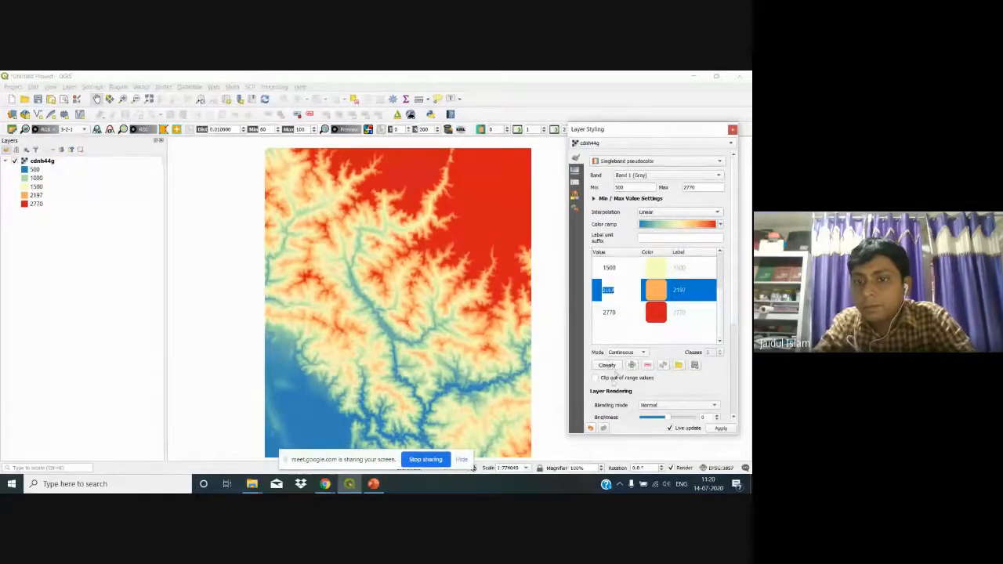
click(609, 365)
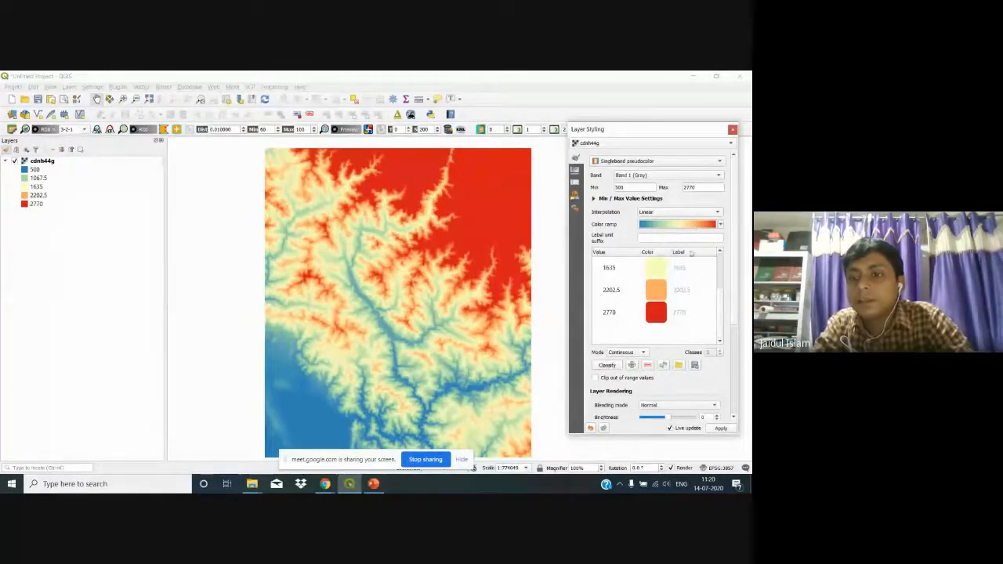
Step: Reclassify the DEM into Equal Interval classes from 500 to 2770, then close the styling panel
click(692, 216)
click(692, 214)
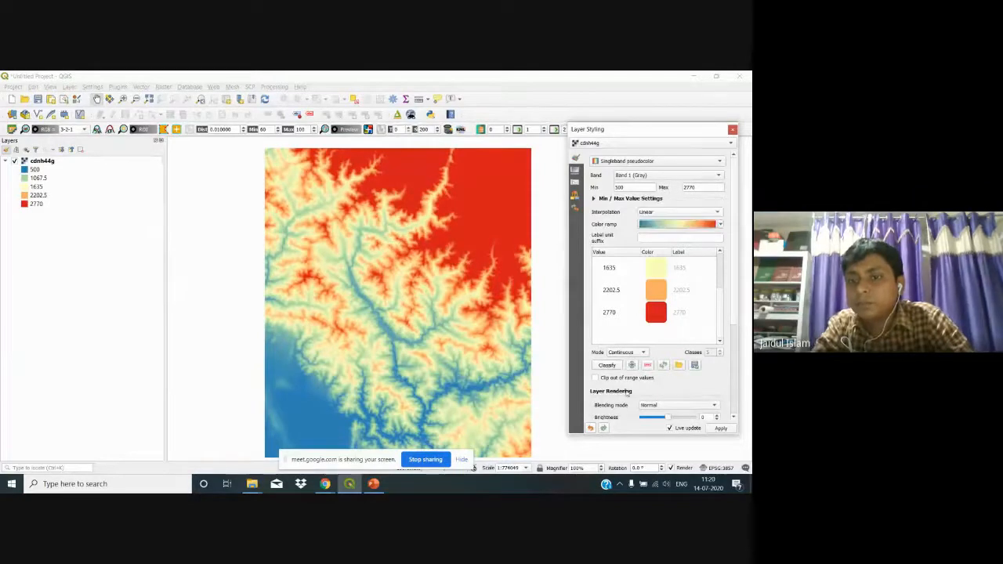
click(623, 352)
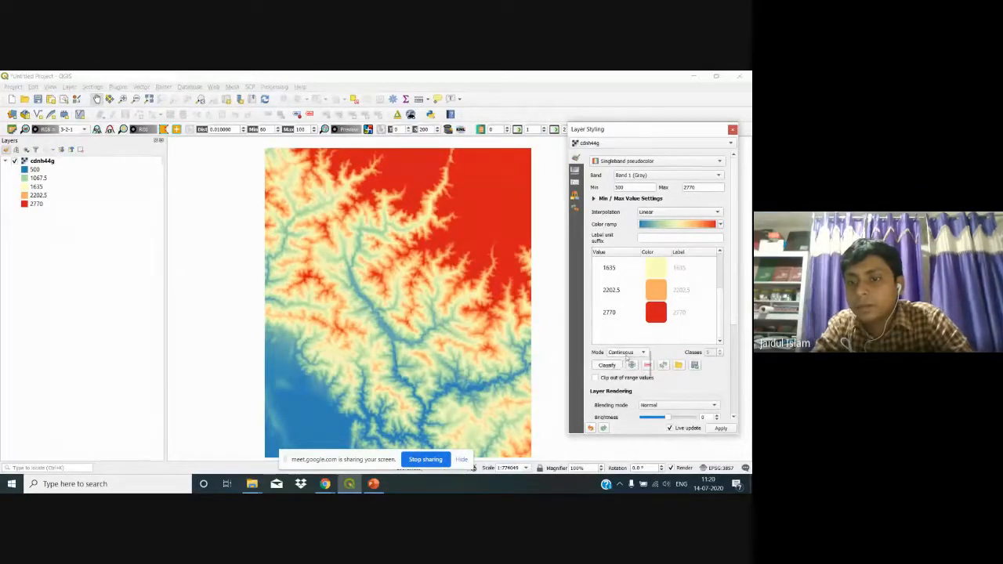
click(624, 362)
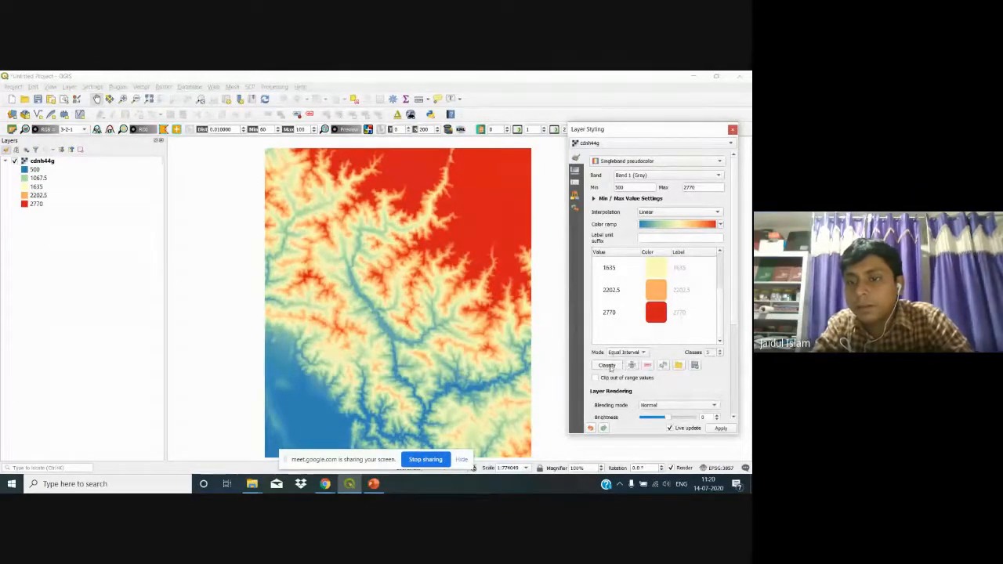
click(611, 368)
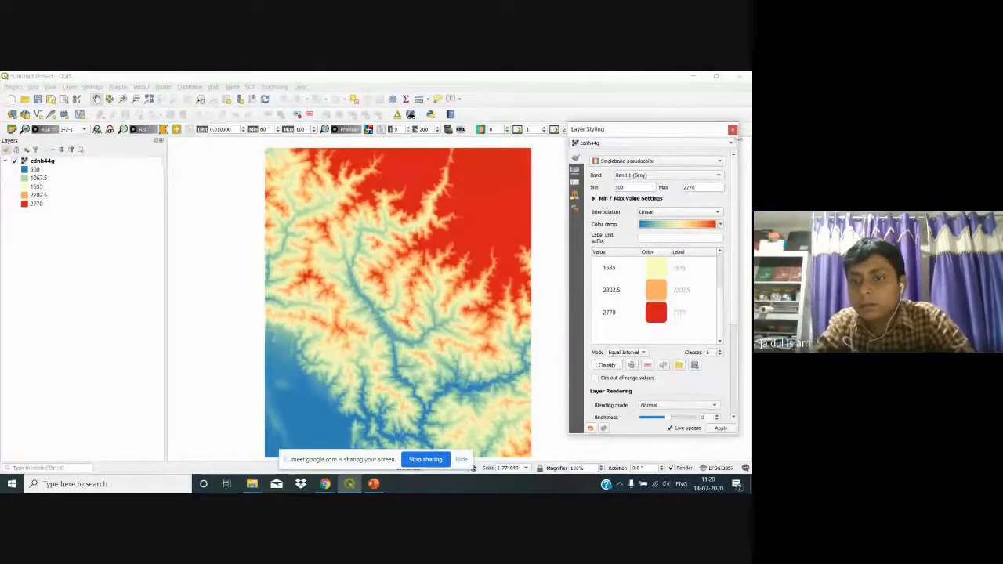
click(732, 130)
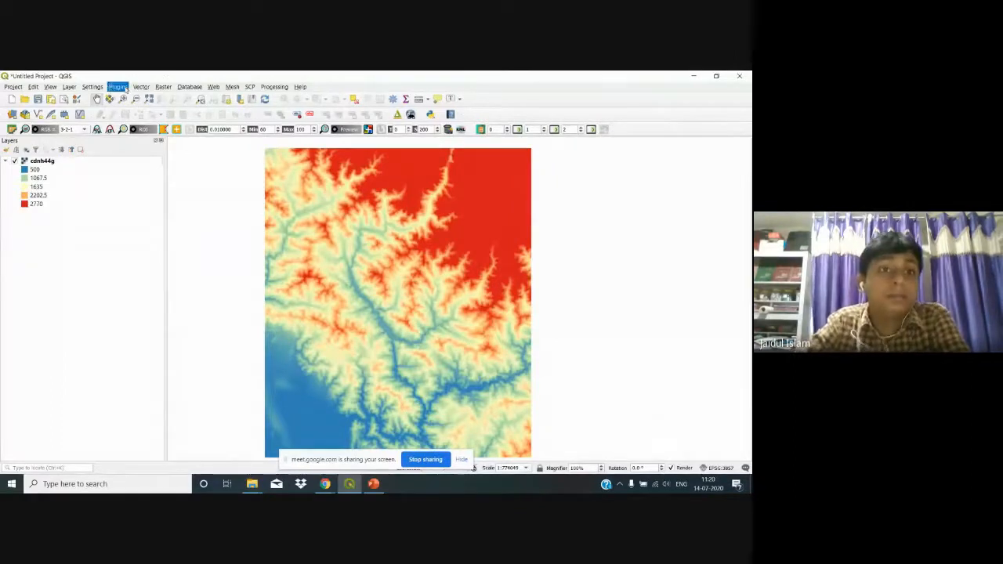
click(119, 87)
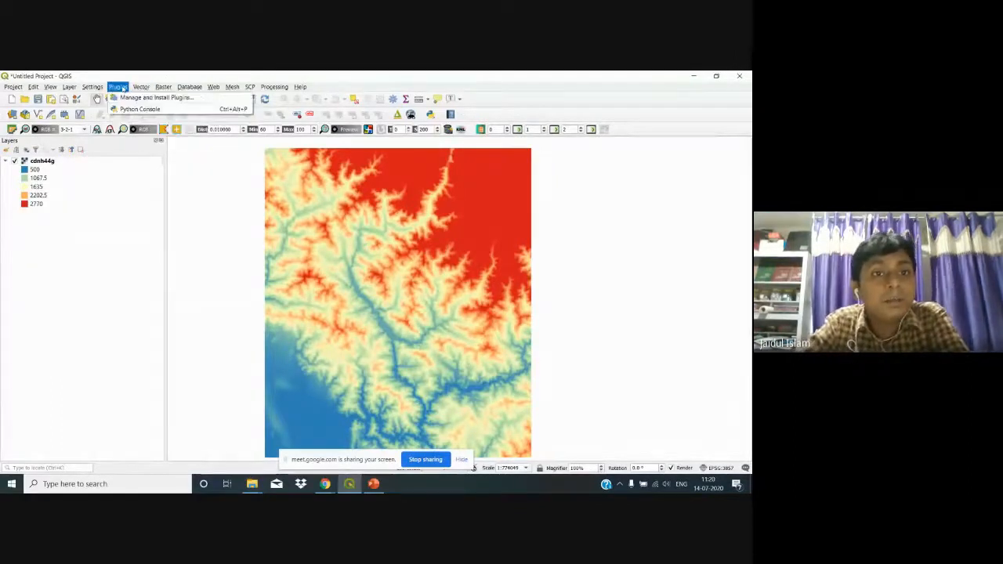
click(123, 98)
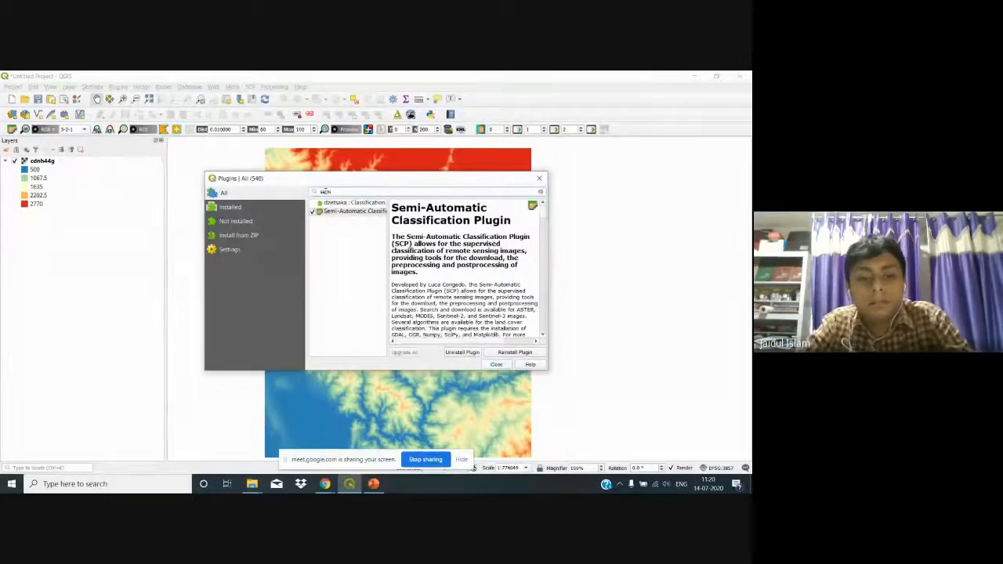
key(BackSpace)
key(BackSpace)
key(BackSpace)
key(BackSpace)
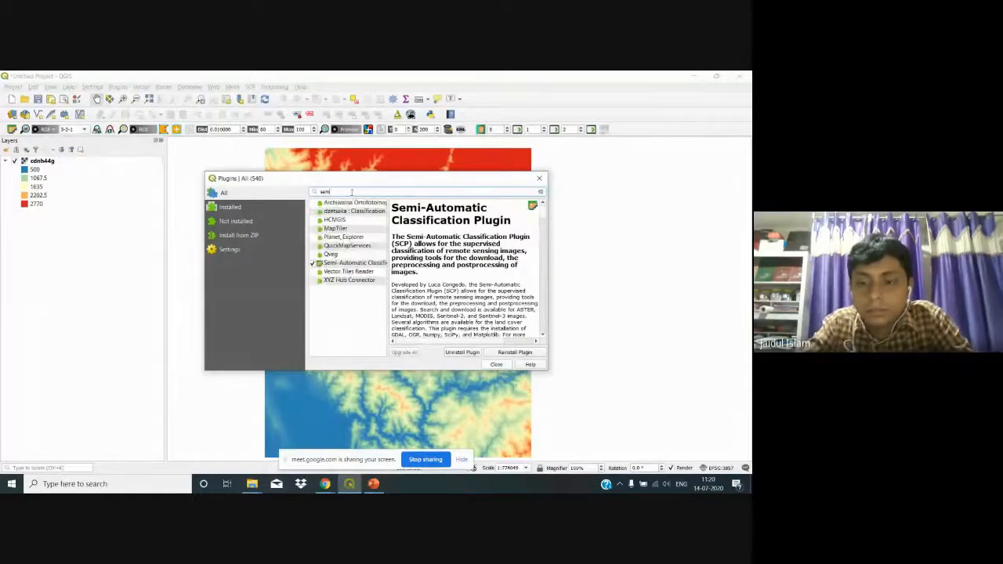
text(3d)
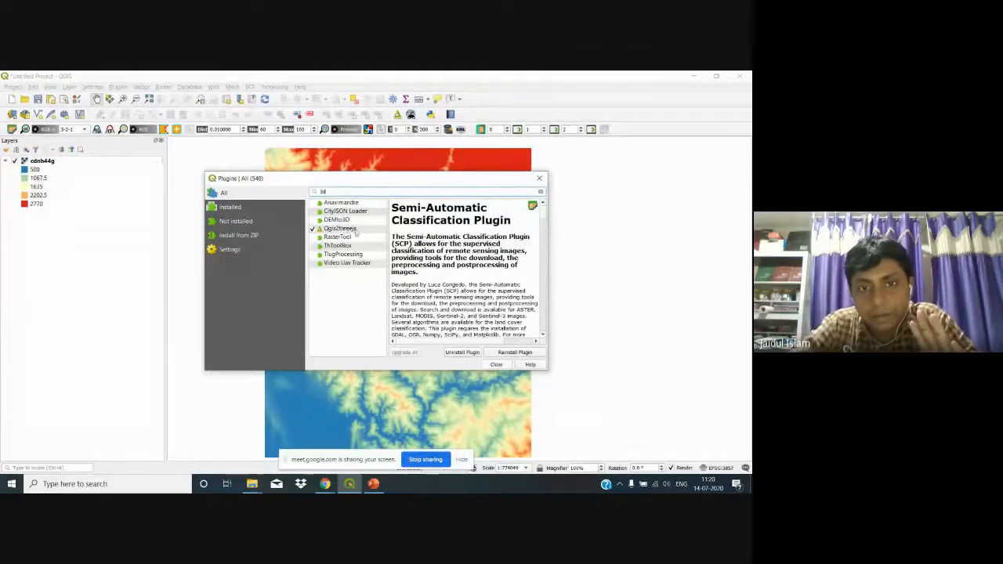
click(360, 230)
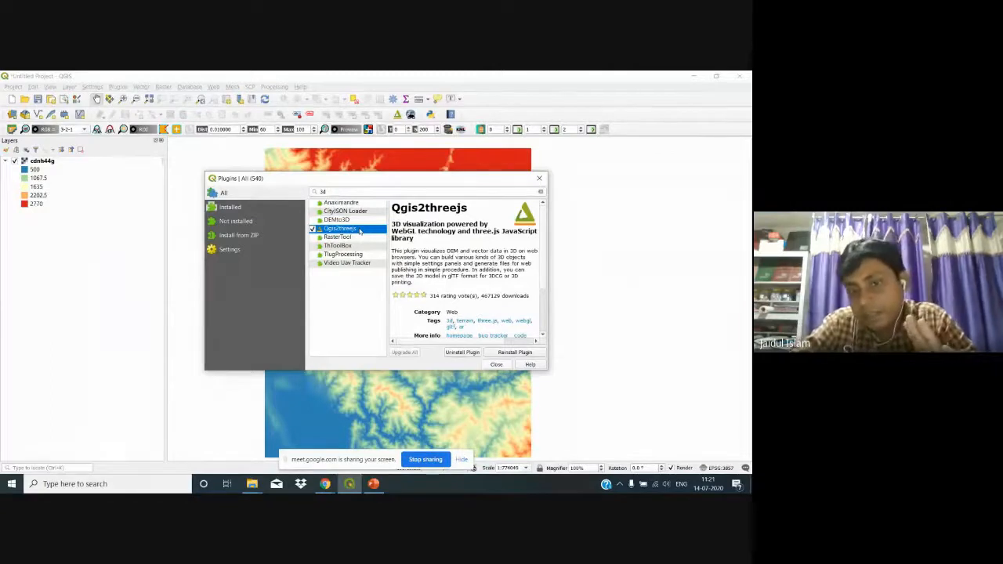
click(495, 366)
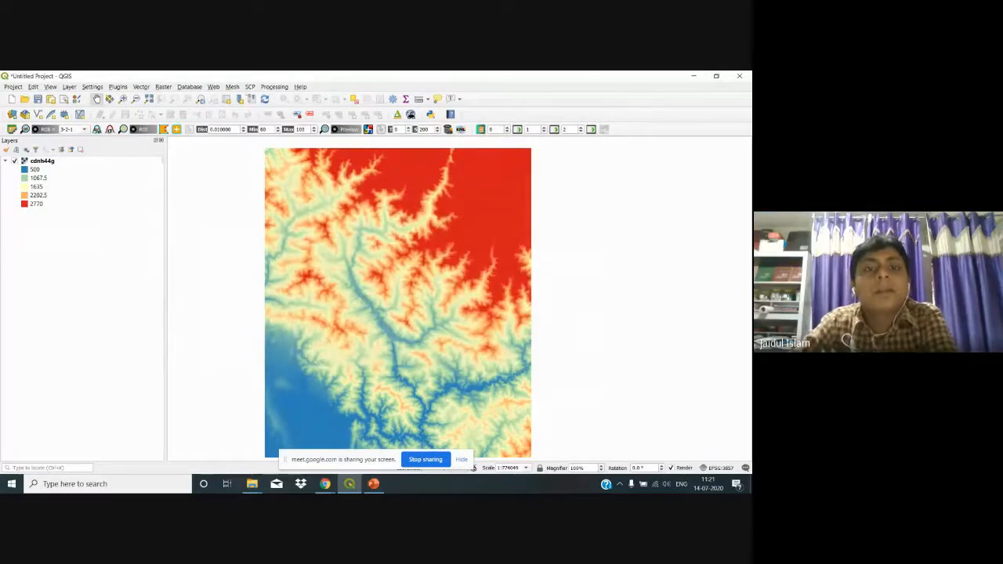
Step: Launch the Qgis2threejs Exporter with the cdnh44g DEM enabled, then zoom and orbit the 3D terrain
click(212, 87)
mouse_move(222, 109)
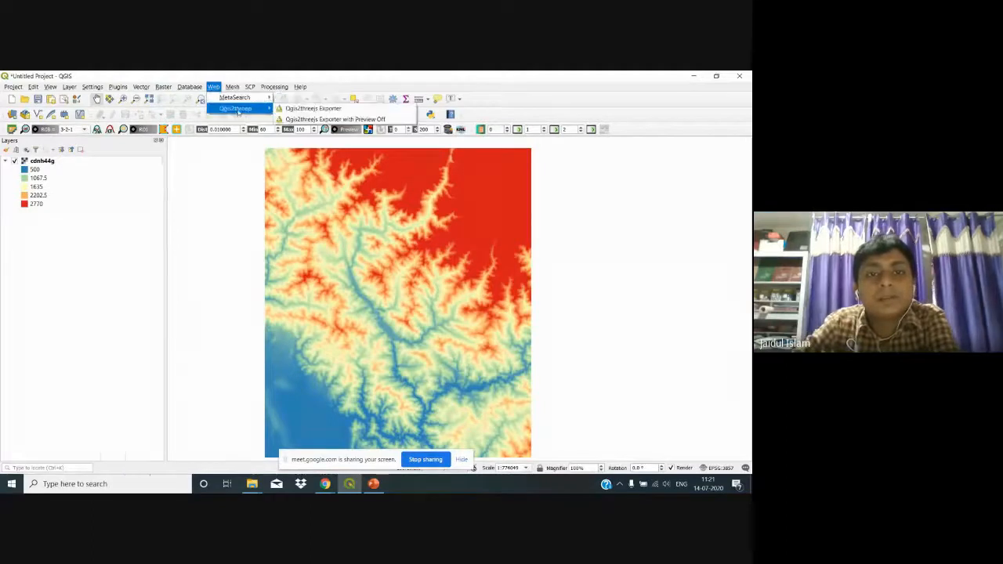
click(299, 111)
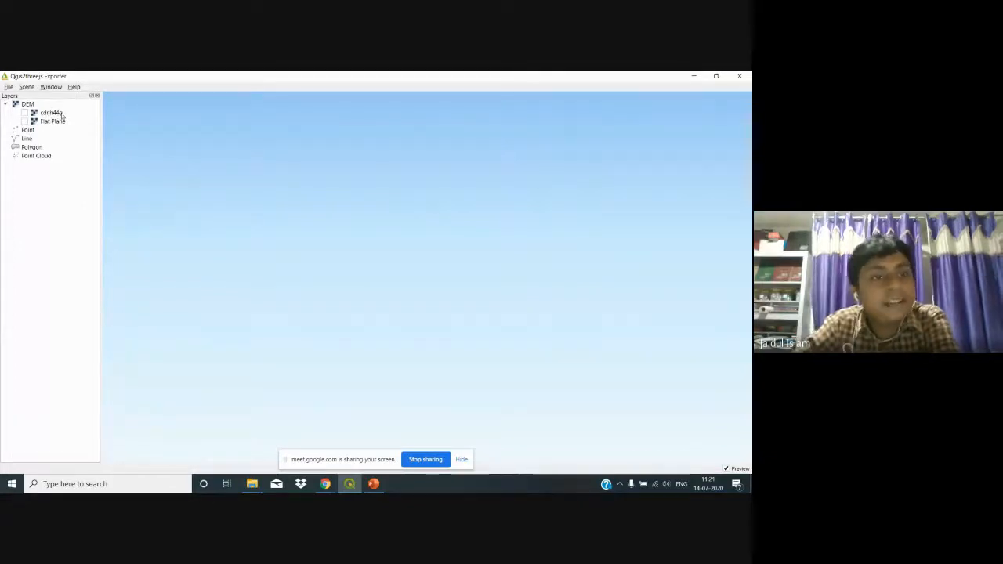
click(24, 113)
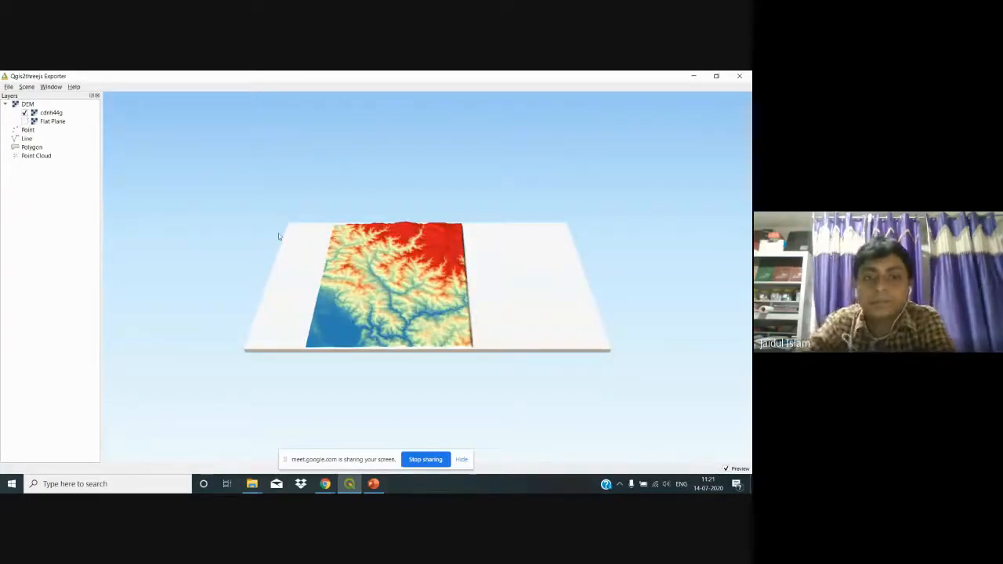
scroll(482, 316, up, 1)
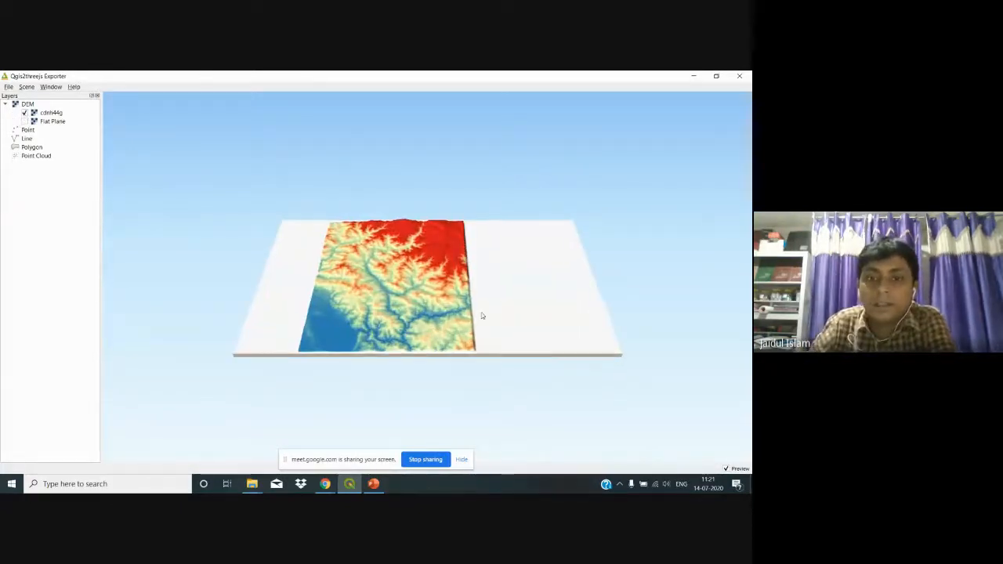
scroll(482, 316, up, 2)
scroll(482, 316, up, 3)
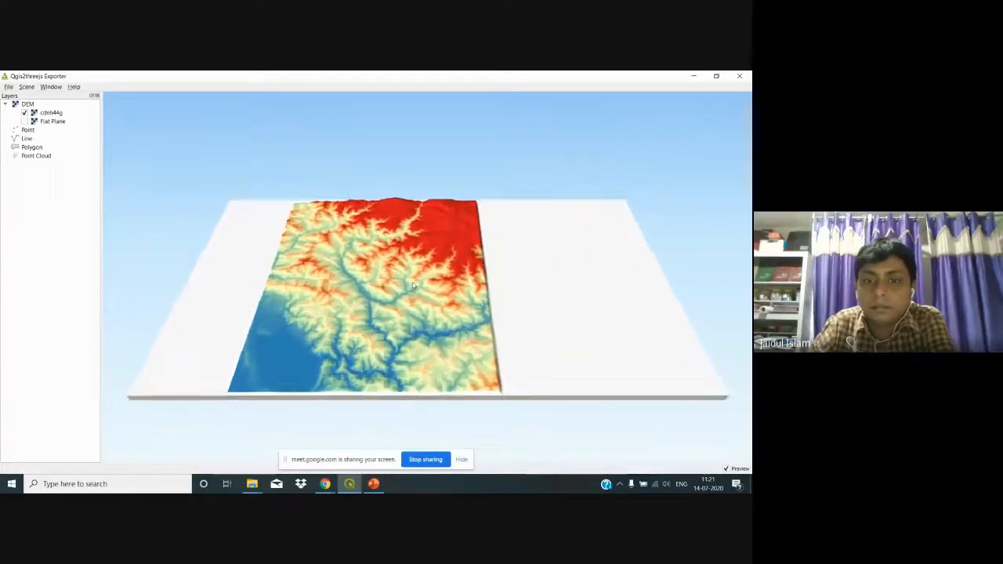
click(412, 282)
drag(412, 282, 434, 264)
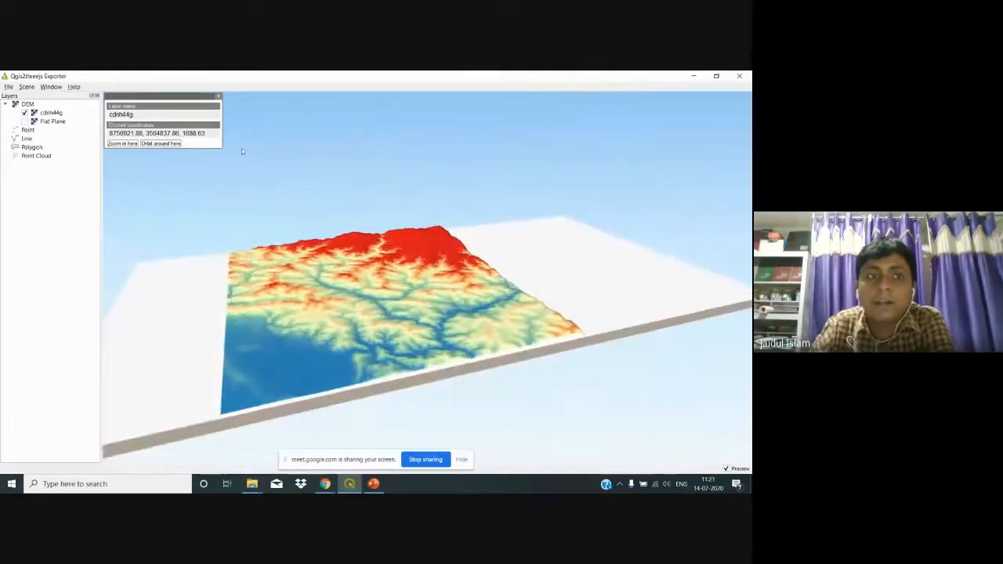
Step: Set the scene's vertical exaggeration to 3 and orbit to inspect the taller relief
click(26, 87)
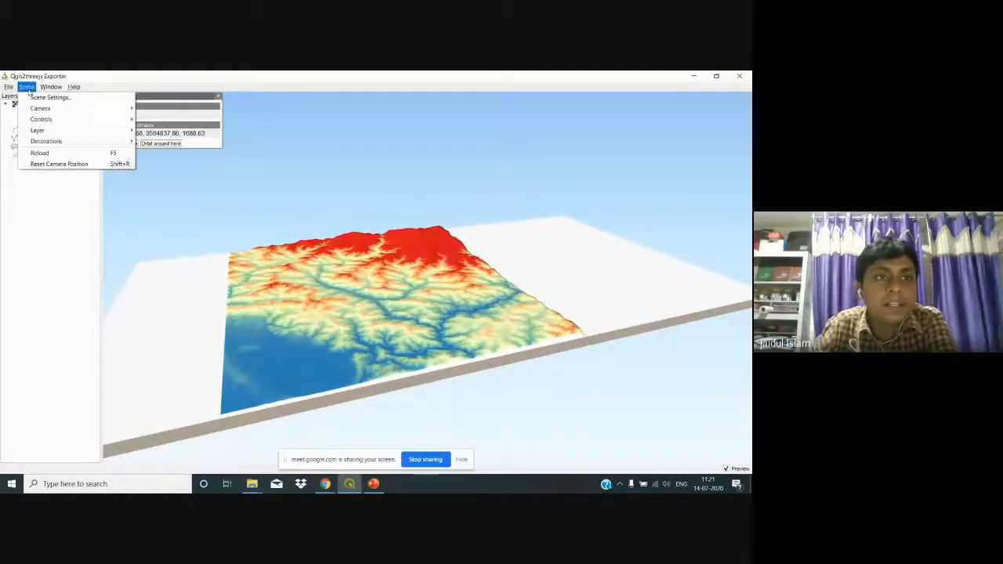
click(49, 97)
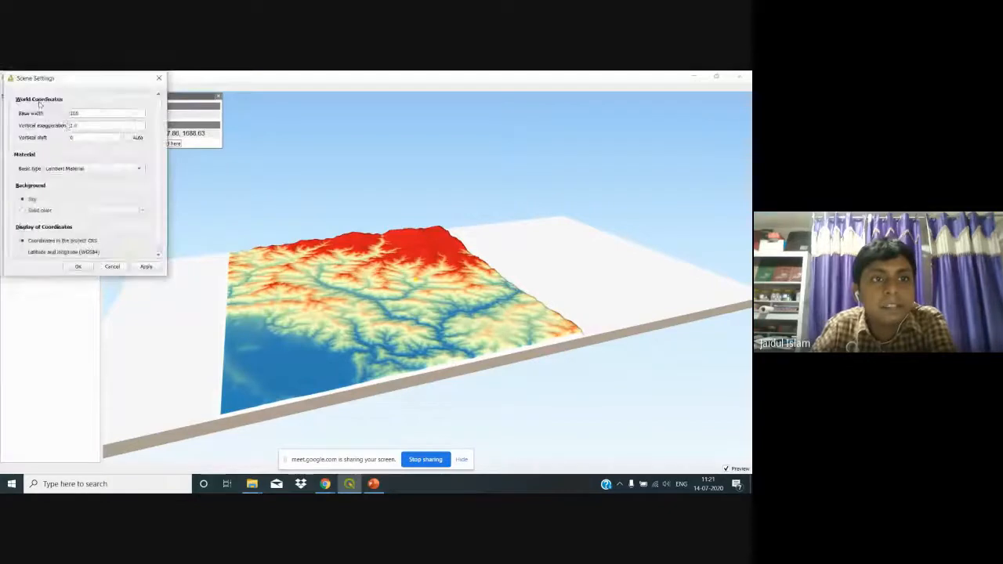
click(105, 129)
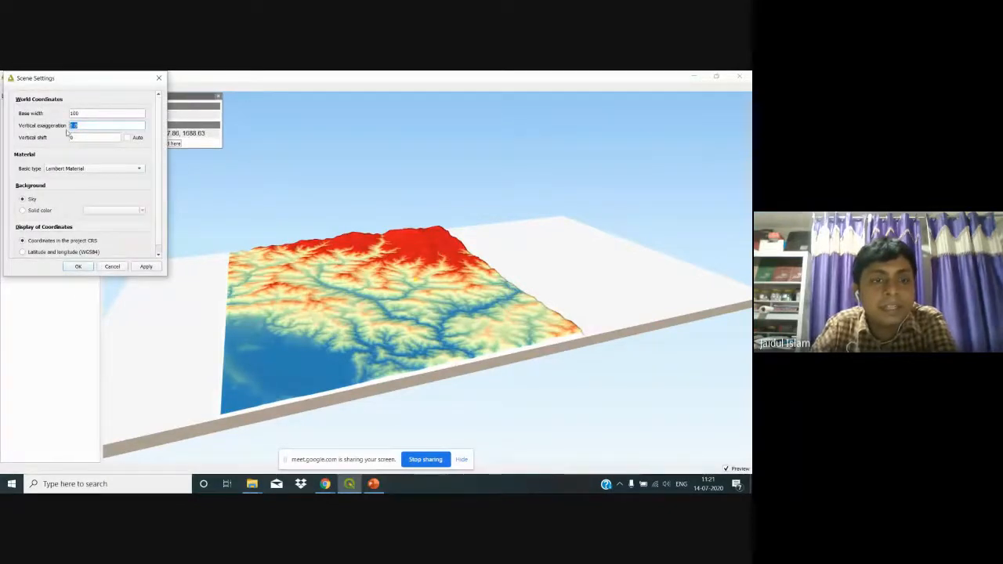
text(3)
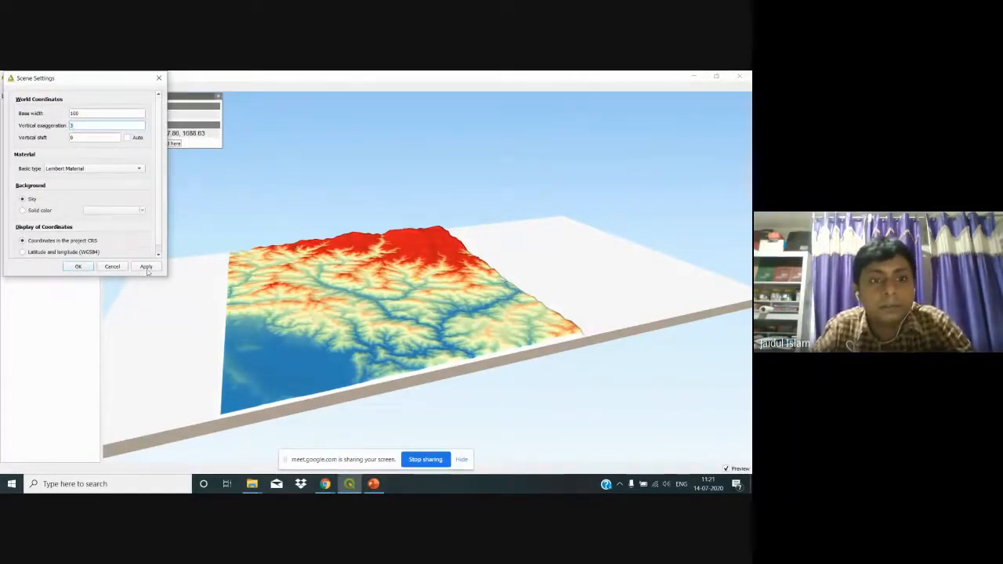
click(146, 267)
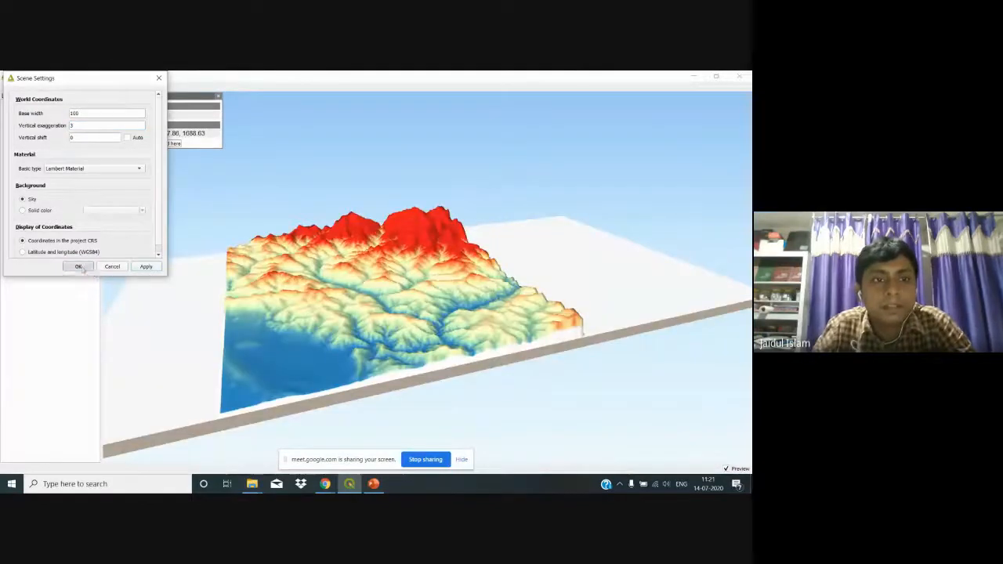
click(77, 266)
scroll(399, 320, up, 1)
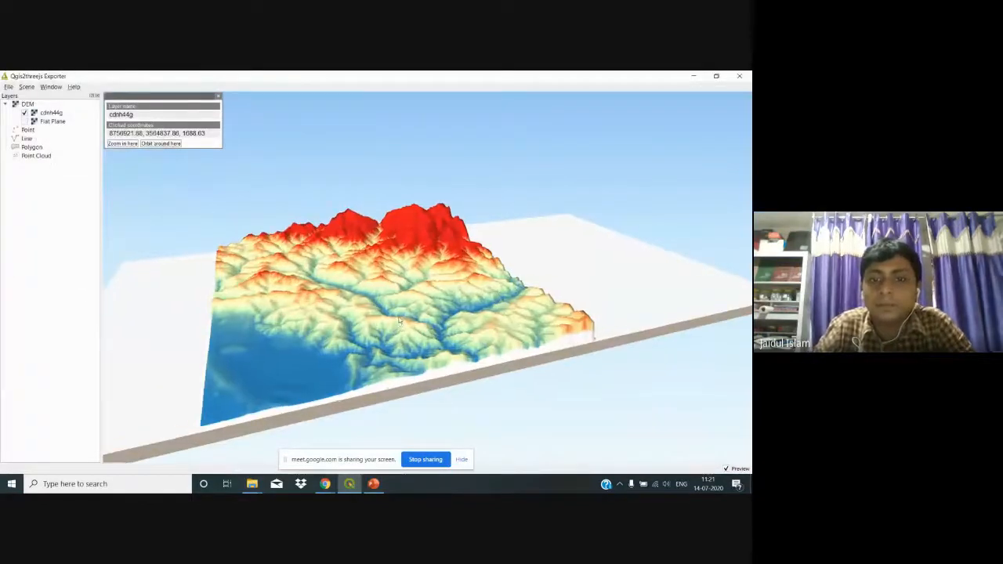
scroll(399, 320, up, 4)
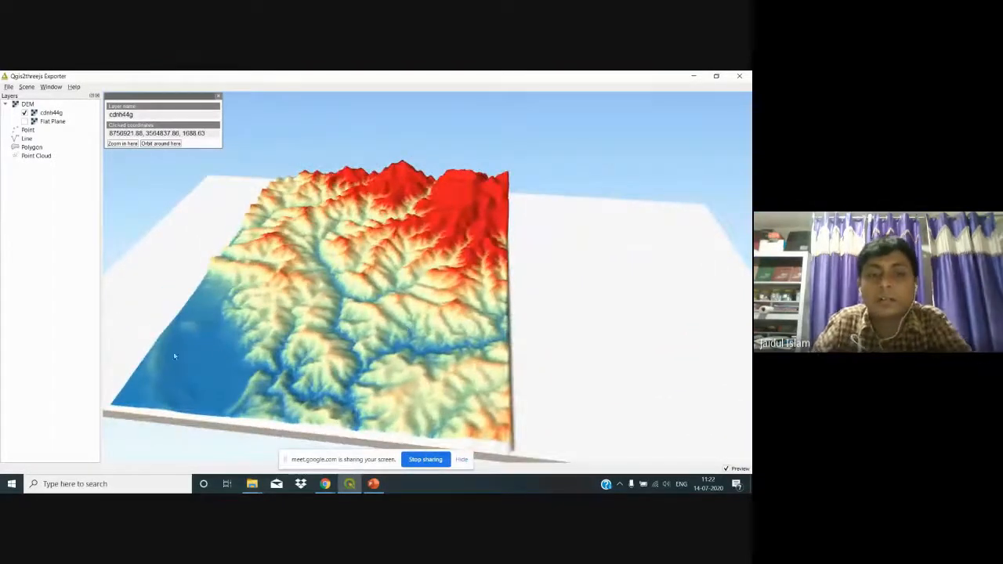
drag(459, 343, 477, 336)
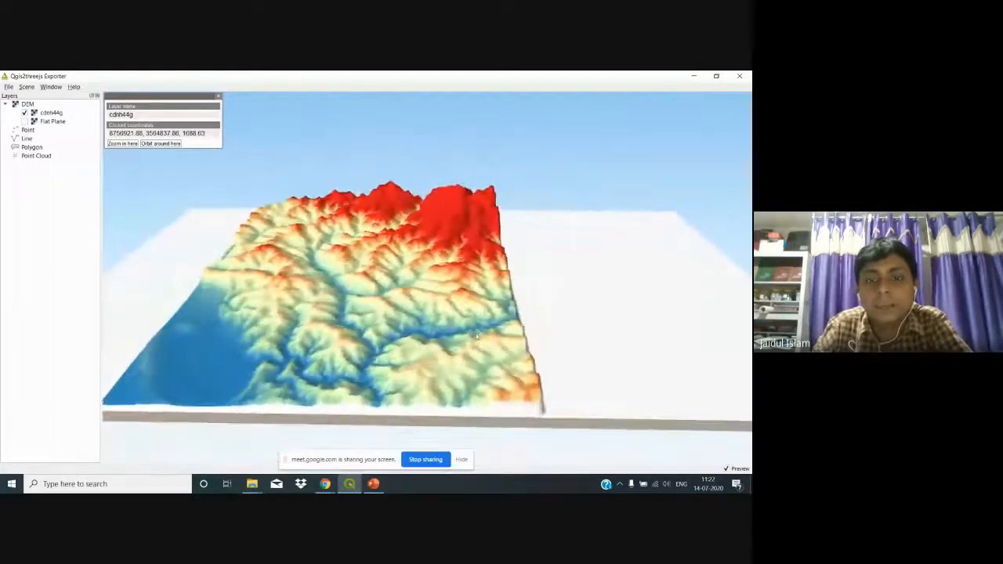
Step: Set the web export output folder to Desktop\DAY 5 of Workshop on QGIS\Practice
click(8, 87)
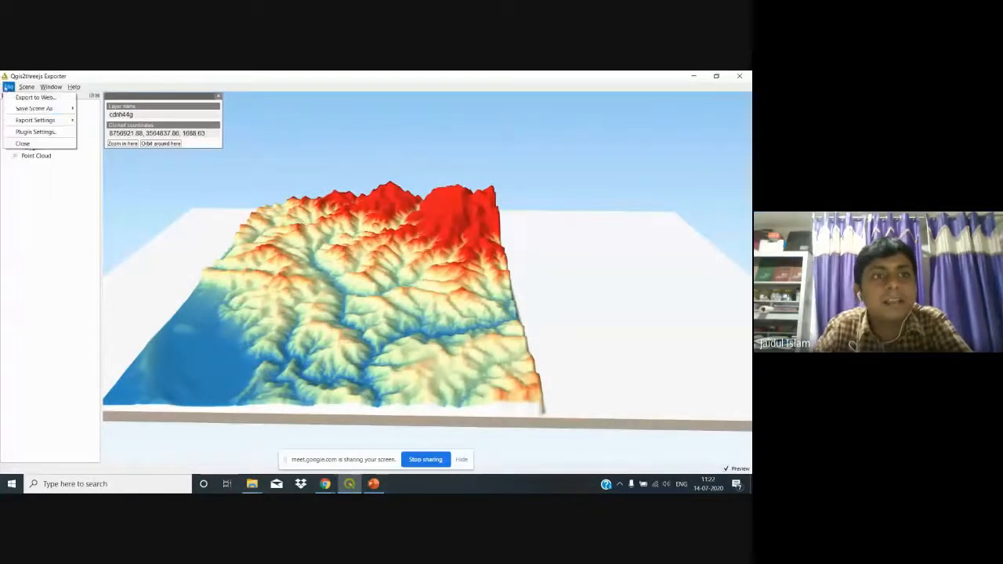
mouse_move(34, 122)
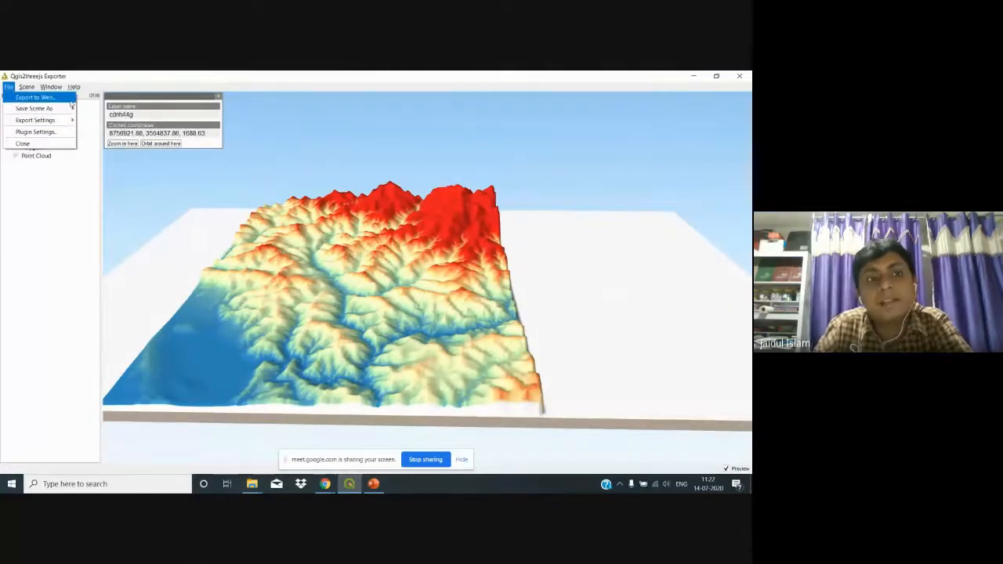
click(20, 97)
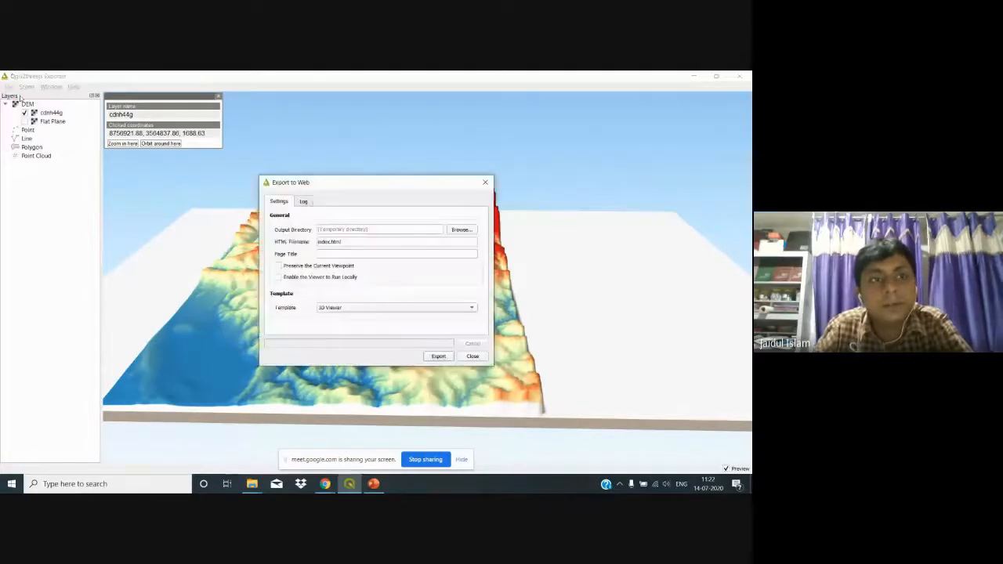
click(485, 182)
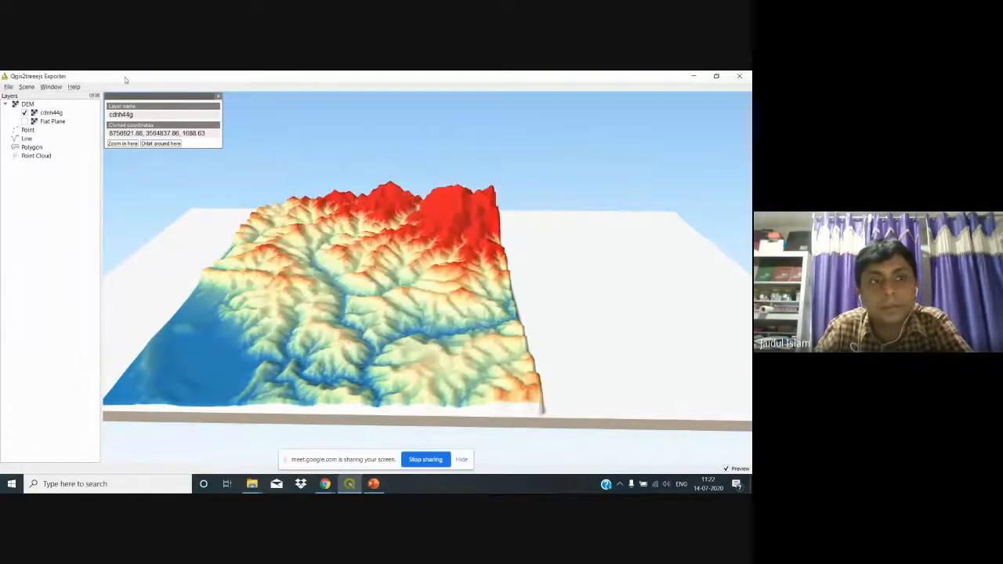
click(9, 86)
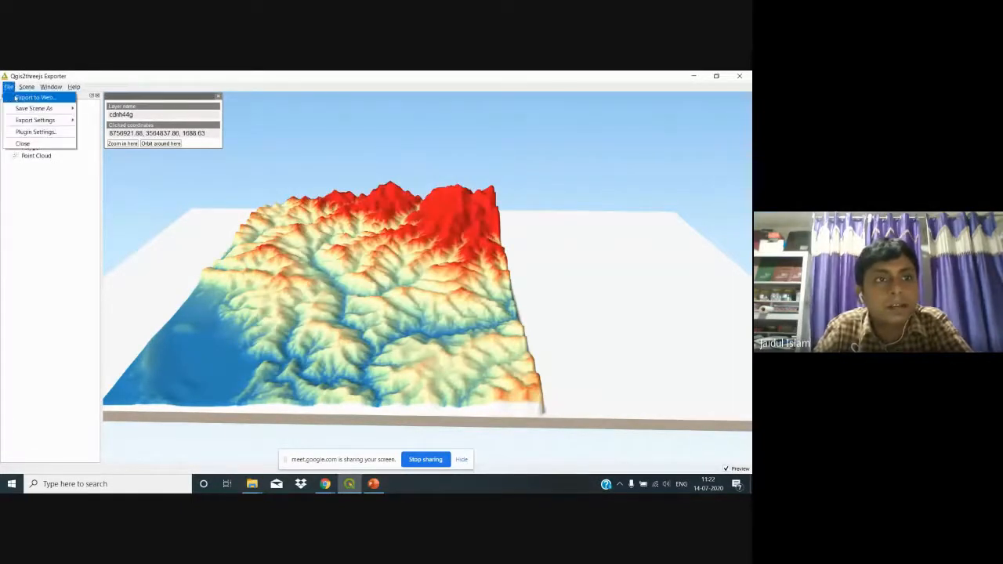
click(17, 97)
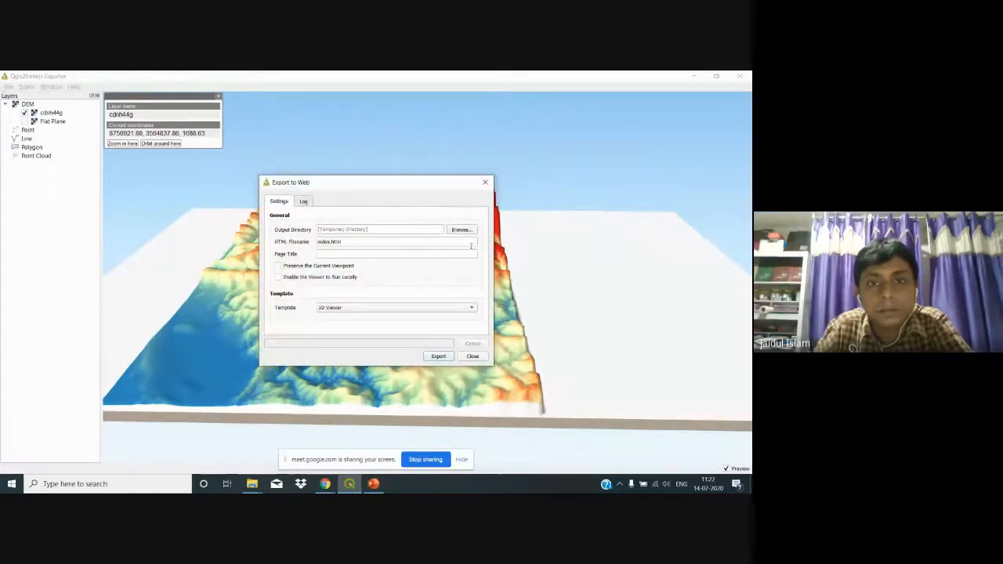
click(460, 229)
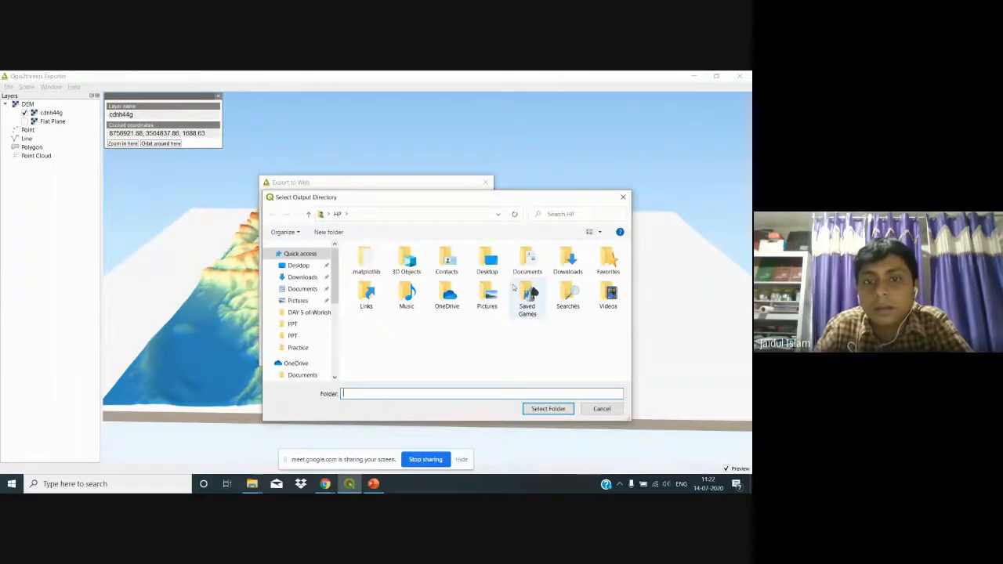
double_click(491, 263)
click(436, 263)
double_click(435, 263)
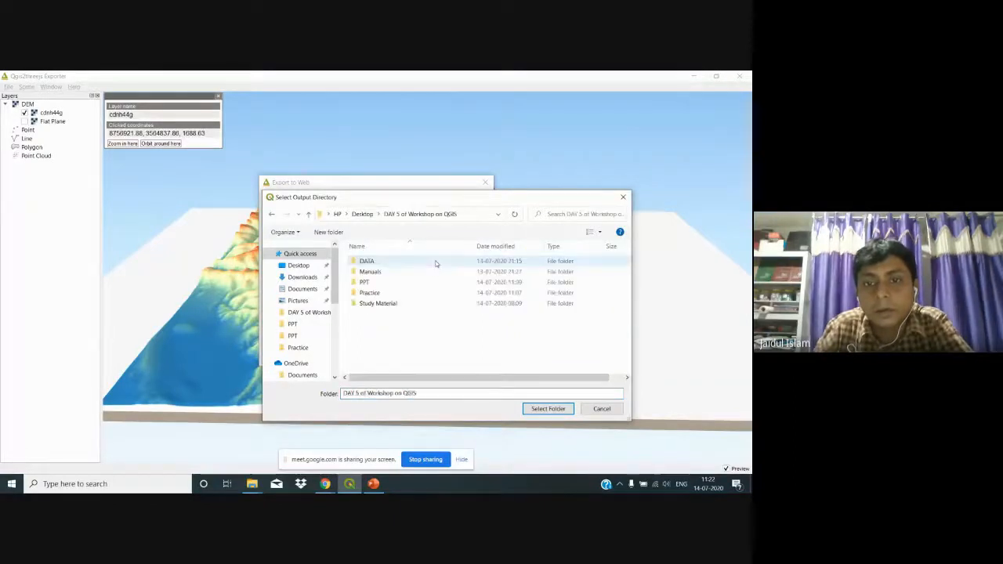
double_click(416, 292)
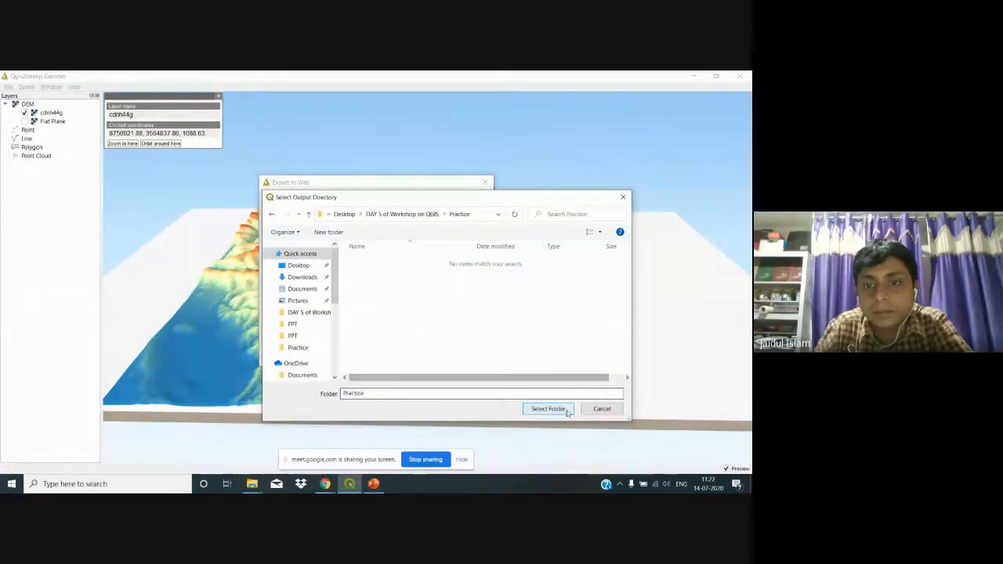
click(547, 408)
Step: Run the web export, close the export dialog and layer info popup, and zoom the scene
click(450, 357)
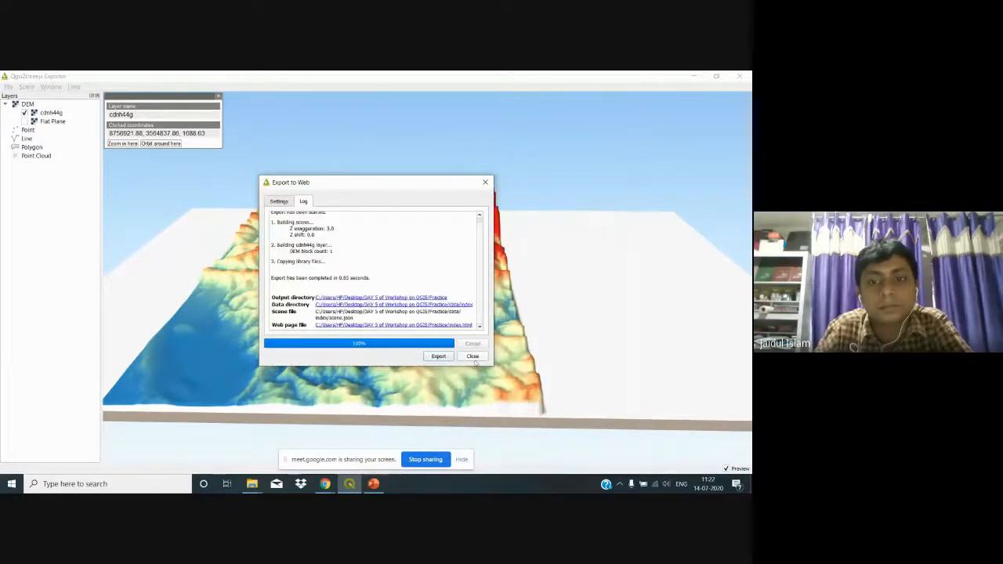
click(473, 358)
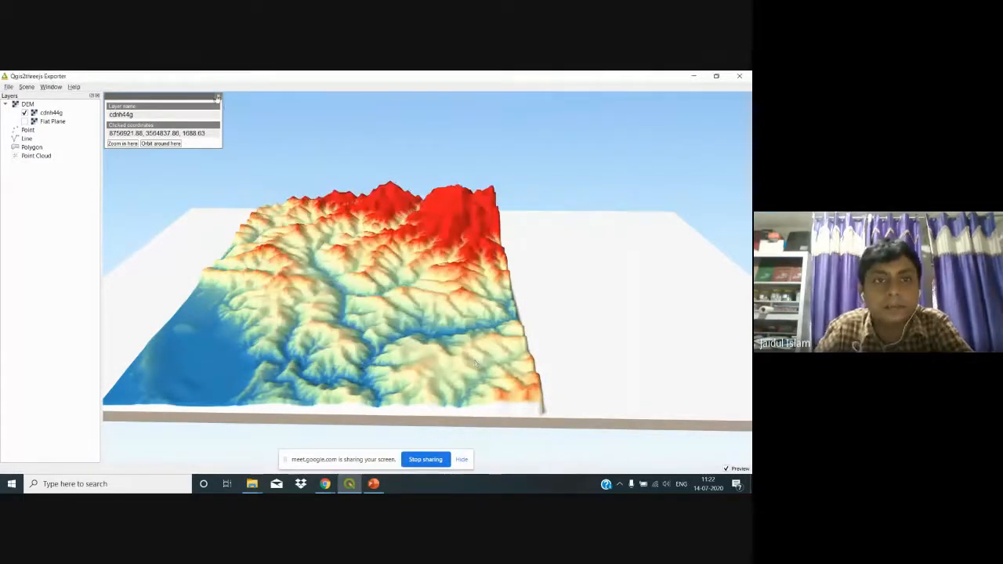
click(218, 96)
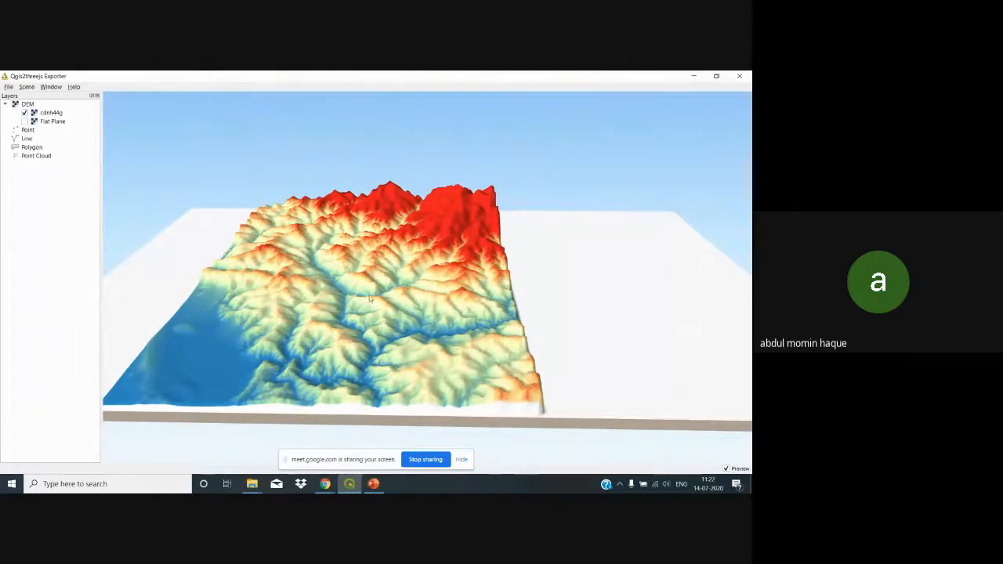
scroll(371, 300, up, 3)
scroll(328, 295, up, 5)
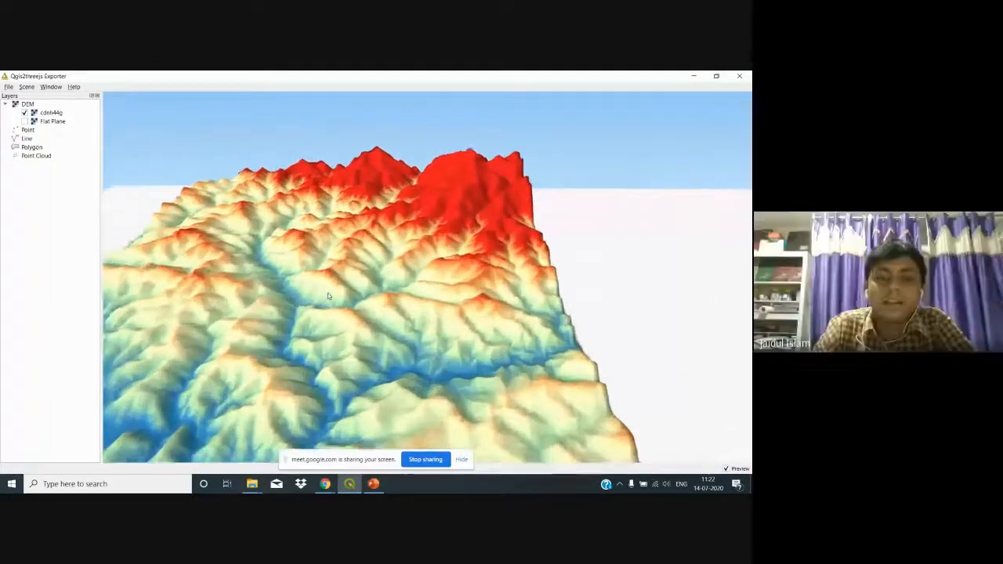
Step: Close the 3D exporter and check Qgis2threejs in the plugin manager before closing it
click(737, 77)
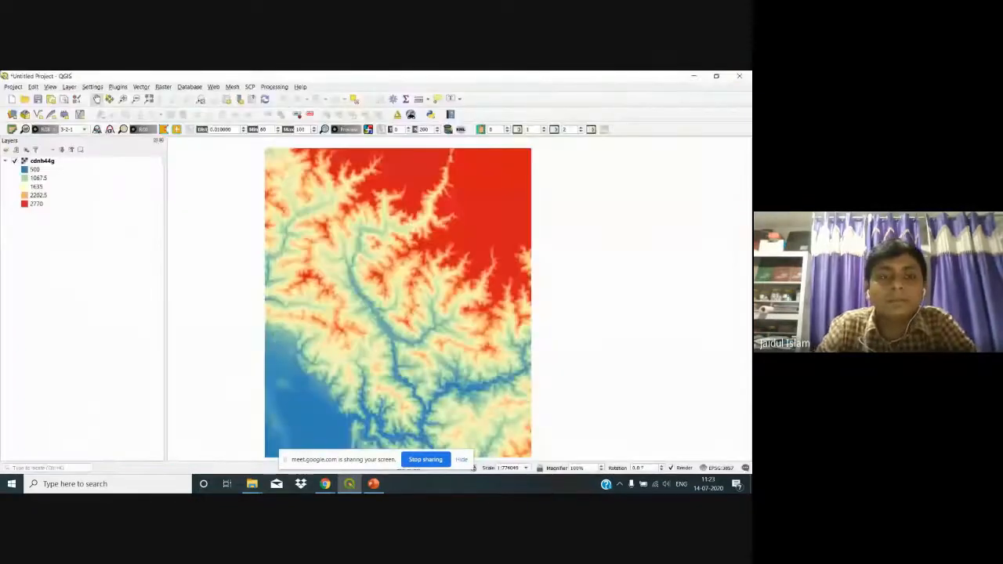
click(118, 87)
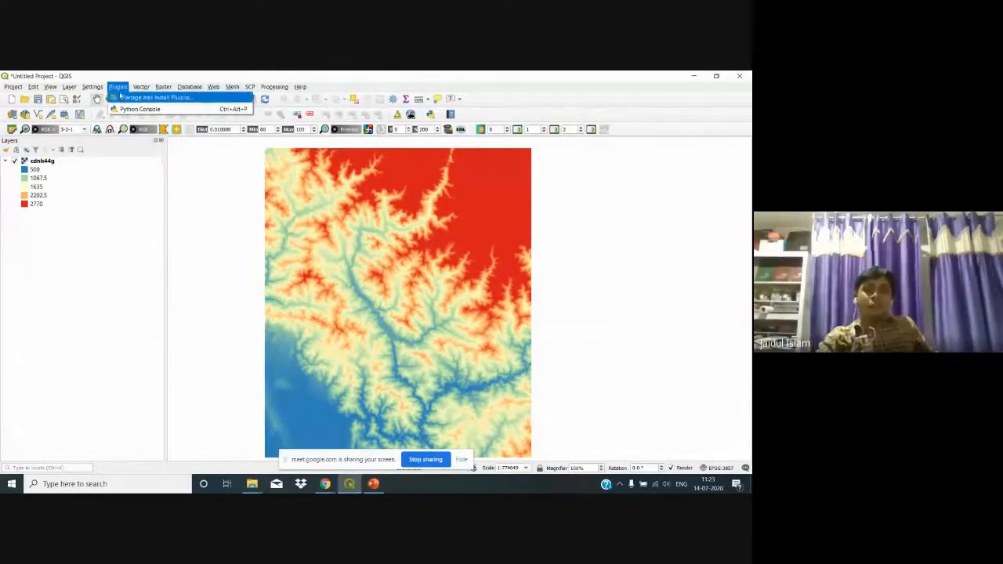
click(127, 99)
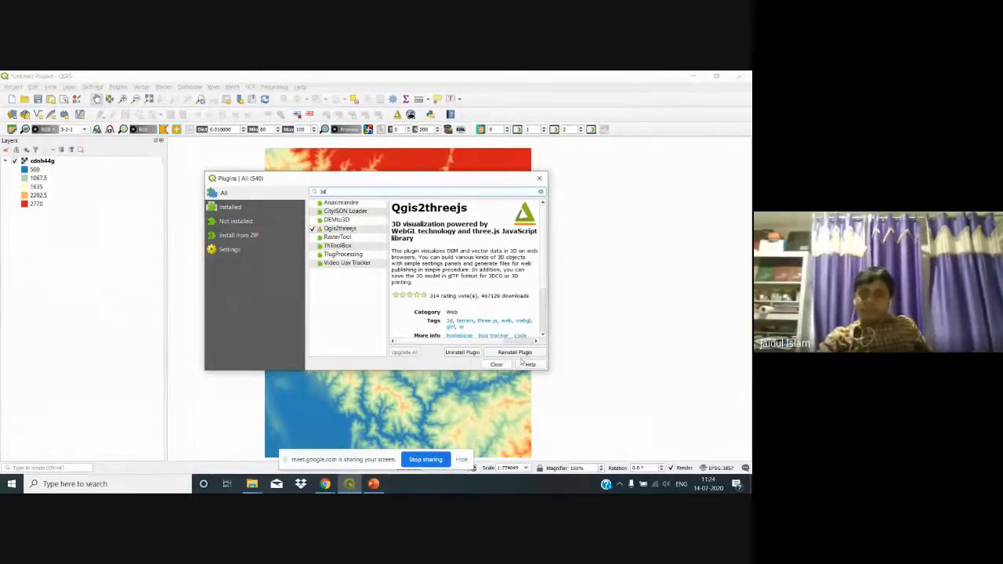
click(495, 364)
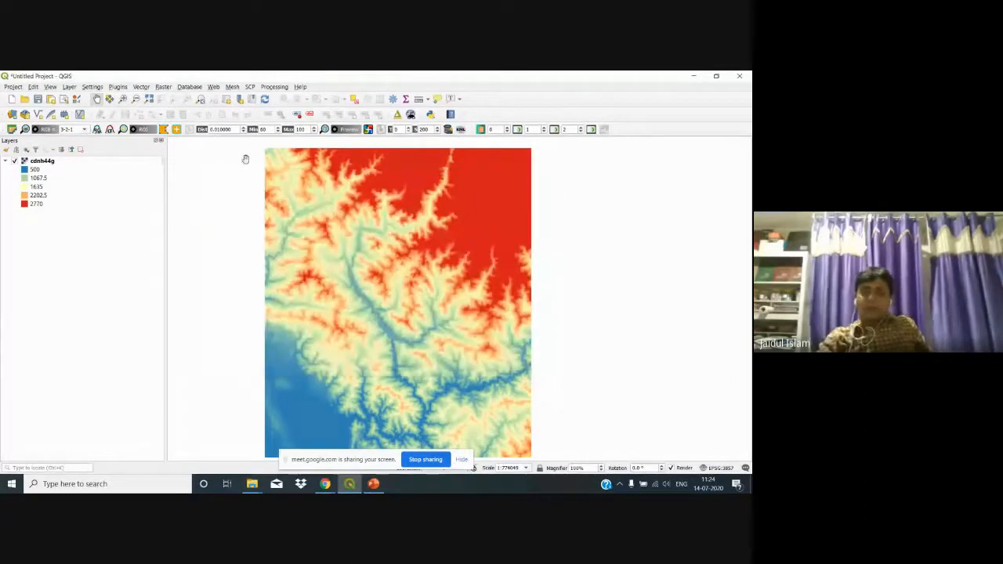
Step: Relaunch the Qgis2threejs Exporter and refresh the cdnh44g terrain by toggling its layer off and on
click(213, 87)
mouse_move(222, 110)
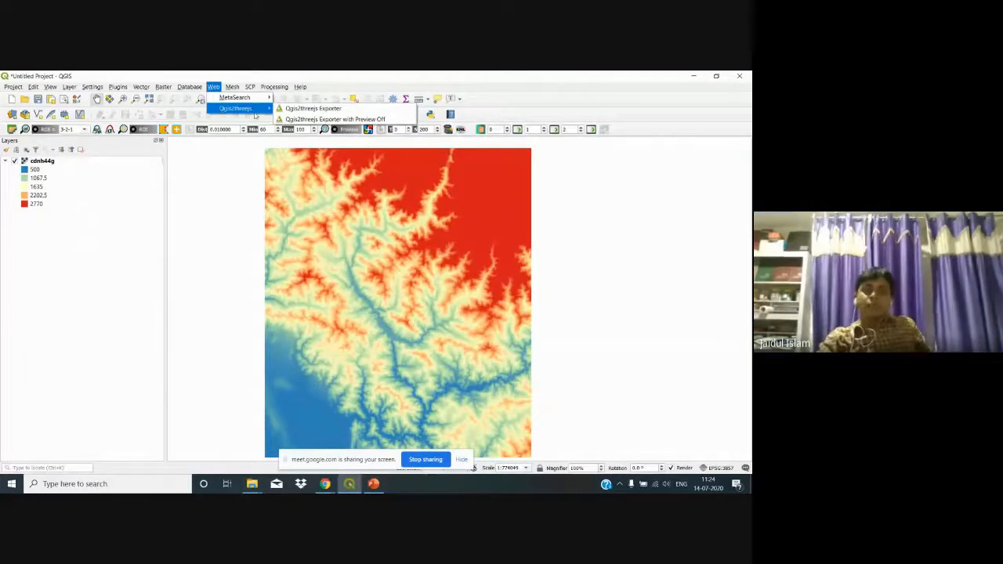
click(316, 110)
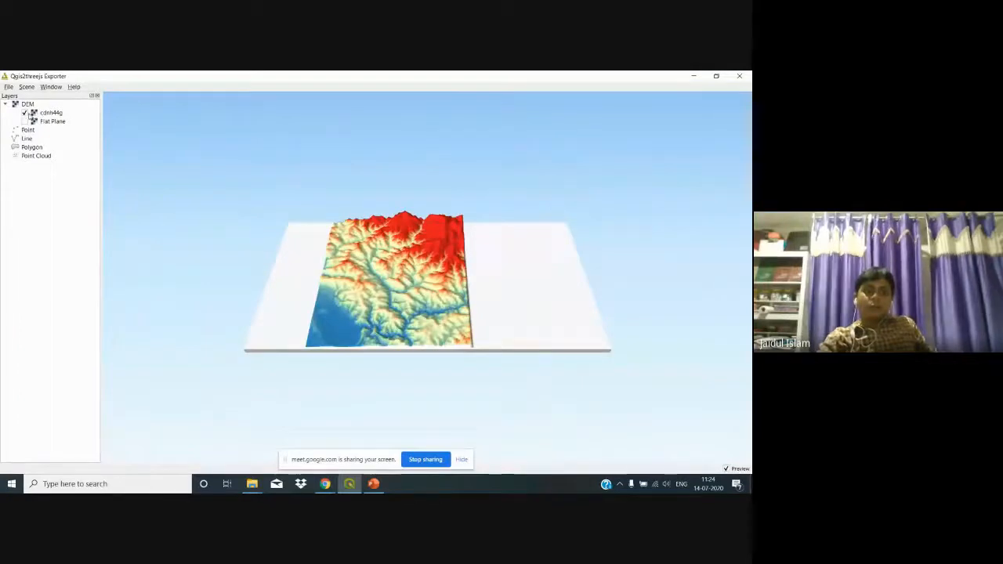
click(26, 114)
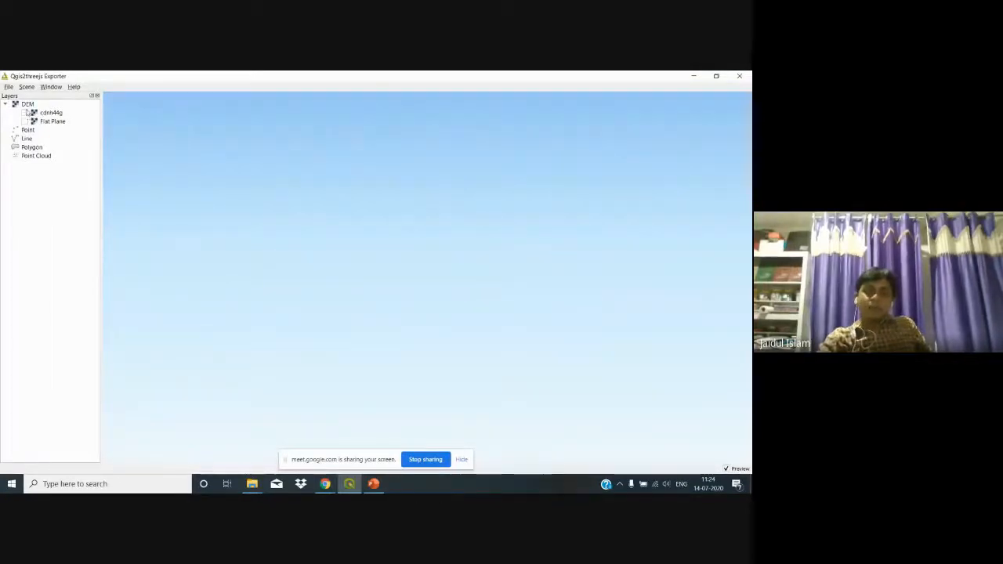
click(26, 113)
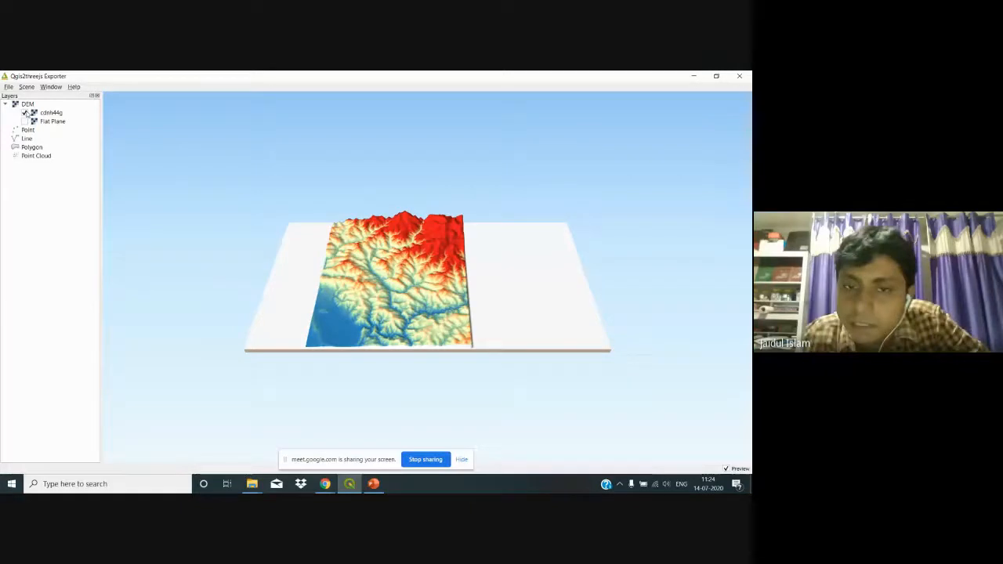
click(27, 87)
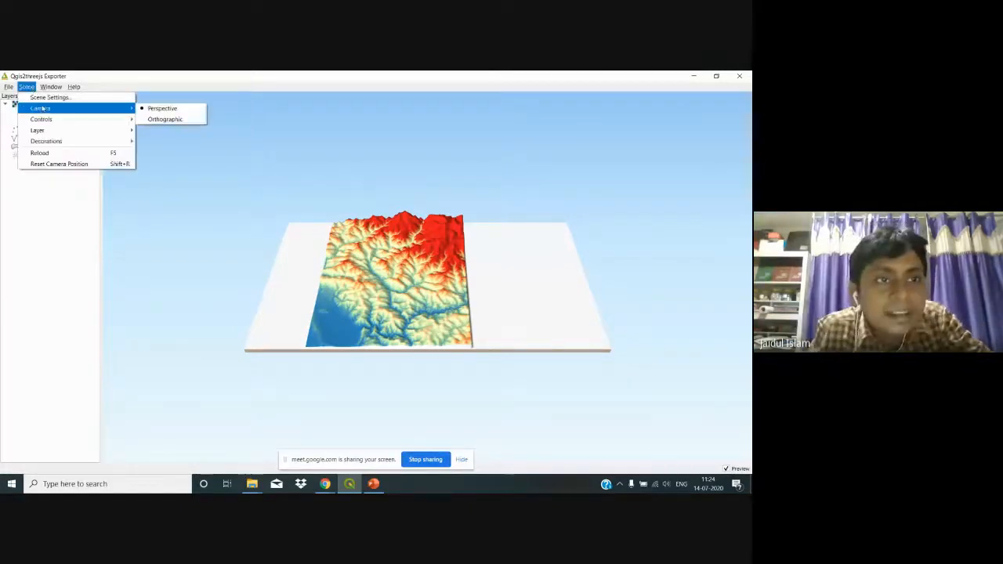
Step: Set the scene's vertical exaggeration to 2, apply it, and zoom into the cdnh44g terrain
click(52, 100)
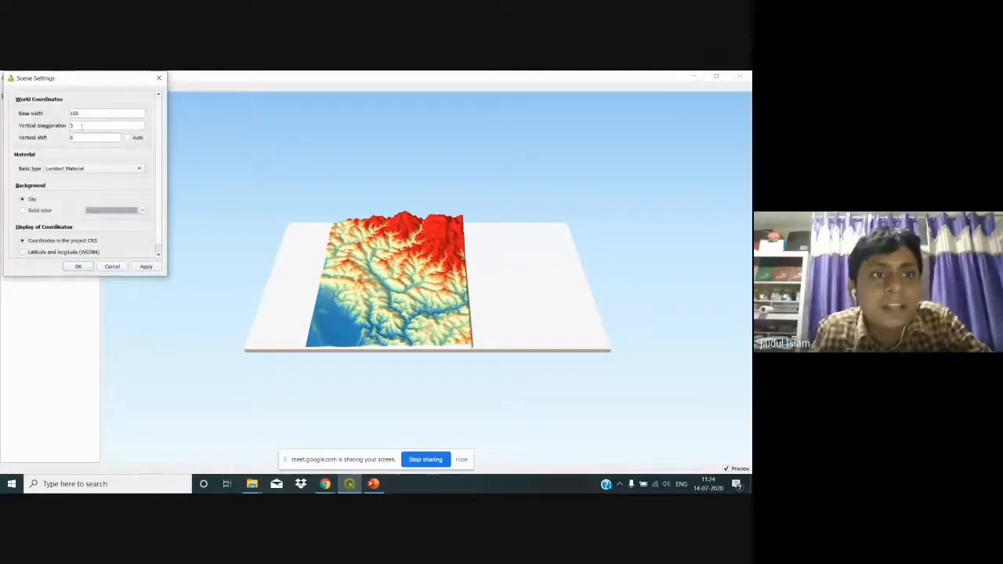
drag(75, 126, 63, 126)
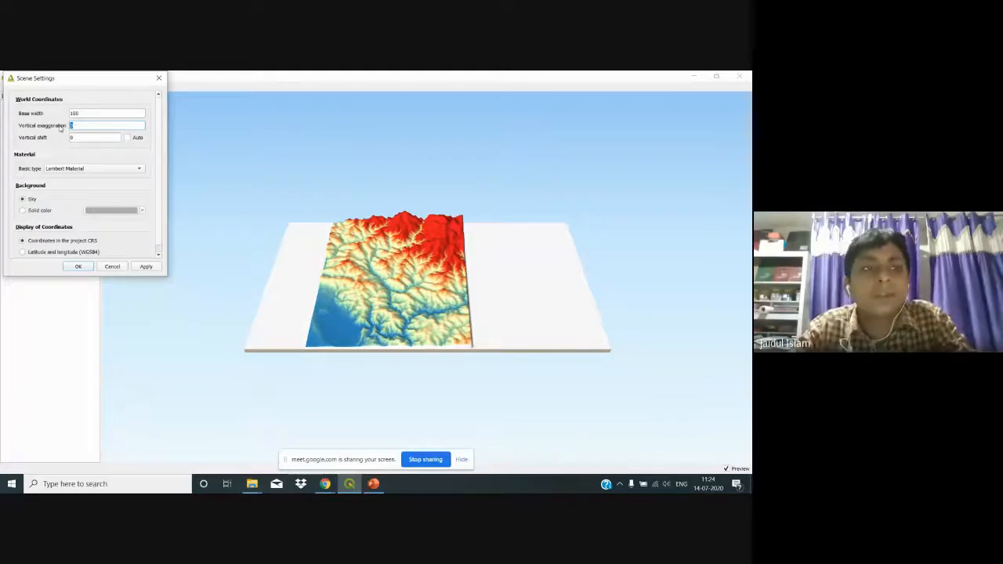
click(145, 266)
click(79, 266)
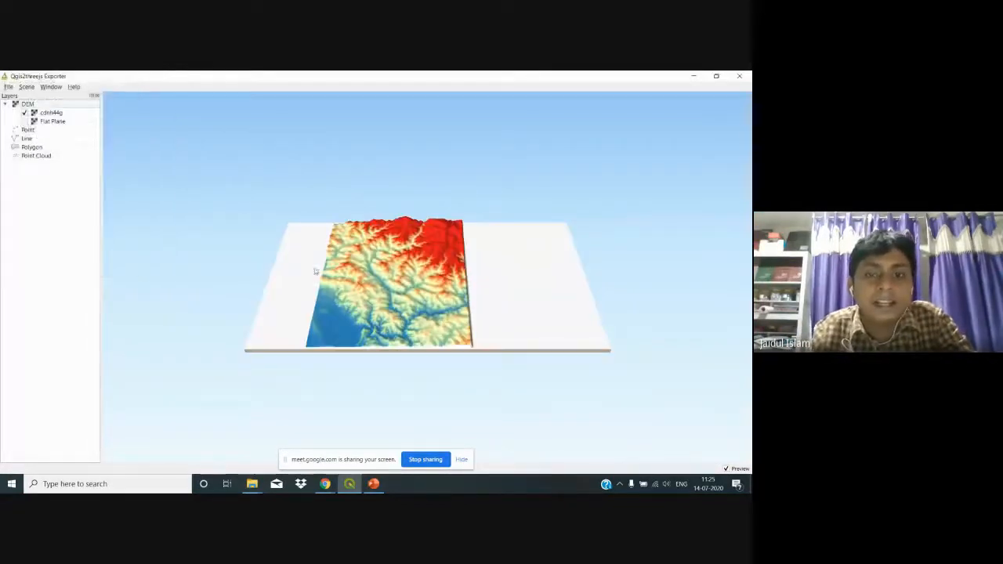
scroll(321, 270, up, 2)
scroll(321, 270, up, 1)
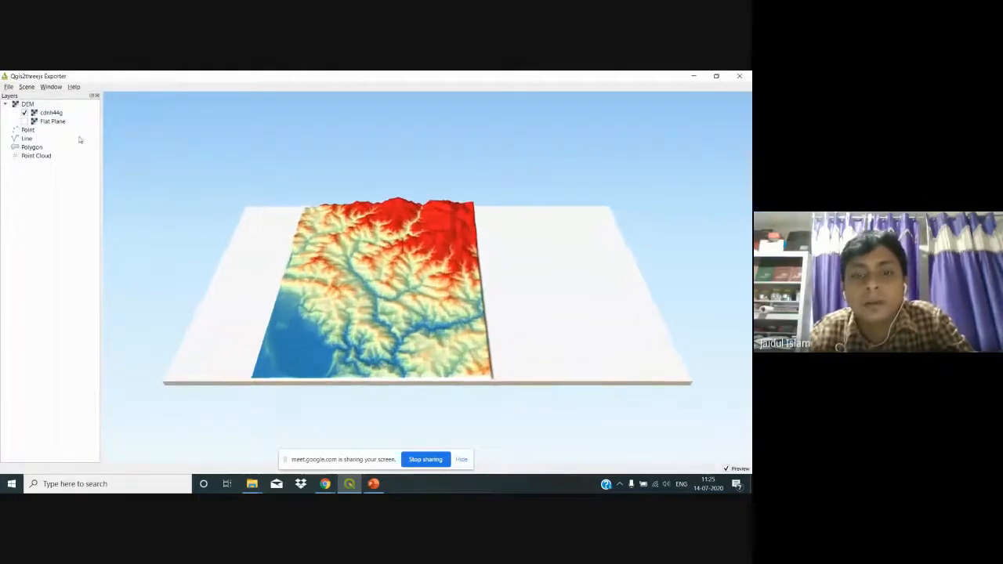
Step: Raise the scene's vertical exaggeration to 4 and apply it
click(28, 87)
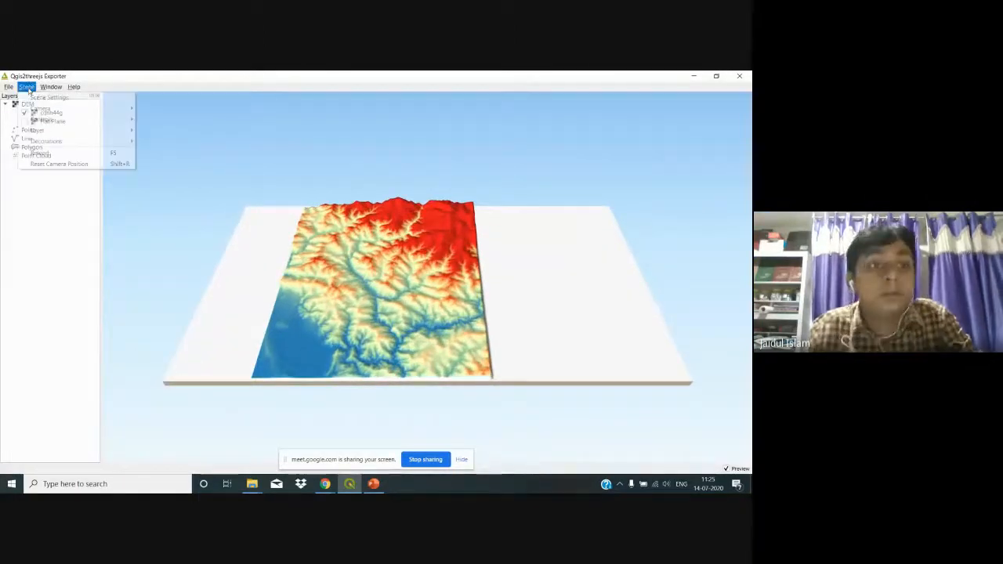
click(39, 96)
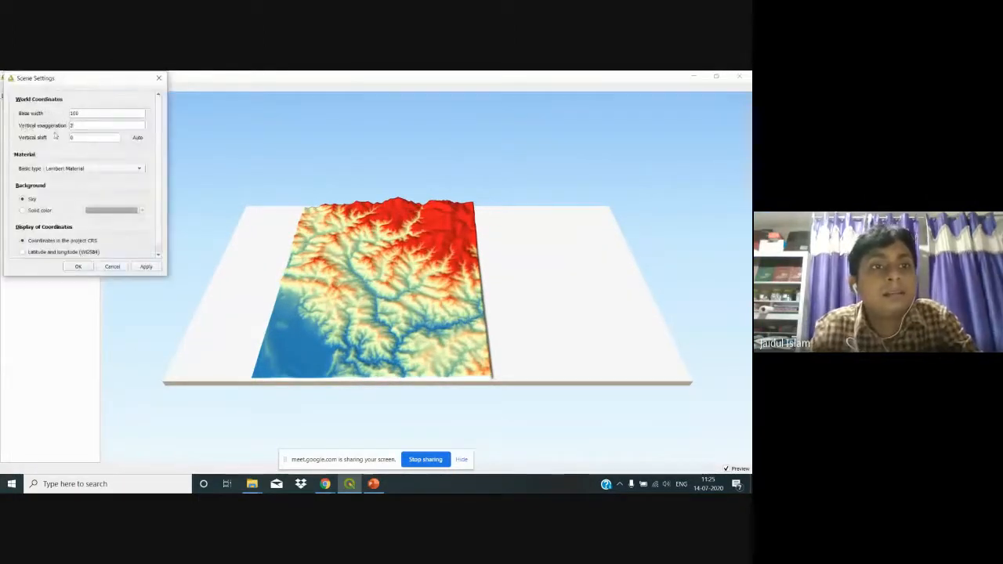
text(4)
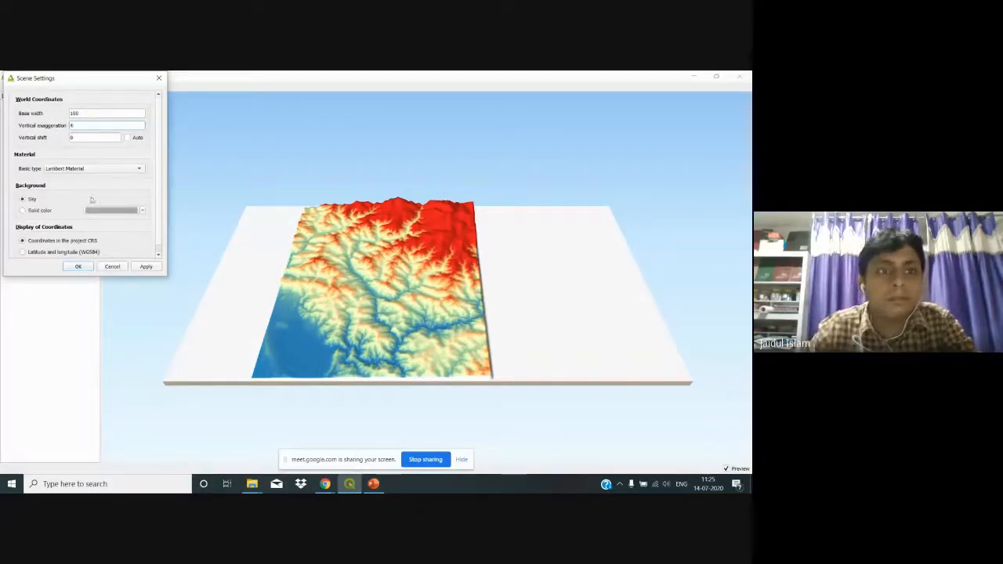
click(145, 266)
click(78, 266)
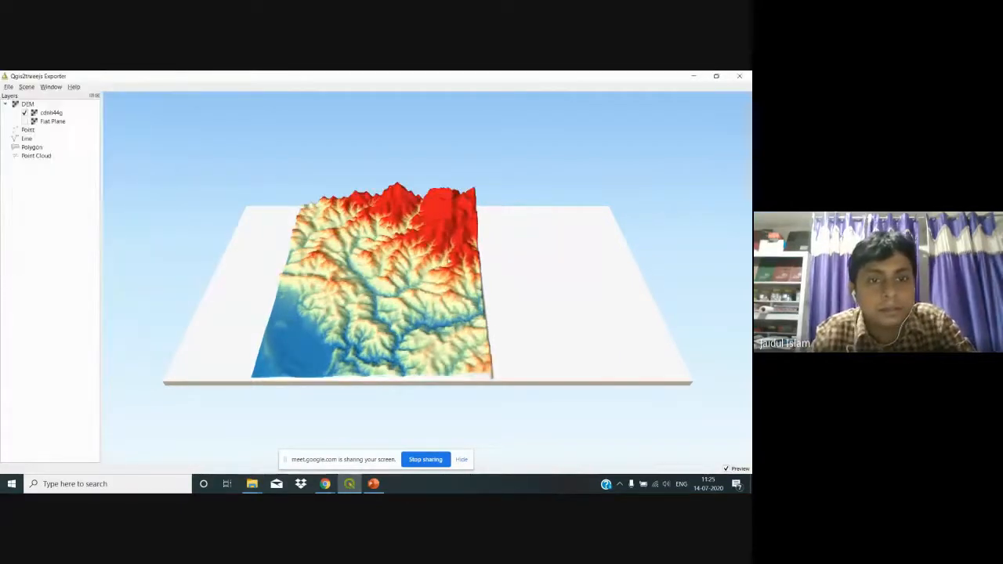
Step: Zoom and orbit to a low tilted view of the terrain, then close the exporter
scroll(389, 343, up, 3)
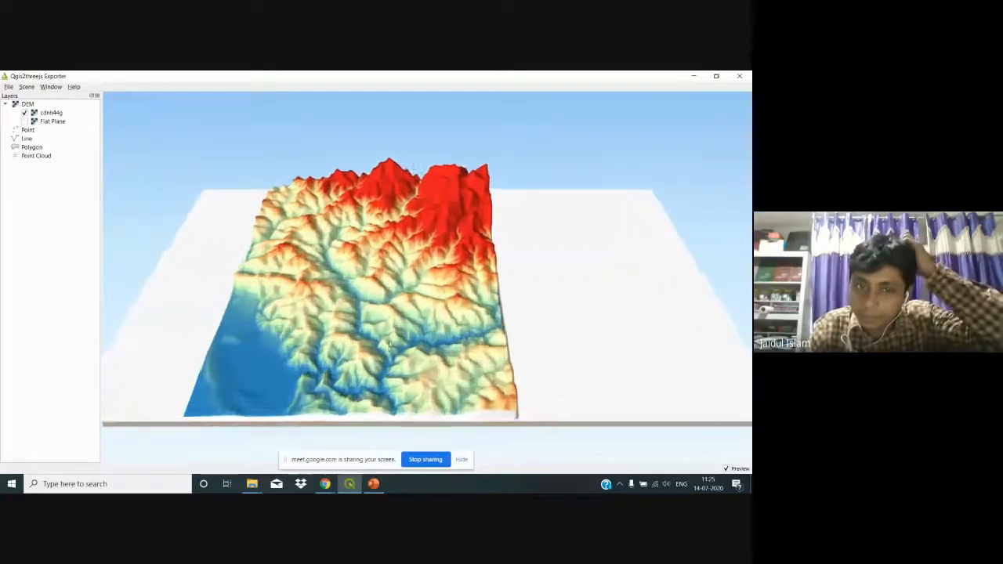
scroll(389, 343, up, 4)
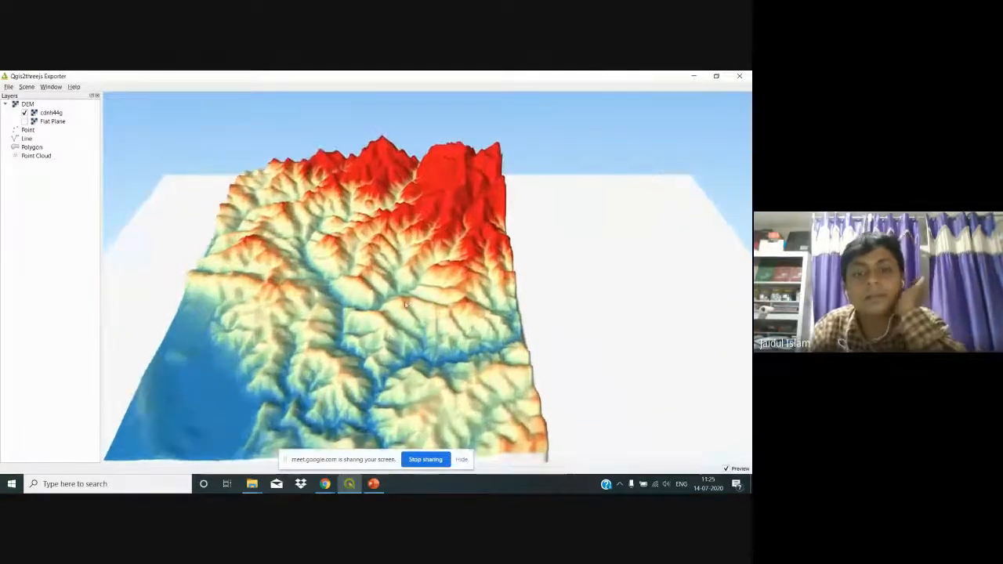
drag(390, 343, 411, 299)
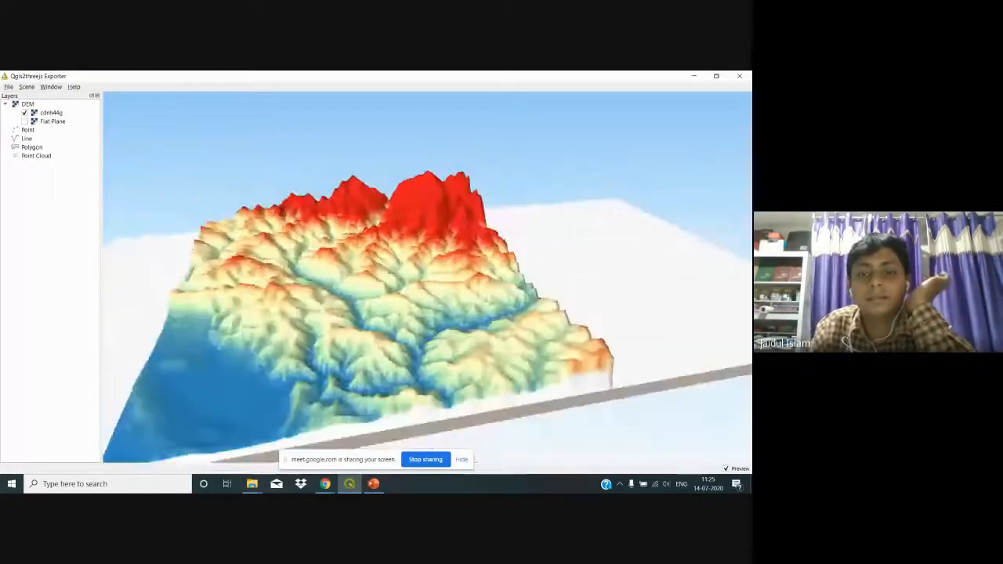
click(746, 76)
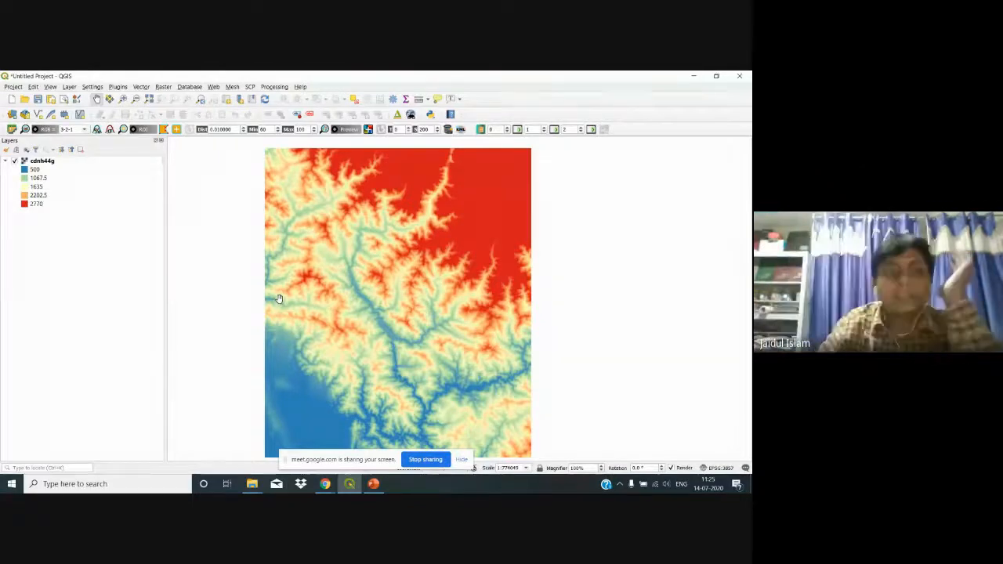
Step: Add the BAND2, BAND3 and BAND4 rasters from DATA/l3h44g0704jan18 through the Data Source Manager
click(11, 114)
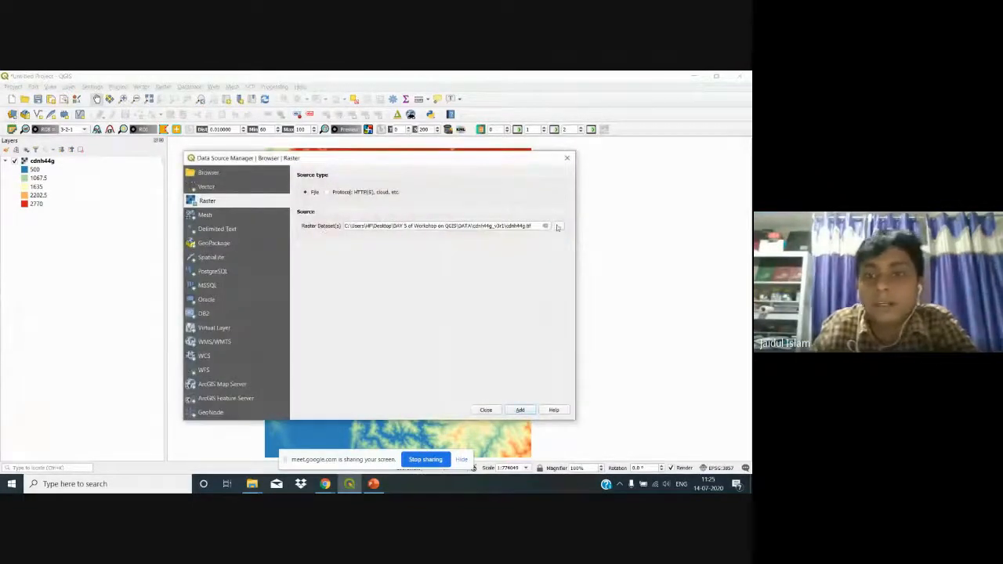
click(558, 226)
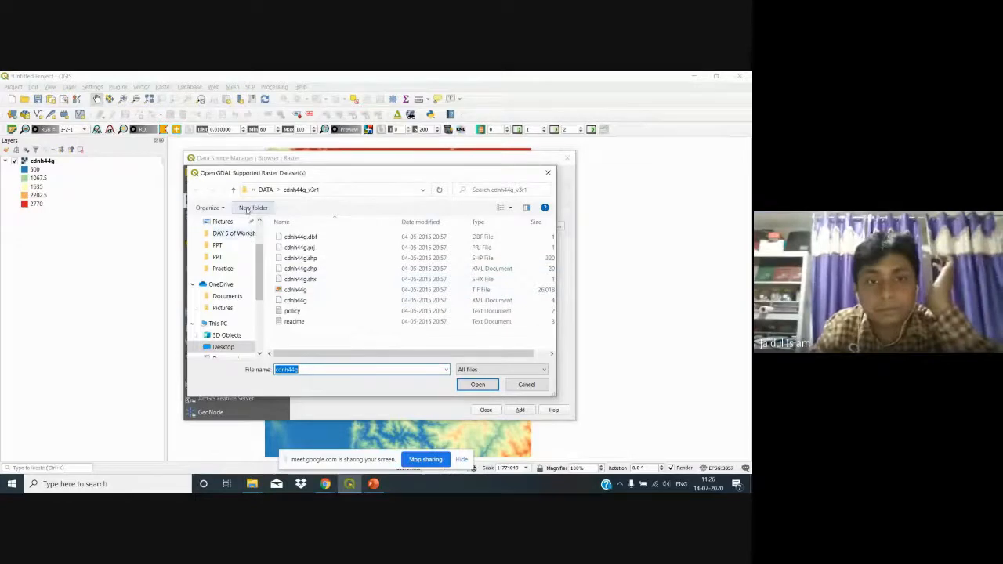
click(266, 190)
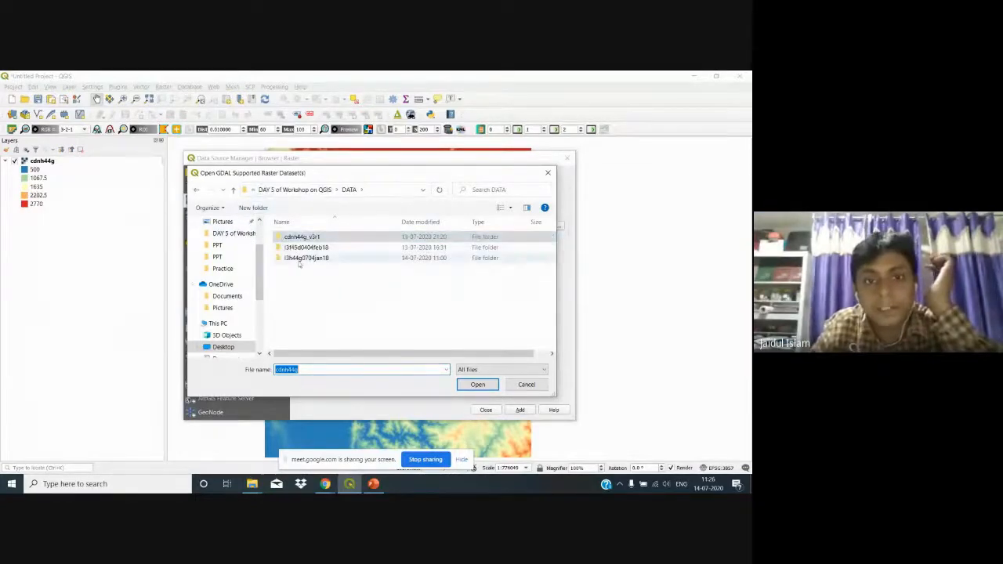
double_click(302, 257)
click(341, 268)
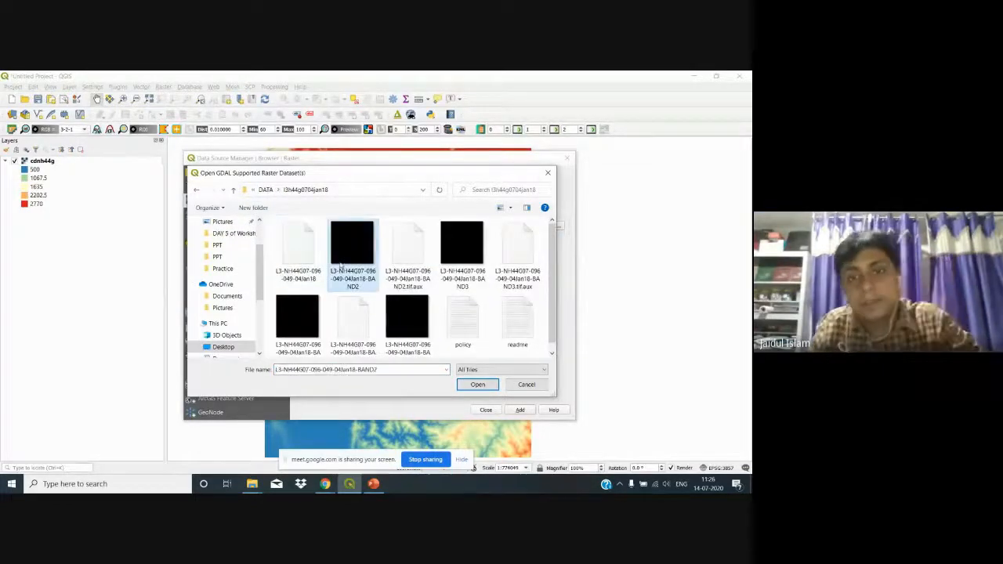
ctrl+click(461, 243)
ctrl+click(298, 319)
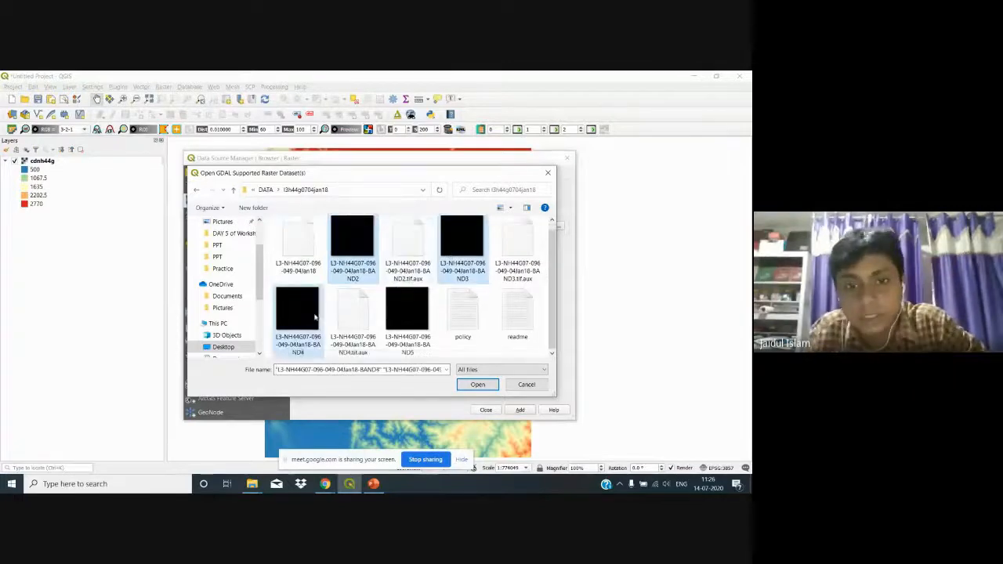
click(487, 387)
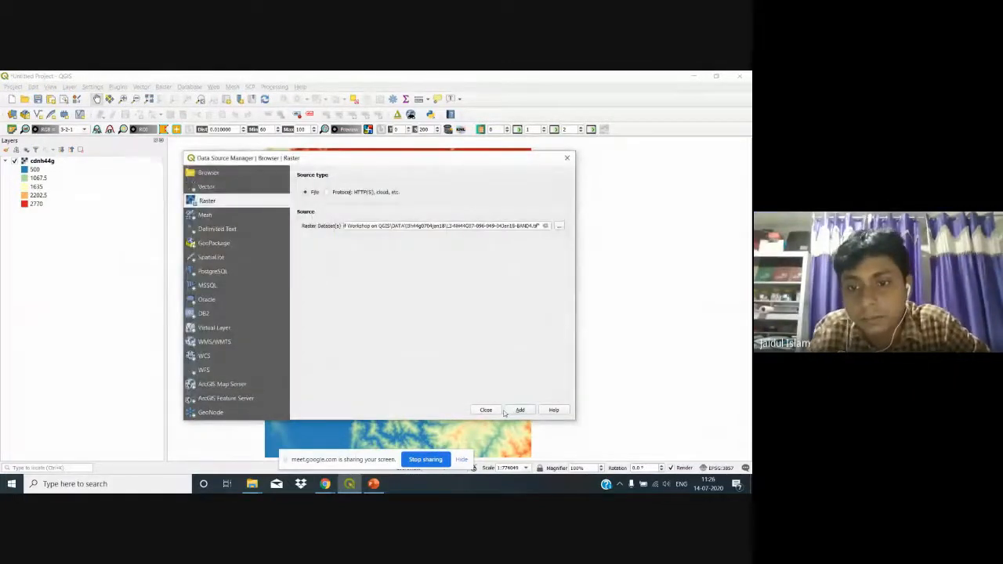
click(520, 410)
click(485, 409)
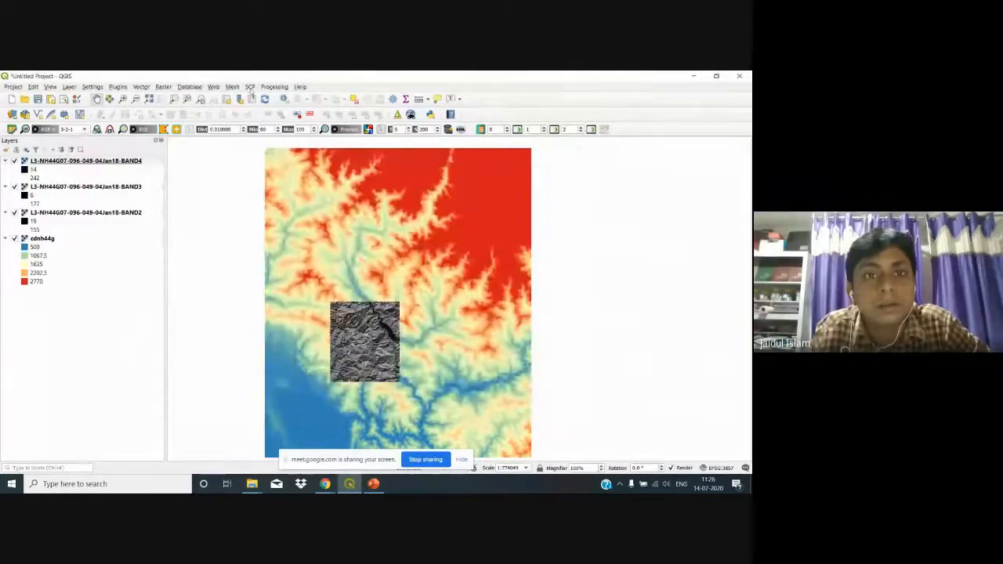
Step: In the SCP band set, browse to Desktop > DAY 5 of Workshop on QGIS > DATA
click(249, 86)
click(269, 97)
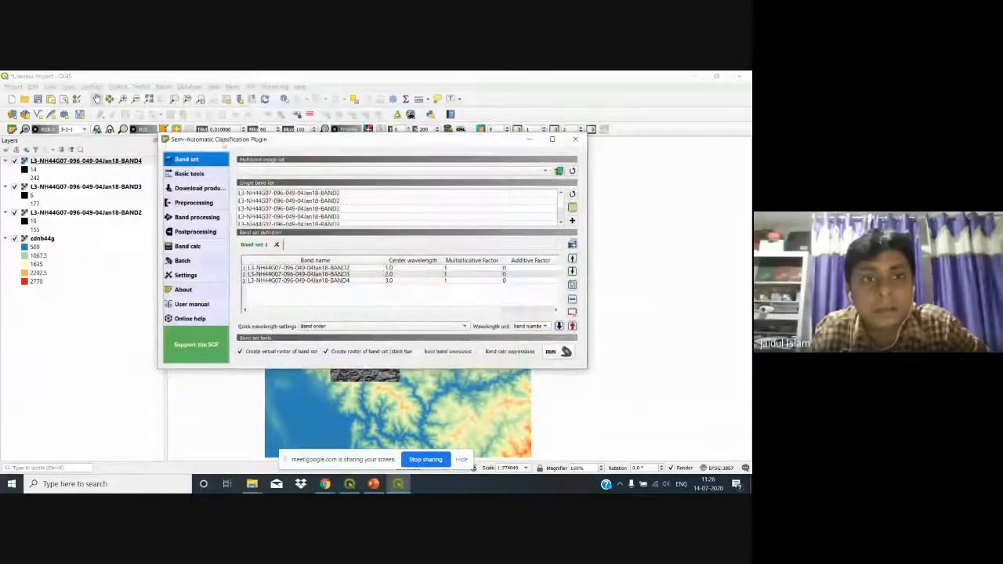
click(560, 172)
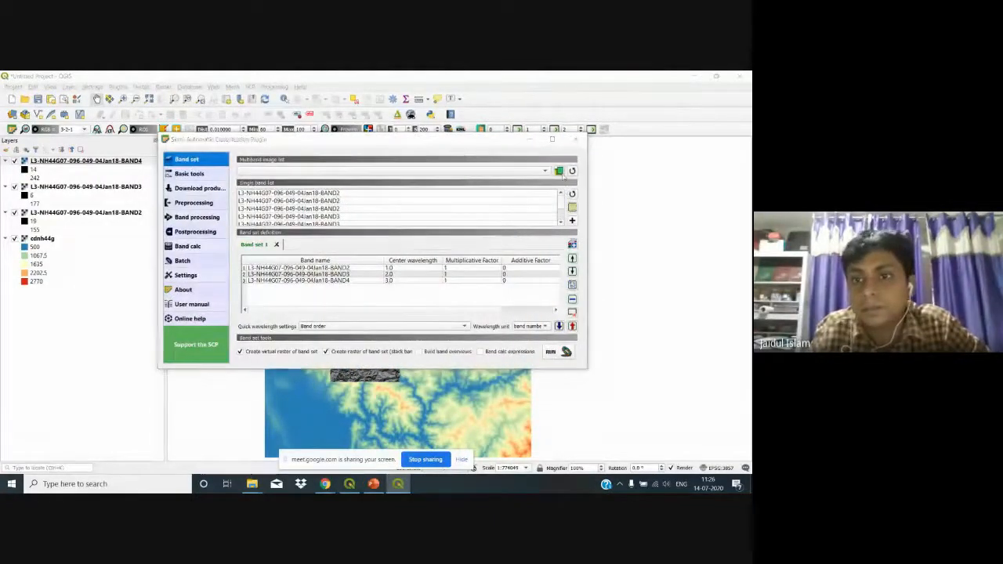
double_click(266, 231)
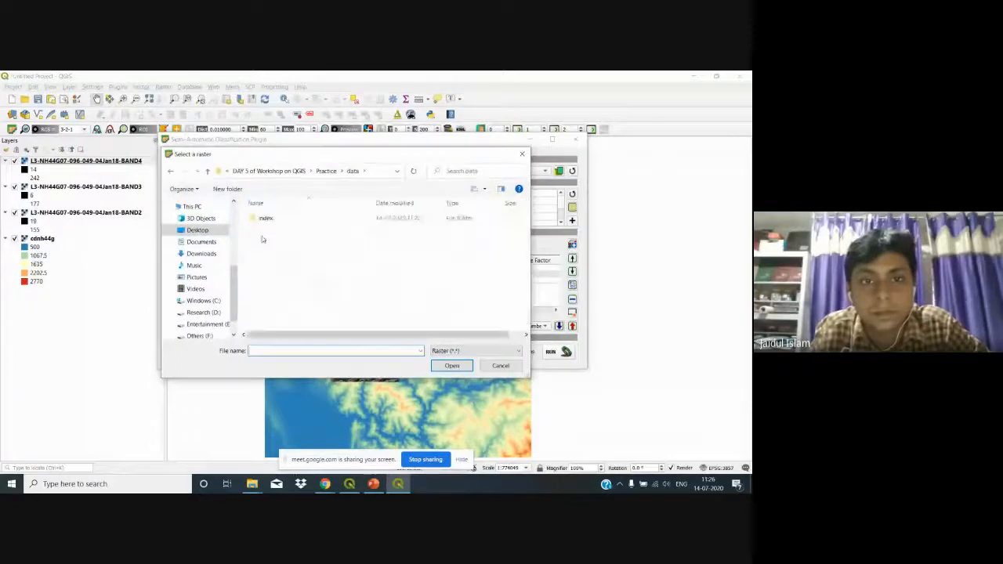
click(224, 173)
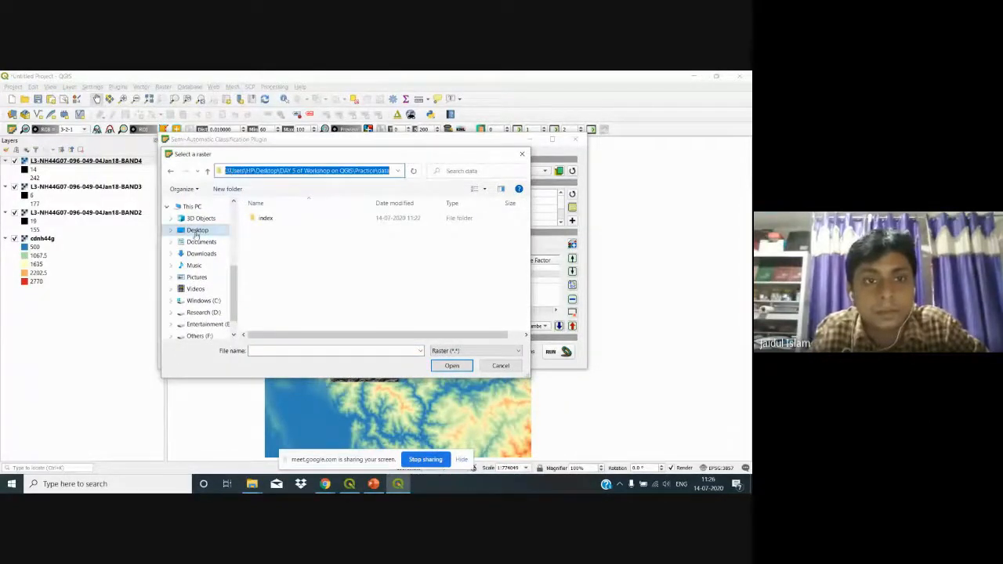
click(197, 231)
double_click(351, 227)
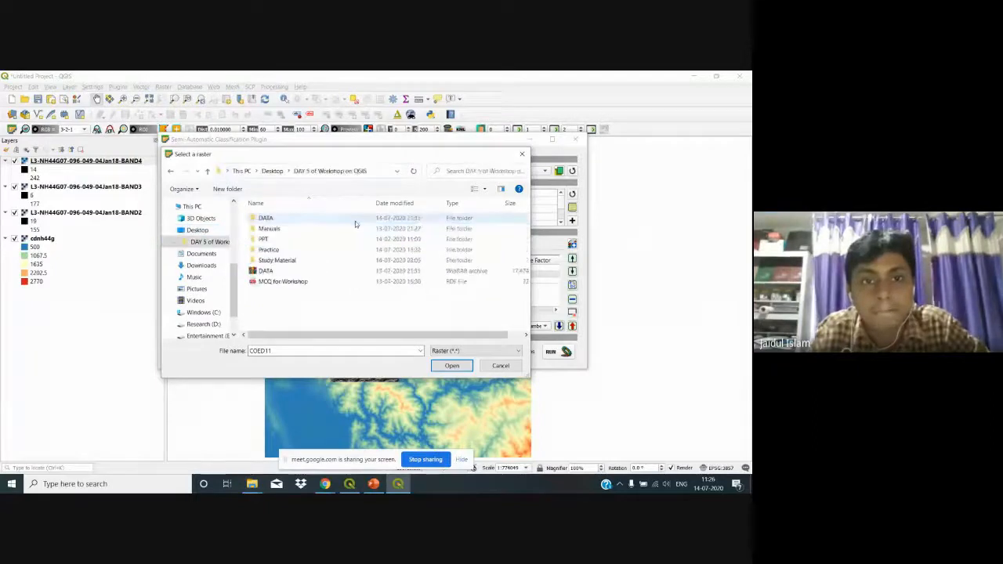
double_click(336, 220)
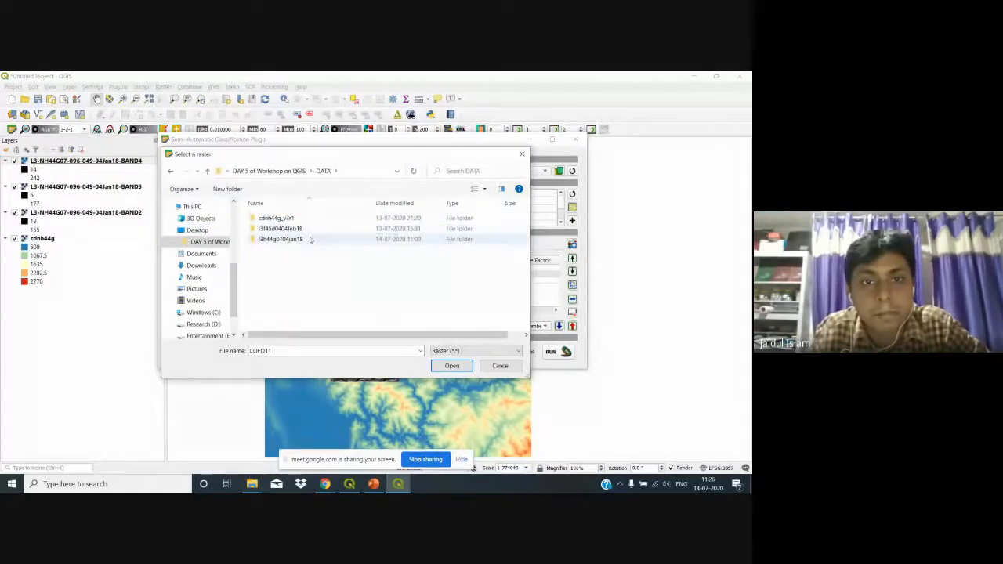
Step: Load BAND2, BAND3 and BAND4 from l3h44g0704jan18 into the band set
click(309, 240)
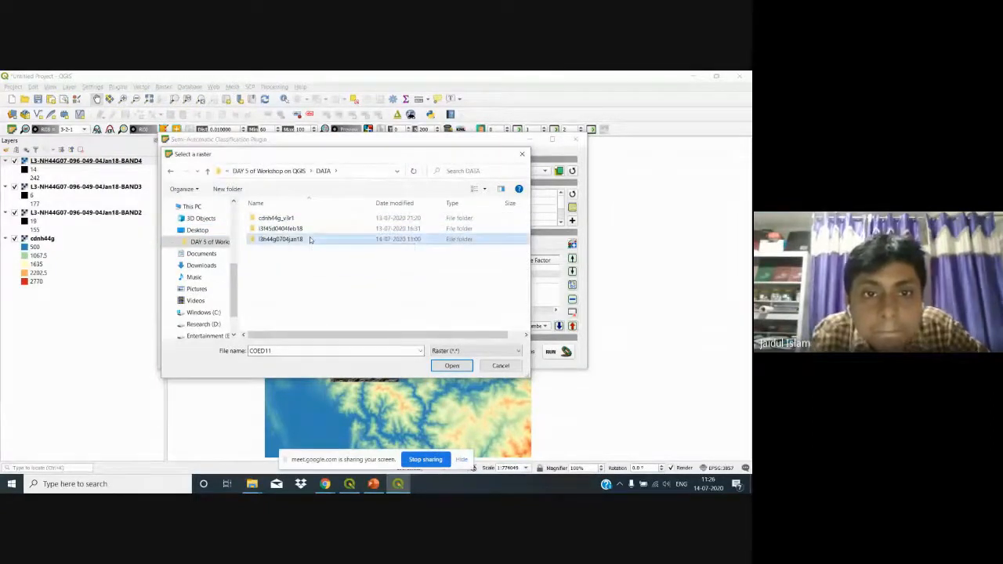
double_click(309, 240)
click(338, 242)
ctrl+click(435, 228)
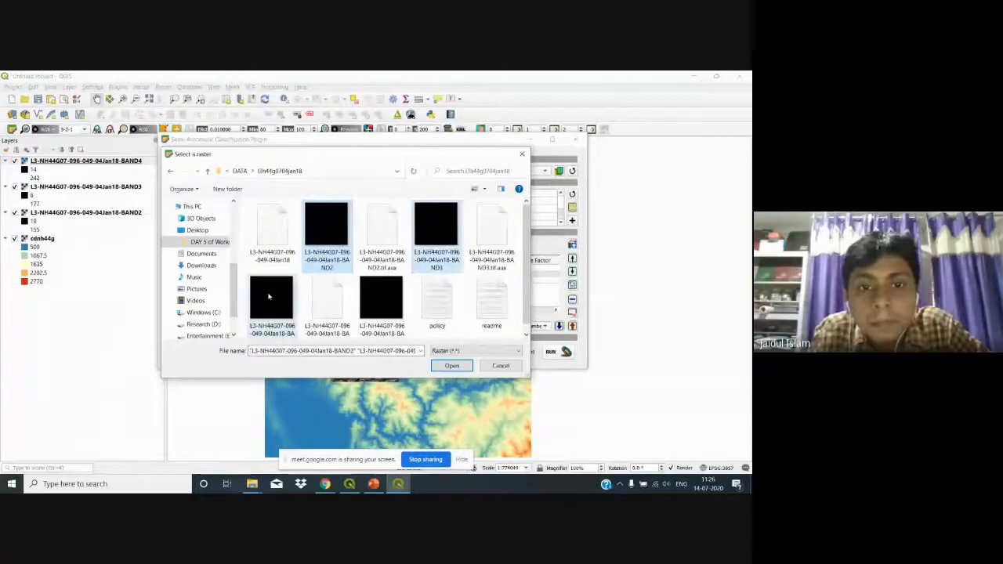
ctrl+click(269, 296)
click(451, 365)
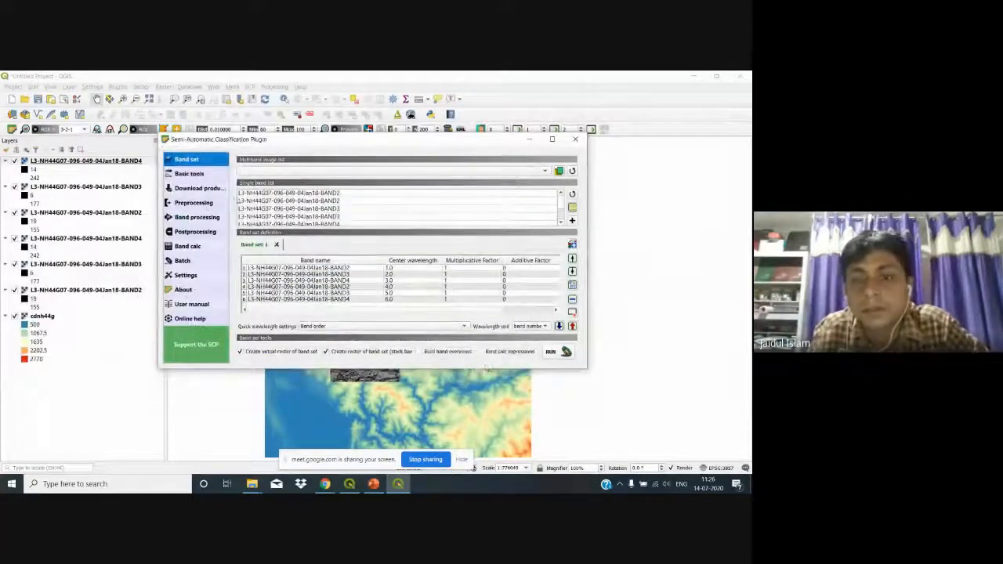
Step: Build the band set composite, saving the stack raster in the Practice folder
click(188, 173)
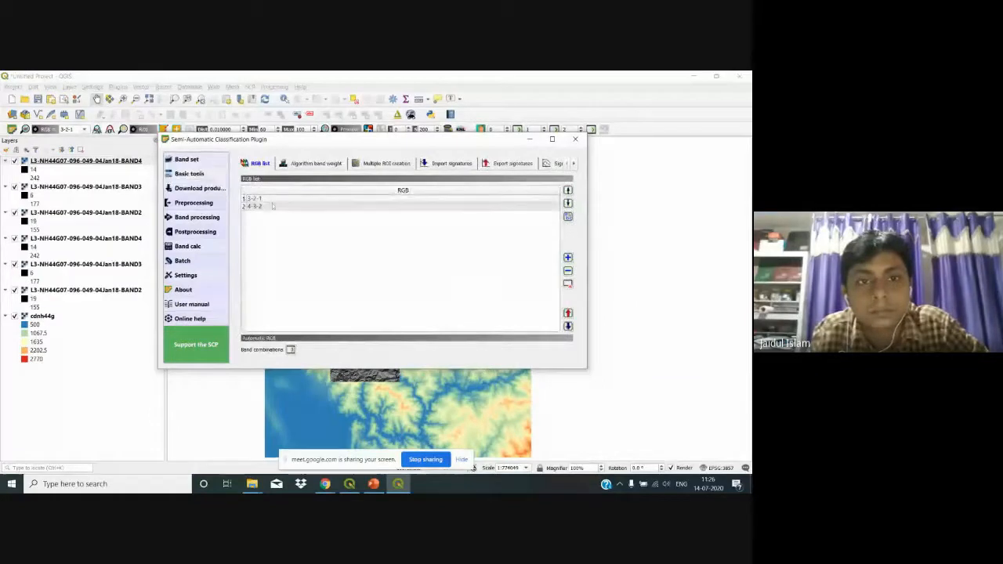
click(196, 164)
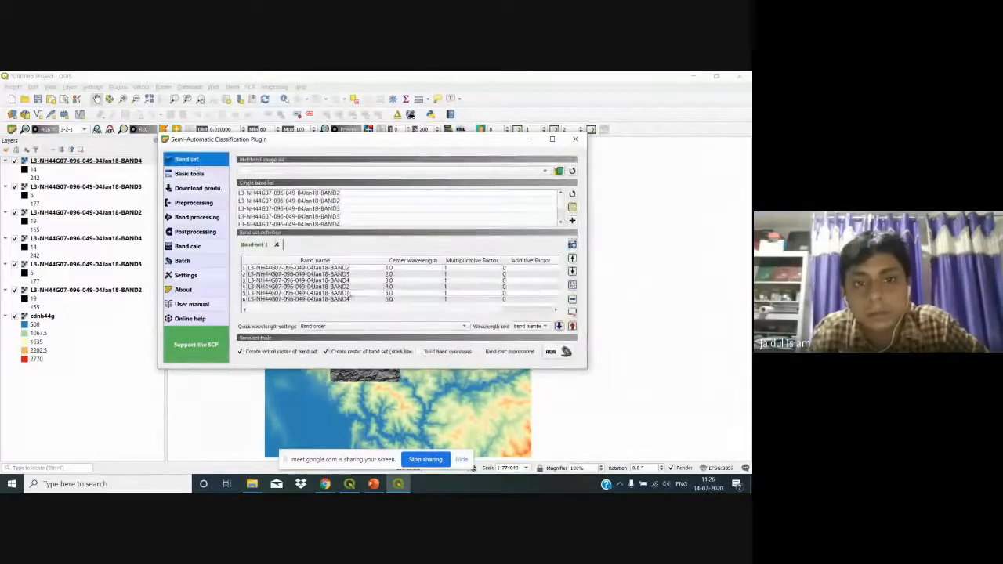
click(549, 350)
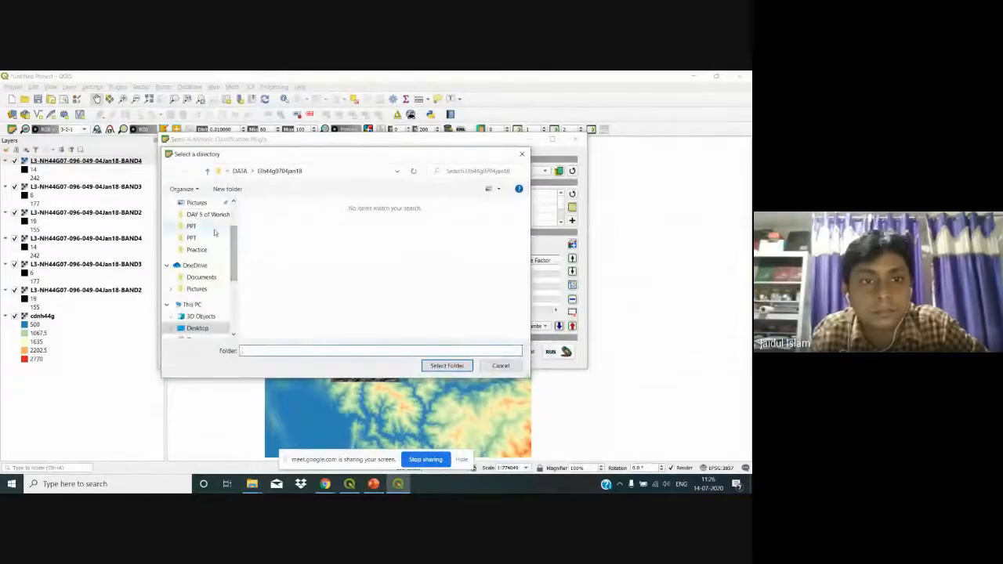
click(200, 249)
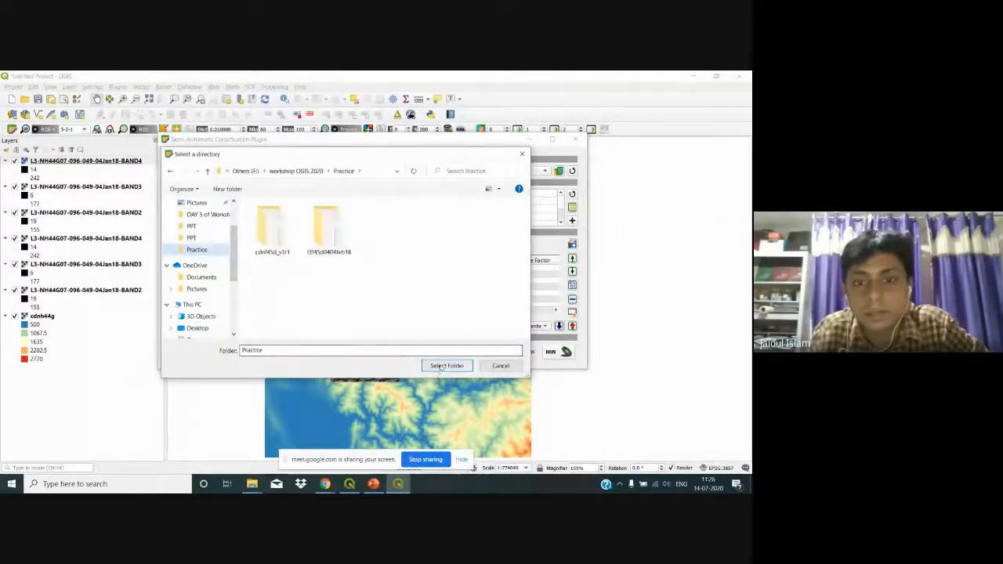
click(445, 366)
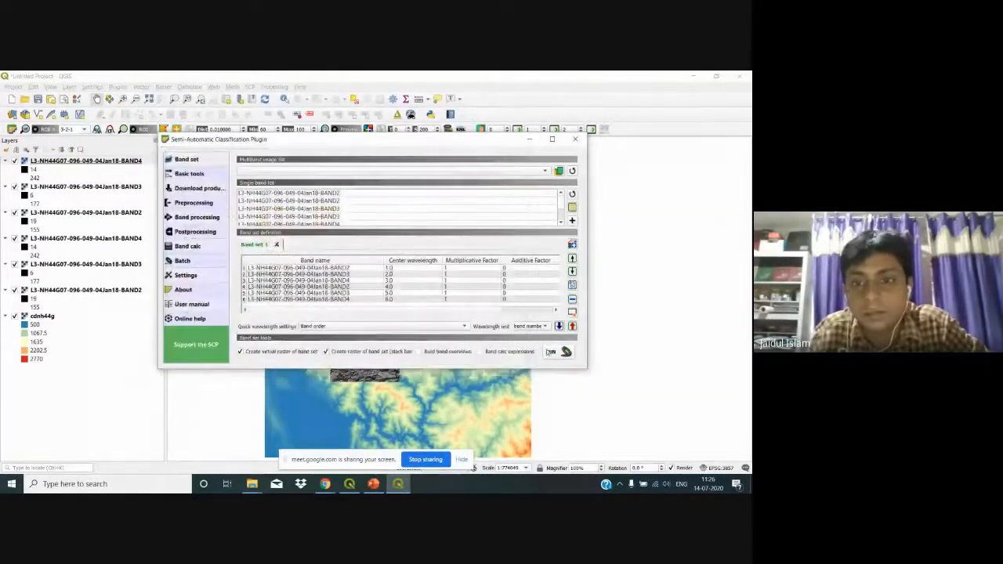
Step: Close the plugin window and bring up the context menu of the new stack raster layer
click(575, 140)
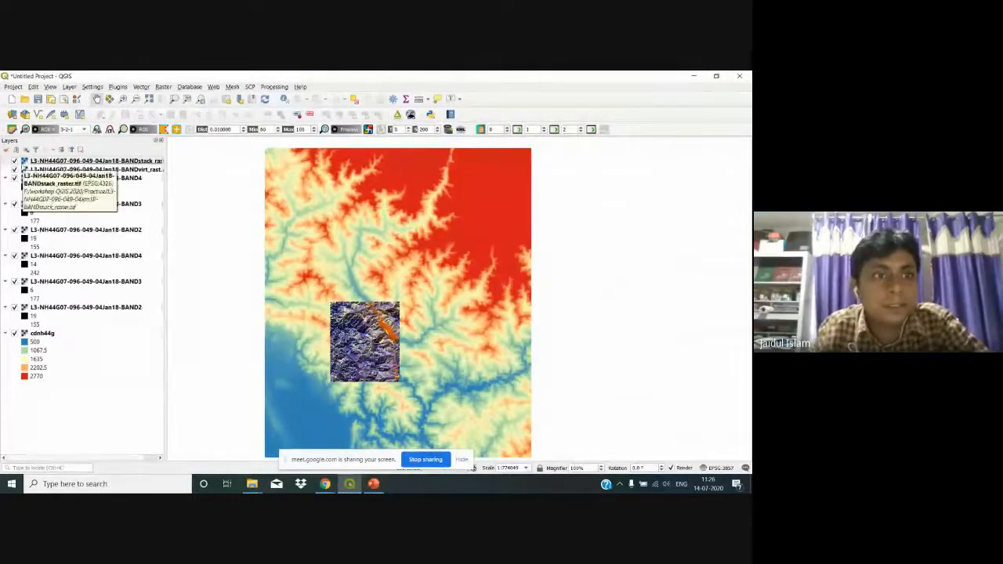
click(22, 161)
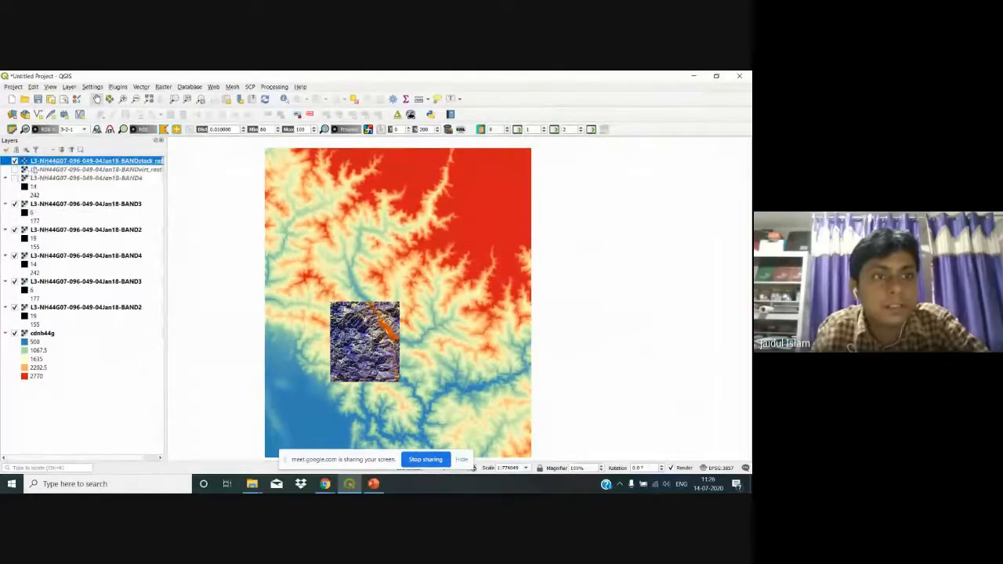
right_click(33, 163)
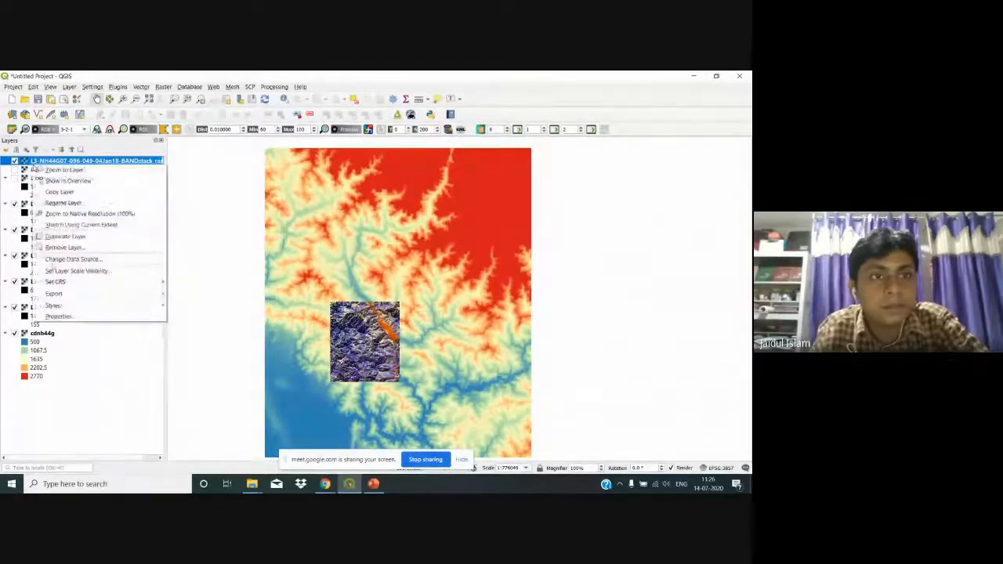
Step: Set BANDstack_raster symbology to Band 3 red, Band 2 green, Band 1 blue and apply
click(108, 315)
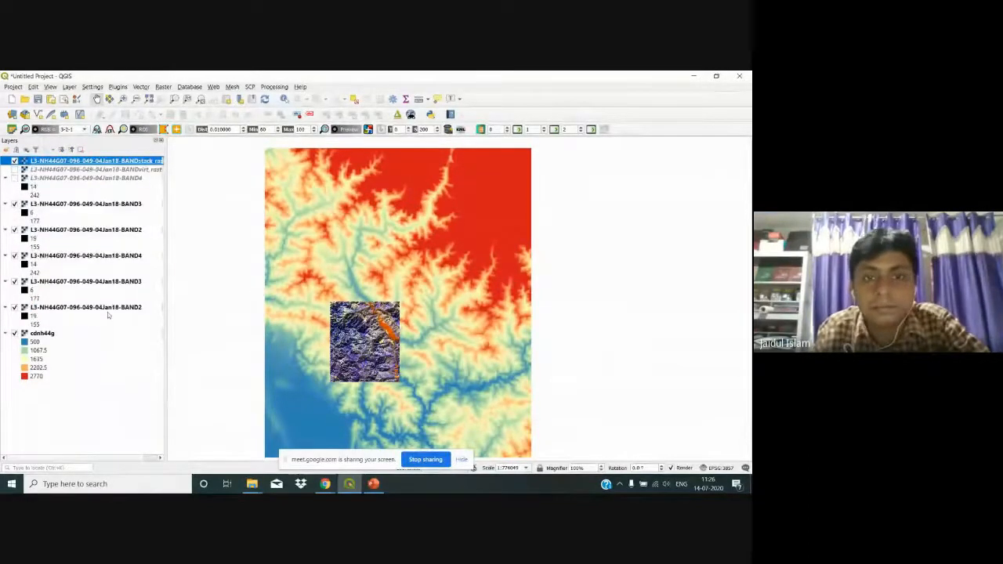
click(243, 148)
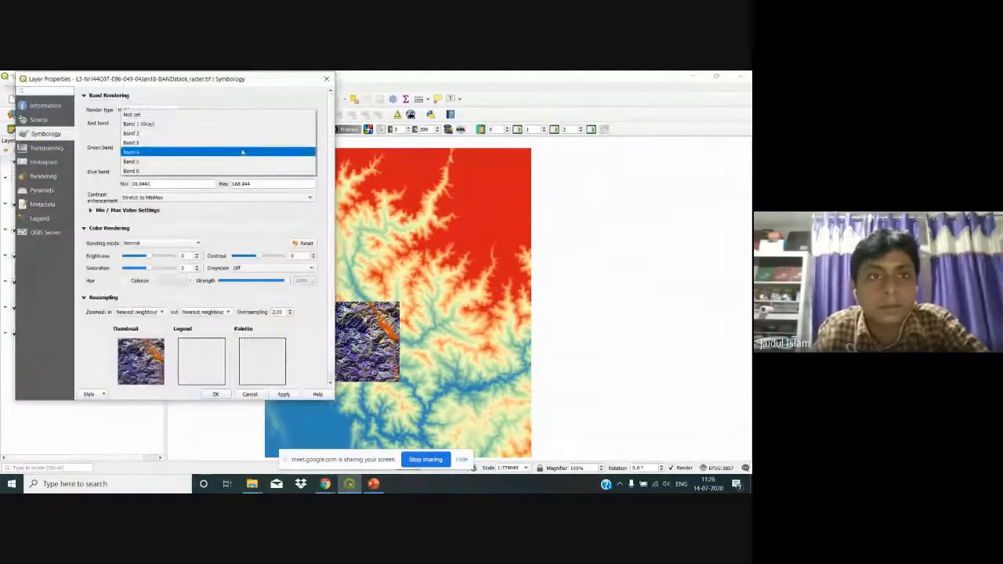
click(243, 143)
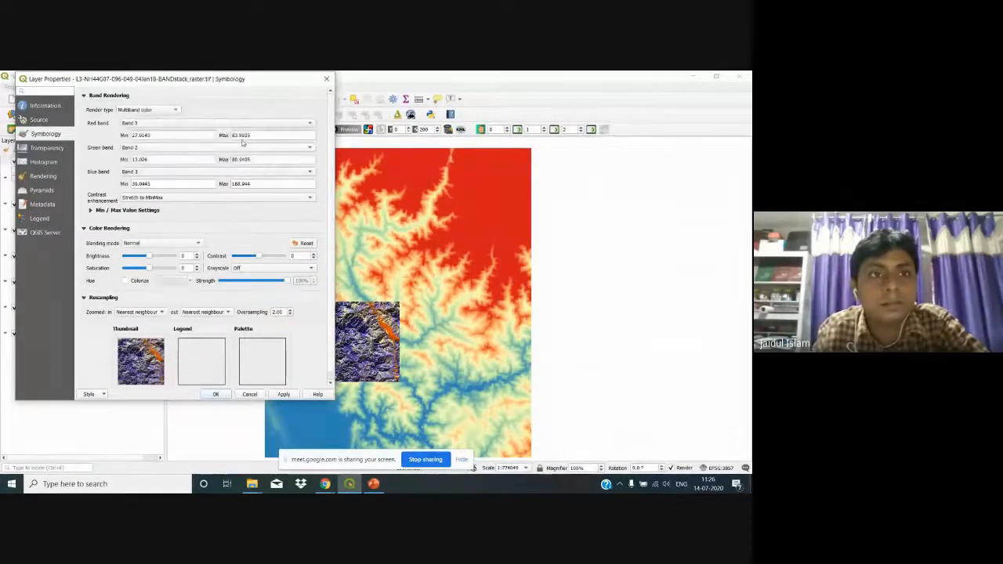
click(202, 148)
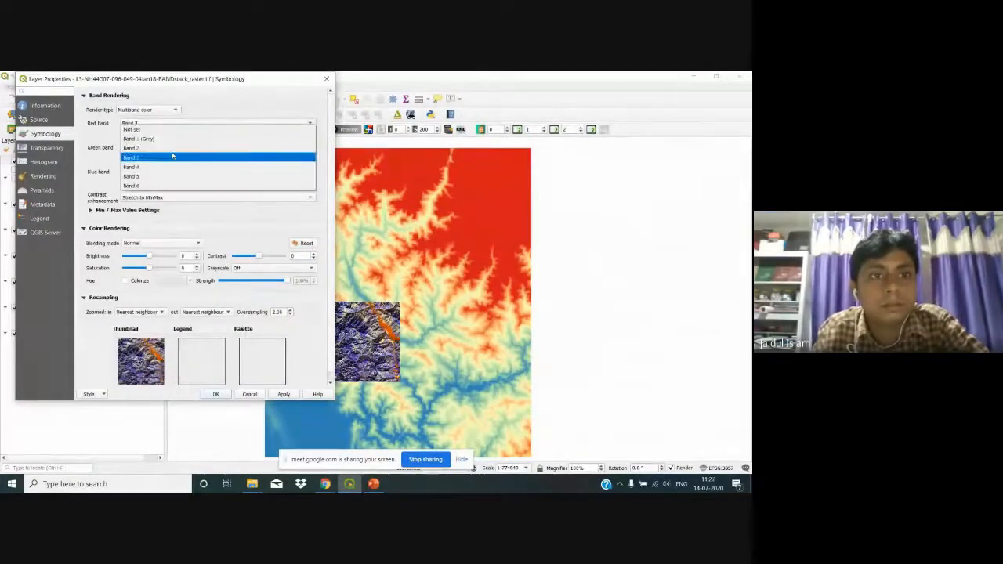
click(173, 157)
click(166, 174)
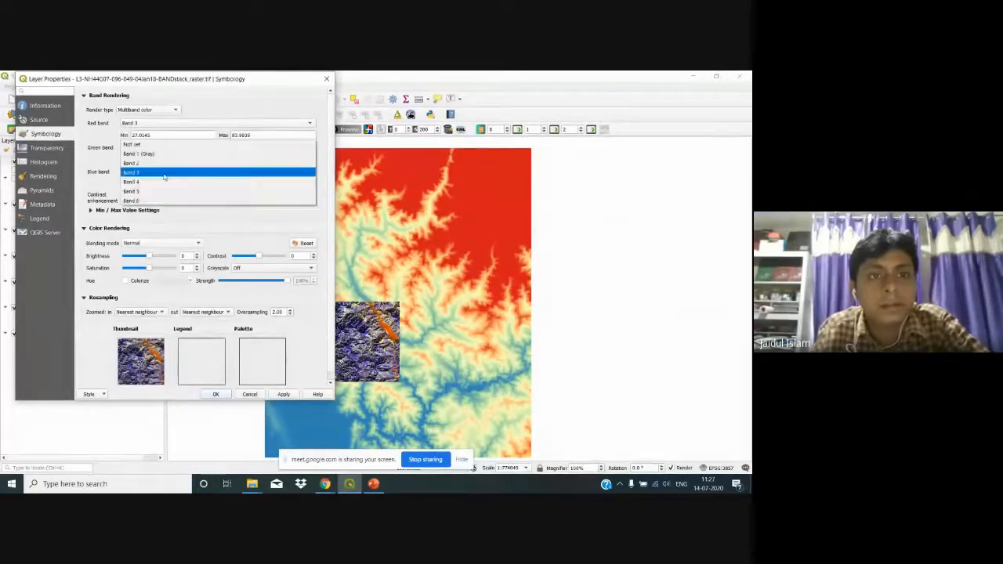
click(172, 162)
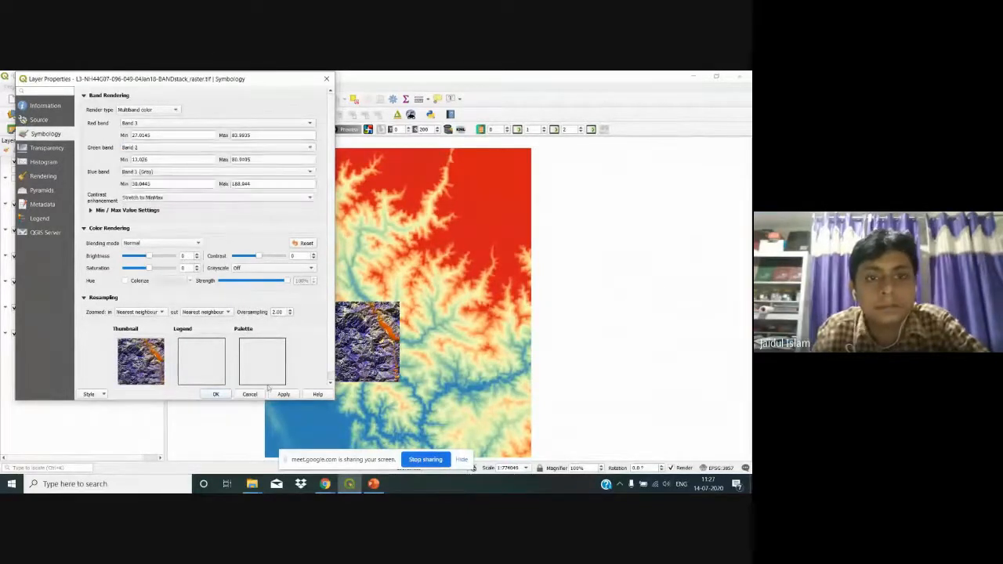
click(275, 395)
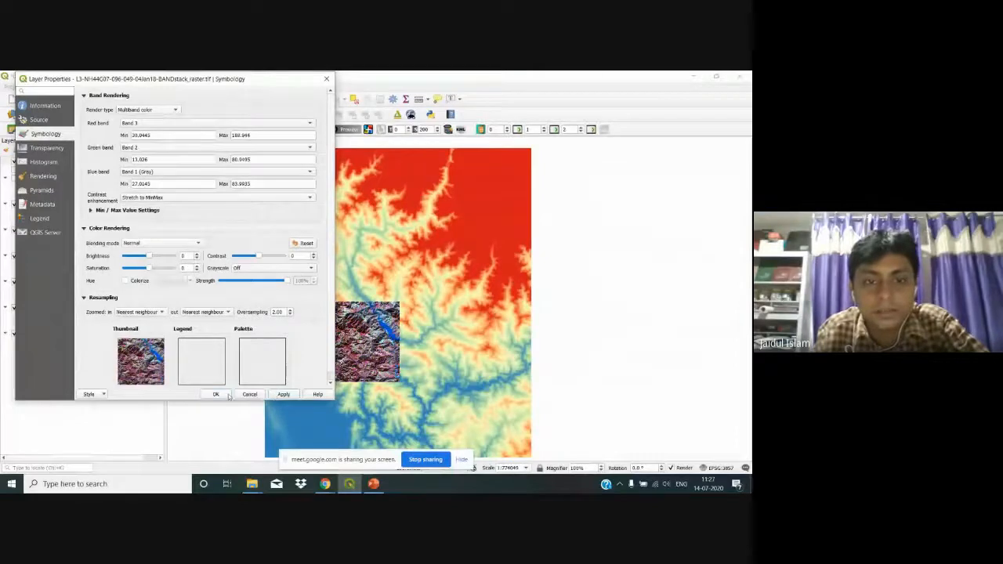
click(216, 394)
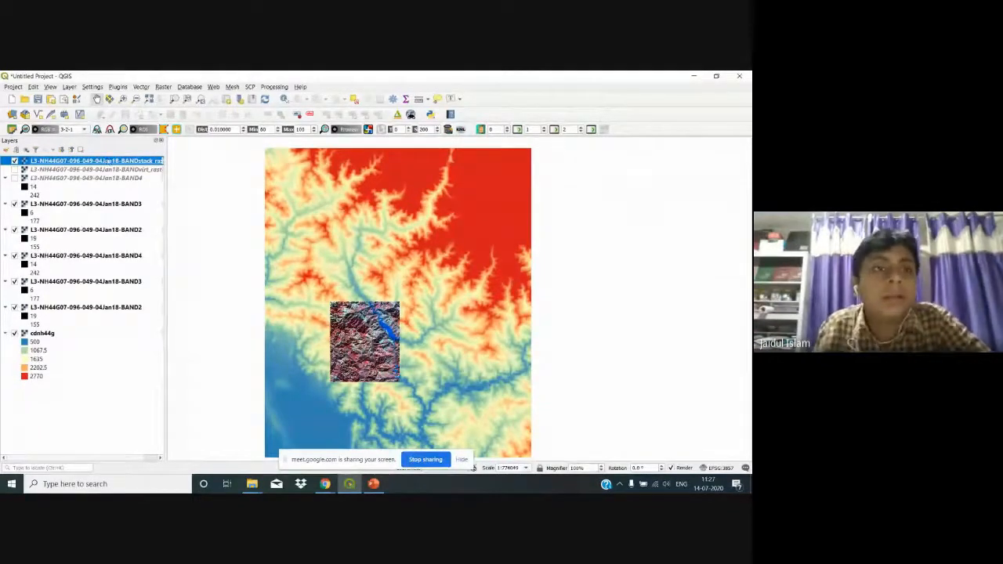
Step: Start a new shapefile layer saved as AOI in DAY 5 of Workshop on QGIS\Practice
click(70, 87)
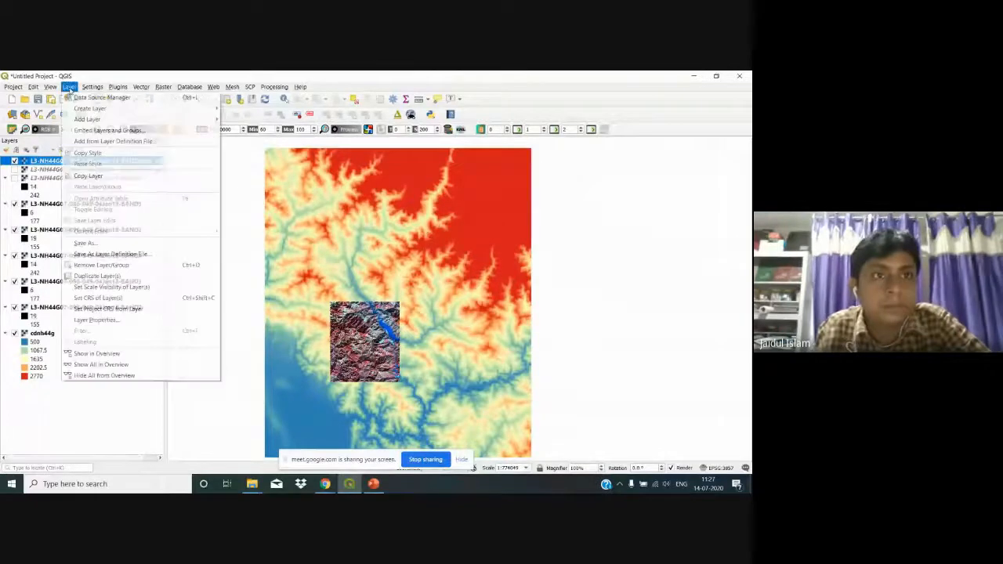
mouse_move(88, 118)
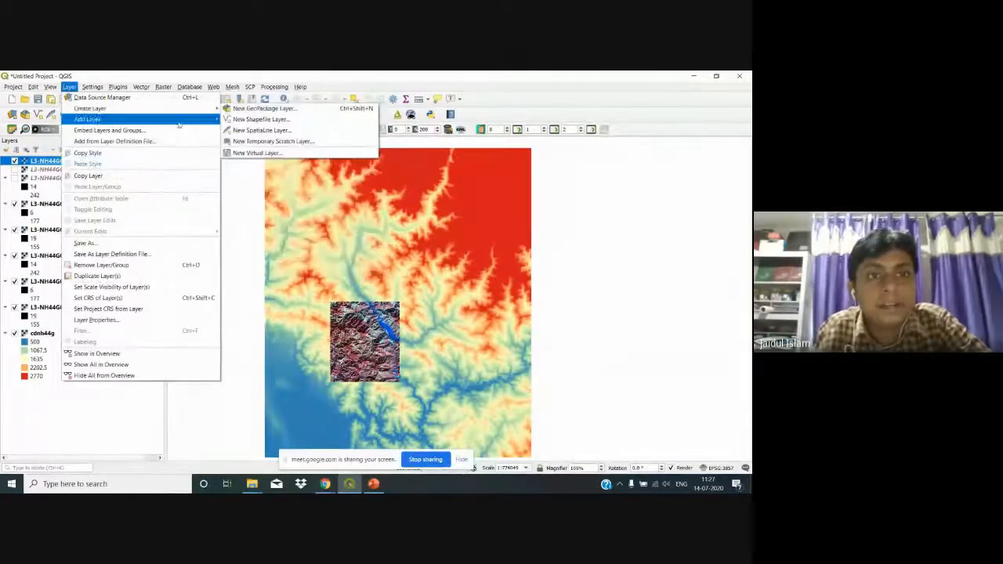
mouse_move(208, 109)
click(237, 120)
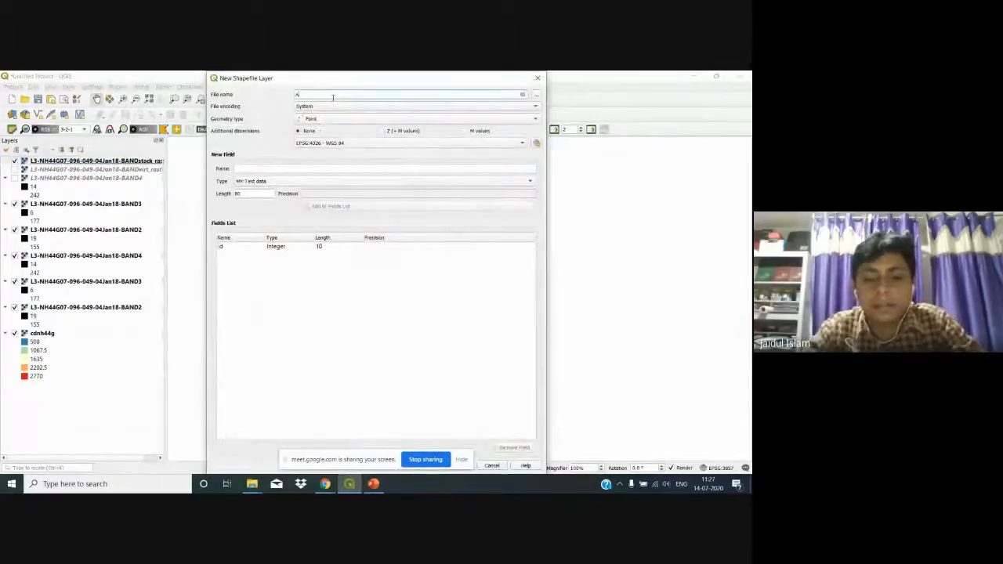
key(BackSpace)
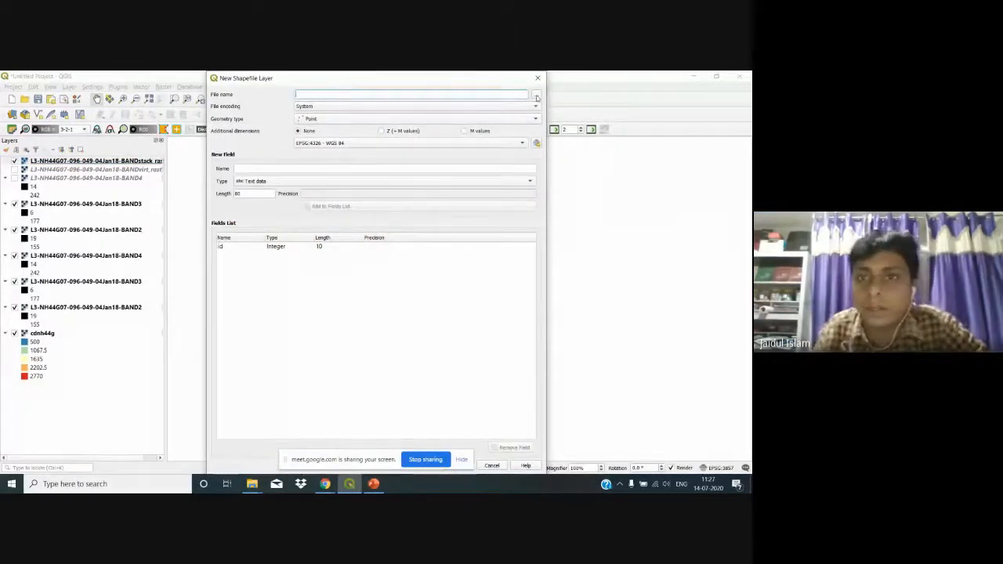
click(536, 96)
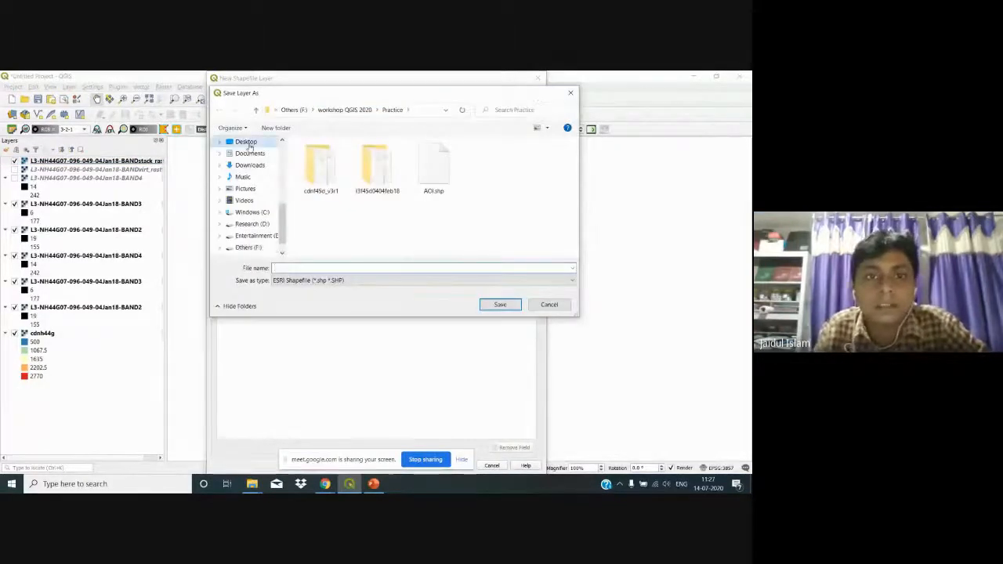
click(247, 143)
double_click(331, 160)
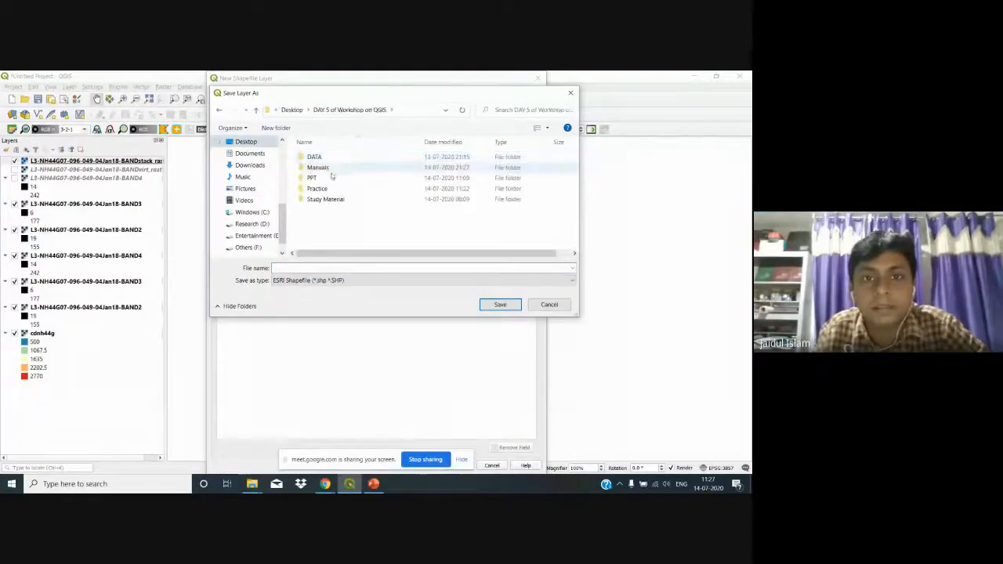
double_click(317, 188)
click(308, 267)
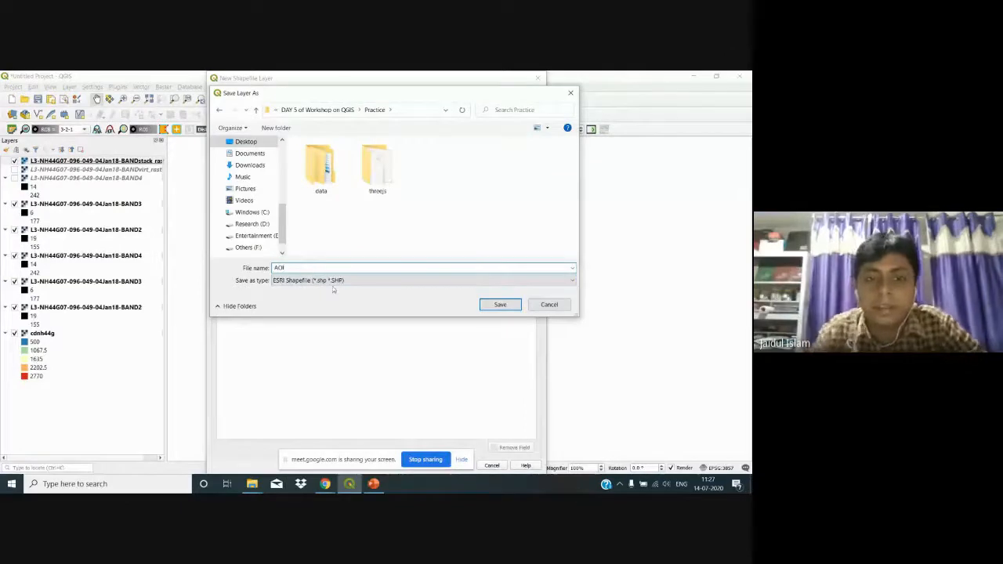
key(Return)
Step: Set the geometry type to Polygon and create the AOI layer
click(355, 118)
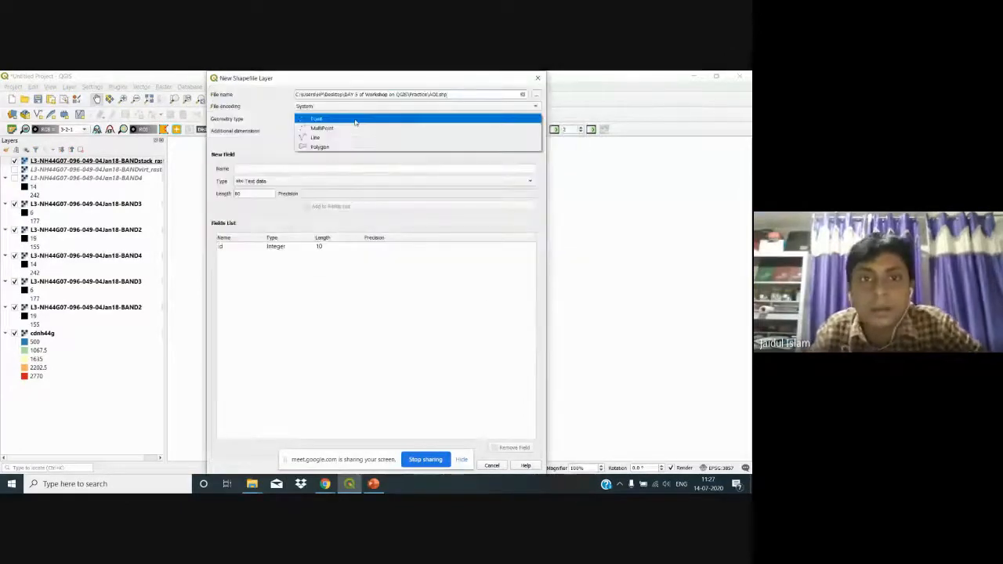
click(352, 146)
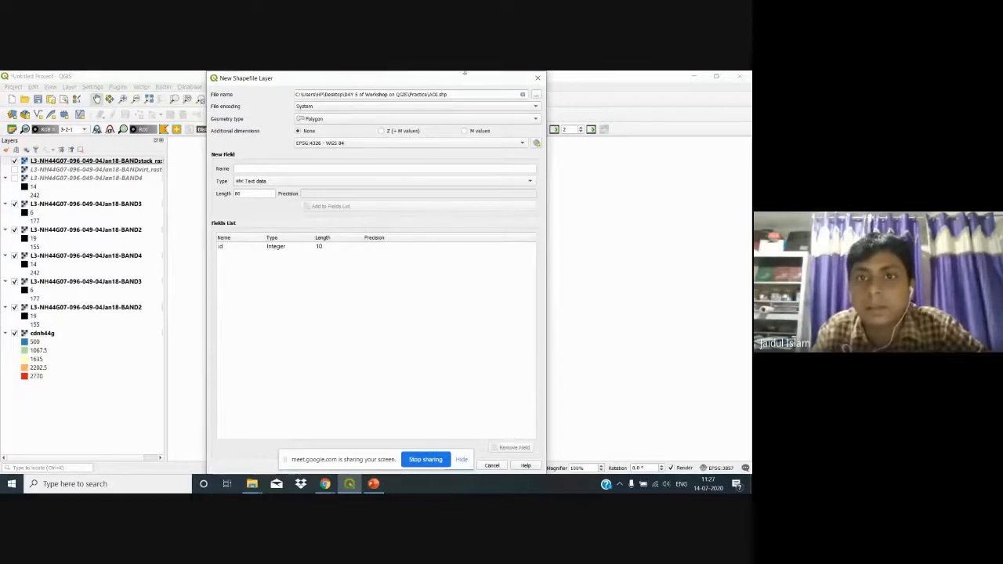
drag(465, 73, 404, 101)
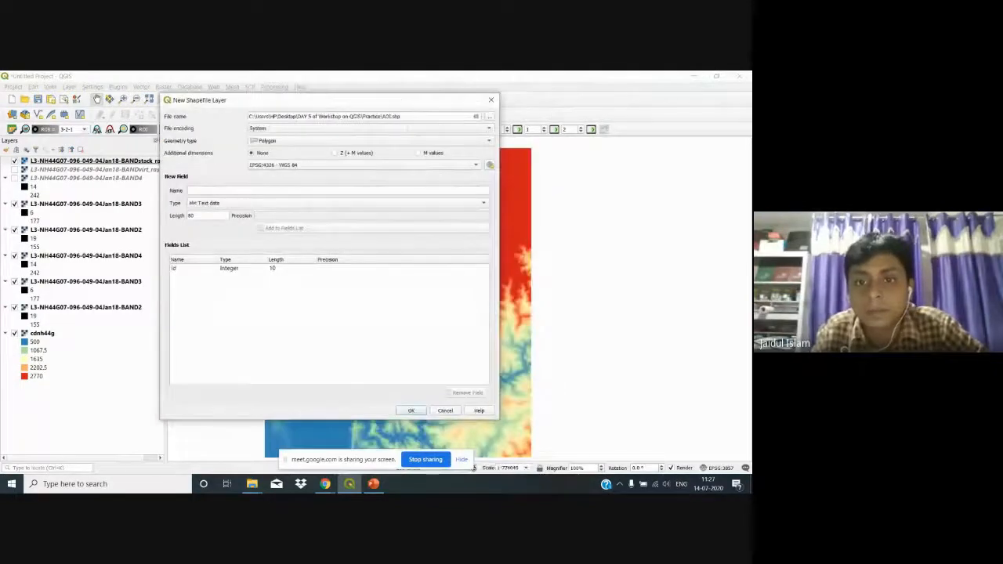
click(418, 411)
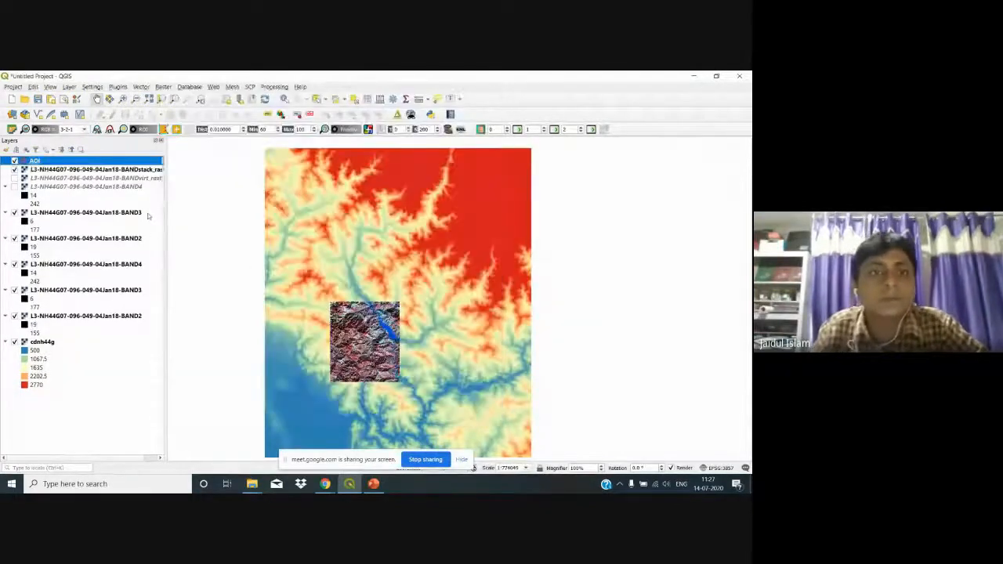
Step: Draw a polygon over the false-colour image in the AOI layer and give it id 1
click(114, 115)
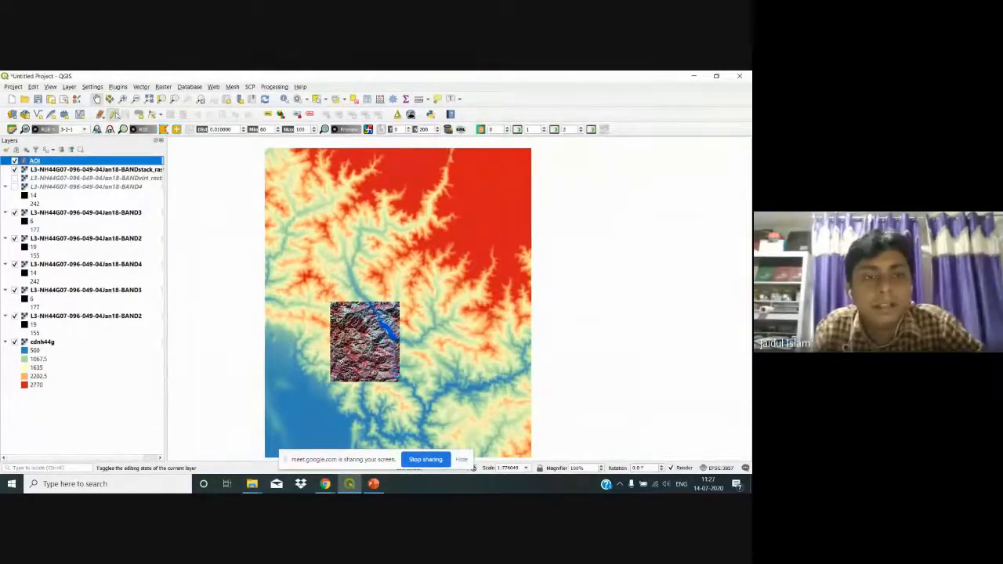
click(138, 114)
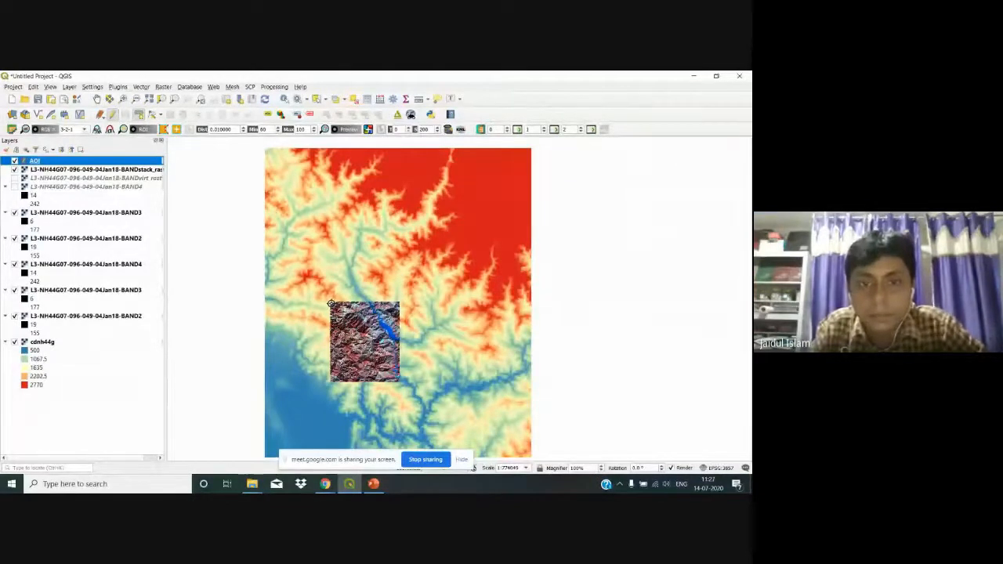
click(330, 303)
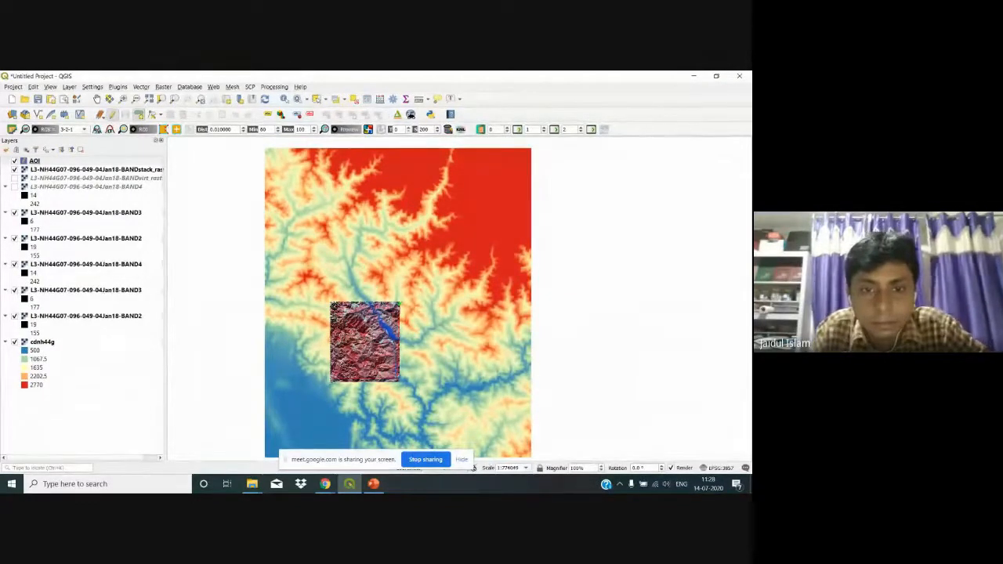
right_click(331, 305)
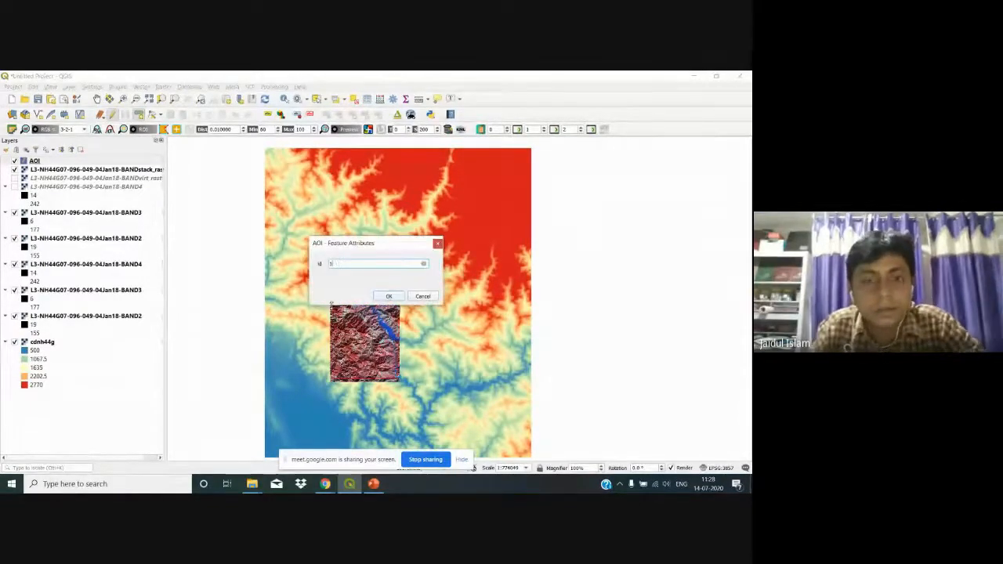
text(1)
key(Return)
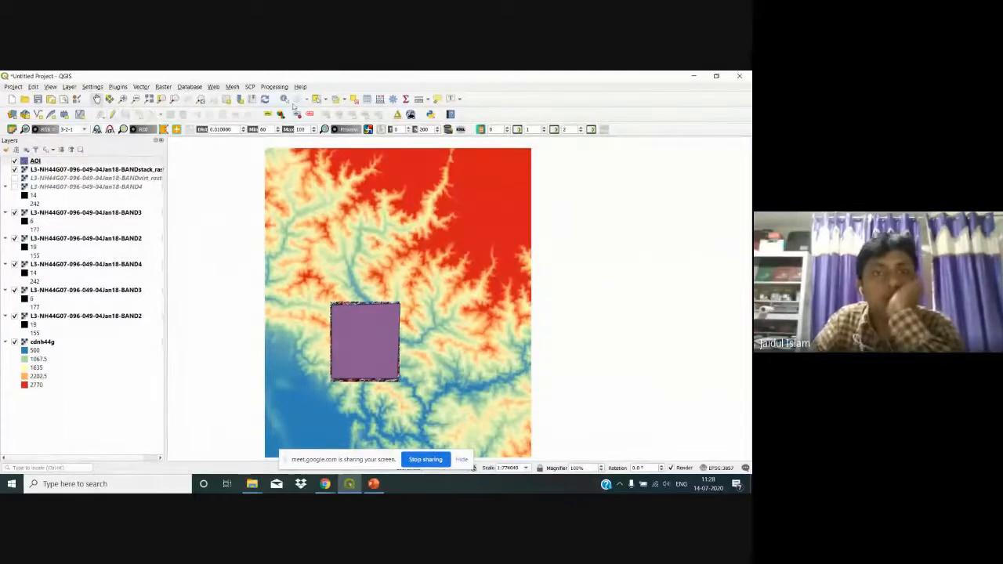
Step: Open Clip Raster by Mask Layer and choose cdnh44g as the input raster
click(163, 86)
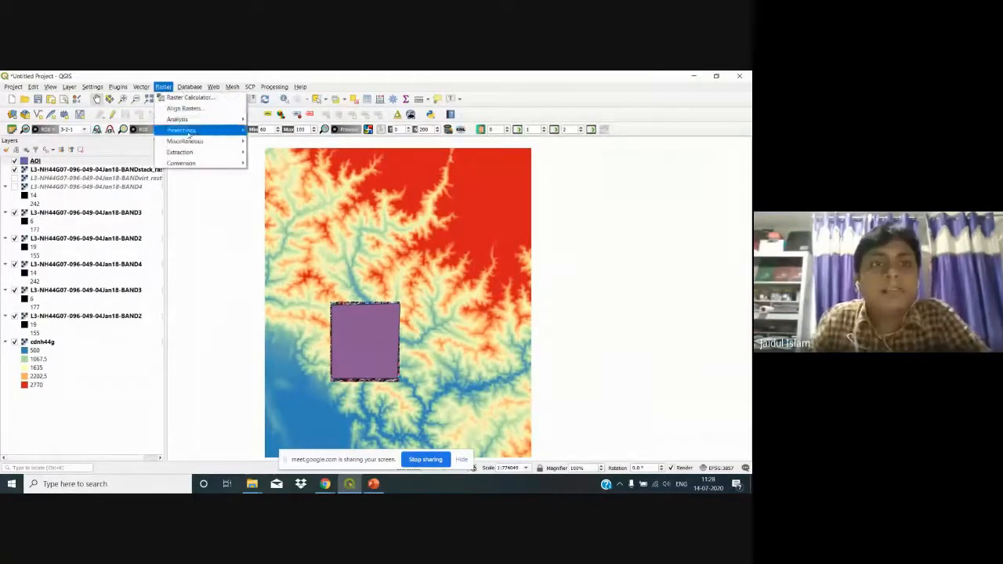
mouse_move(194, 142)
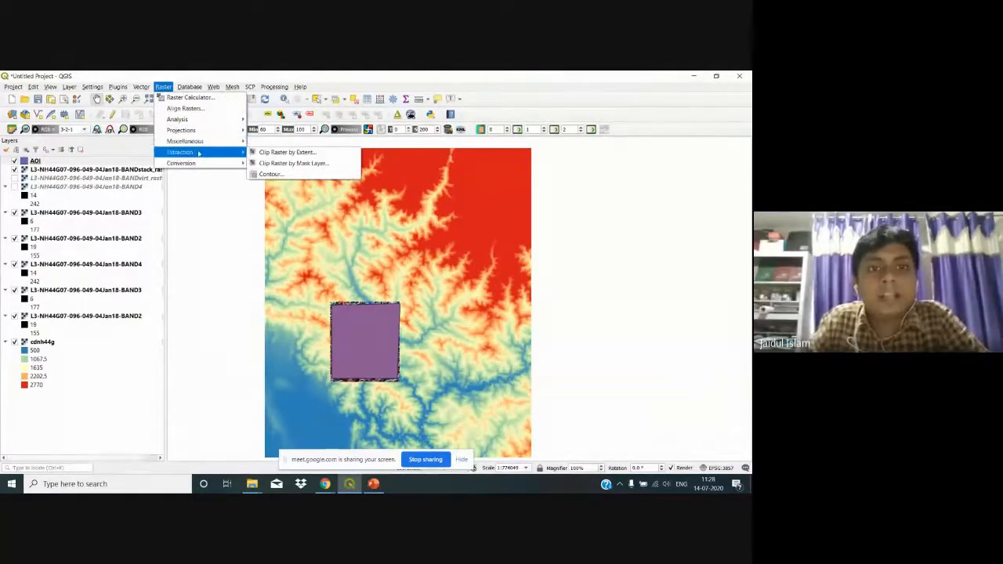
click(284, 163)
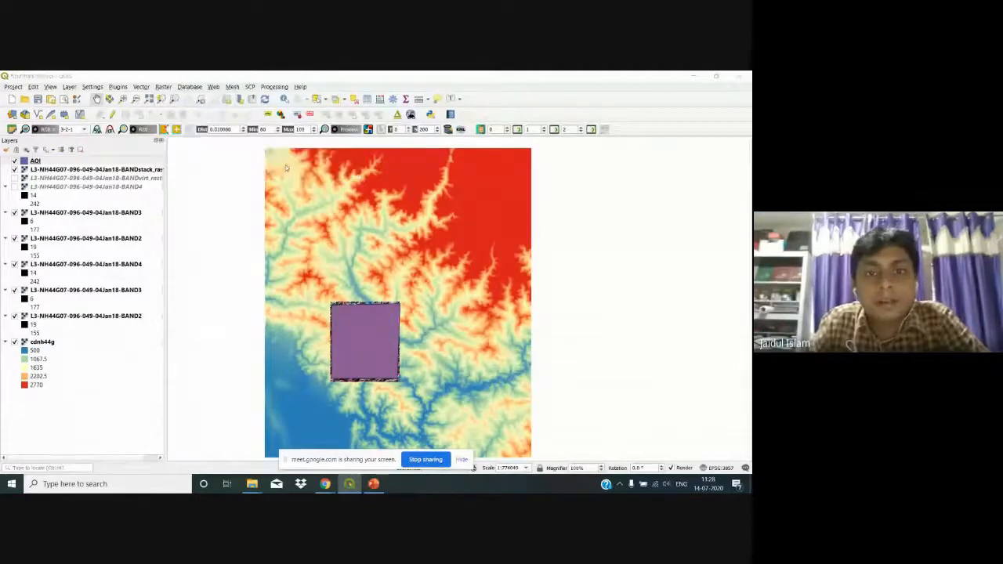
click(468, 189)
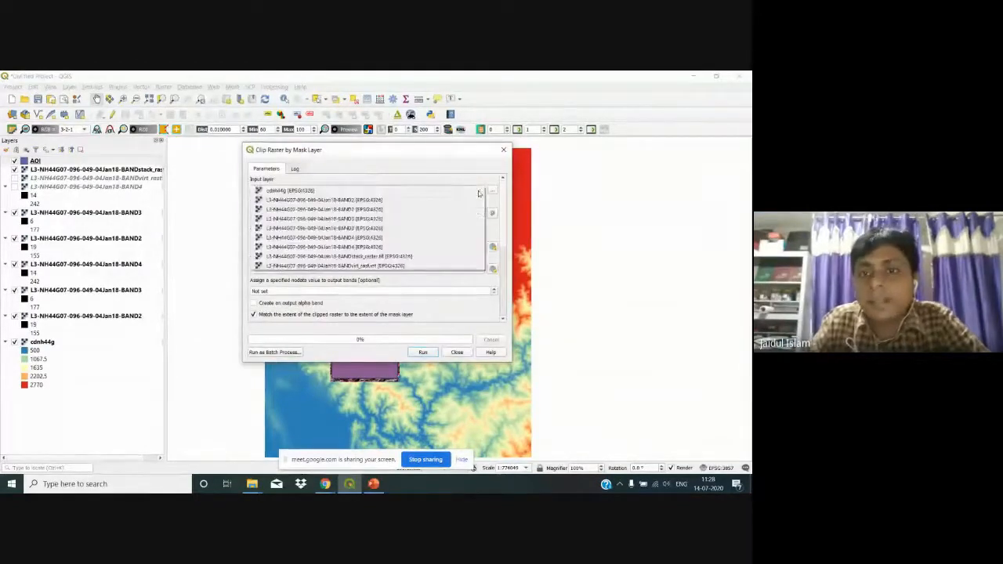
click(351, 192)
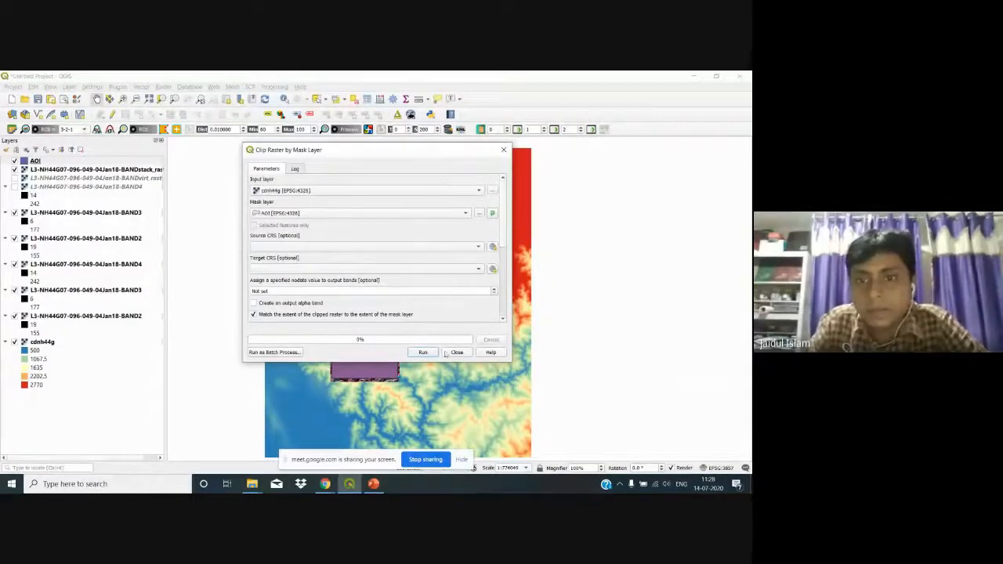
click(504, 319)
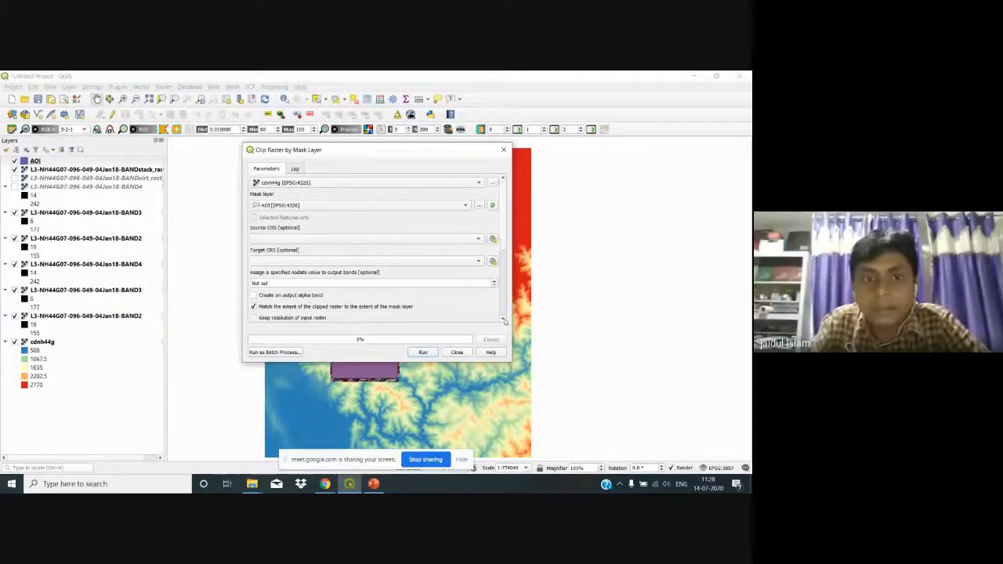
click(504, 319)
click(504, 320)
click(504, 319)
click(504, 319)
click(504, 320)
click(504, 320)
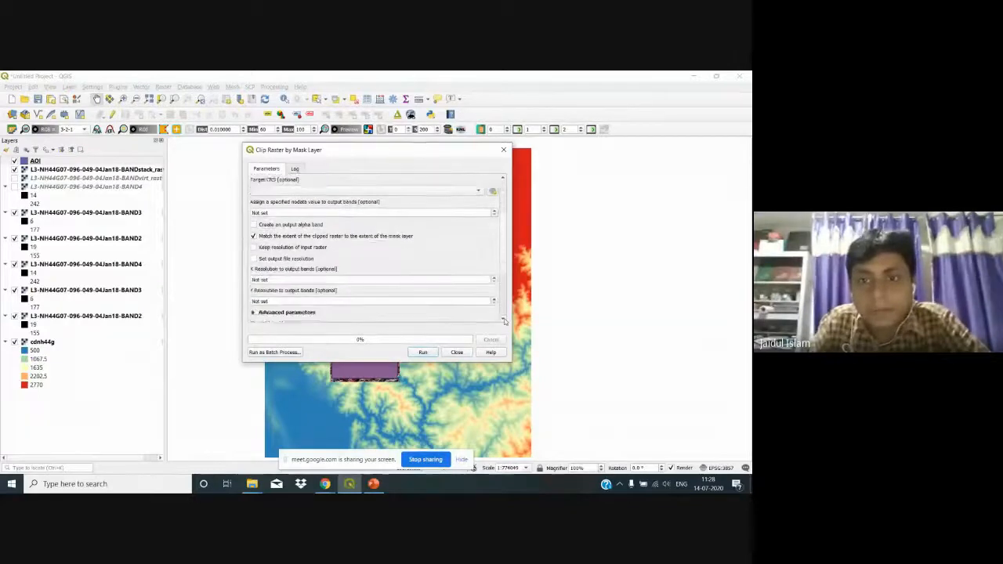
click(504, 319)
click(503, 319)
click(503, 319)
click(504, 319)
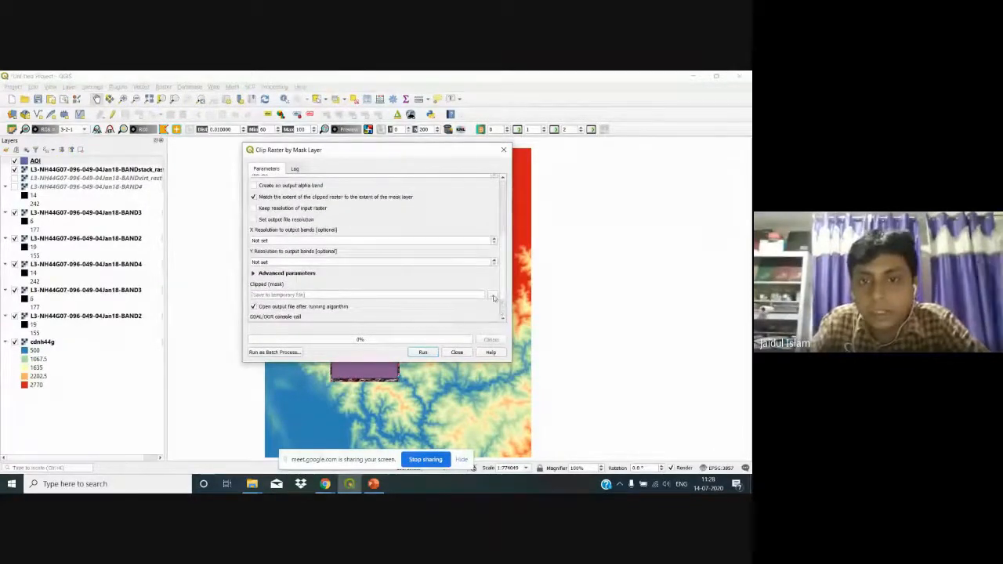
Step: Save the clipped output as New DEM in Practice and run the clip
click(491, 295)
click(506, 313)
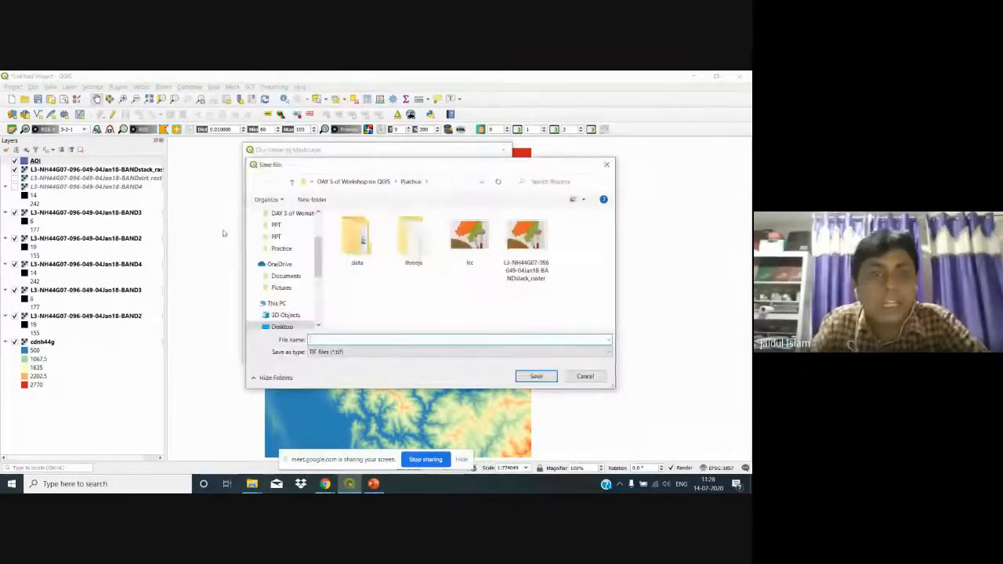
click(281, 249)
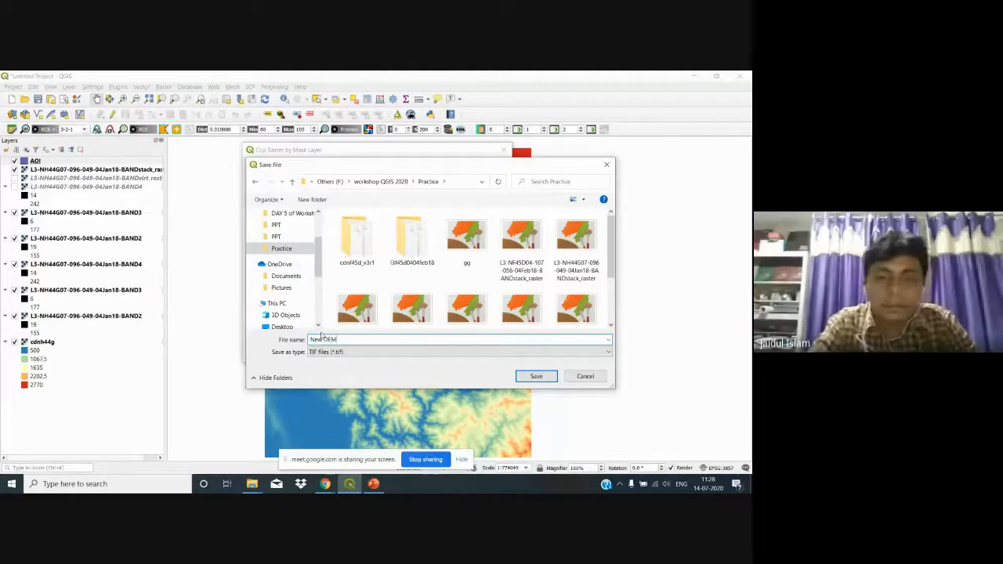
click(527, 377)
click(422, 352)
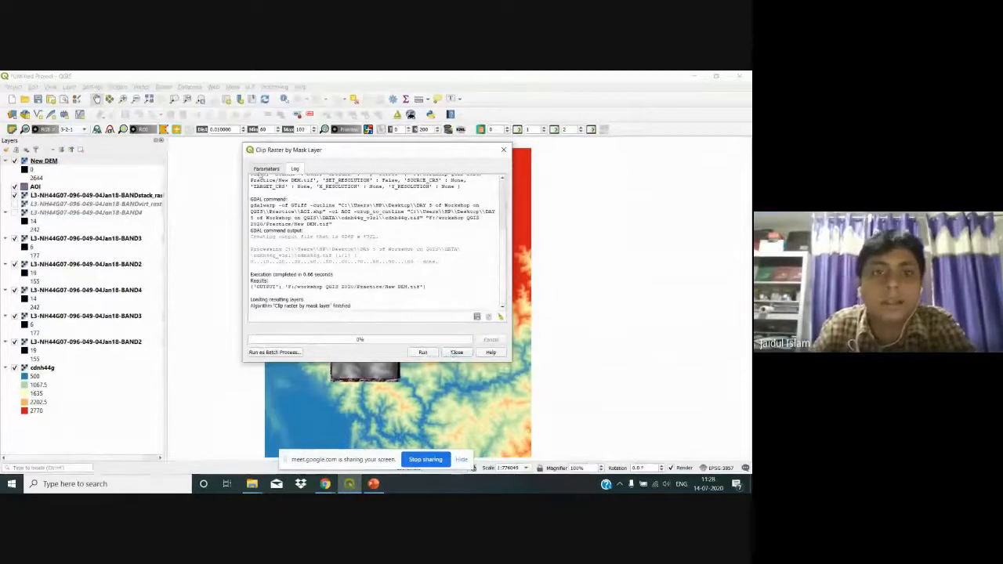
click(264, 169)
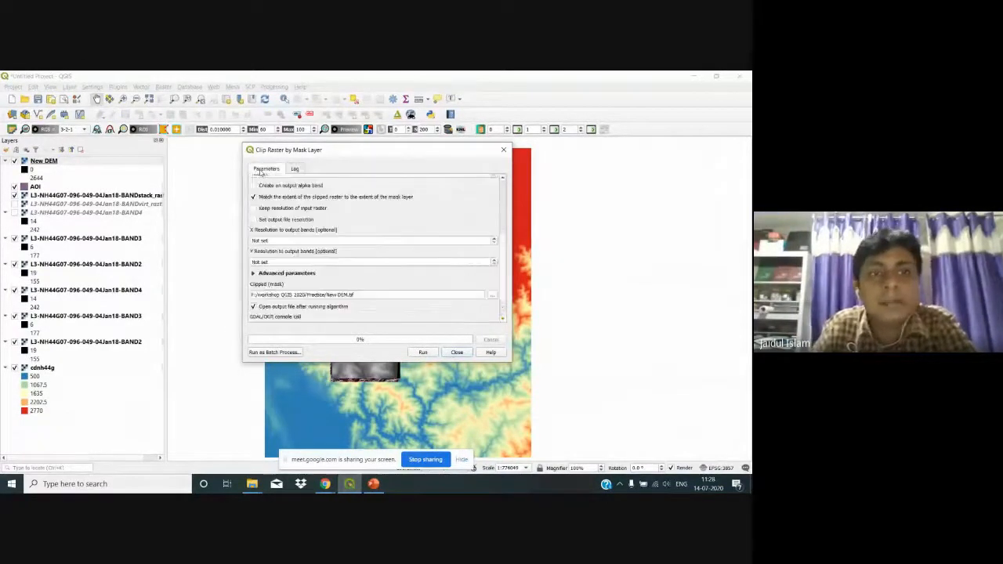
scroll(321, 287, up, 5)
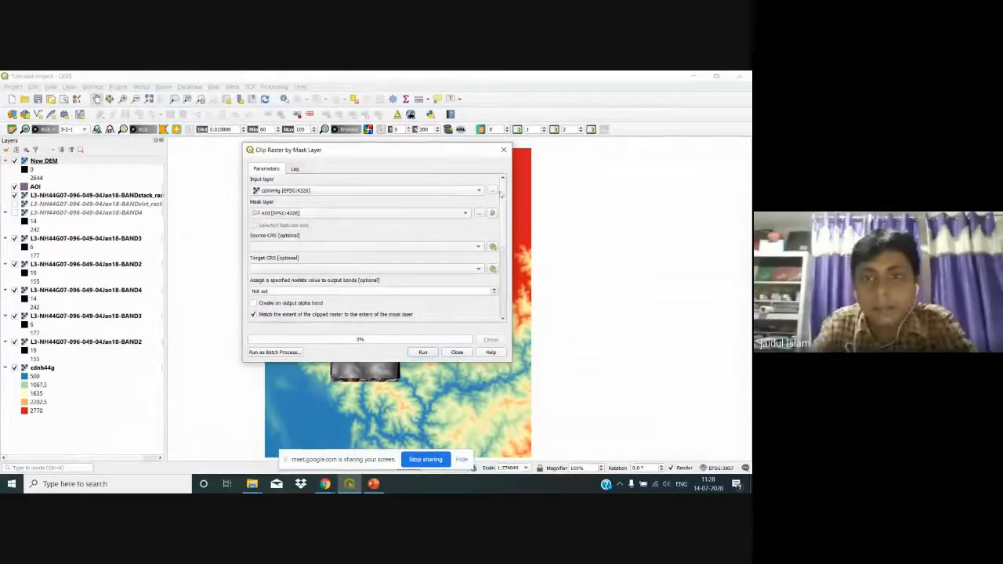
Step: Clip the BANDstack_raster composite by the AOI mask, saving the output as NEW FCC
click(478, 193)
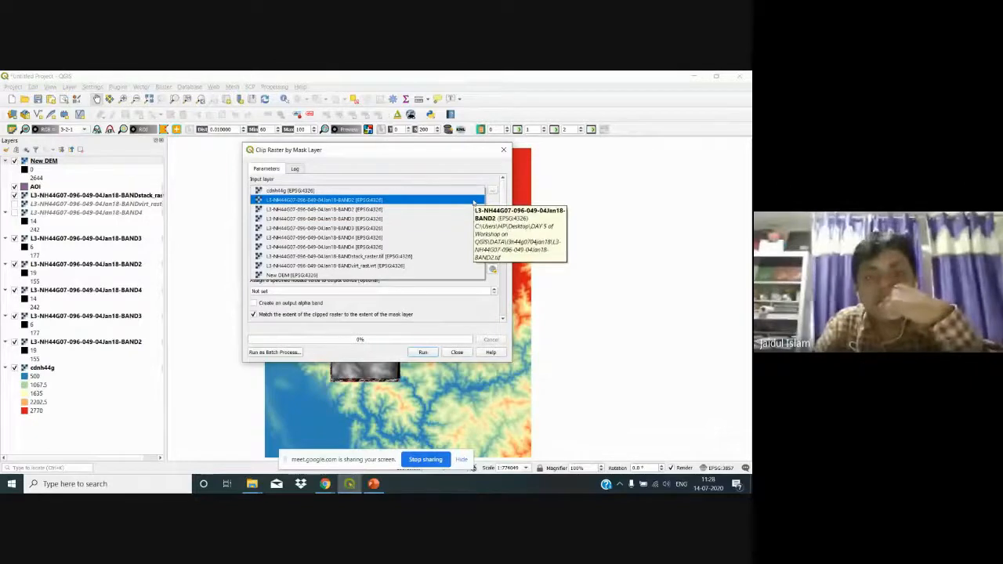
click(457, 256)
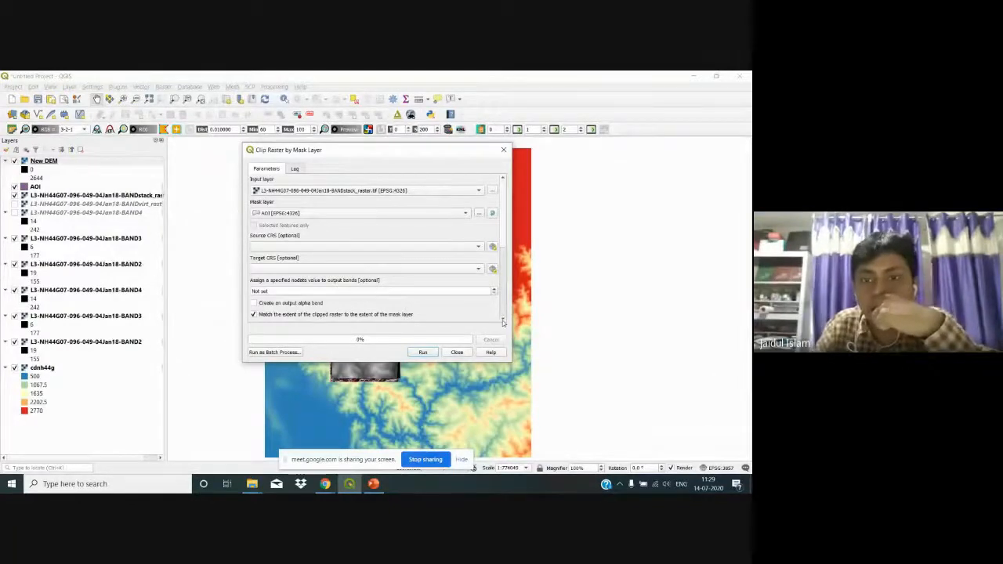
scroll(503, 321, down, 2)
scroll(503, 321, down, 3)
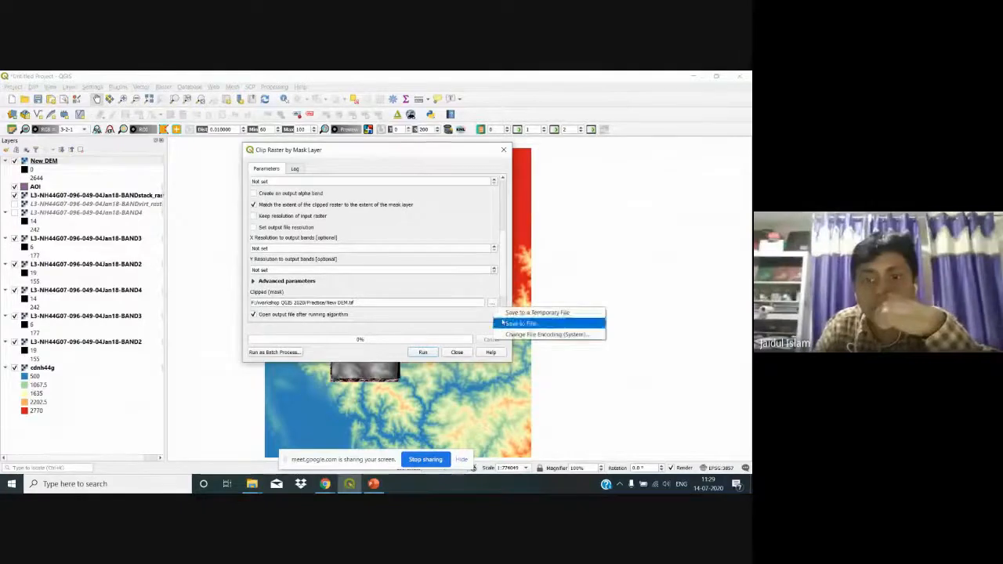
click(521, 323)
text(NEW )
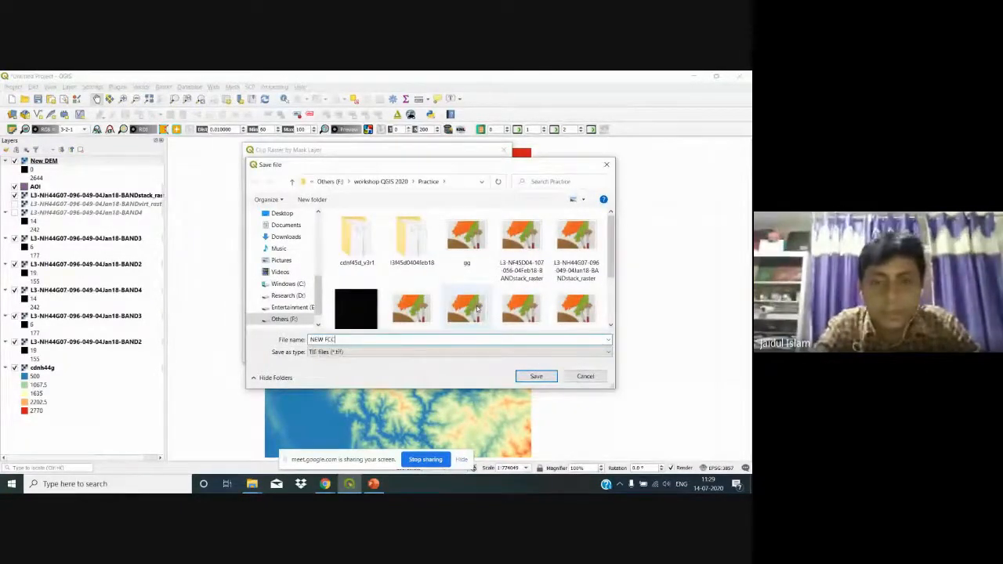
text(FCC)
click(535, 376)
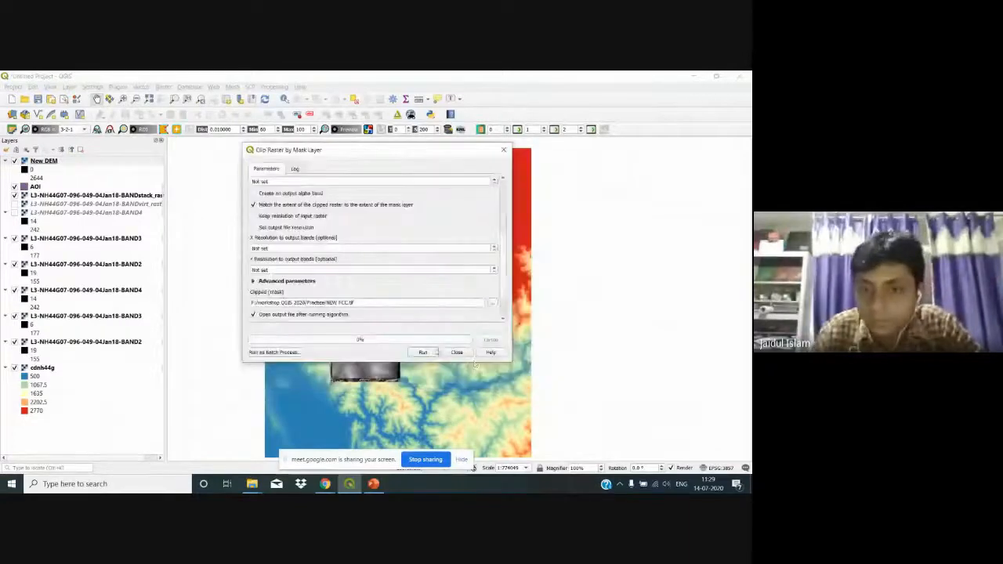
click(427, 352)
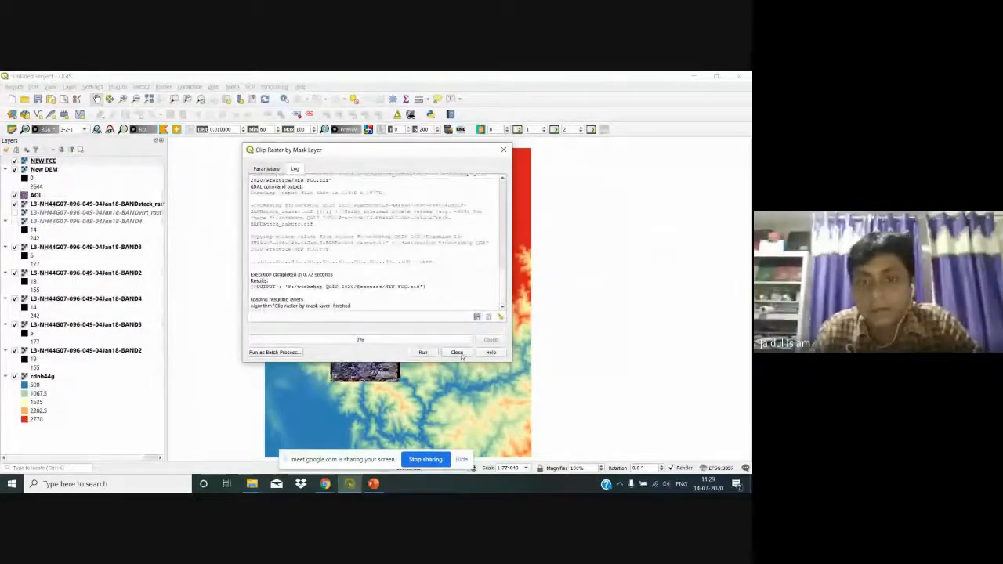
Step: Close the Clip dialog and hide the original band-stack layer
click(457, 352)
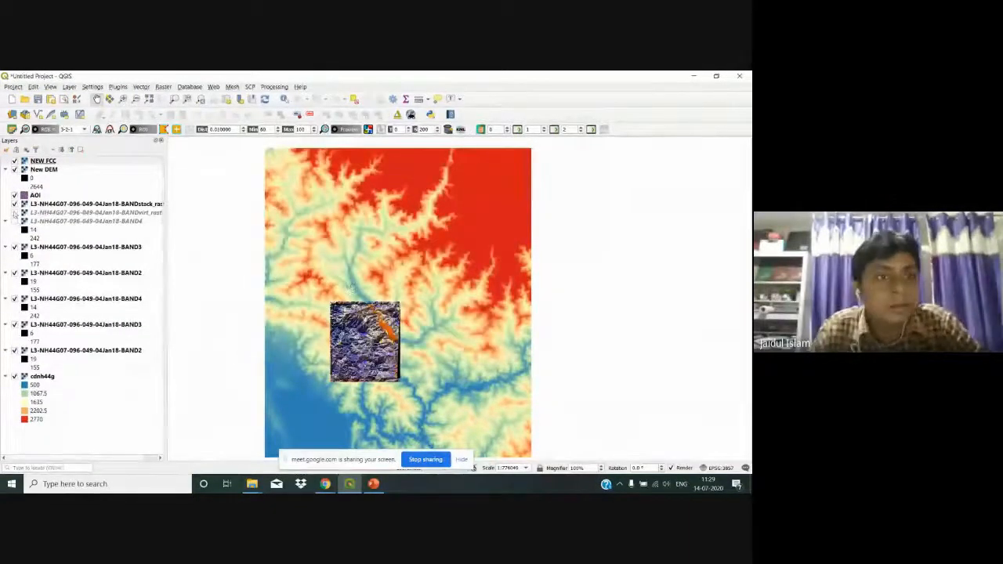
click(14, 203)
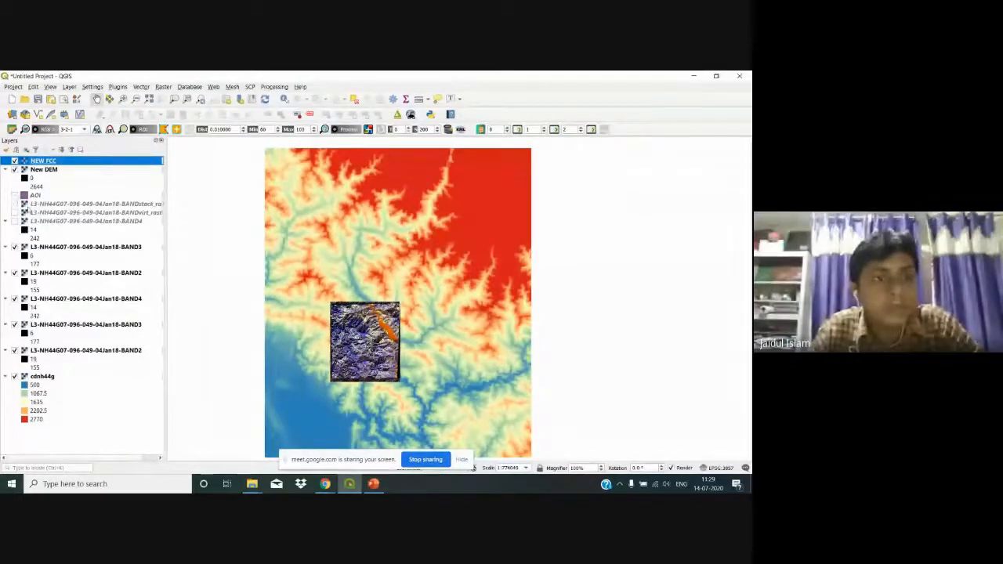
click(33, 198)
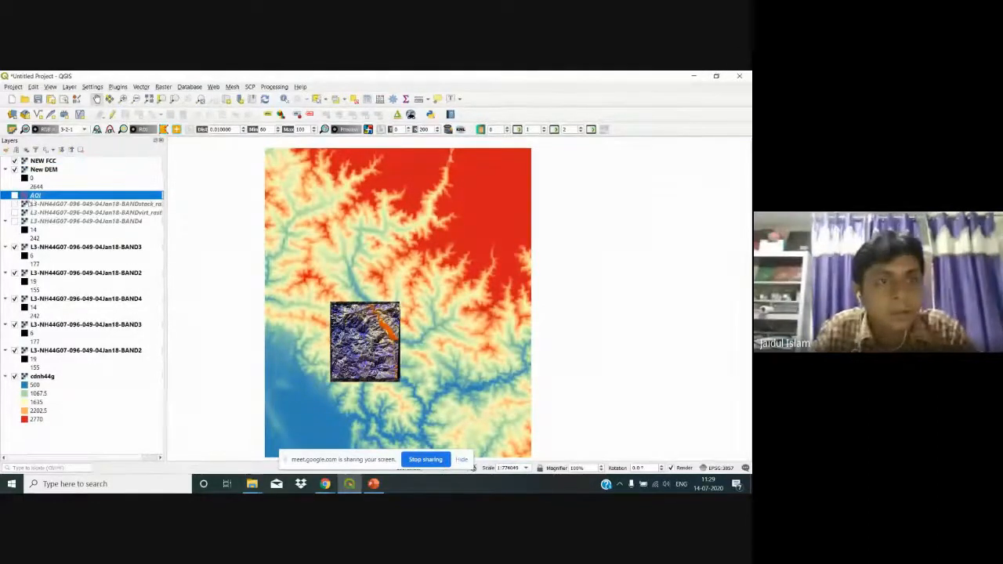
Step: Remove the nine old stack, band and cdnh44g layers, keeping NEW FCC, New DEM and AOI
click(31, 204)
shift+click(31, 212)
shift+click(29, 221)
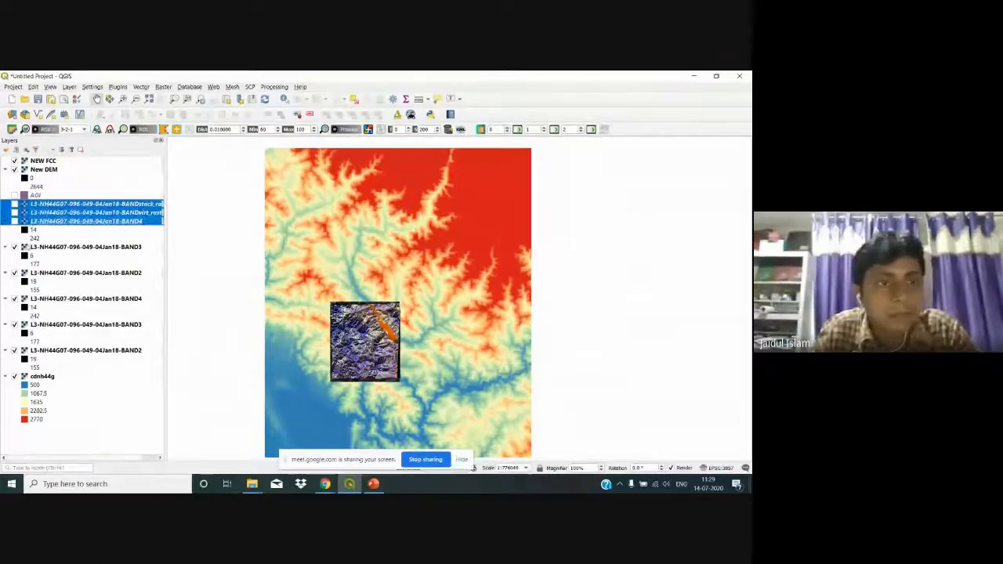
shift+click(30, 246)
shift+click(30, 272)
shift+click(30, 299)
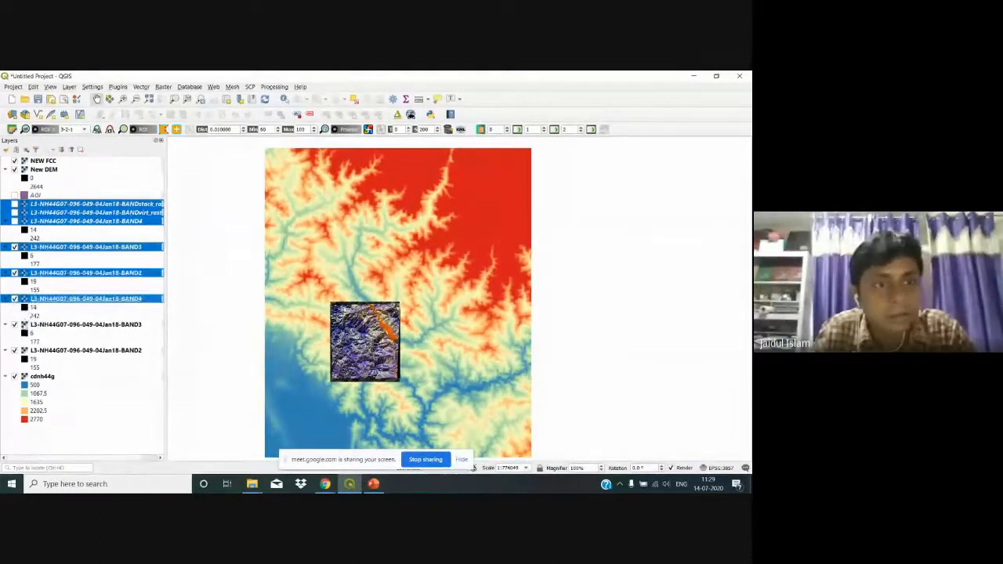
shift+click(31, 324)
shift+click(36, 377)
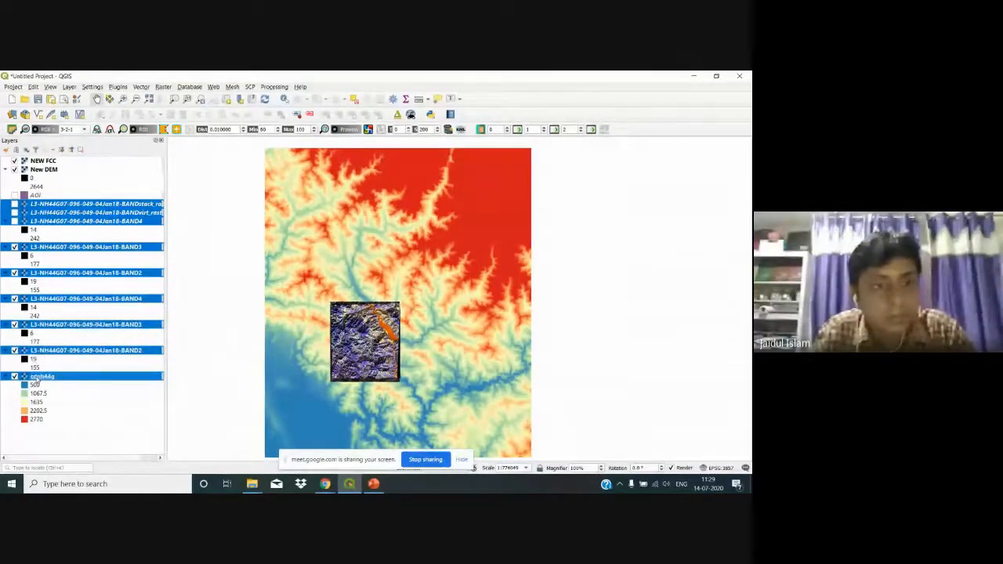
right_click(37, 378)
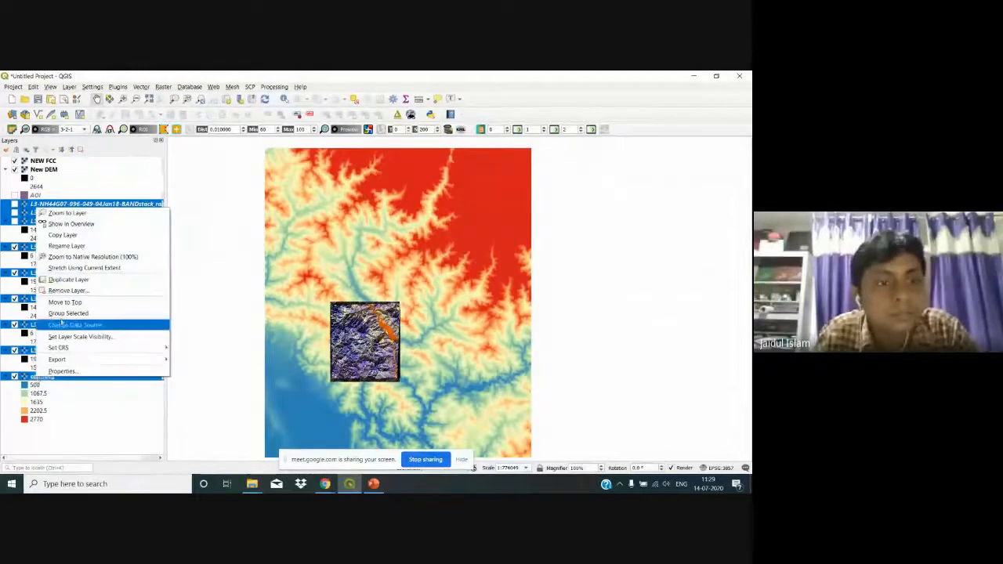
click(69, 290)
click(371, 287)
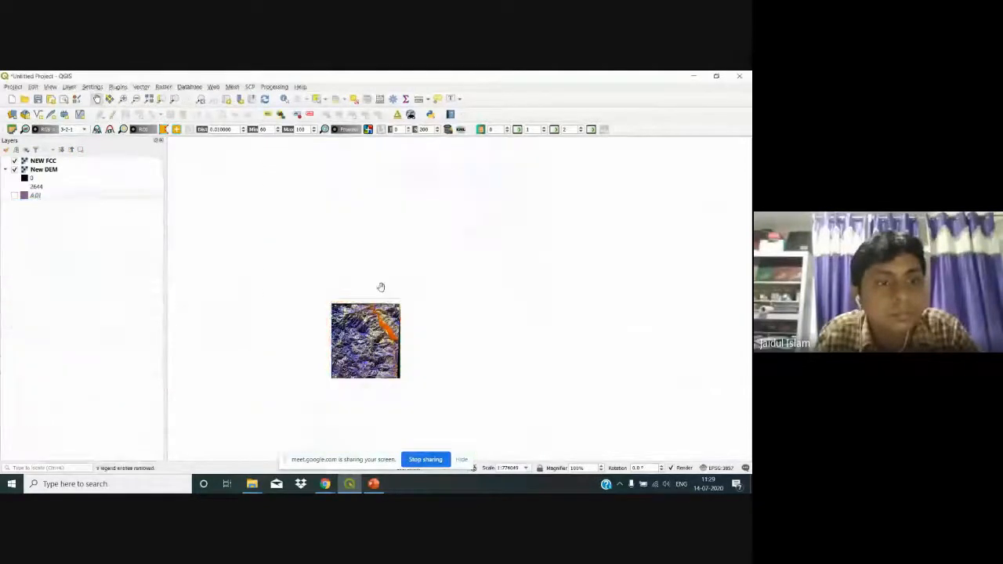
click(47, 161)
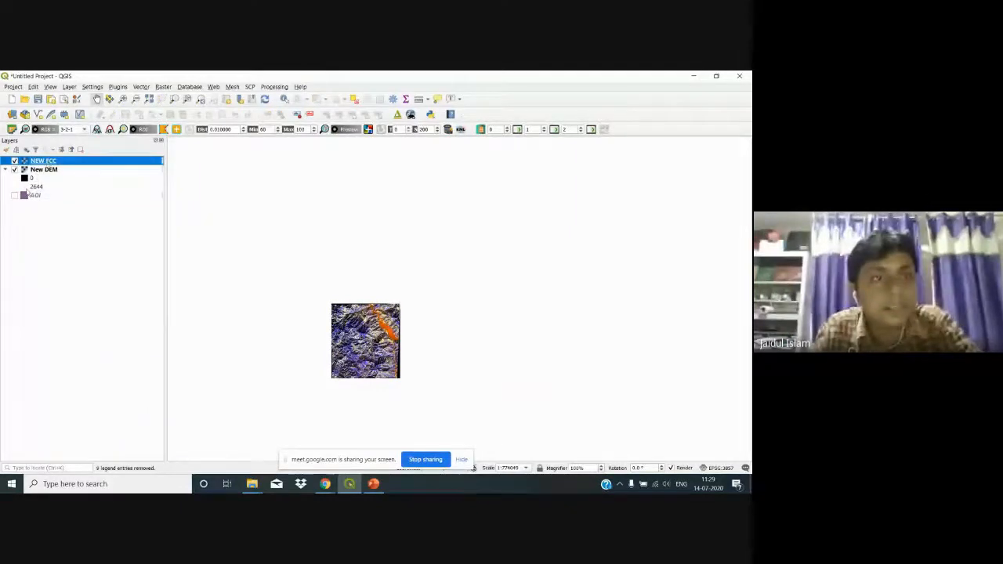
Step: Render NEW FCC with Band 3 as red, Band 2 as green and Band 1 as blue
right_click(47, 161)
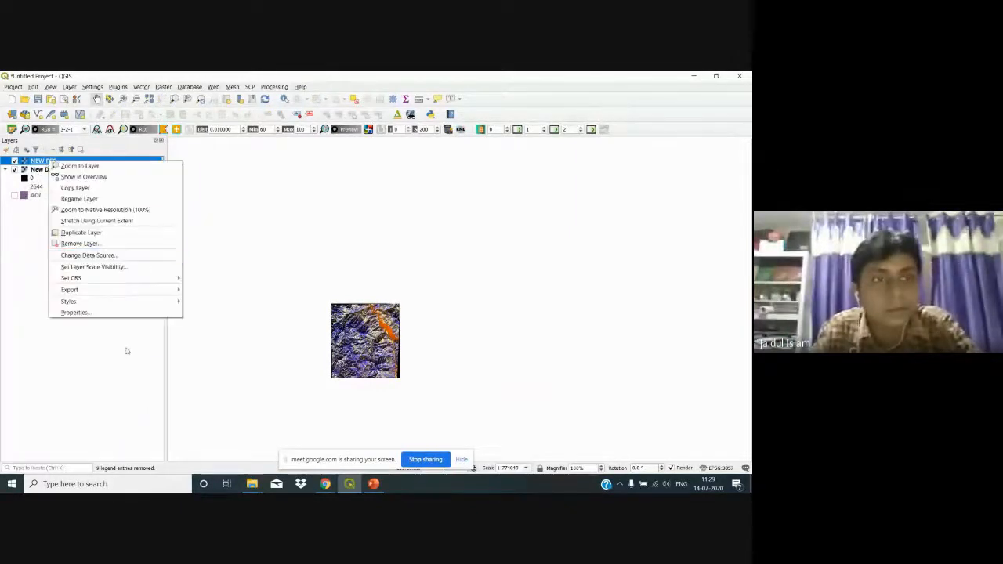
click(144, 314)
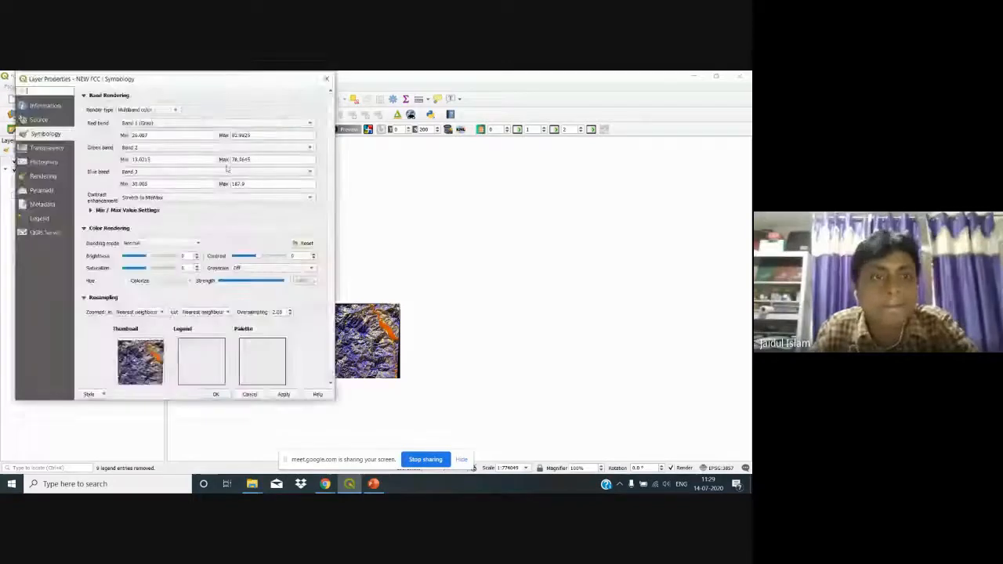
click(178, 124)
click(157, 146)
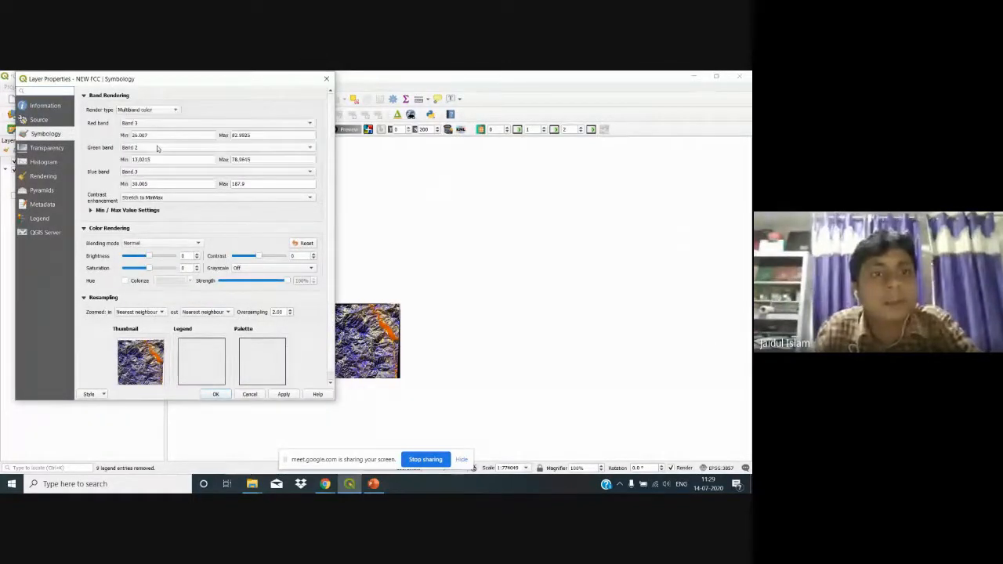
click(157, 147)
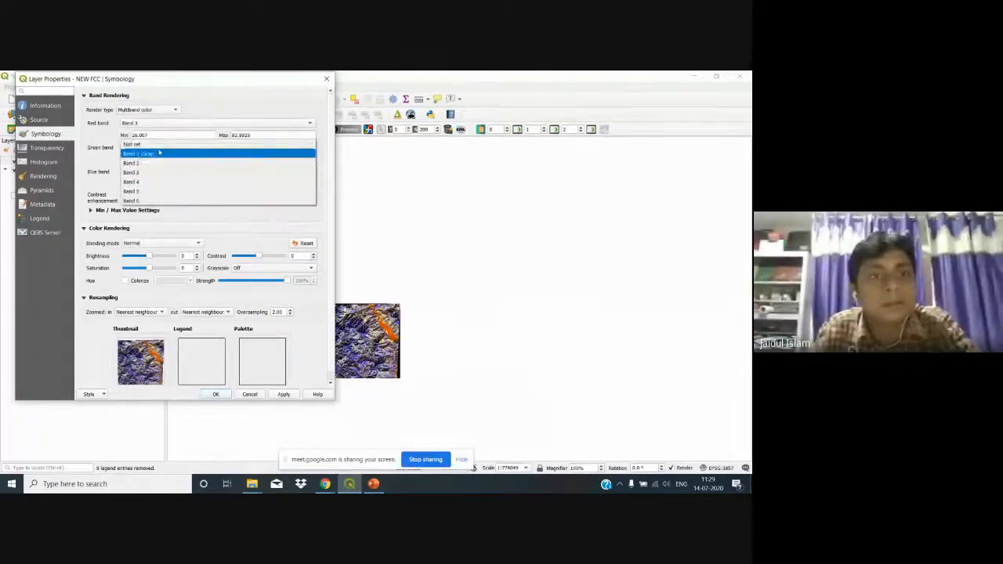
click(159, 153)
click(287, 395)
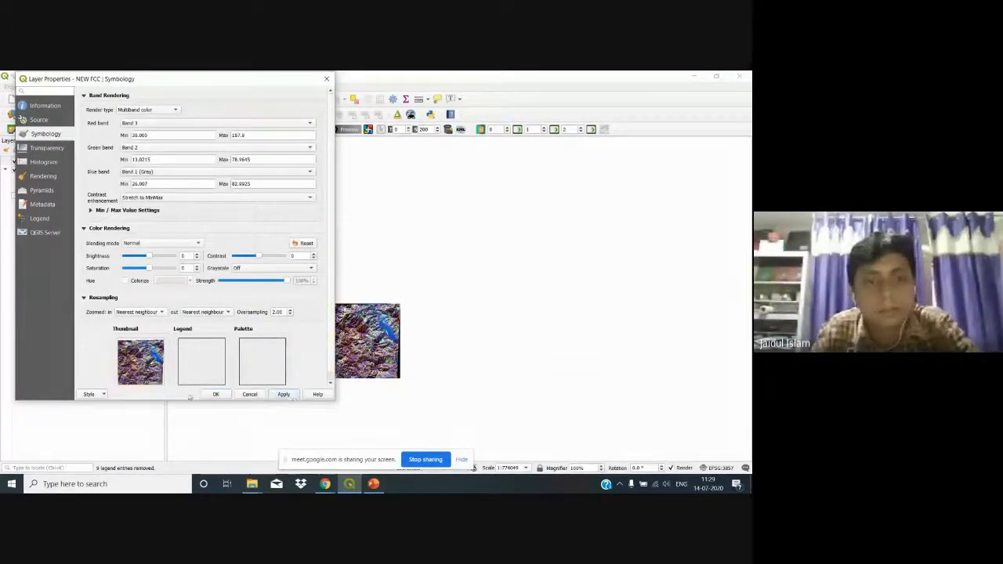
click(208, 394)
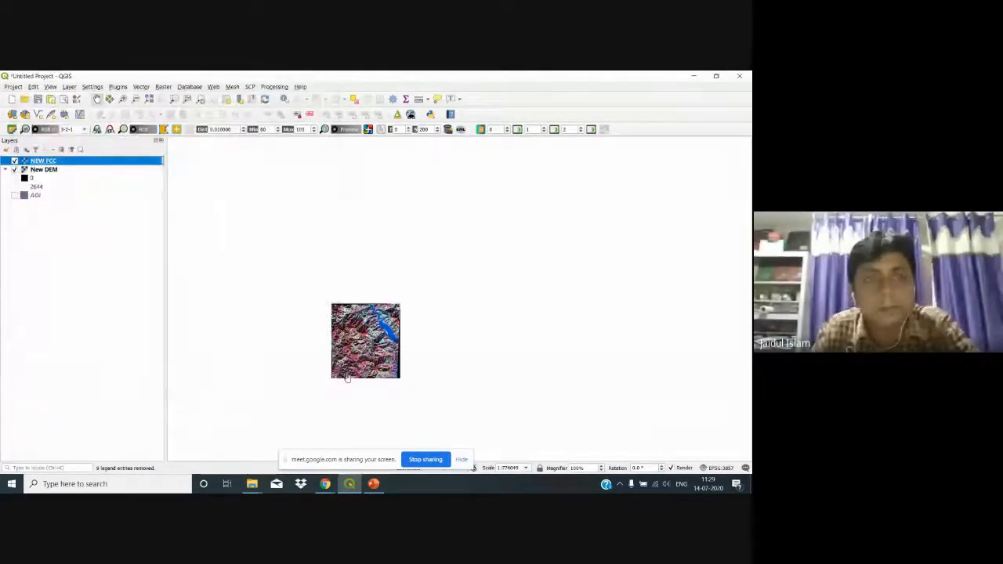
Step: Move New DEM above NEW FCC in the layer order, then back below it
scroll(347, 377, up, 1)
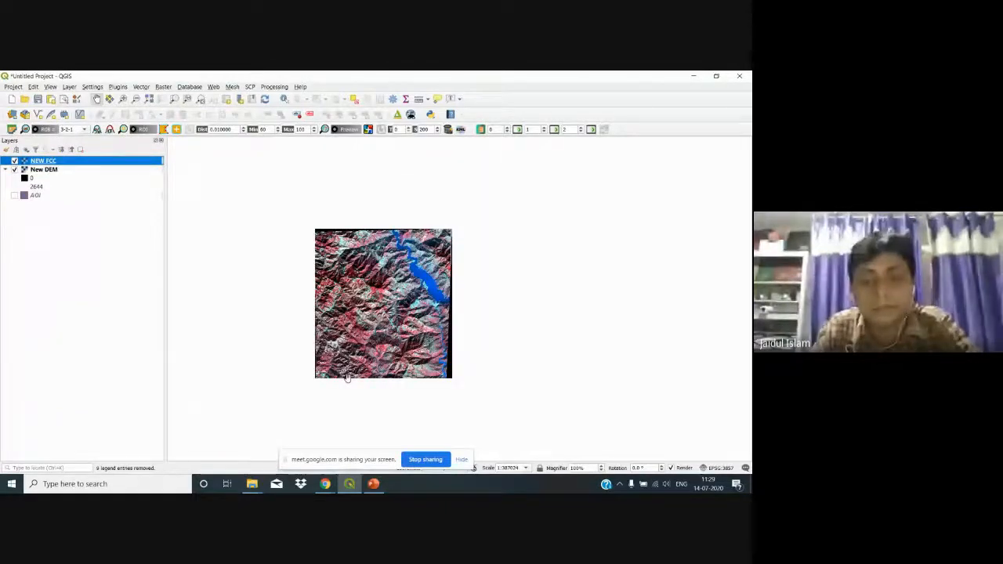
scroll(347, 377, up, 1)
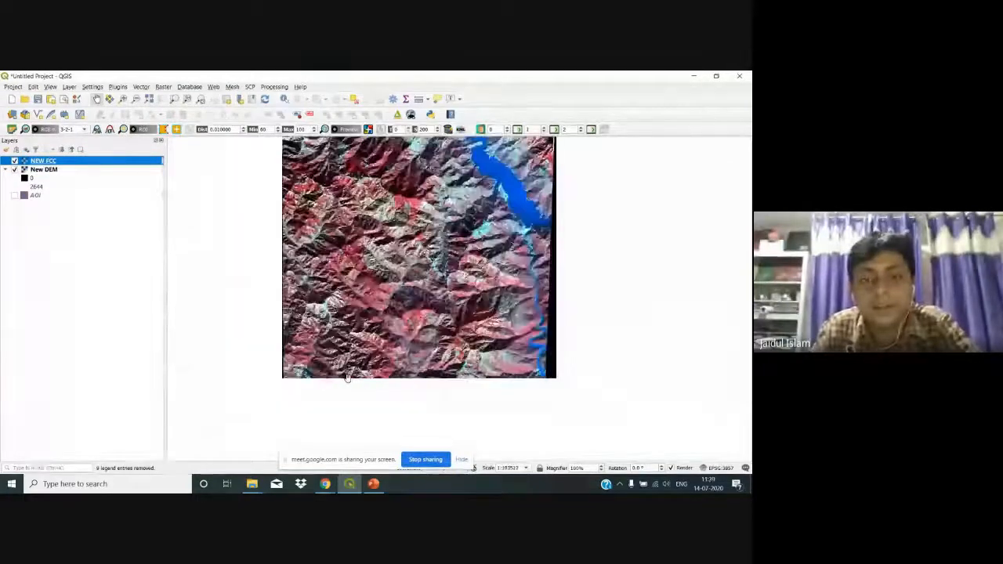
drag(410, 302, 387, 362)
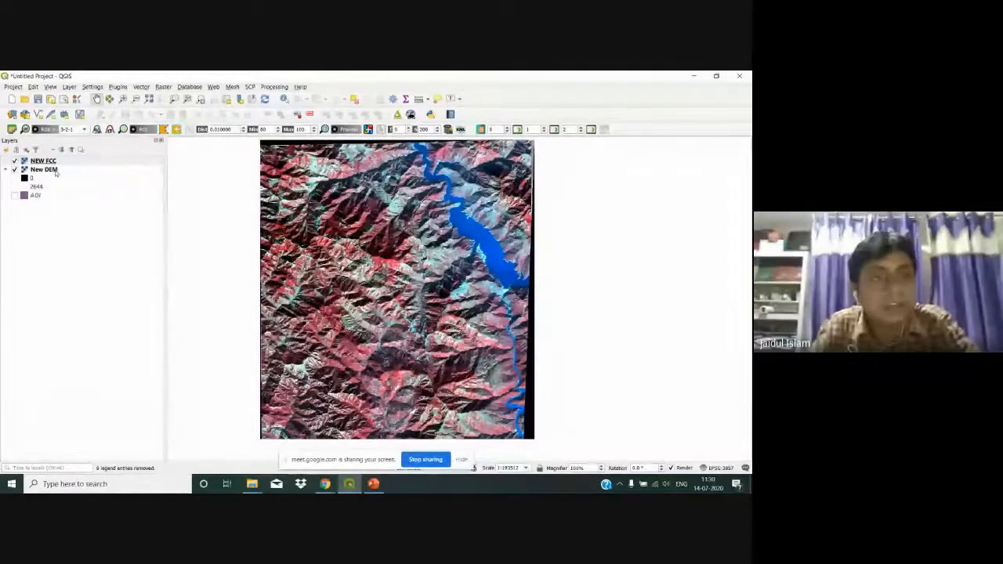
drag(56, 172, 58, 162)
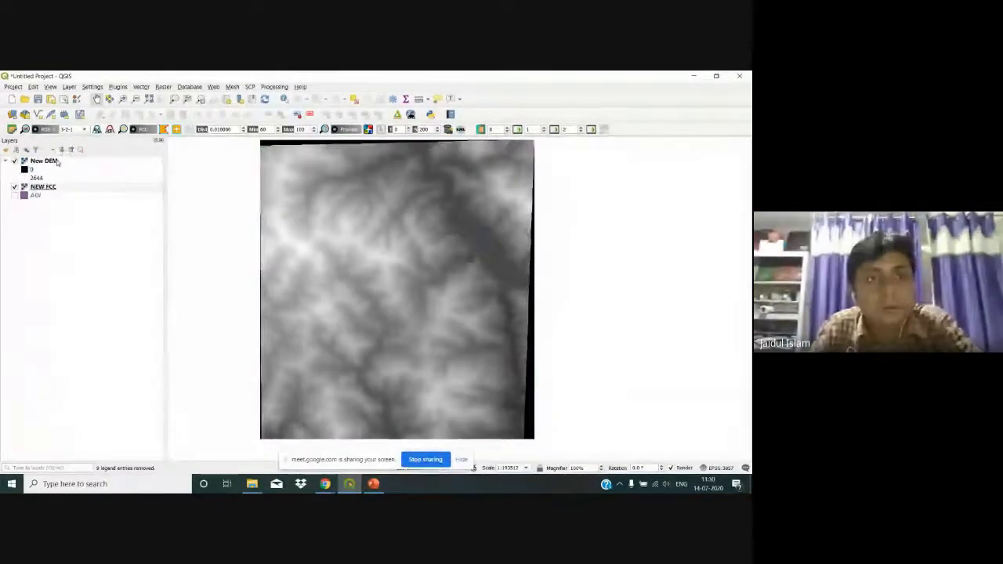
click(57, 161)
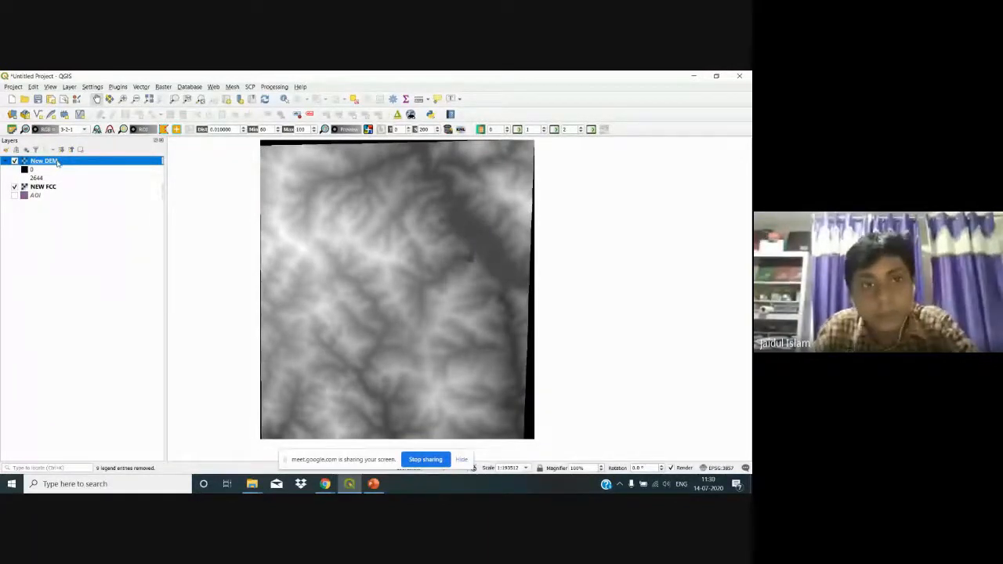
drag(57, 161, 56, 195)
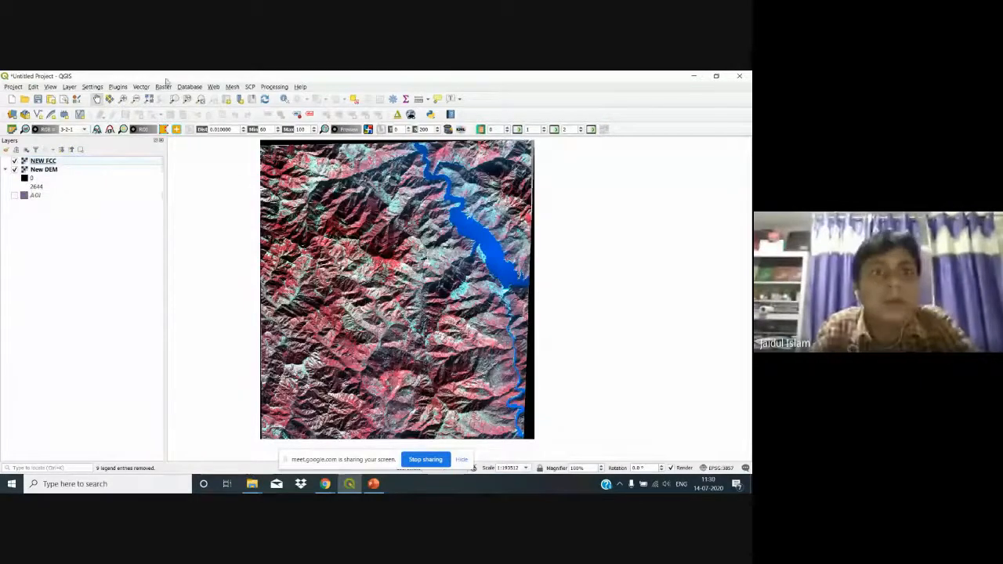
Step: Launch the Qgis2threejs Exporter and show the New DEM terrain in the 3D scene
click(214, 87)
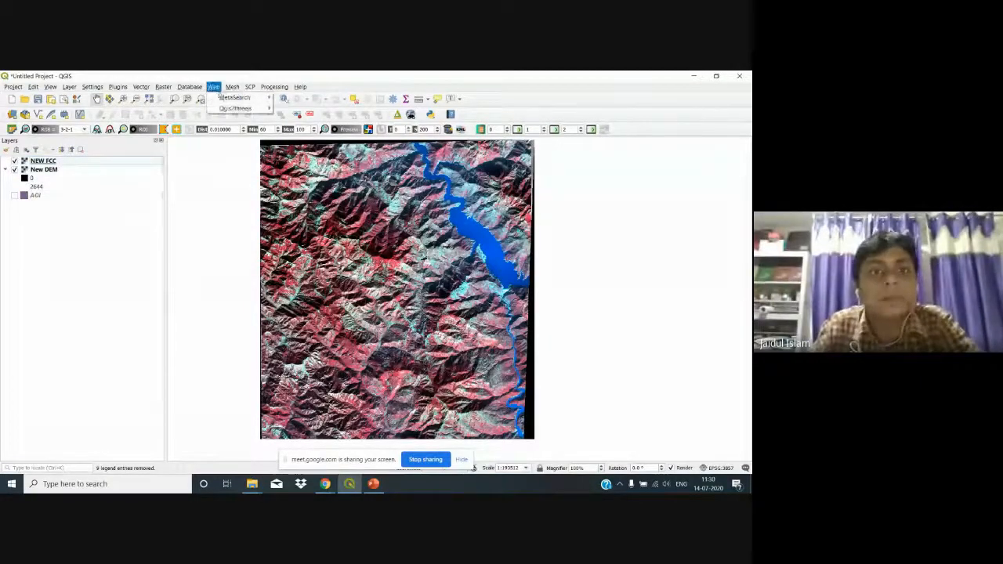
mouse_move(221, 96)
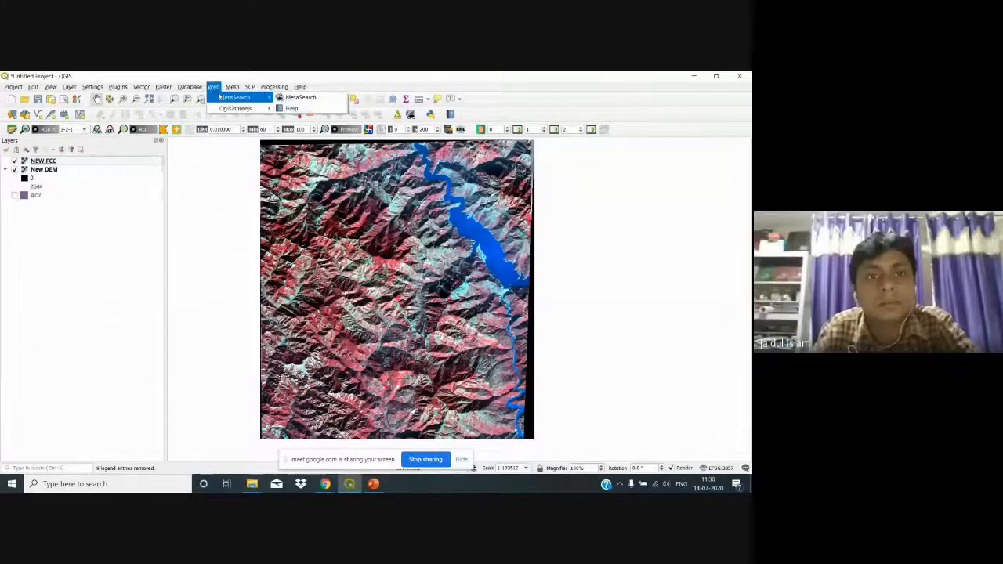
mouse_move(299, 89)
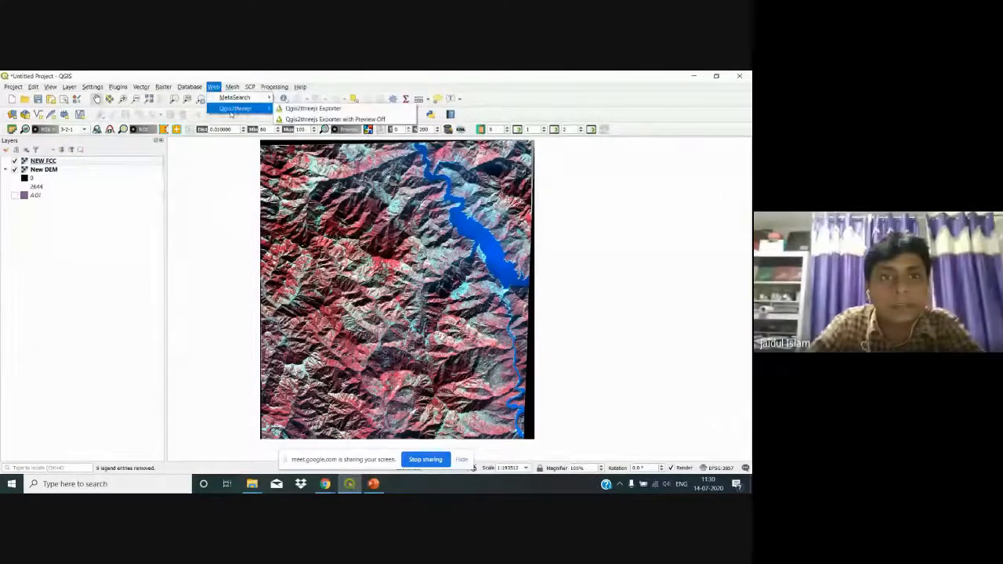
click(311, 108)
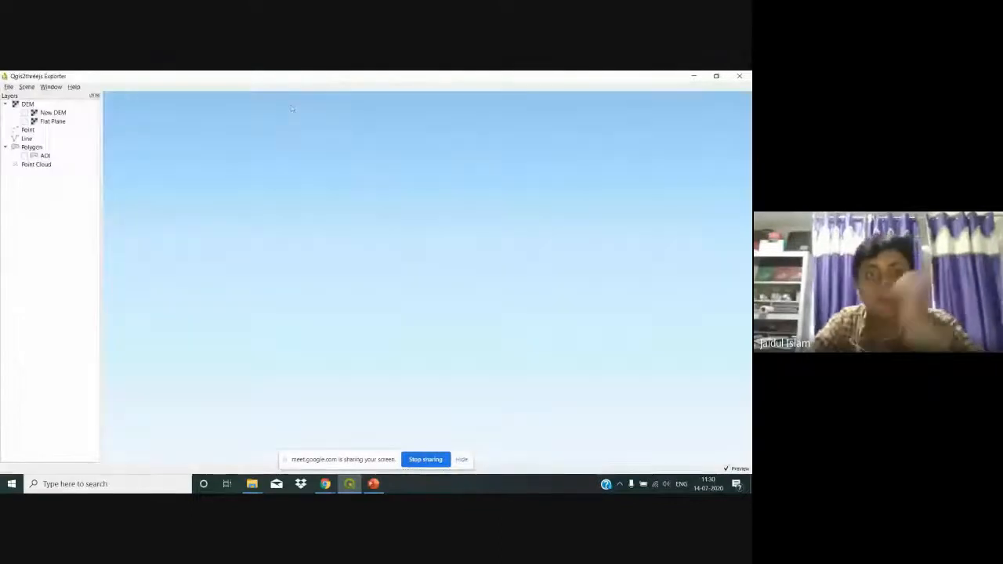
click(25, 112)
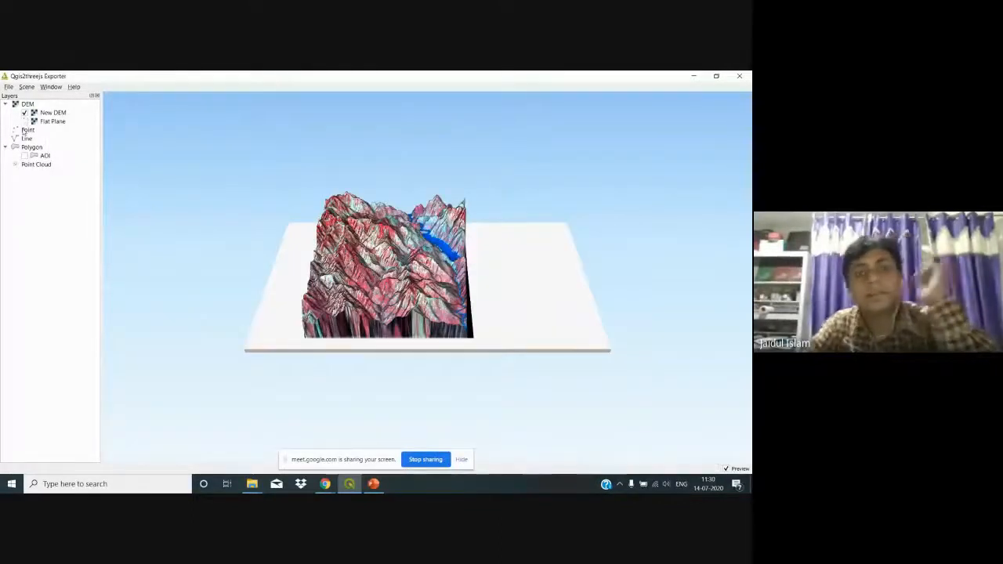
Step: Set the scene's vertical exaggeration to 2
click(28, 87)
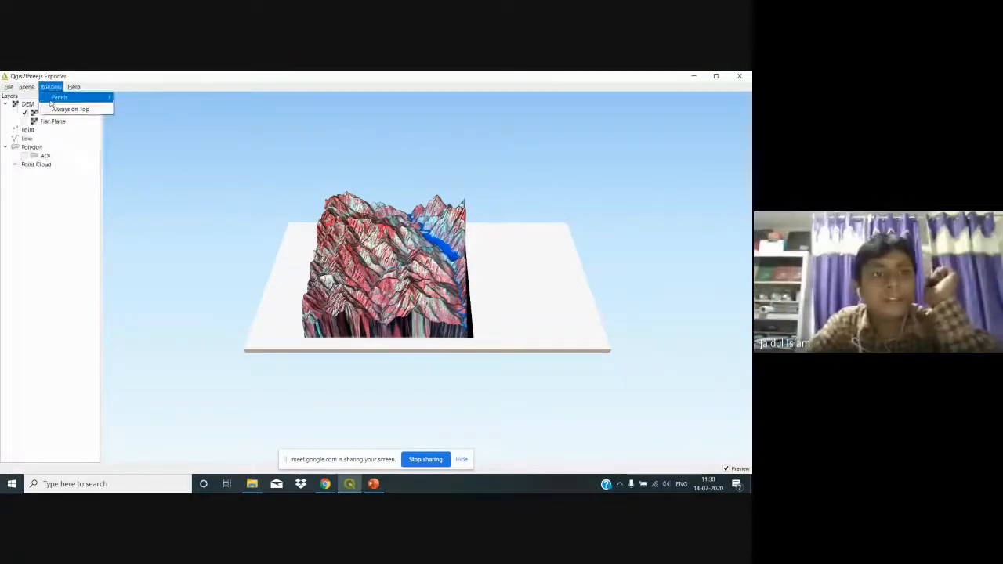
click(38, 98)
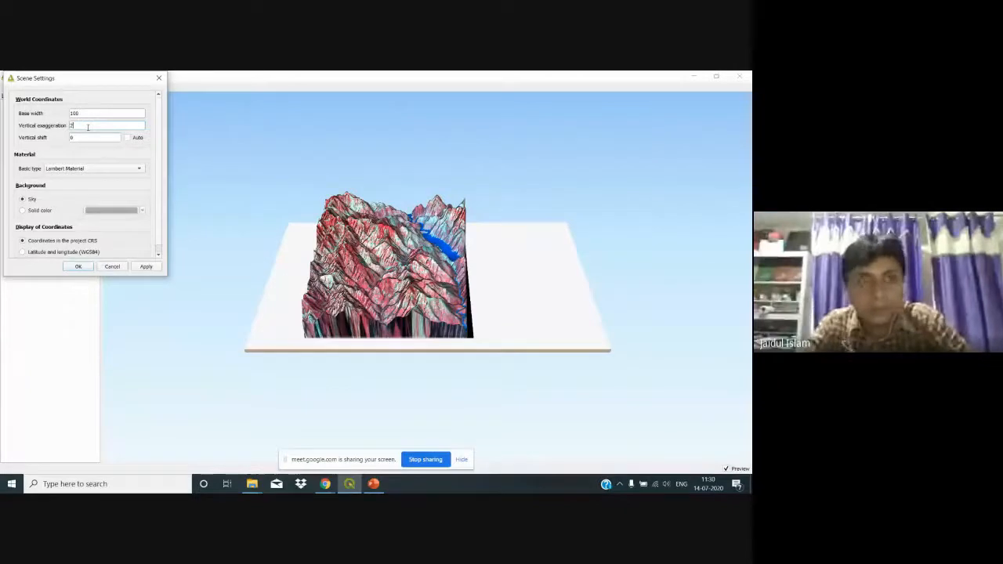
click(152, 267)
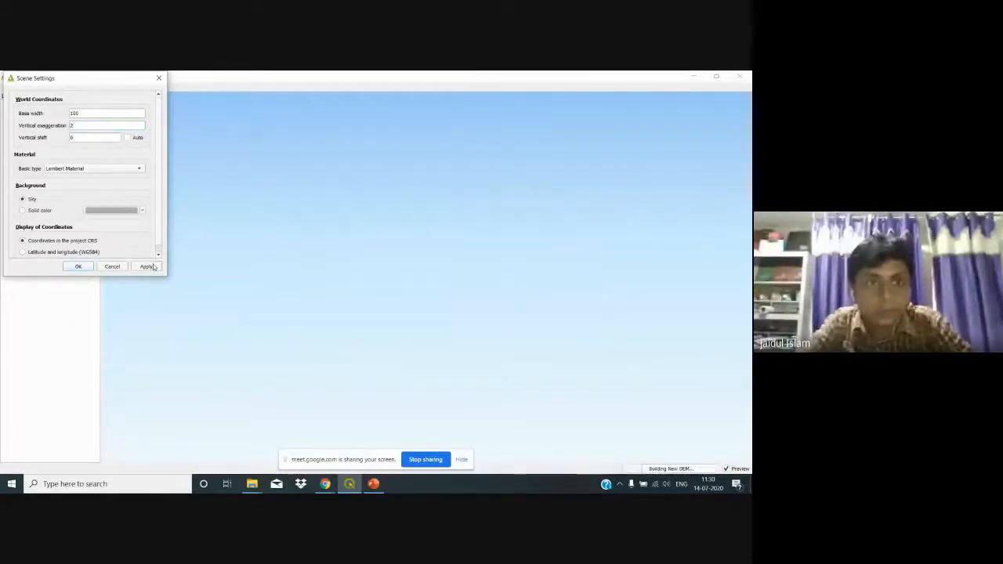
click(78, 267)
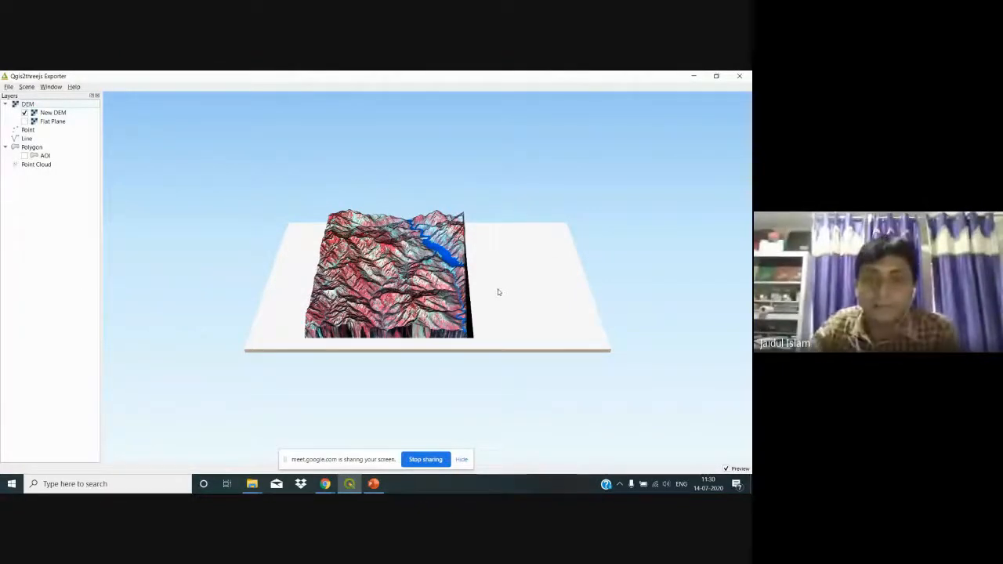
scroll(498, 291, up, 3)
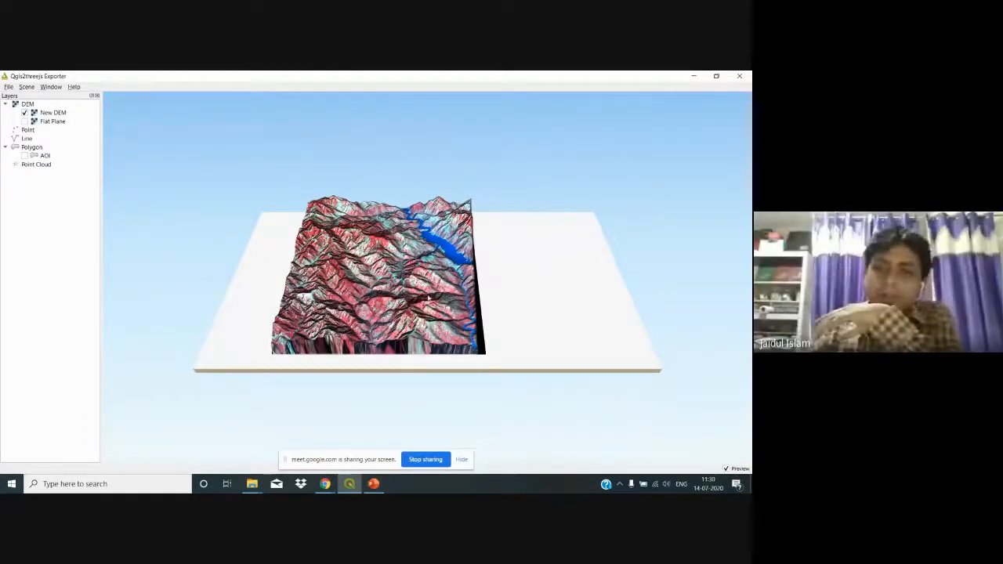
drag(488, 277, 282, 286)
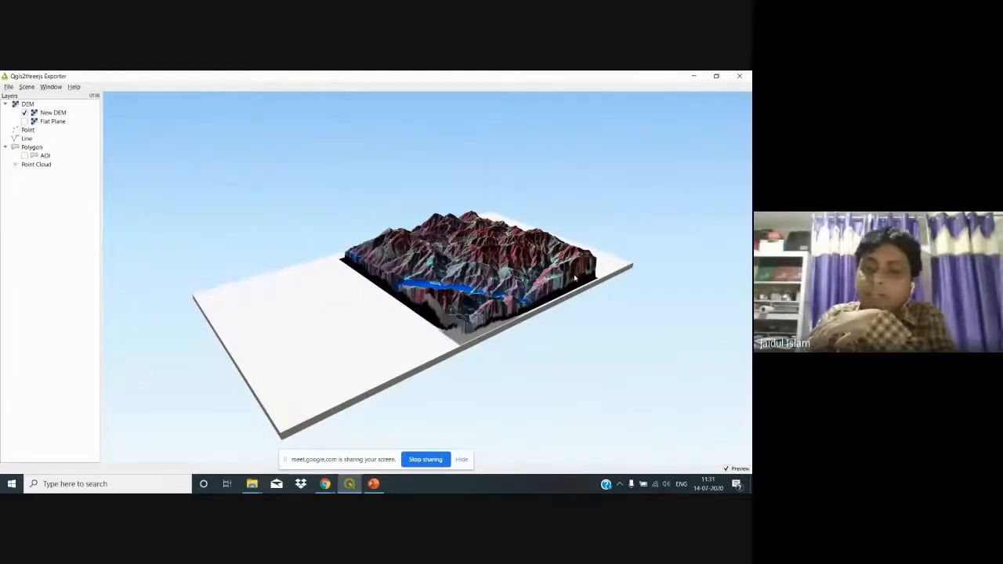
drag(576, 280, 326, 285)
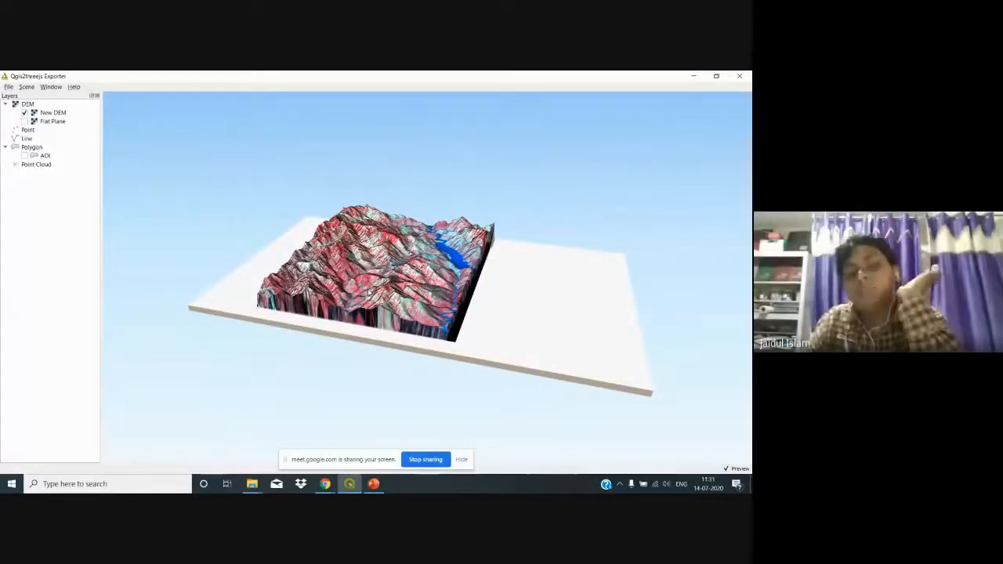
drag(369, 293, 342, 279)
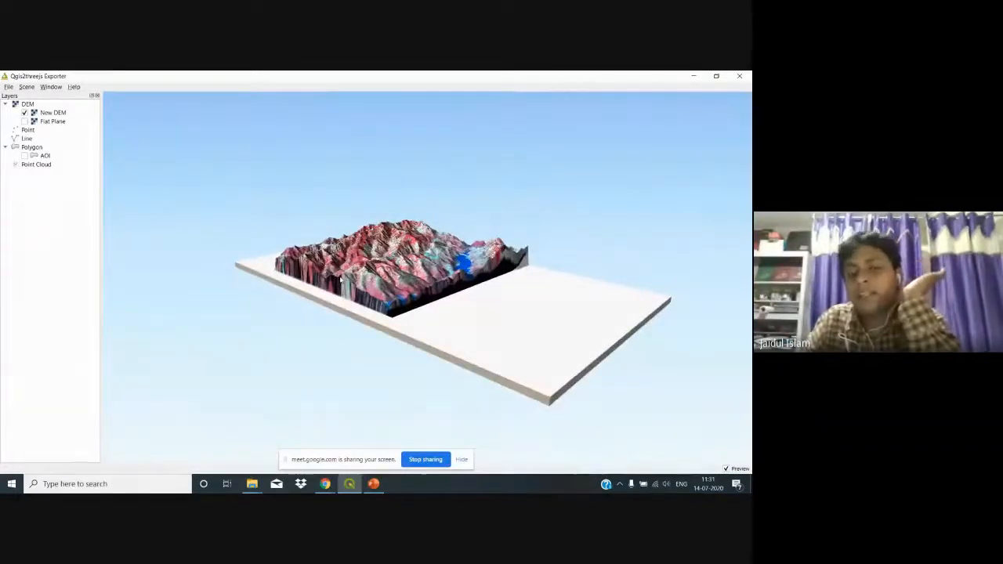
drag(342, 280, 409, 269)
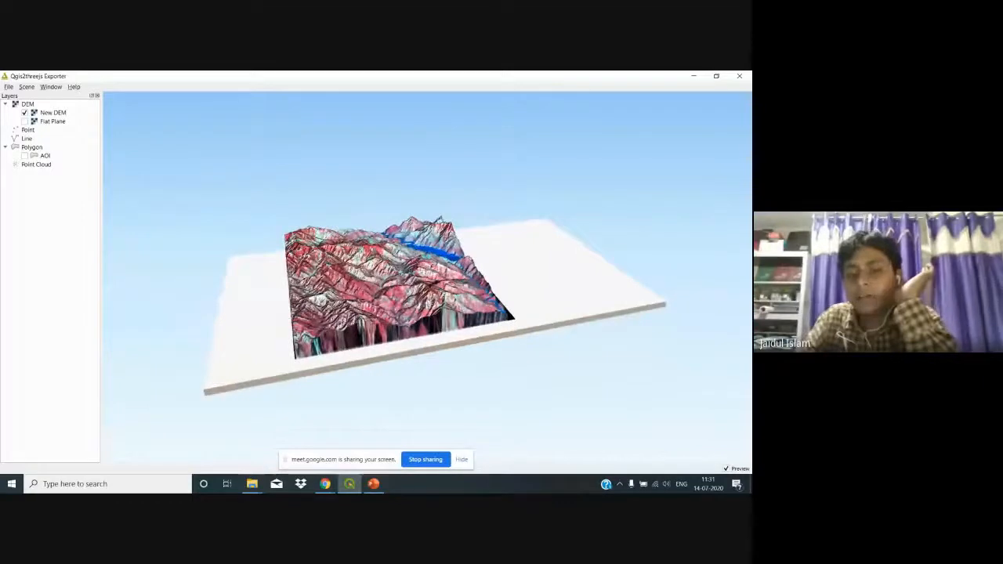
drag(427, 302, 400, 313)
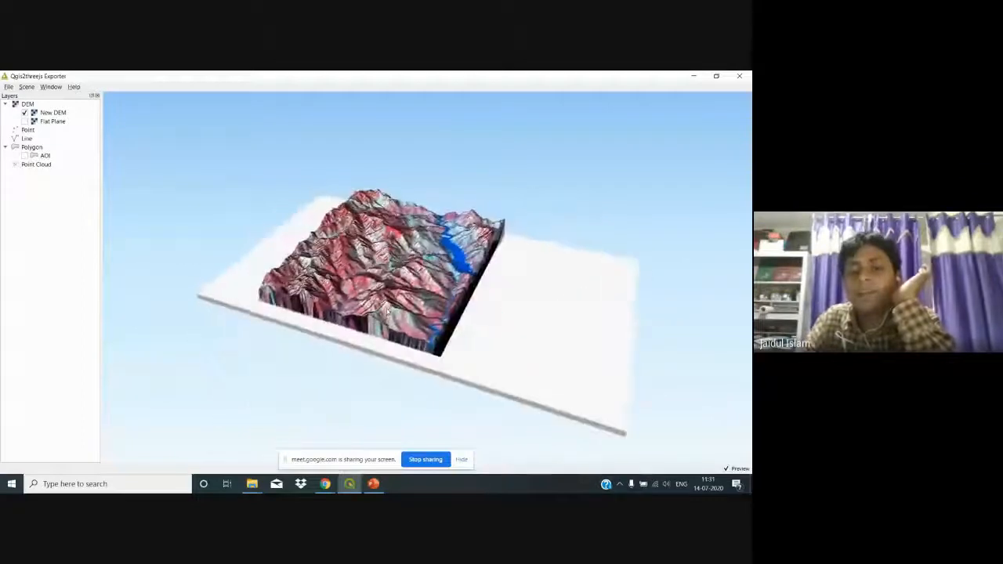
drag(511, 351, 489, 352)
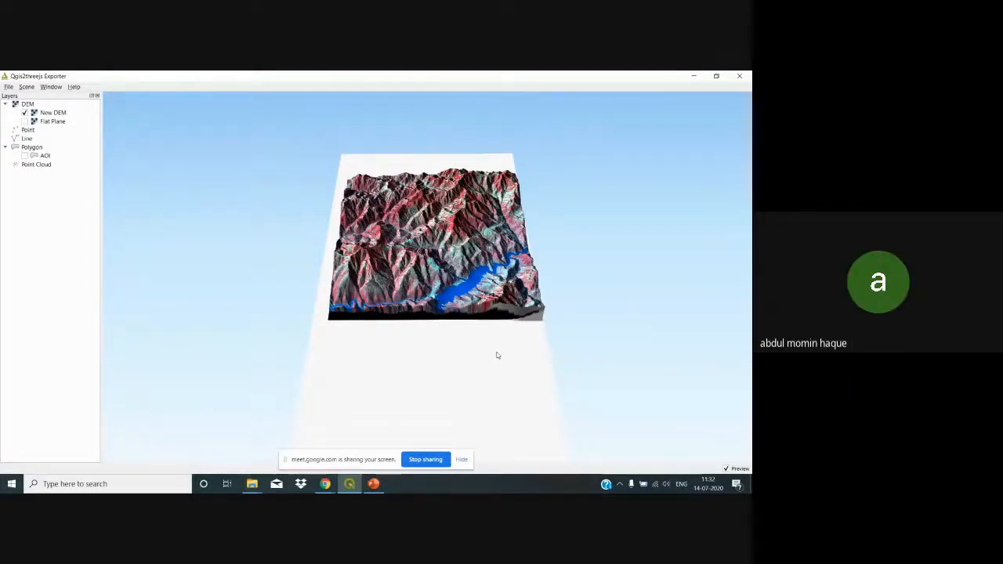
Step: Close the Qgis2threejs Exporter window and open QGIS's Plugins menu
click(735, 76)
click(118, 87)
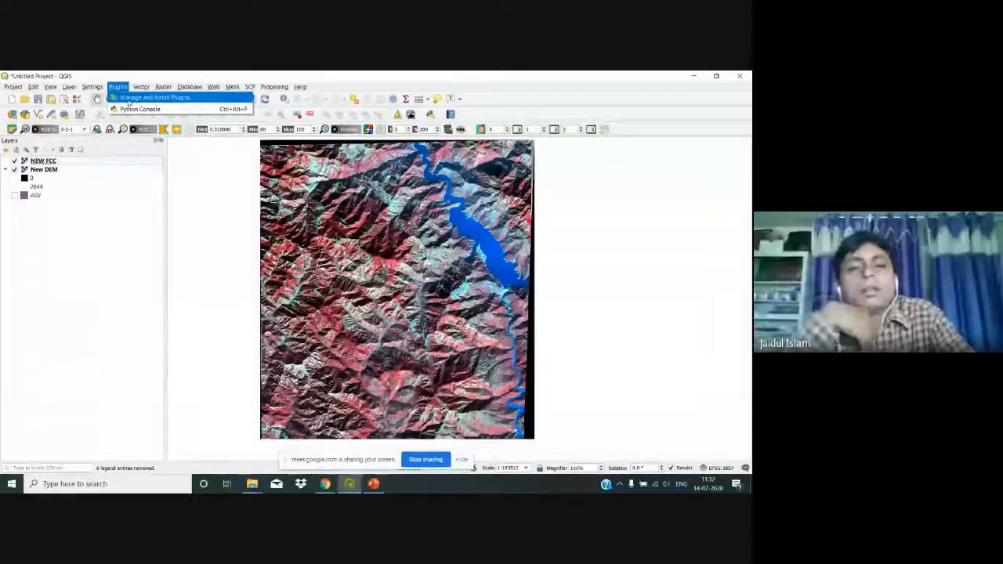
Step: Filter the plugin manager by 'semi' and show the Semi-Automatic Classification Plugin's details
key(Escape)
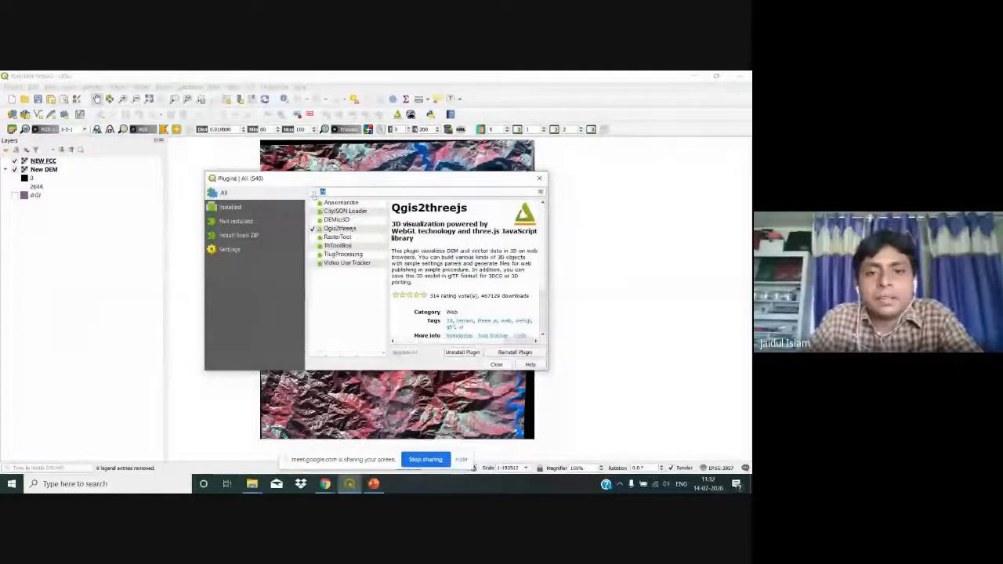
text(semi)
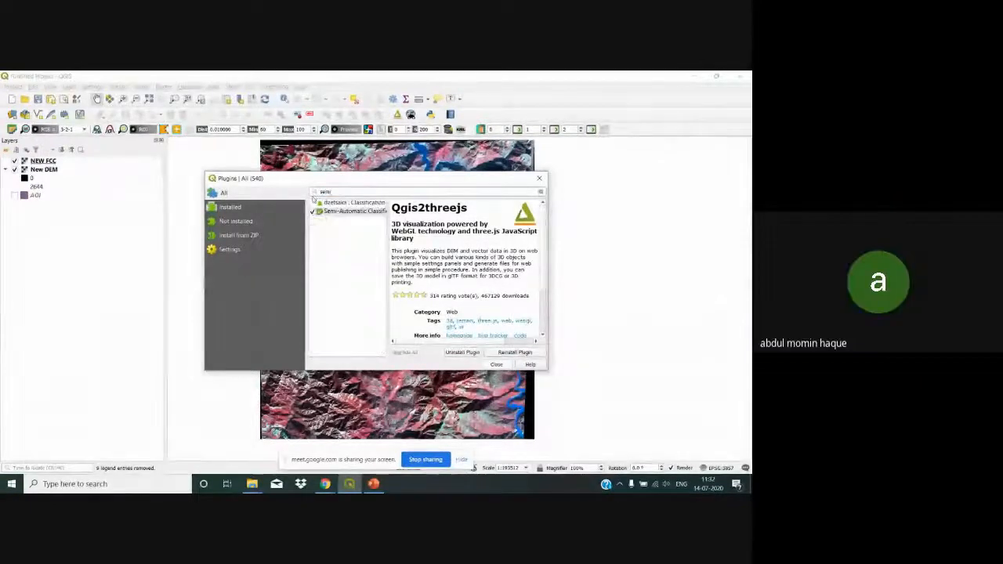
click(343, 211)
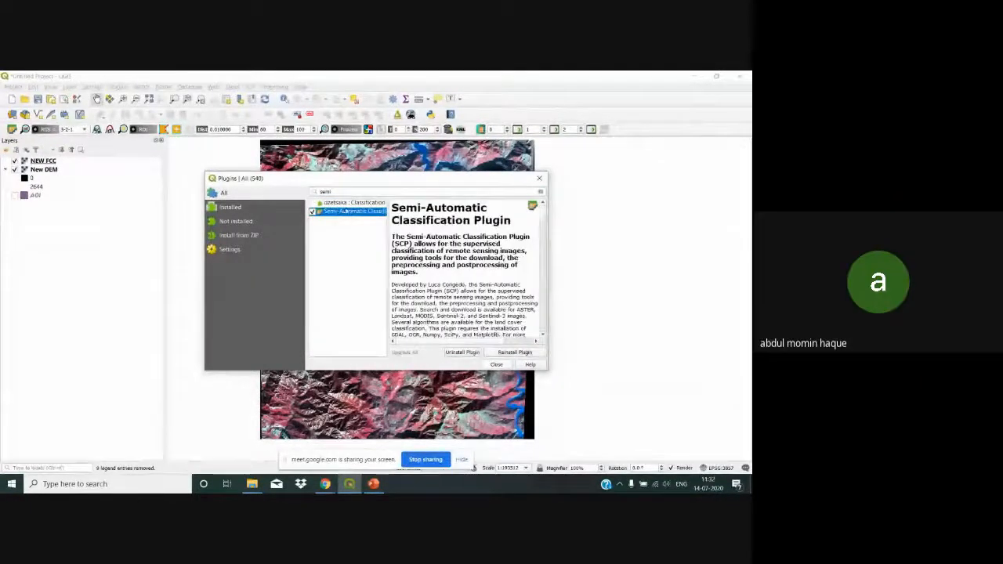